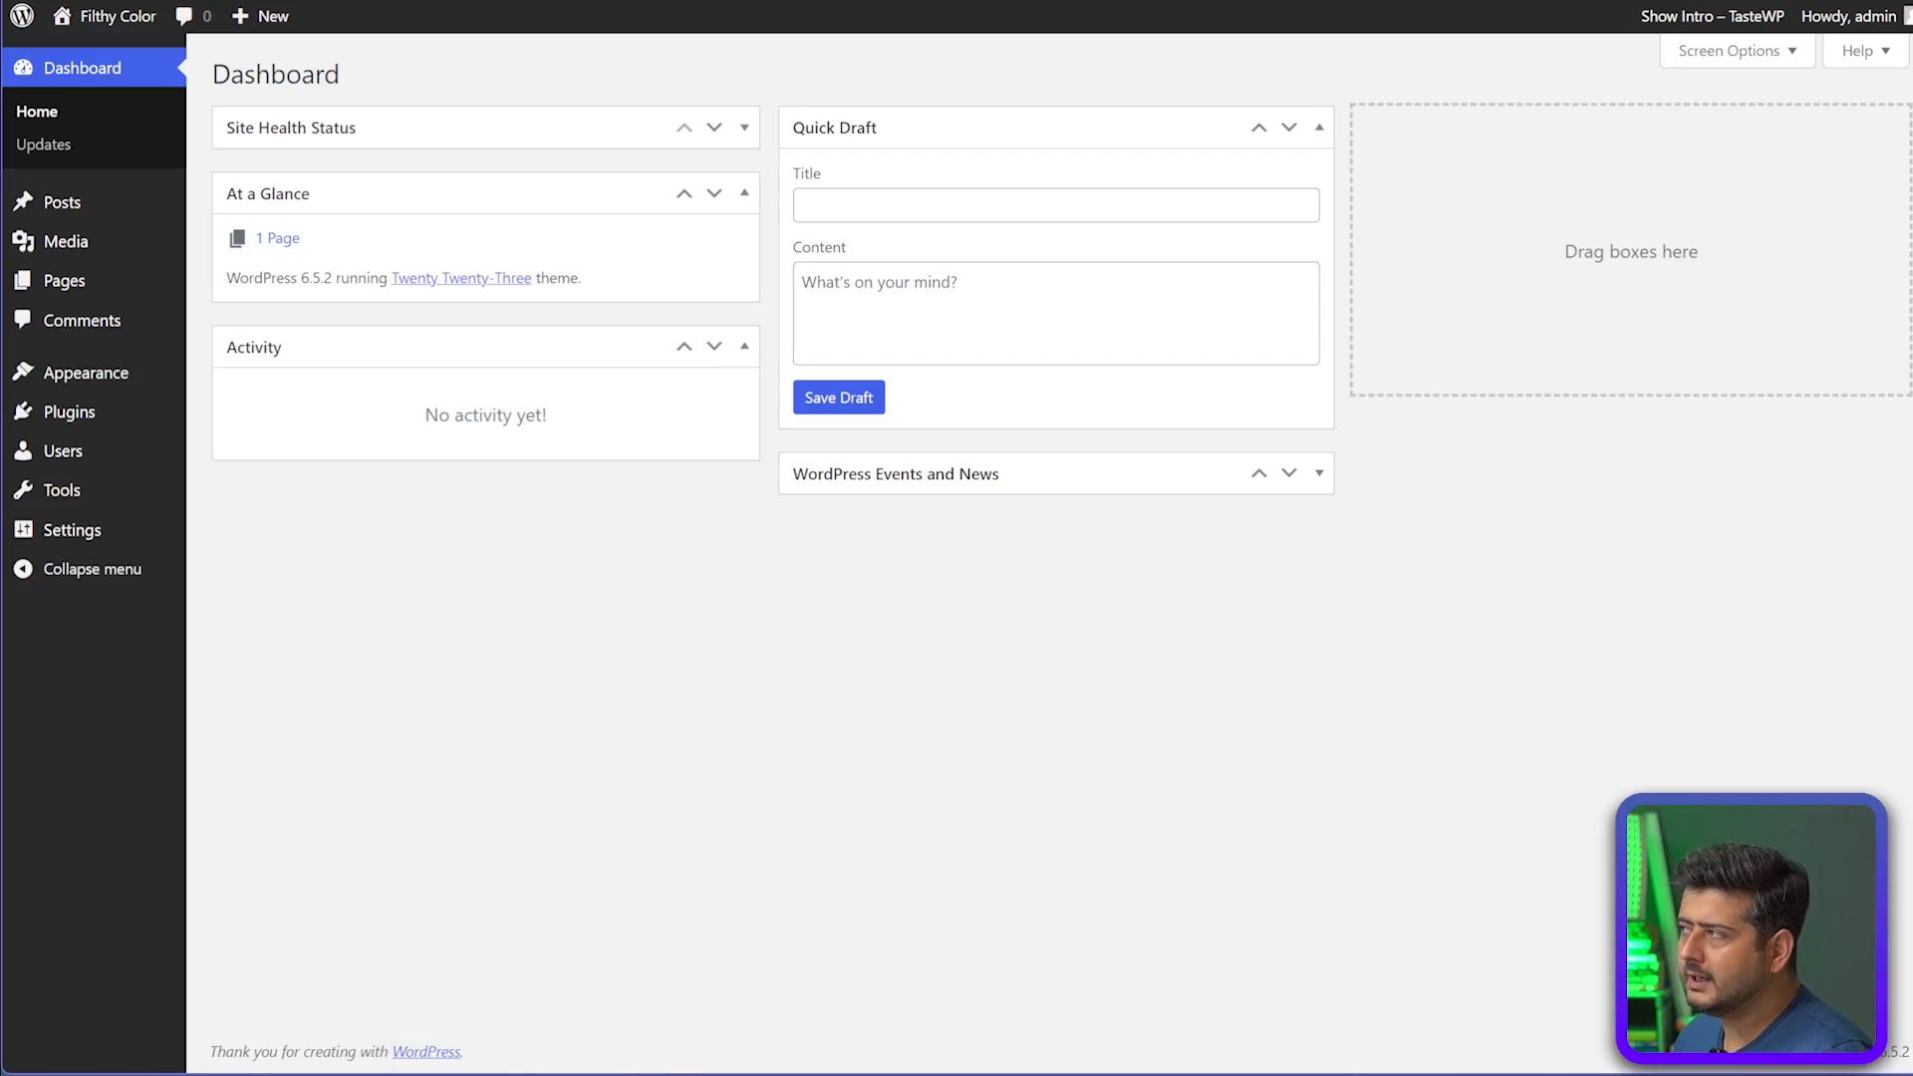
# Search the plugin directory for wpforms, and install and activate the Contact Form by WPForms plugin
pyautogui.click(956, 2)
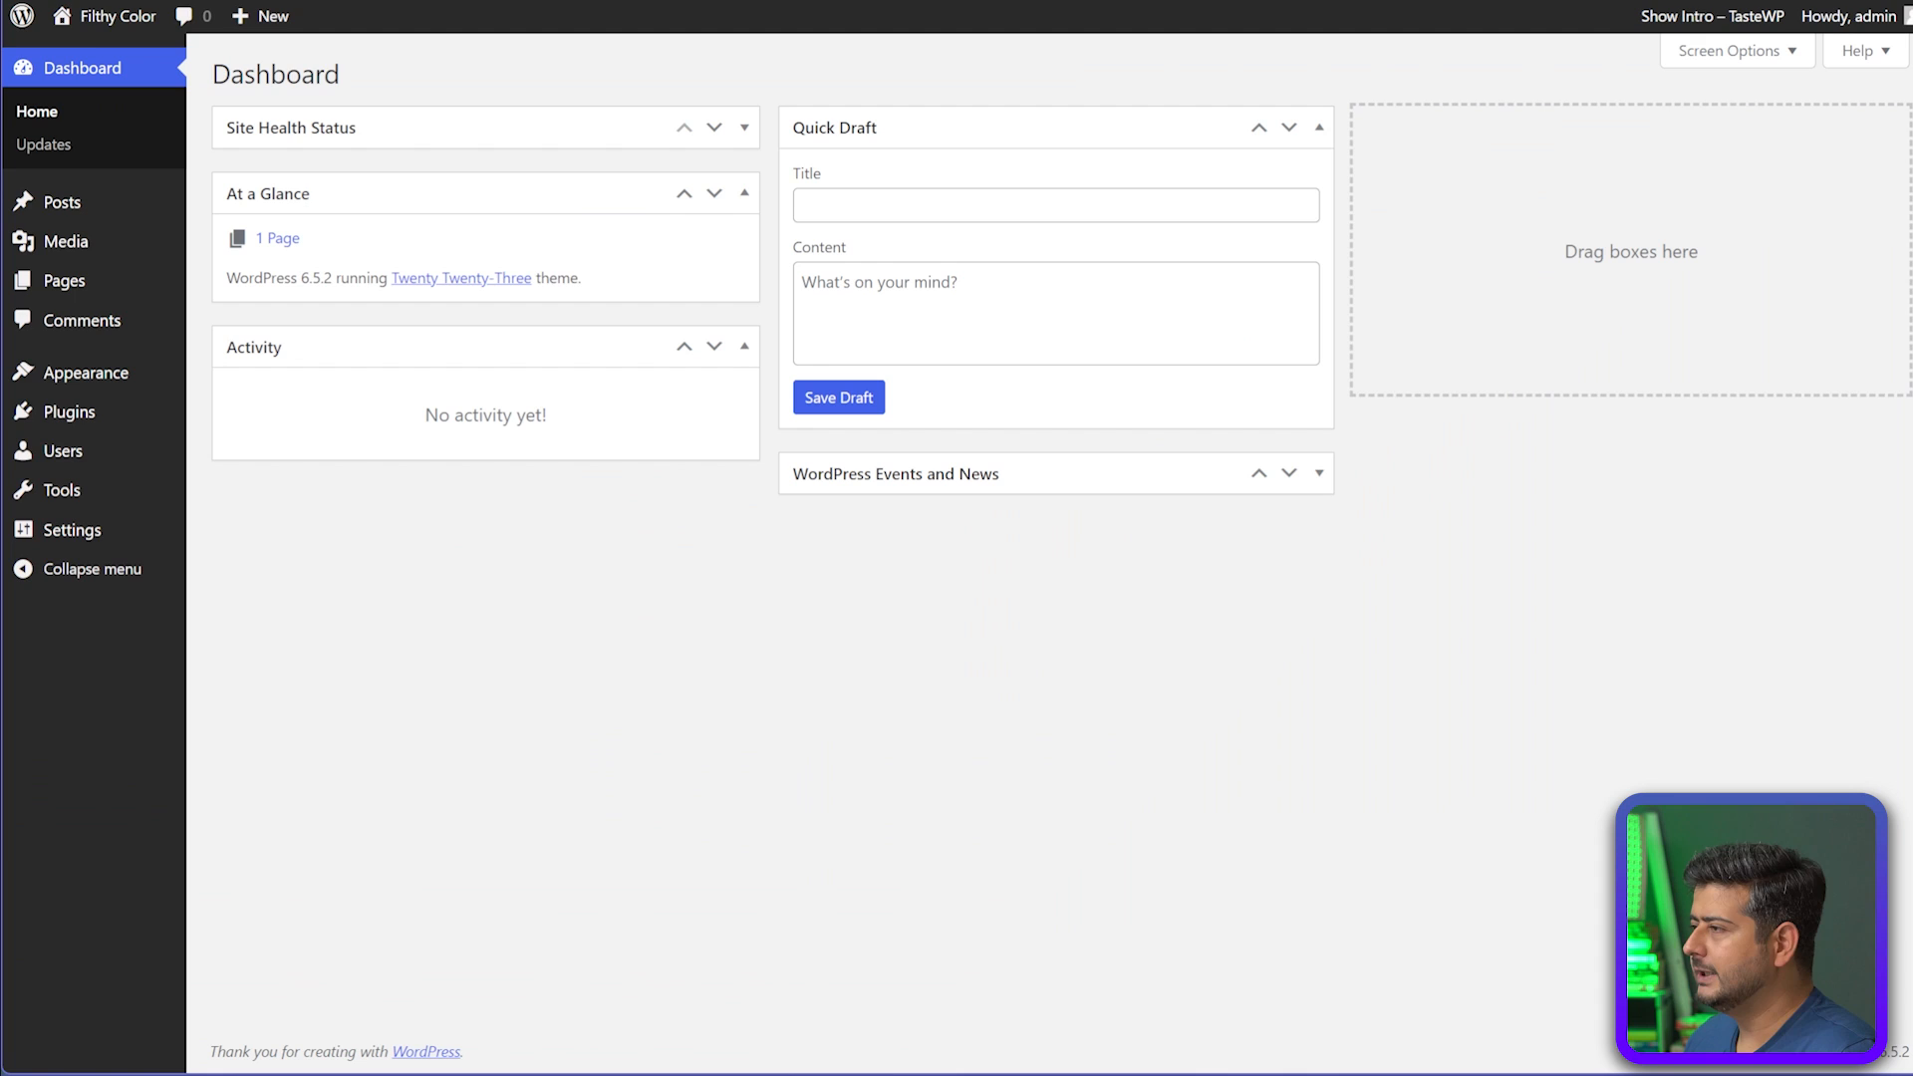
pyautogui.moveTo(69, 411)
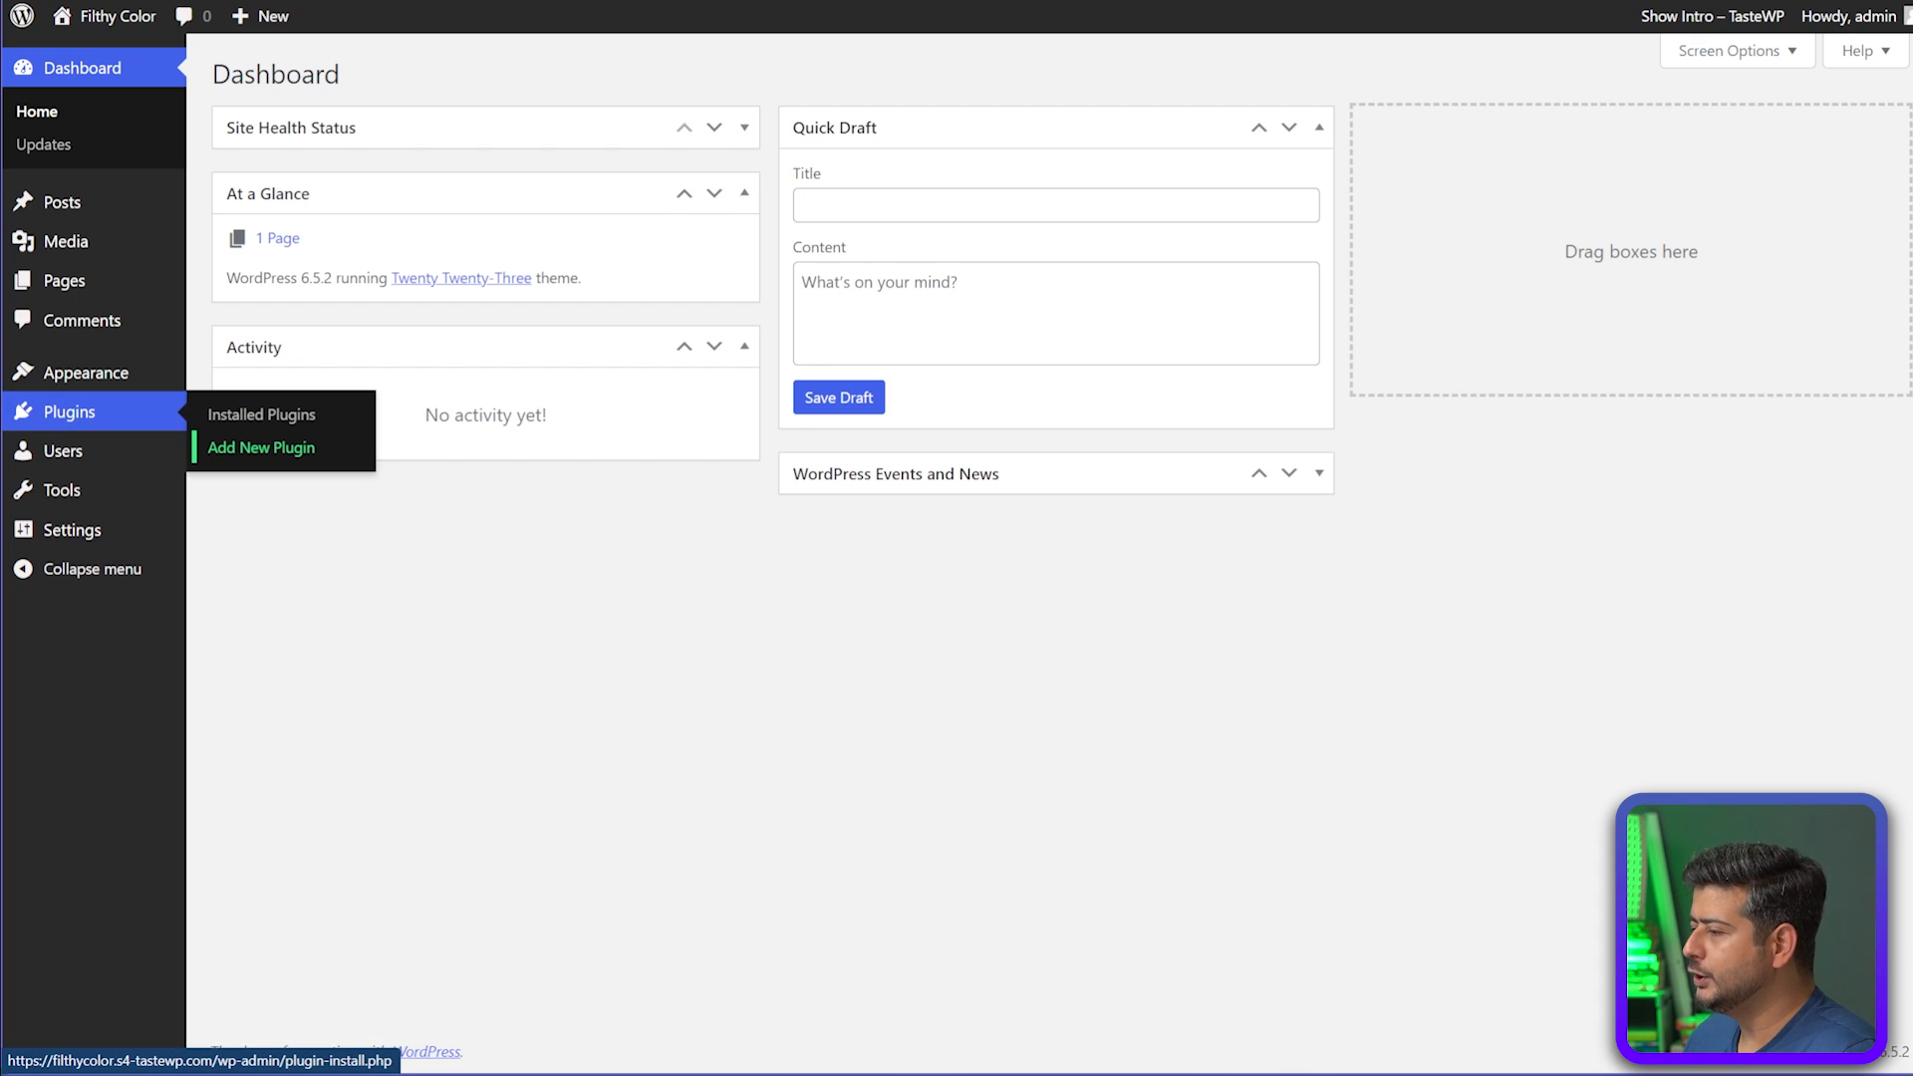
pyautogui.click(261, 447)
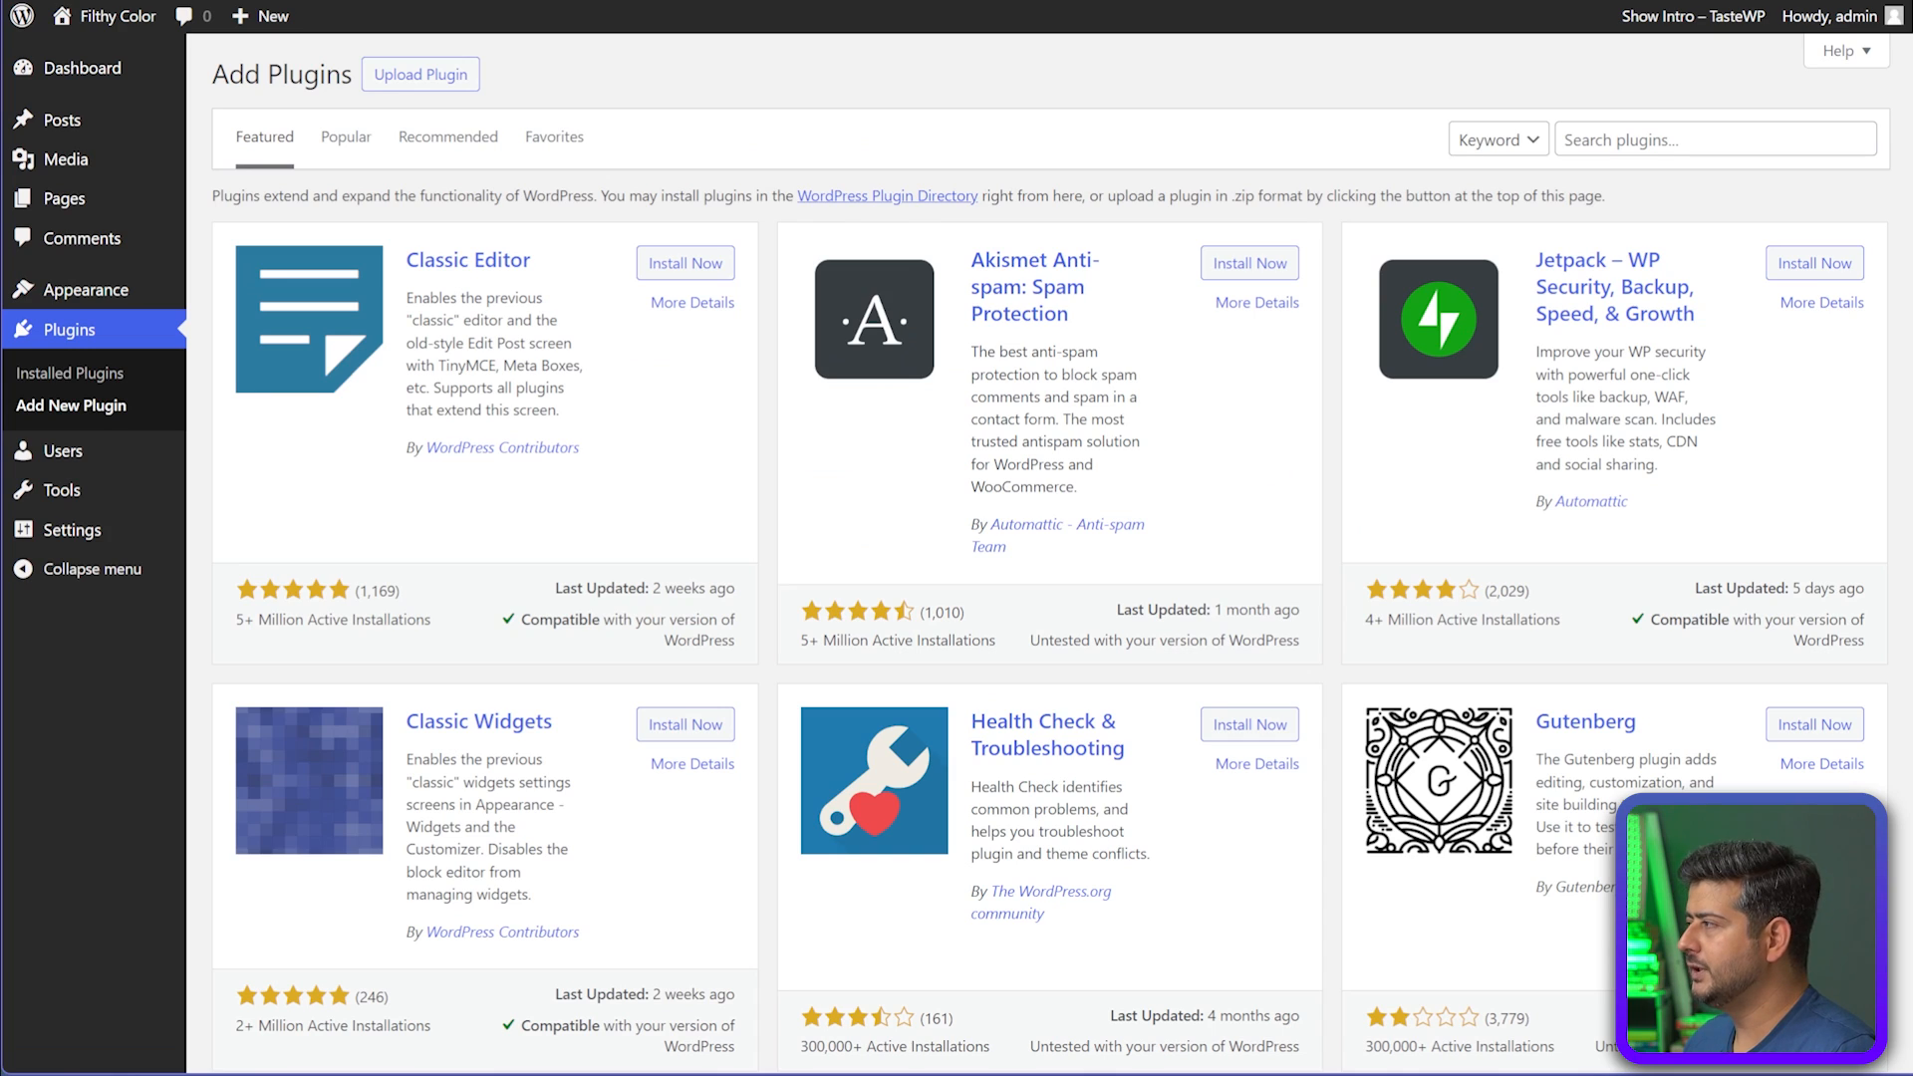
pyautogui.click(1715, 140)
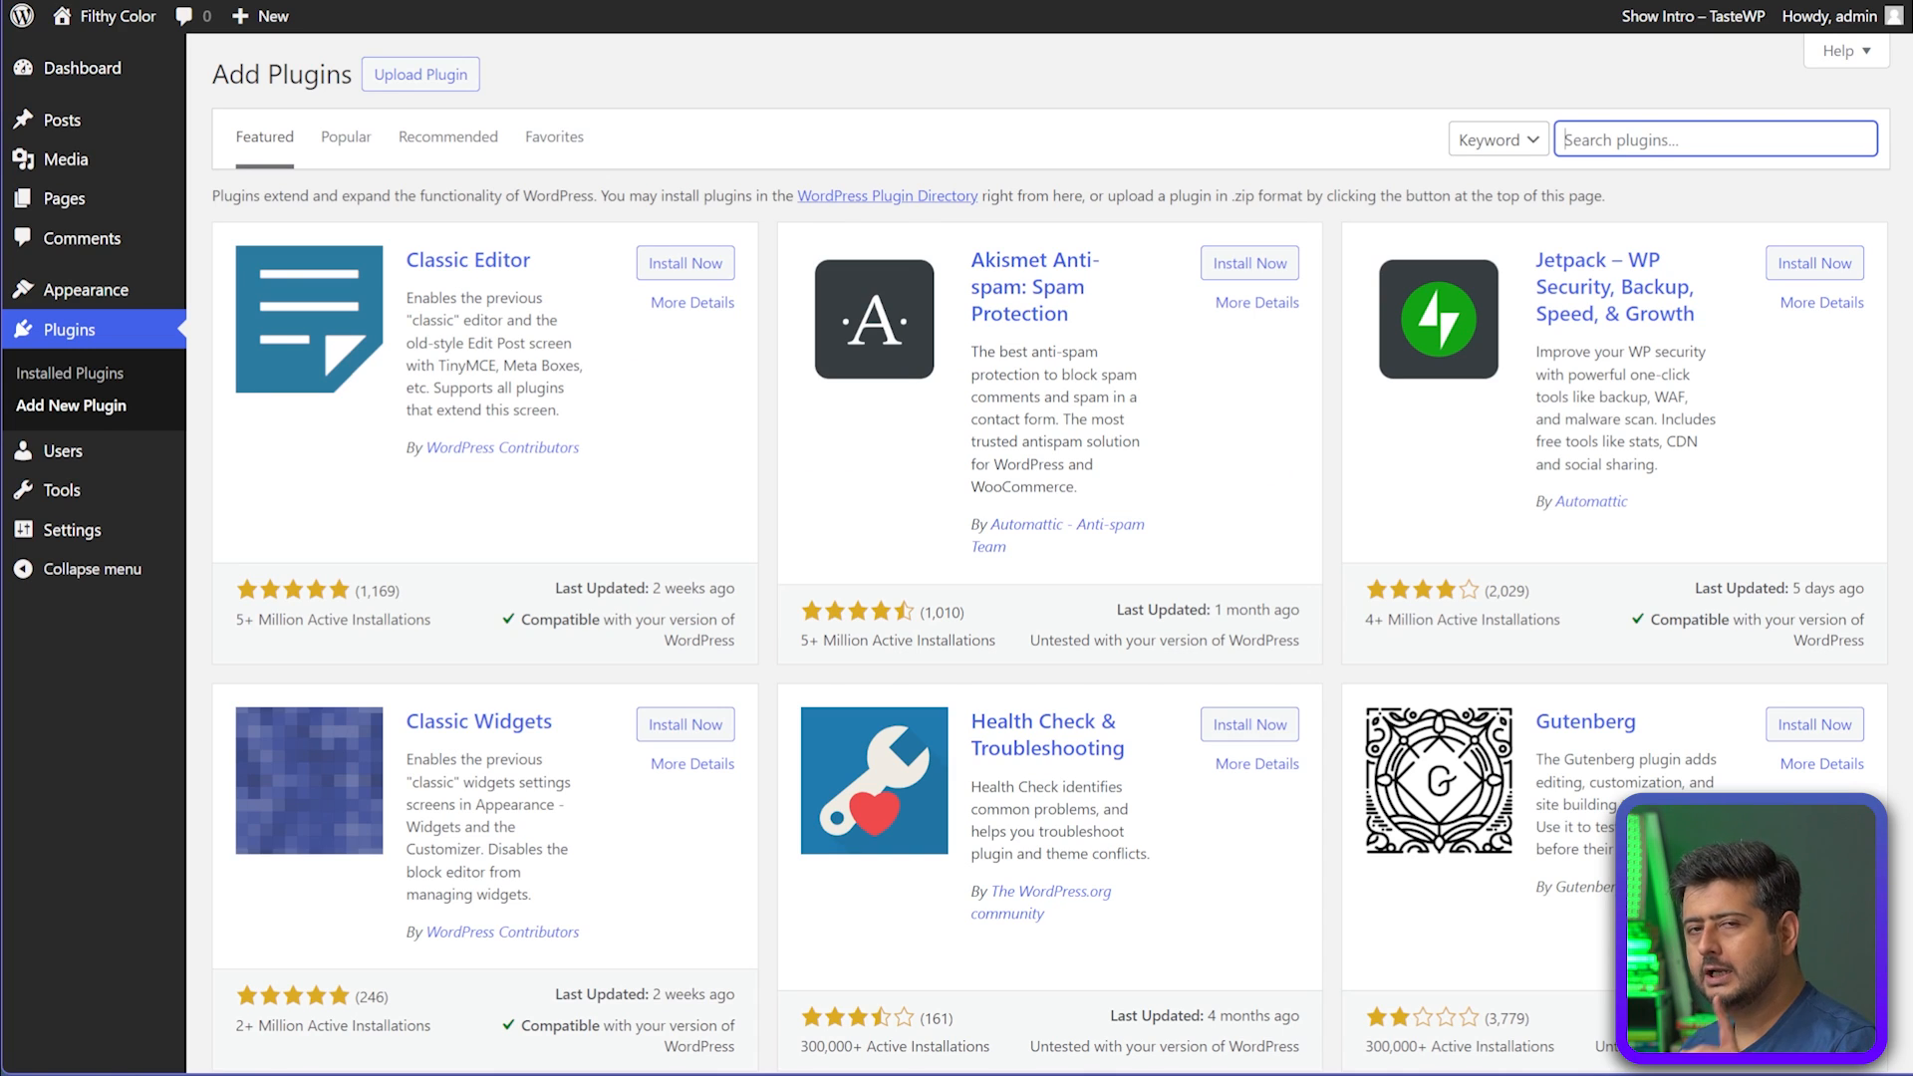
pyautogui.write('wpforms')
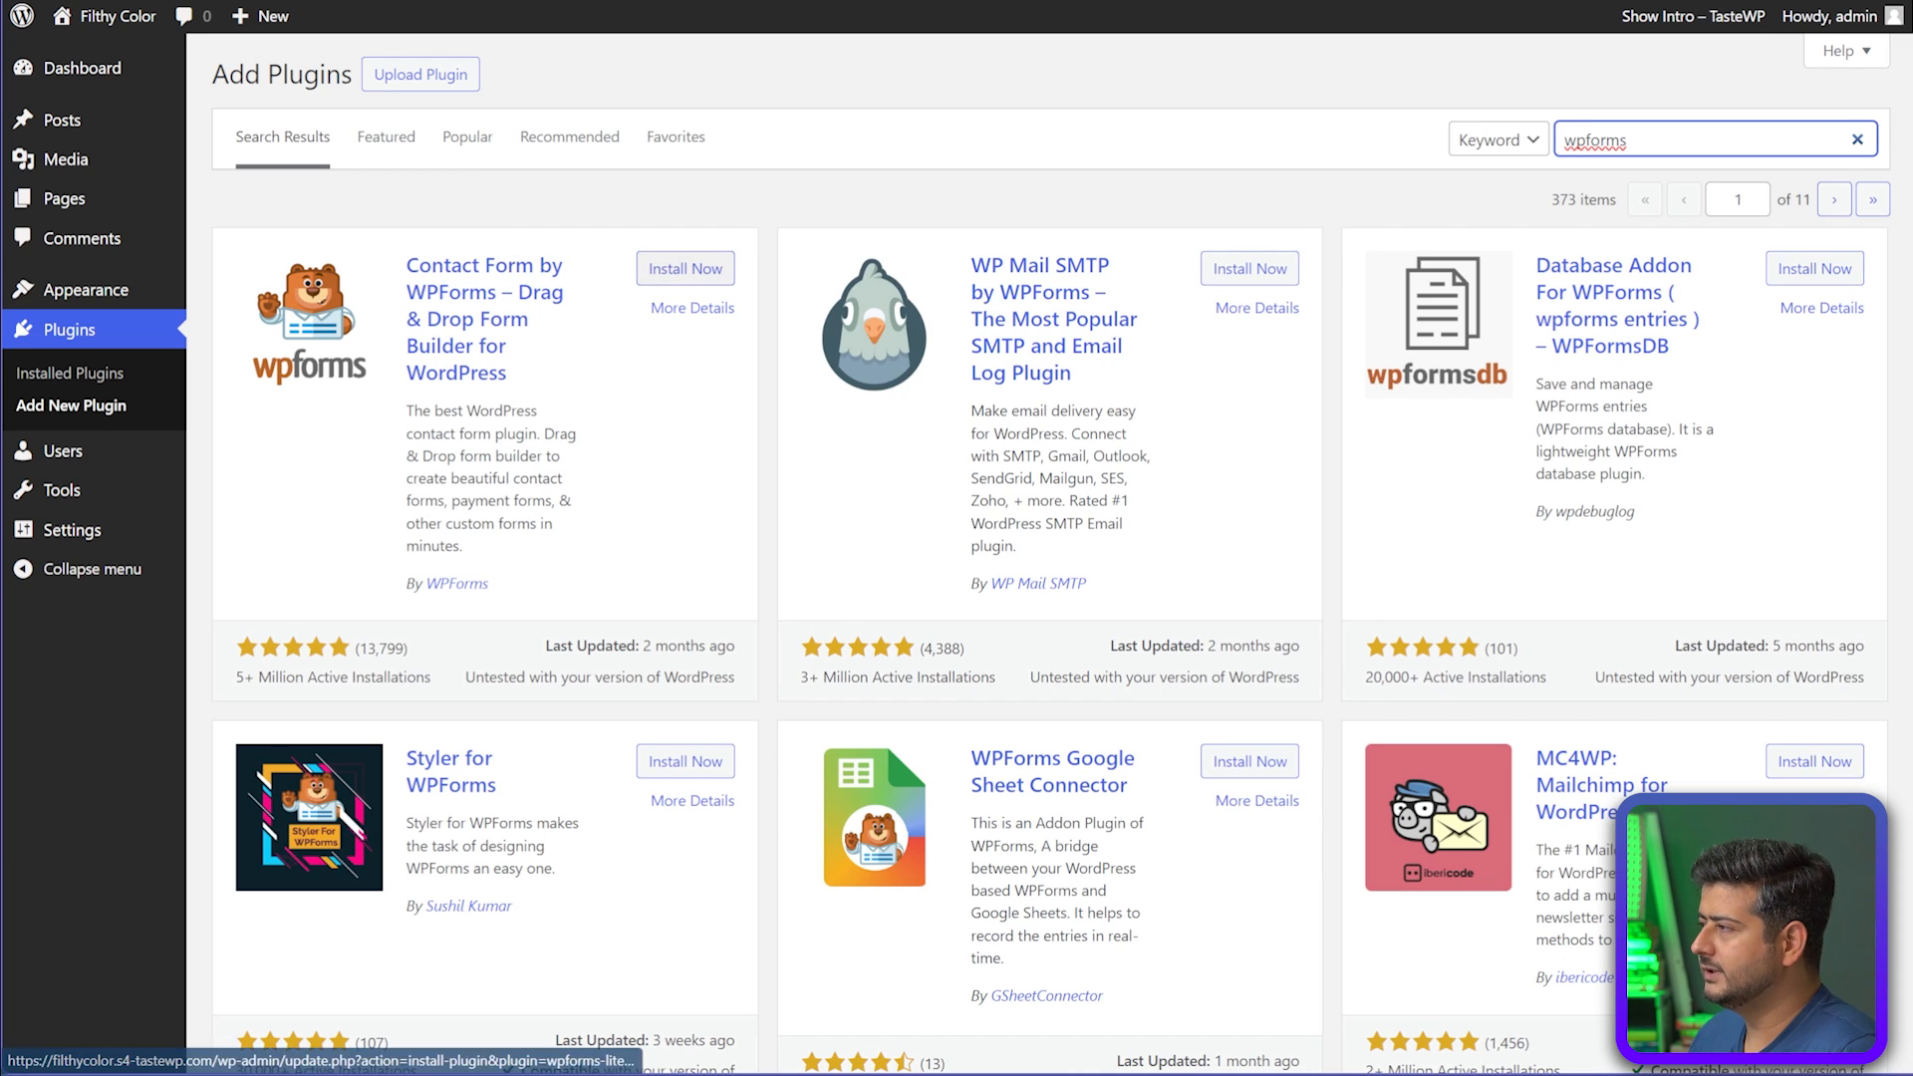
pyautogui.click(686, 268)
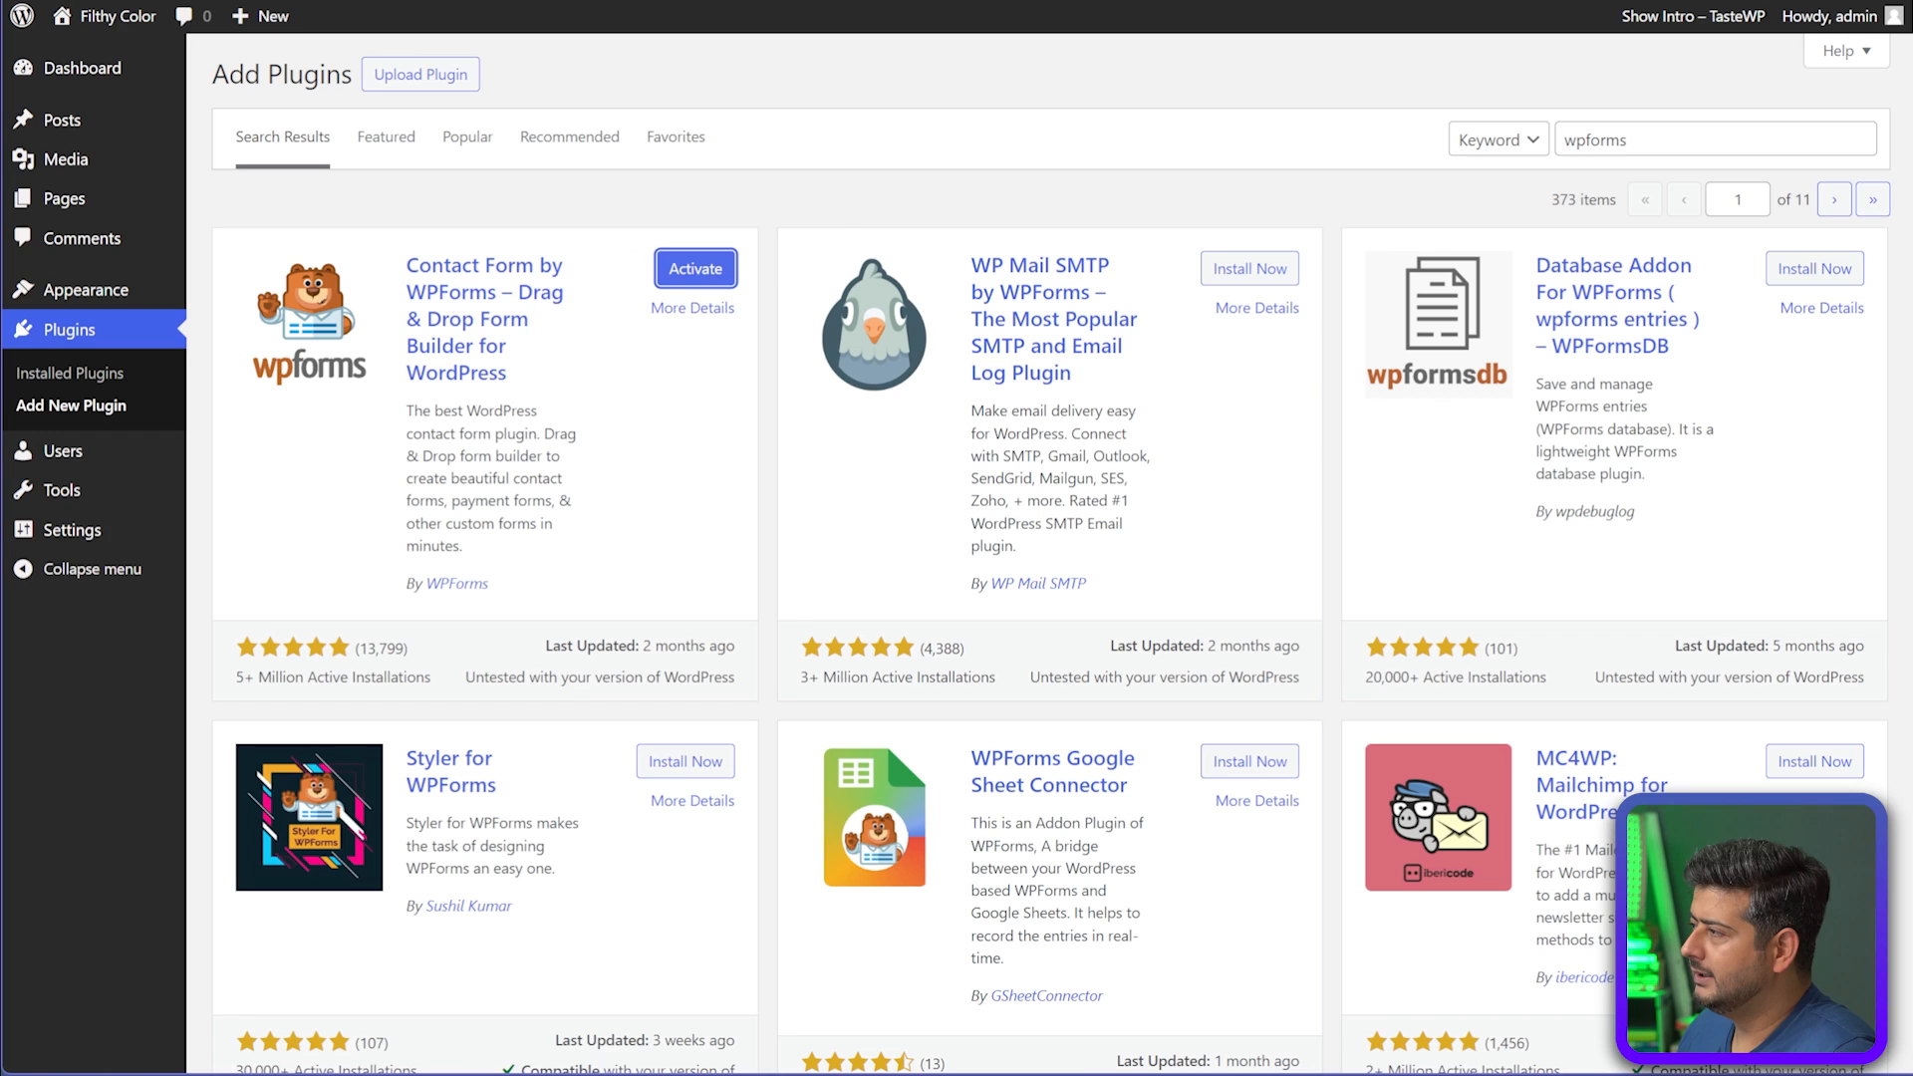
pyautogui.click(669, 268)
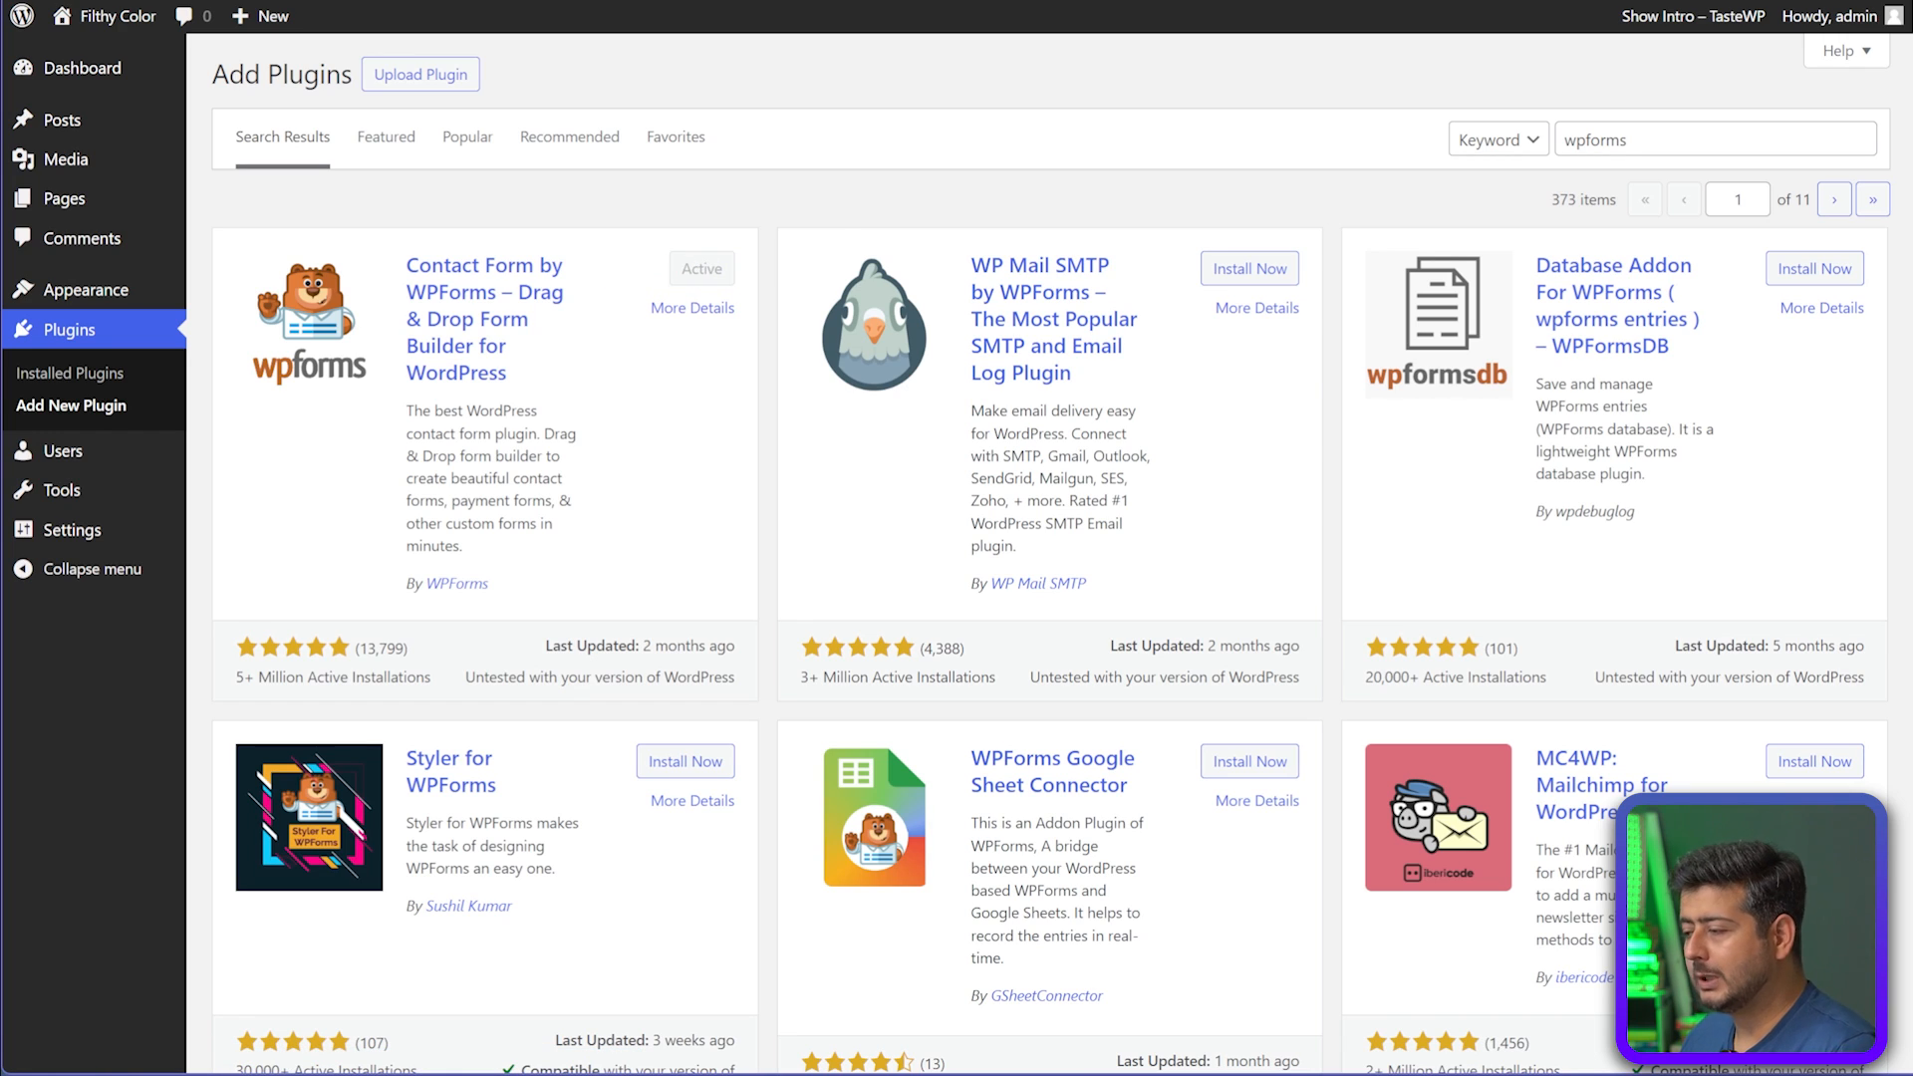
# Search for optinmonster, install and activate the Popup Builder by OptinMonster plugin, and leave its setup wizard for the dashboard
pyautogui.click(1857, 140)
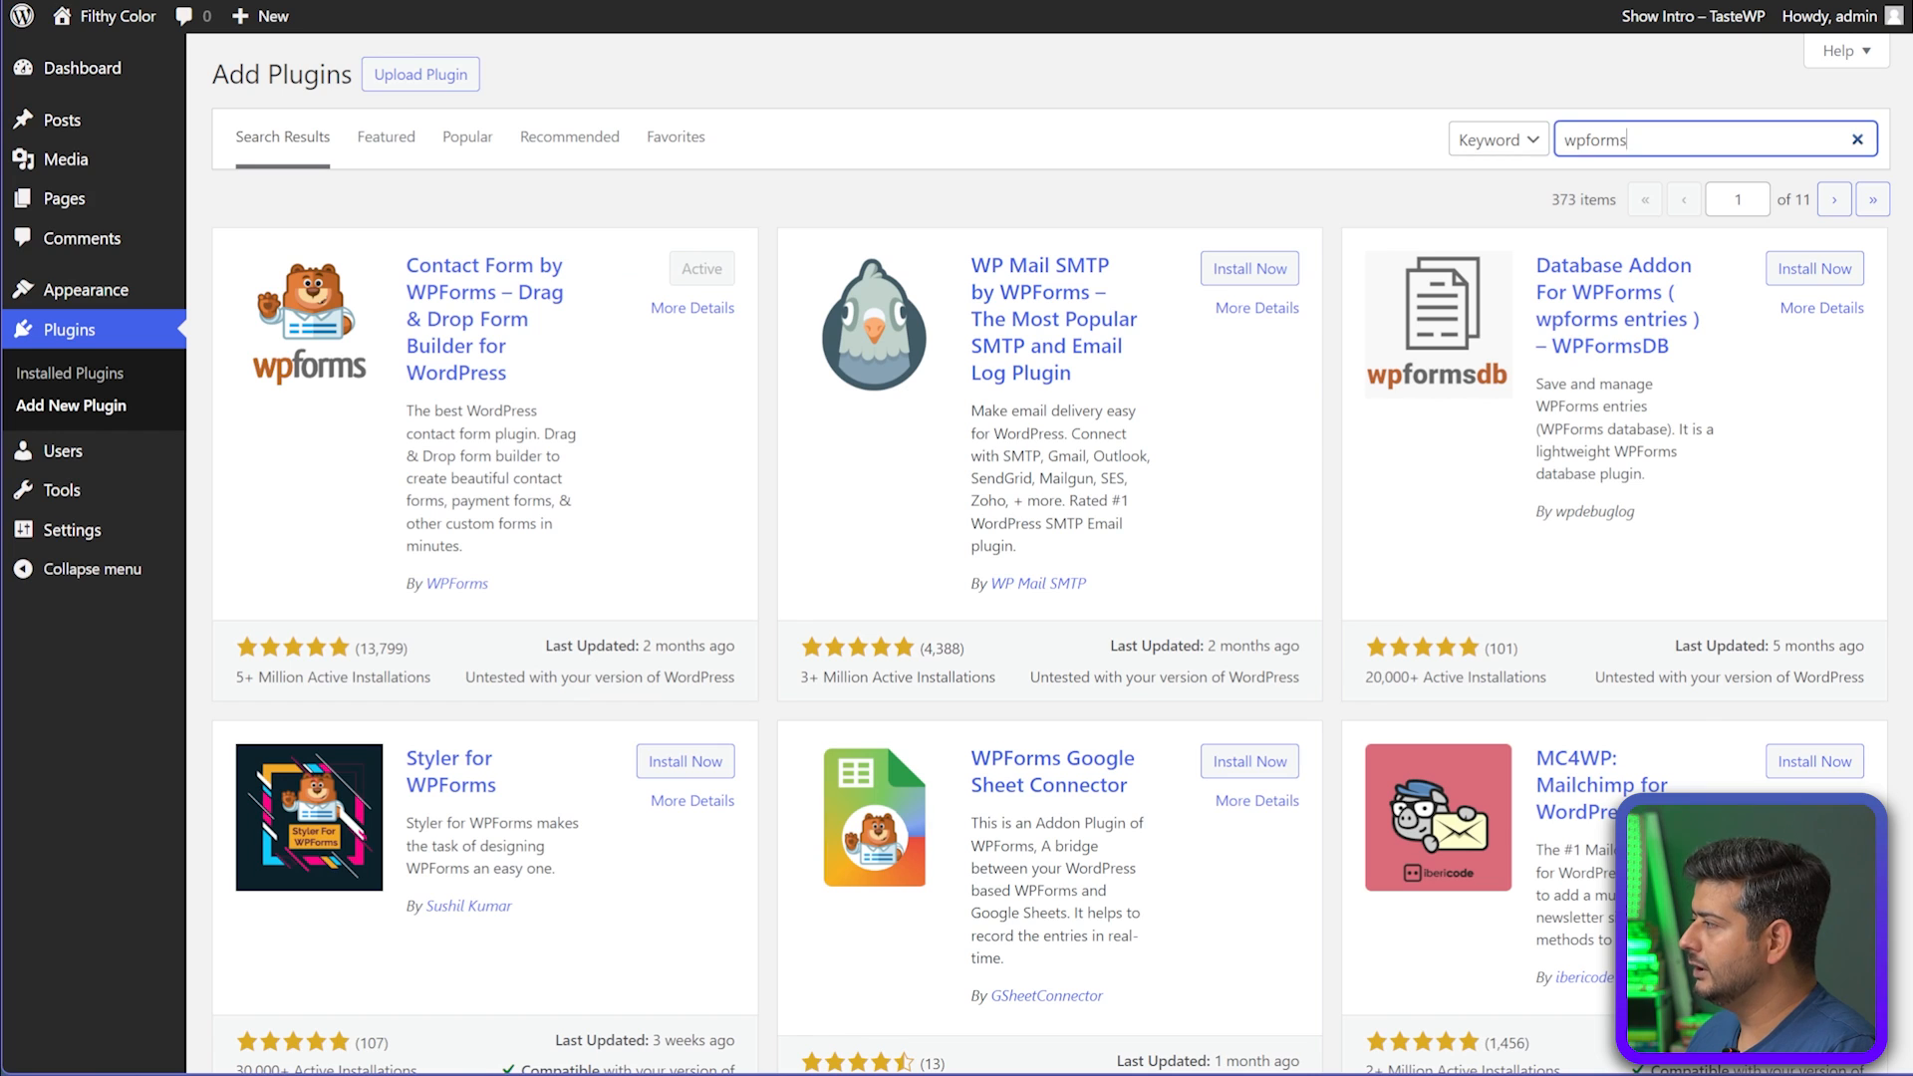
pyautogui.write('optinmo')
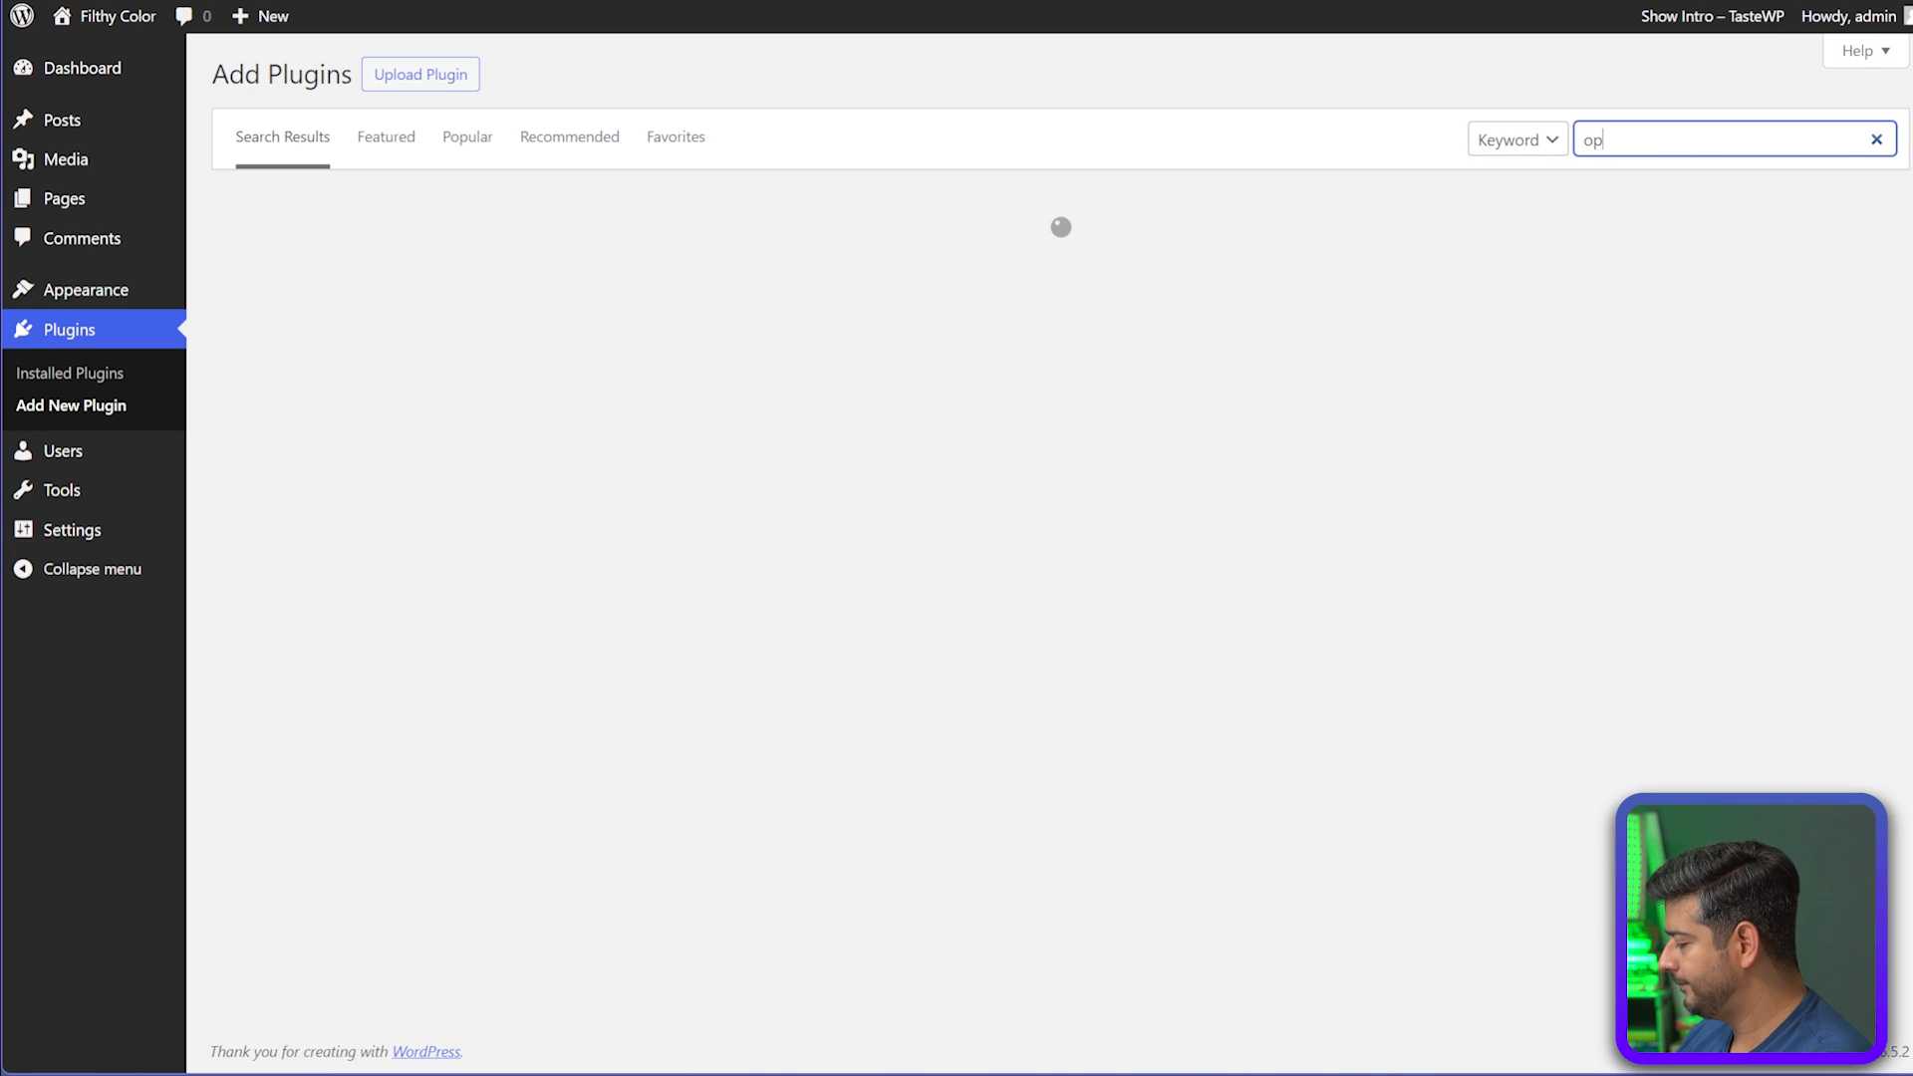
pyautogui.write('nster')
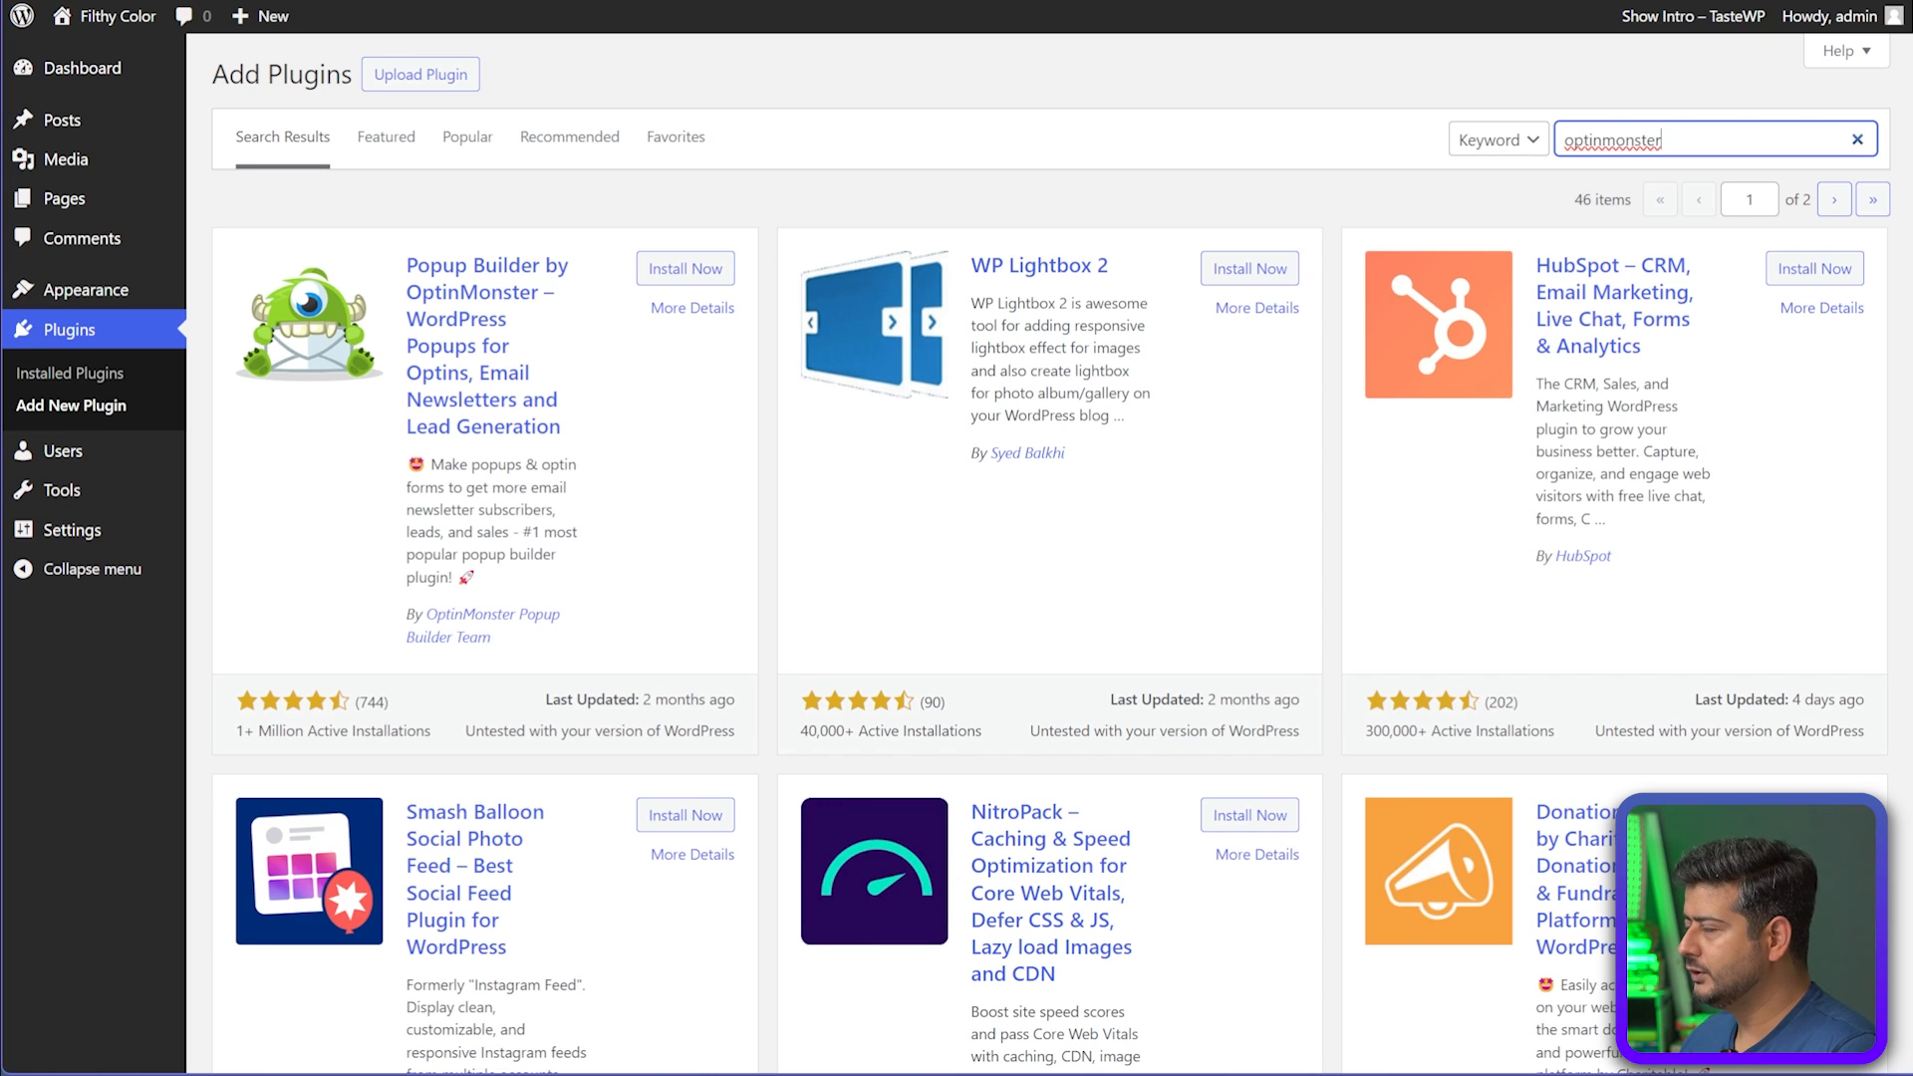
pyautogui.click(685, 268)
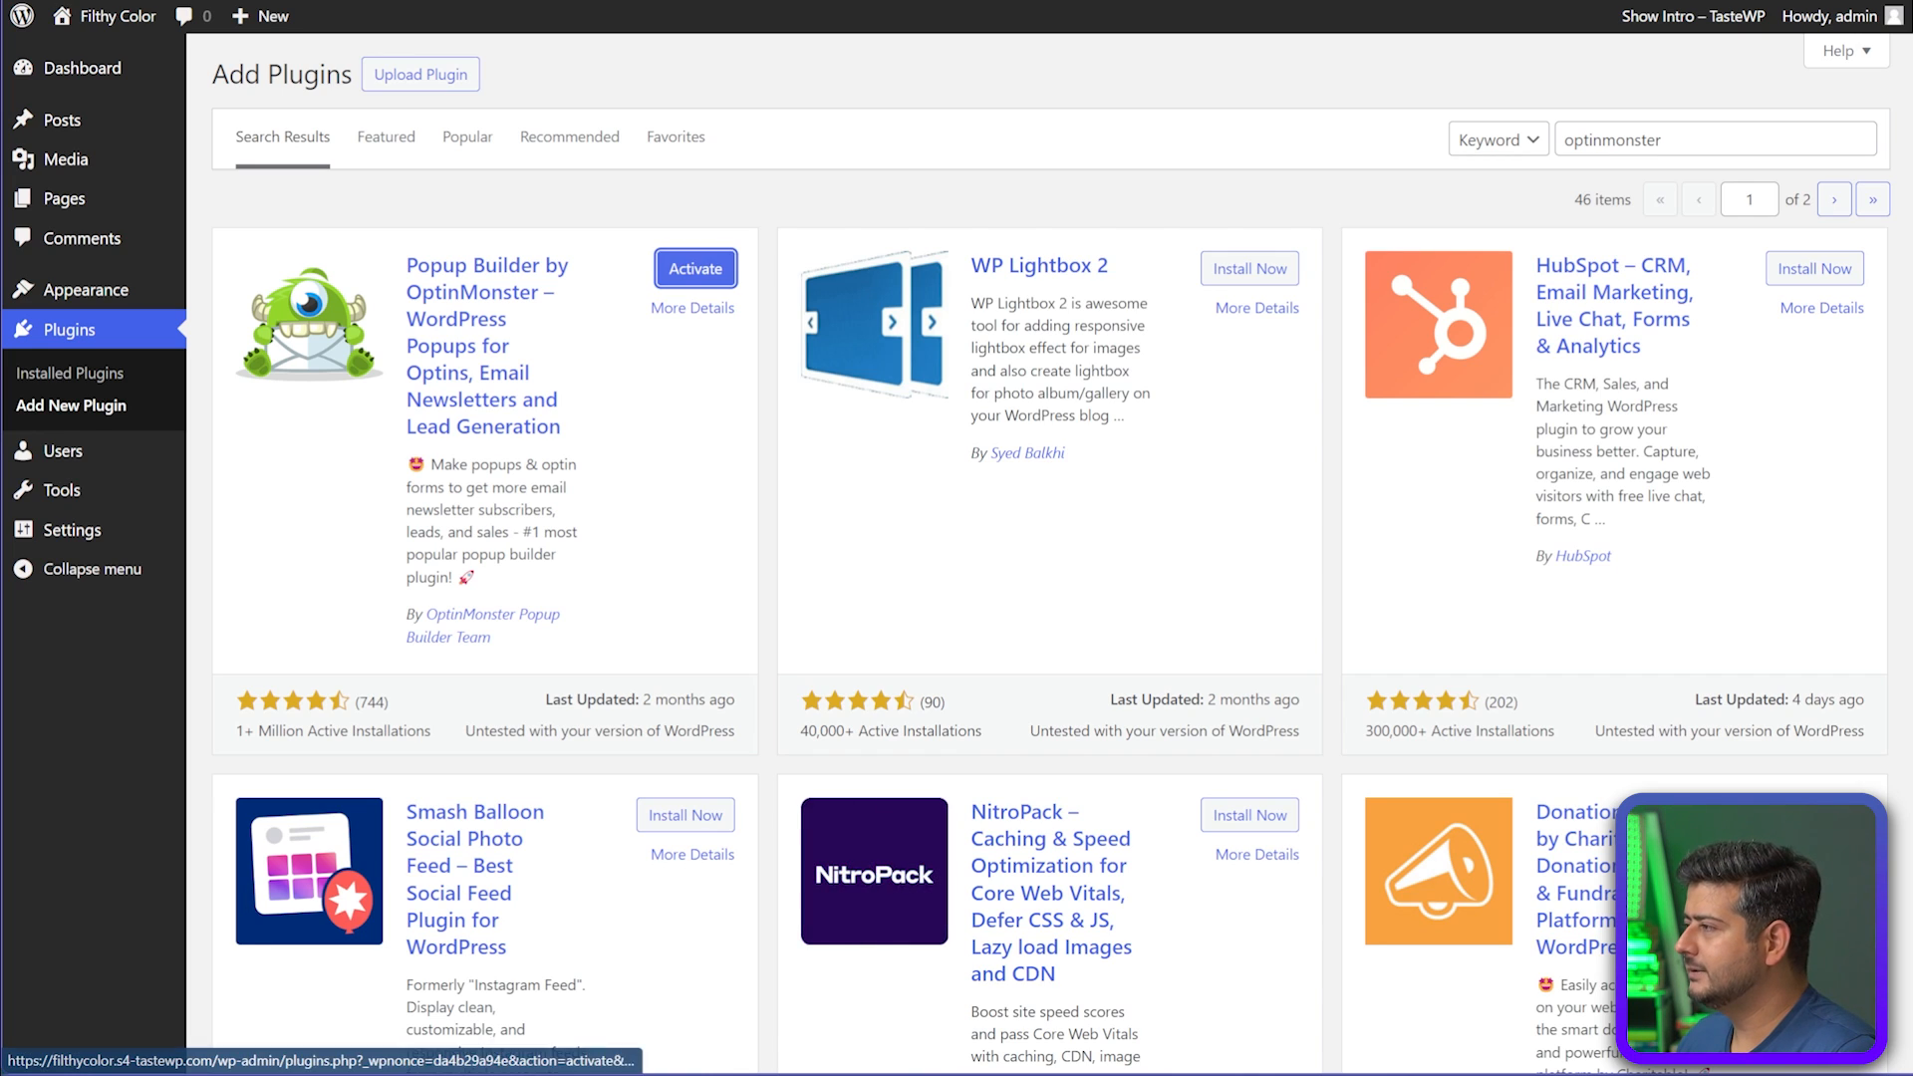
pyautogui.click(696, 269)
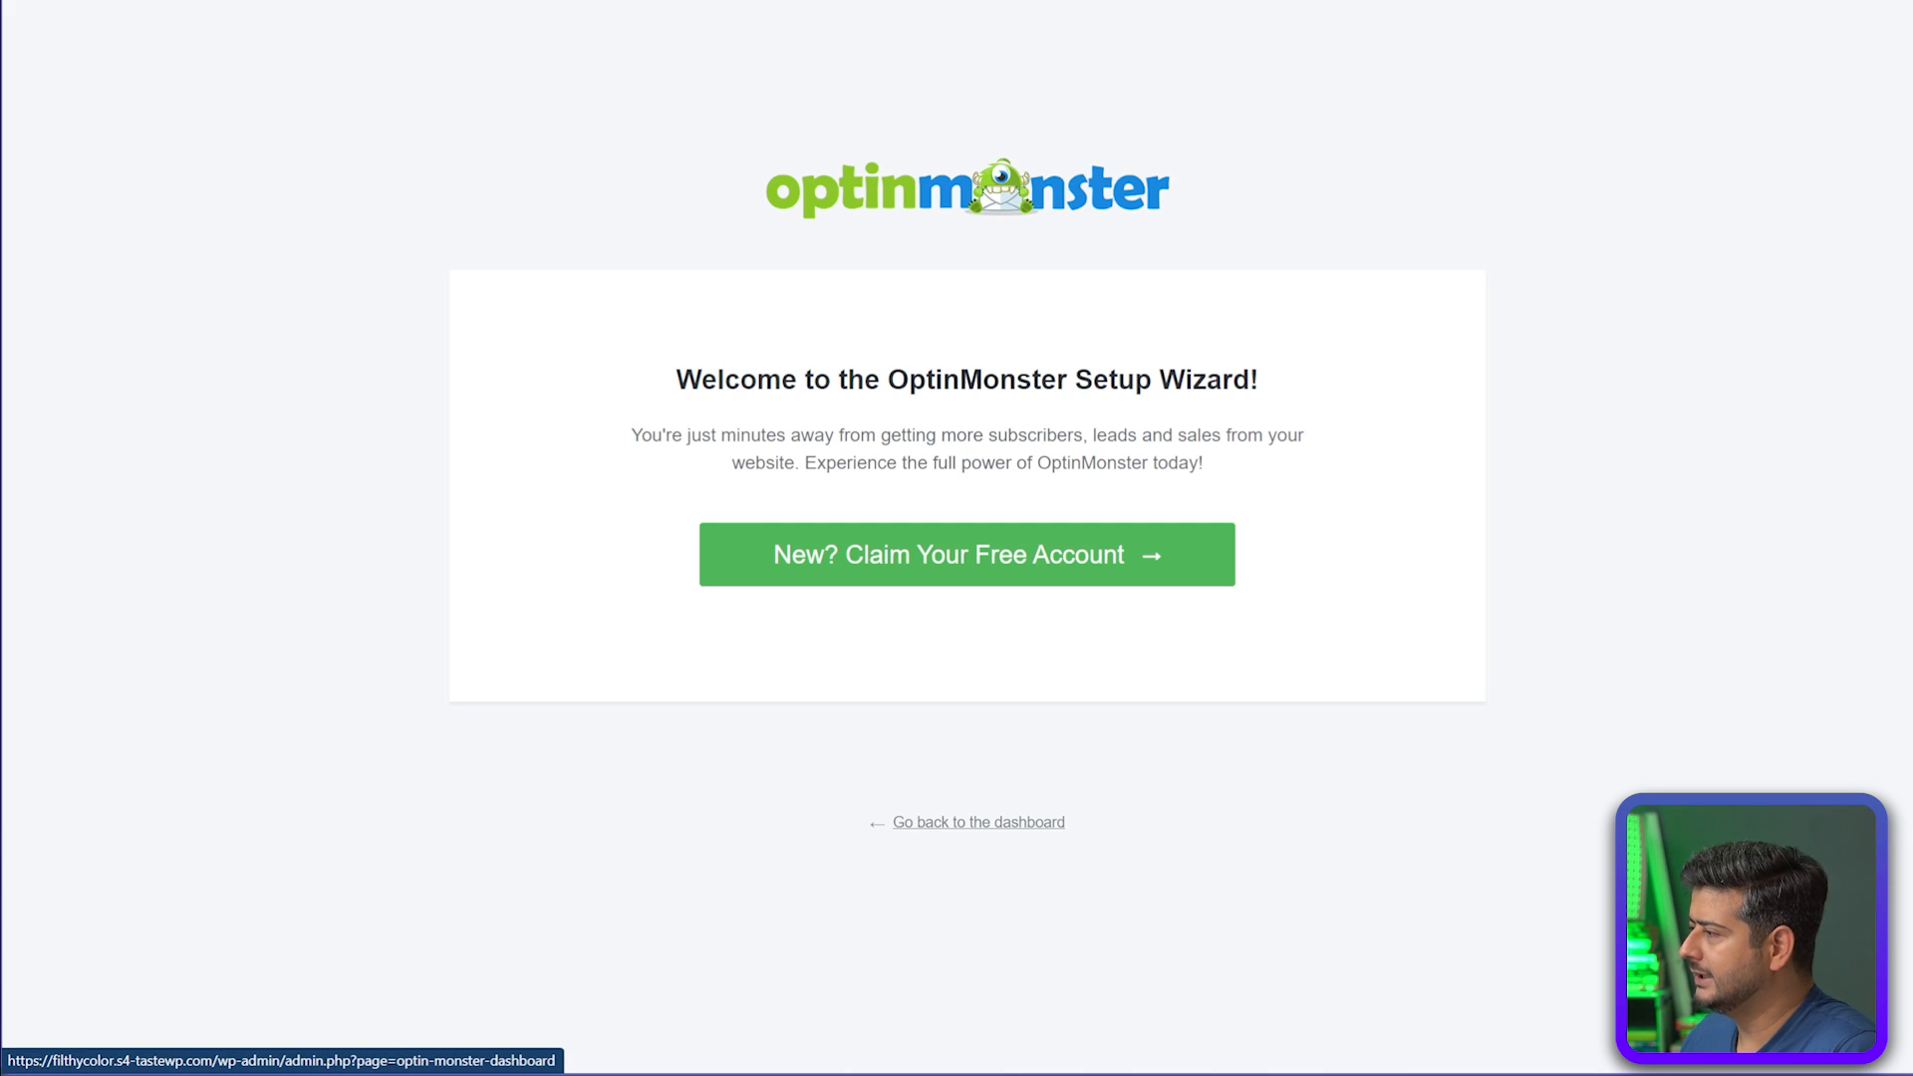
pyautogui.click(978, 822)
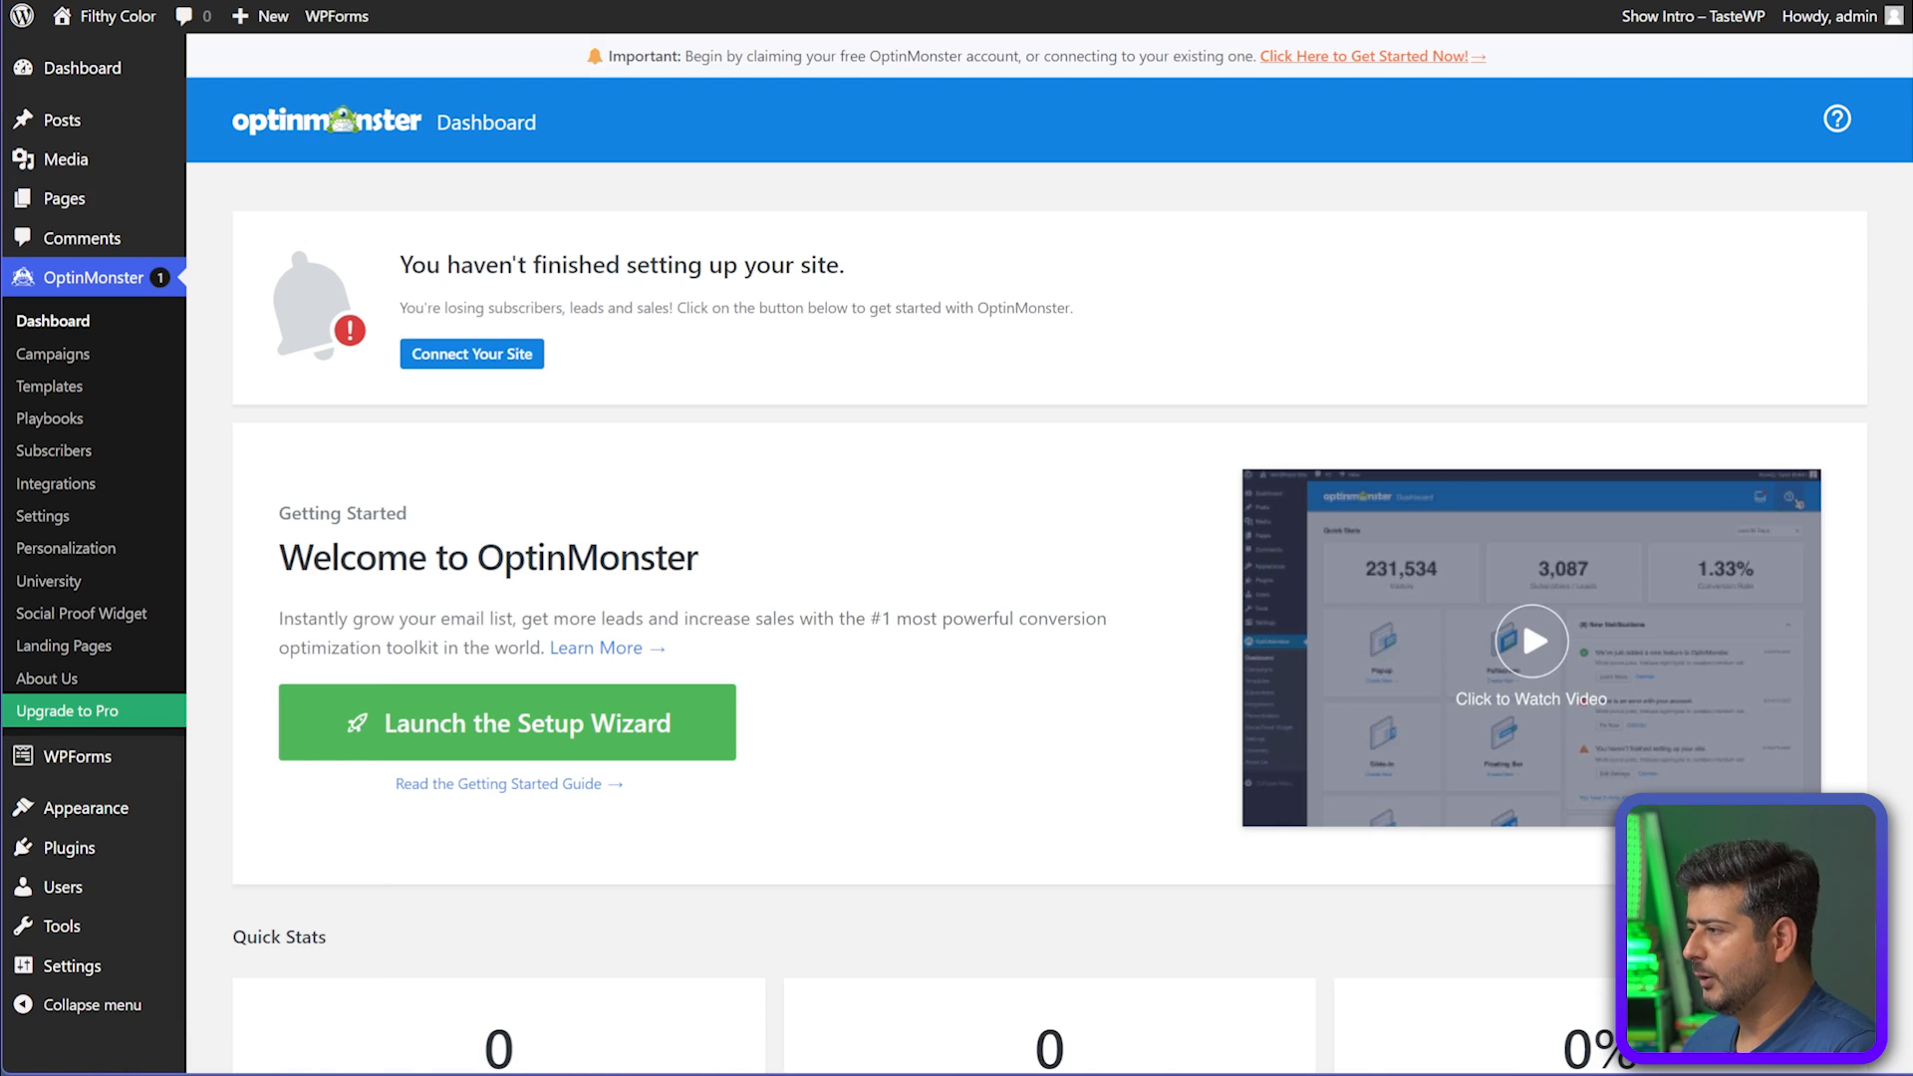
# Start a new form in WPForms and dismiss the form builder's welcome guide and challenge
pyautogui.moveTo(76, 756)
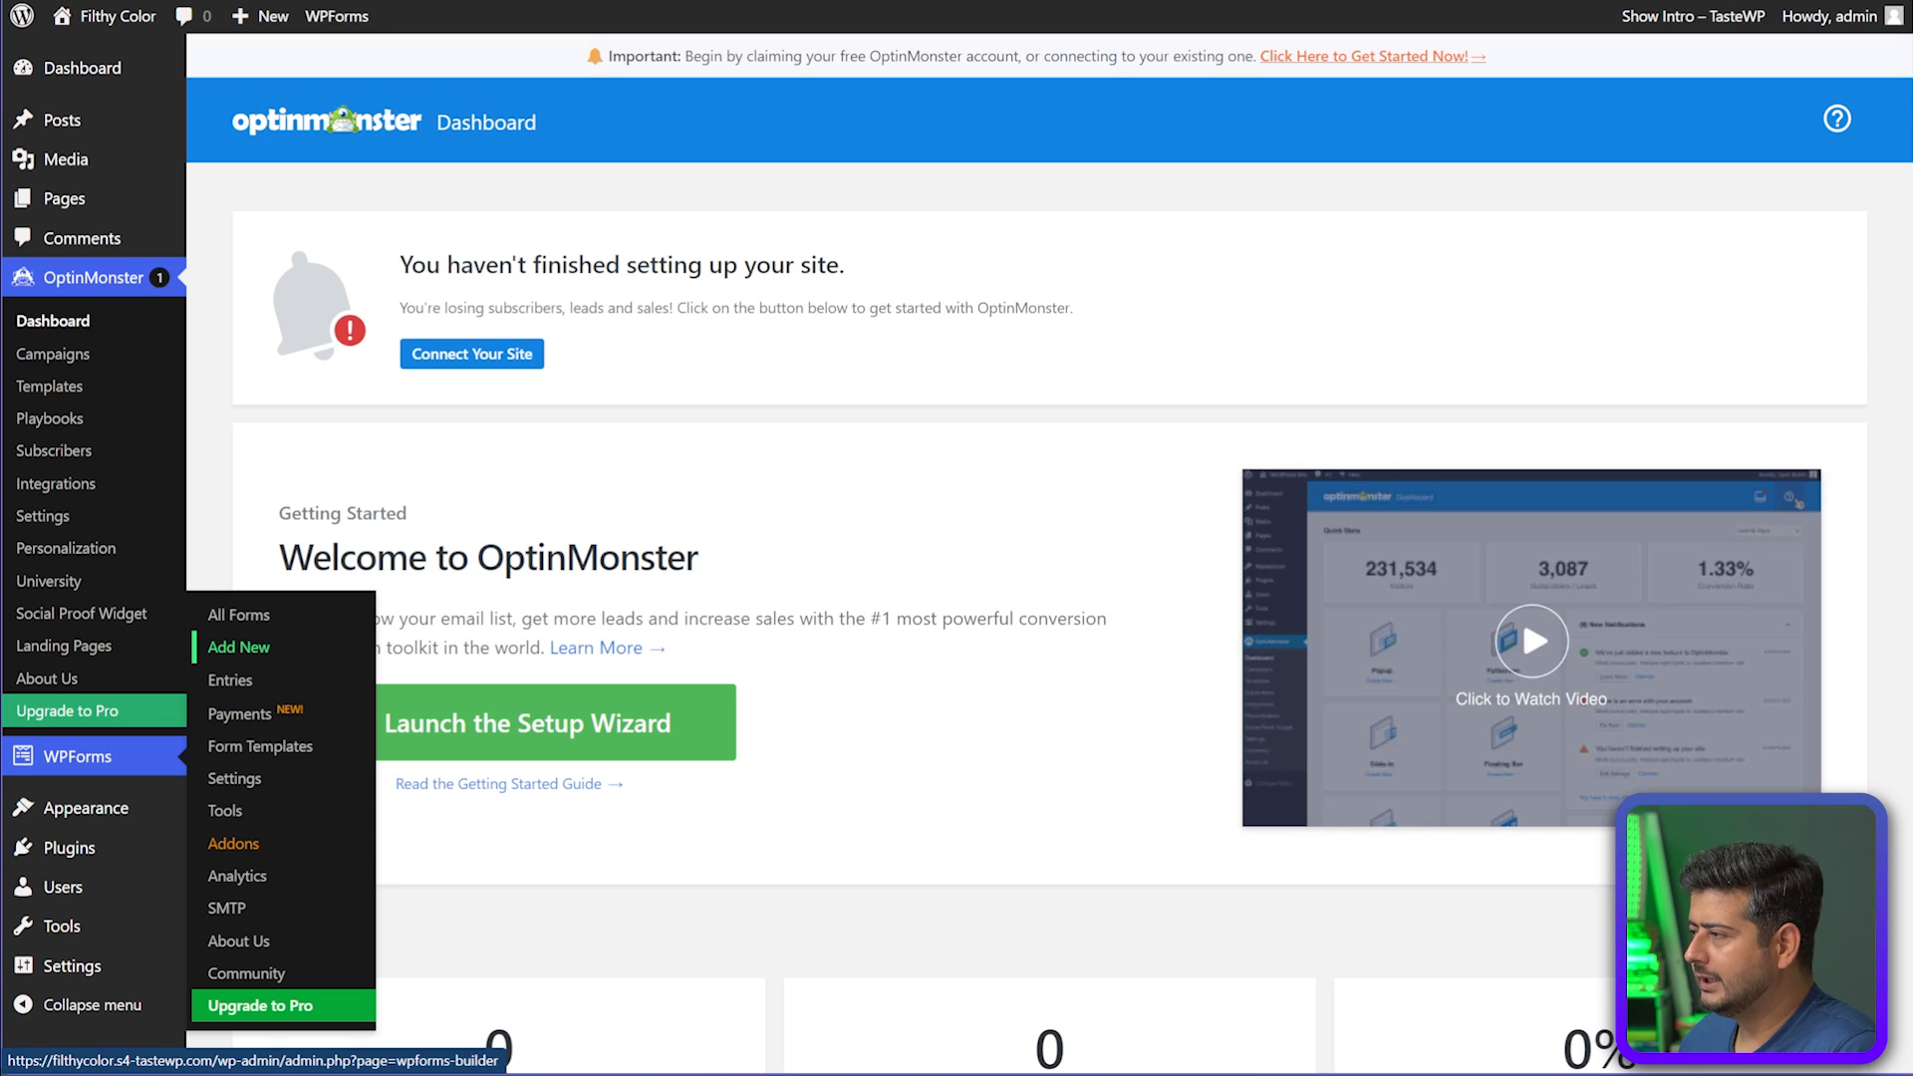
pyautogui.click(238, 646)
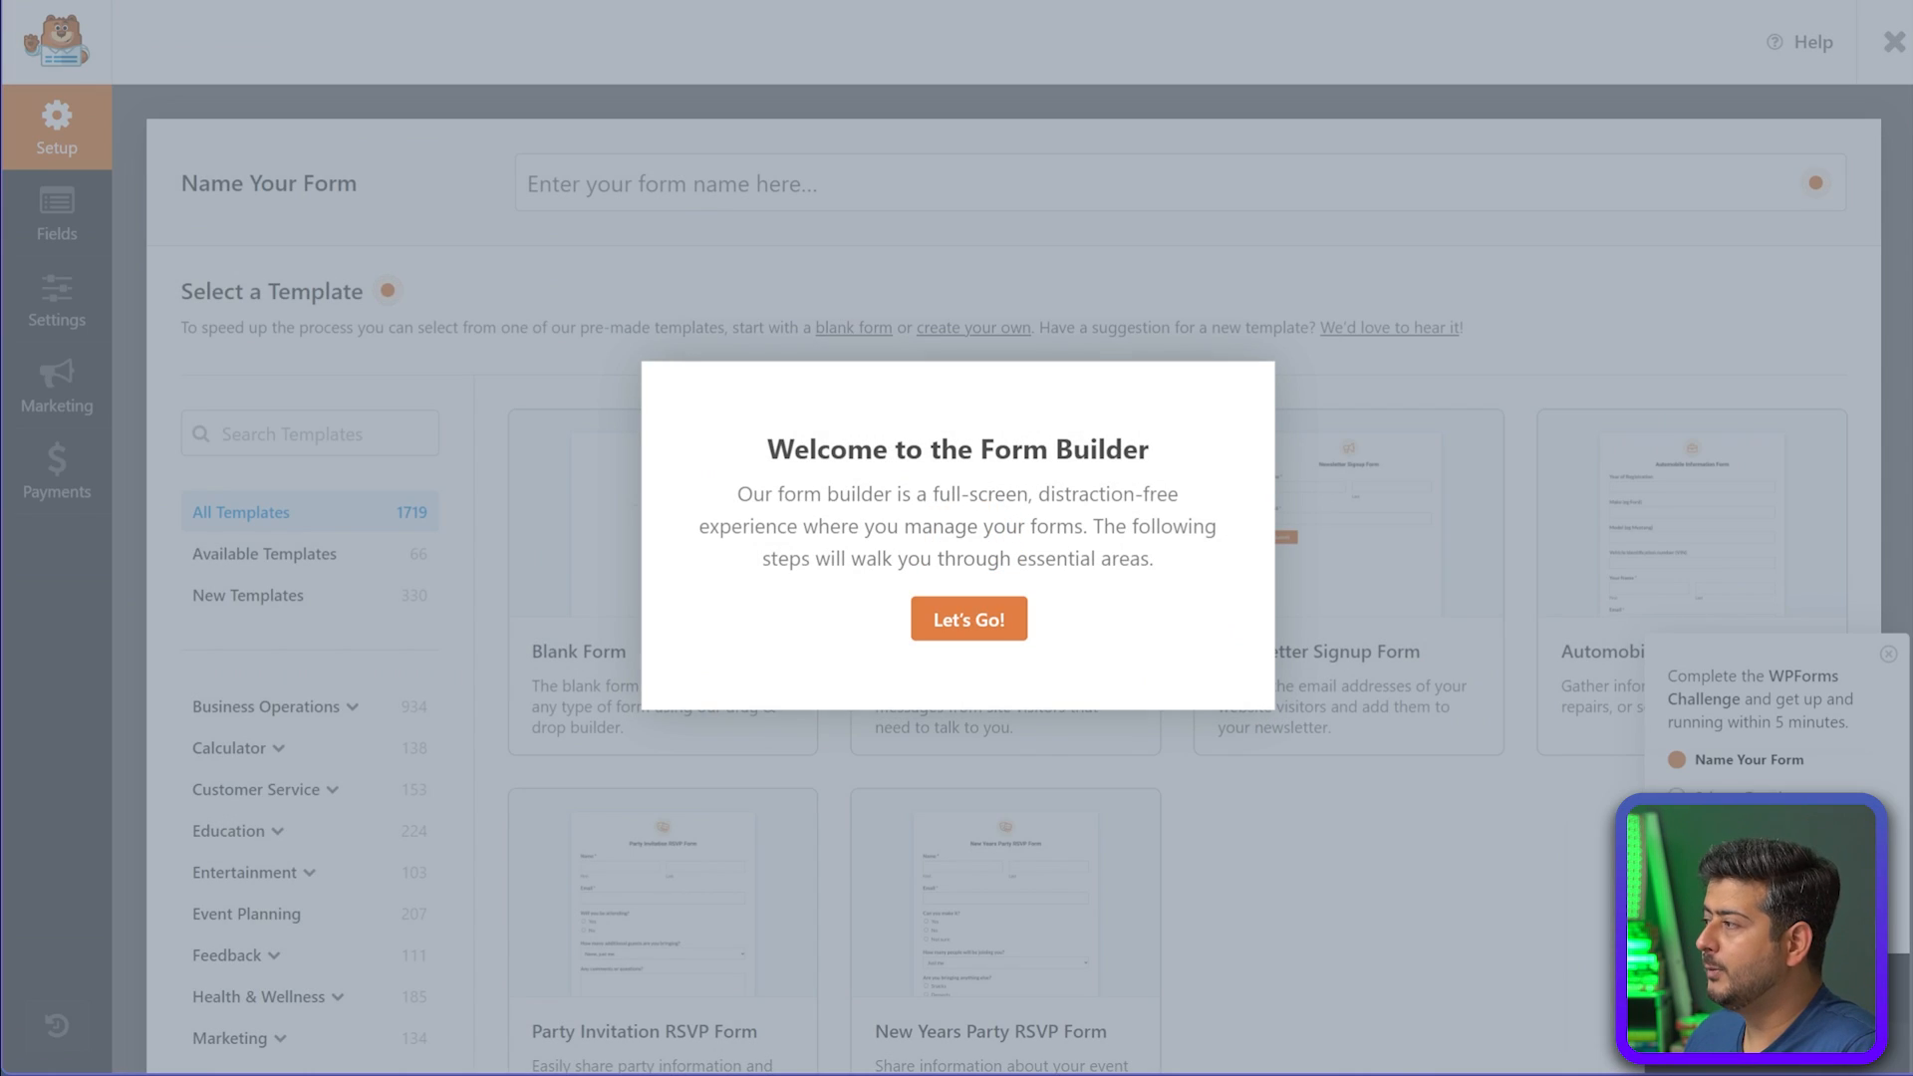
pyautogui.click(968, 619)
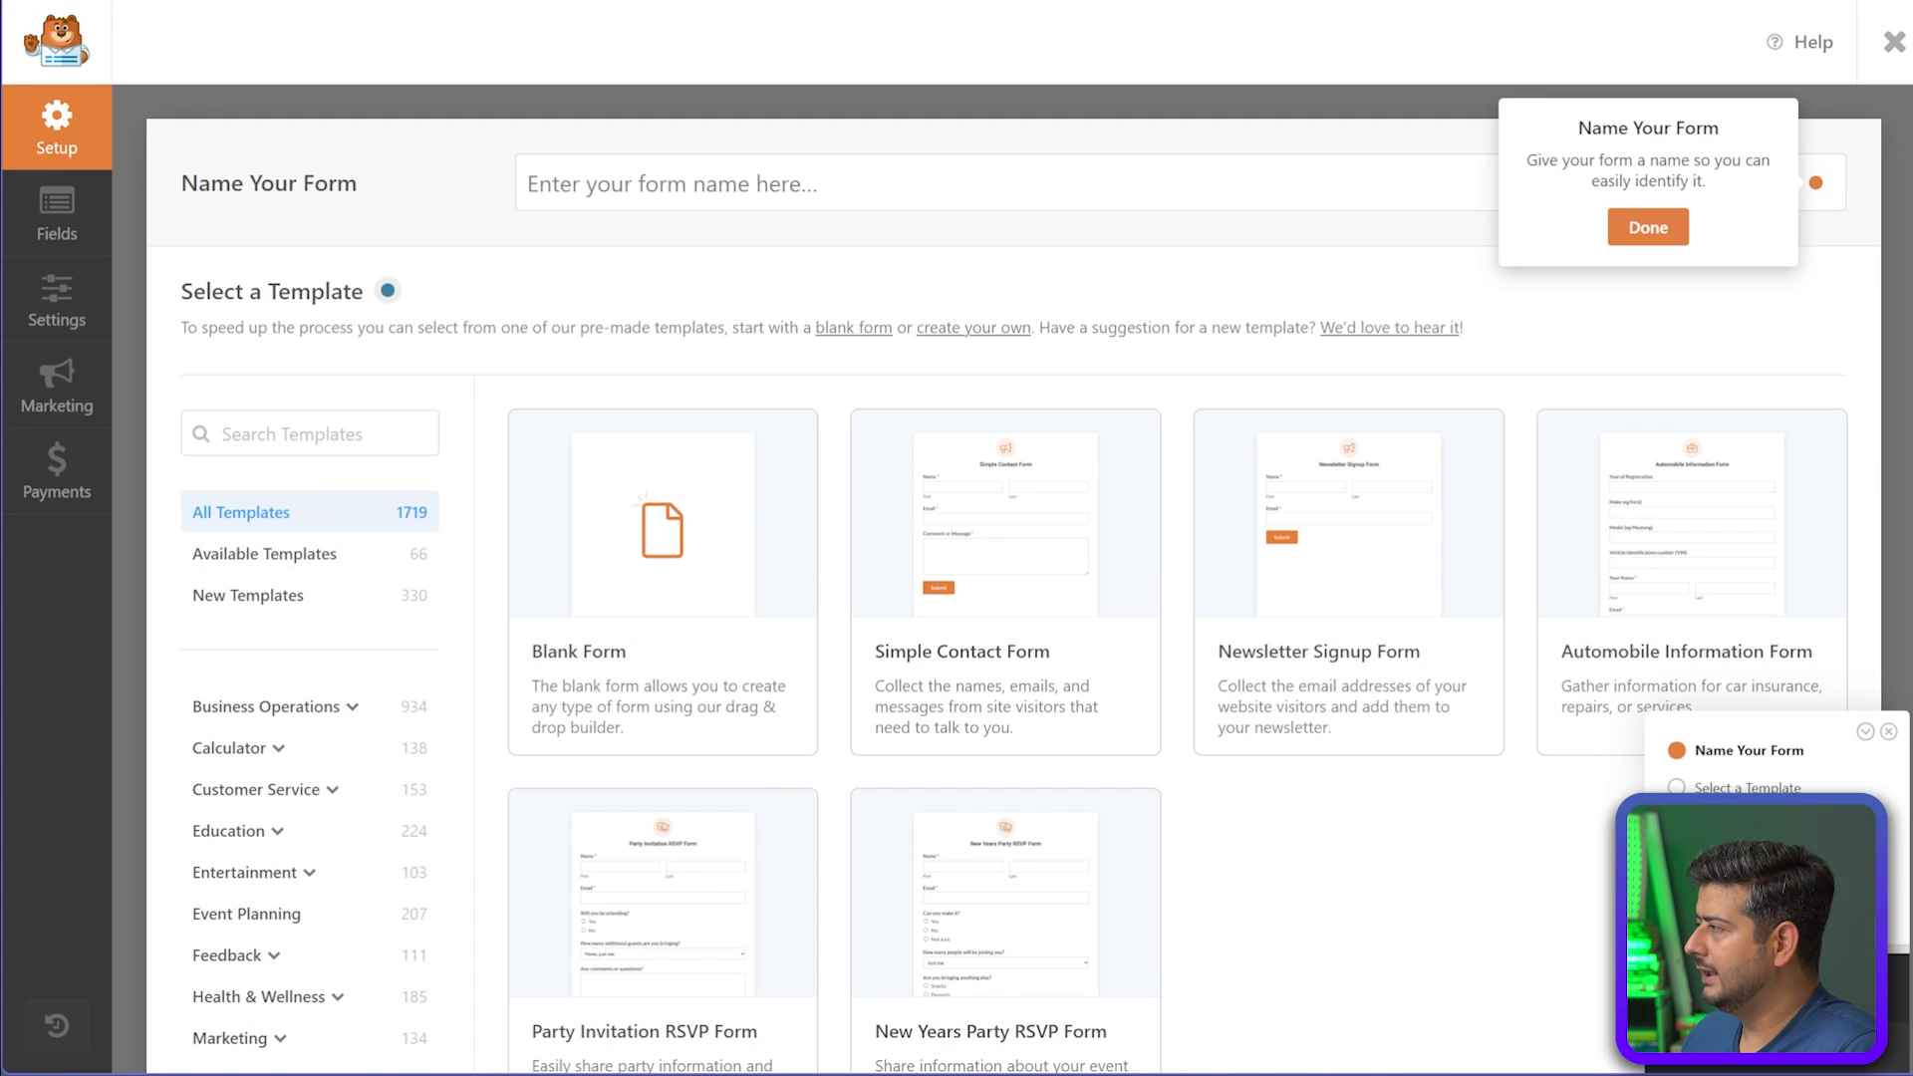
pyautogui.click(1889, 731)
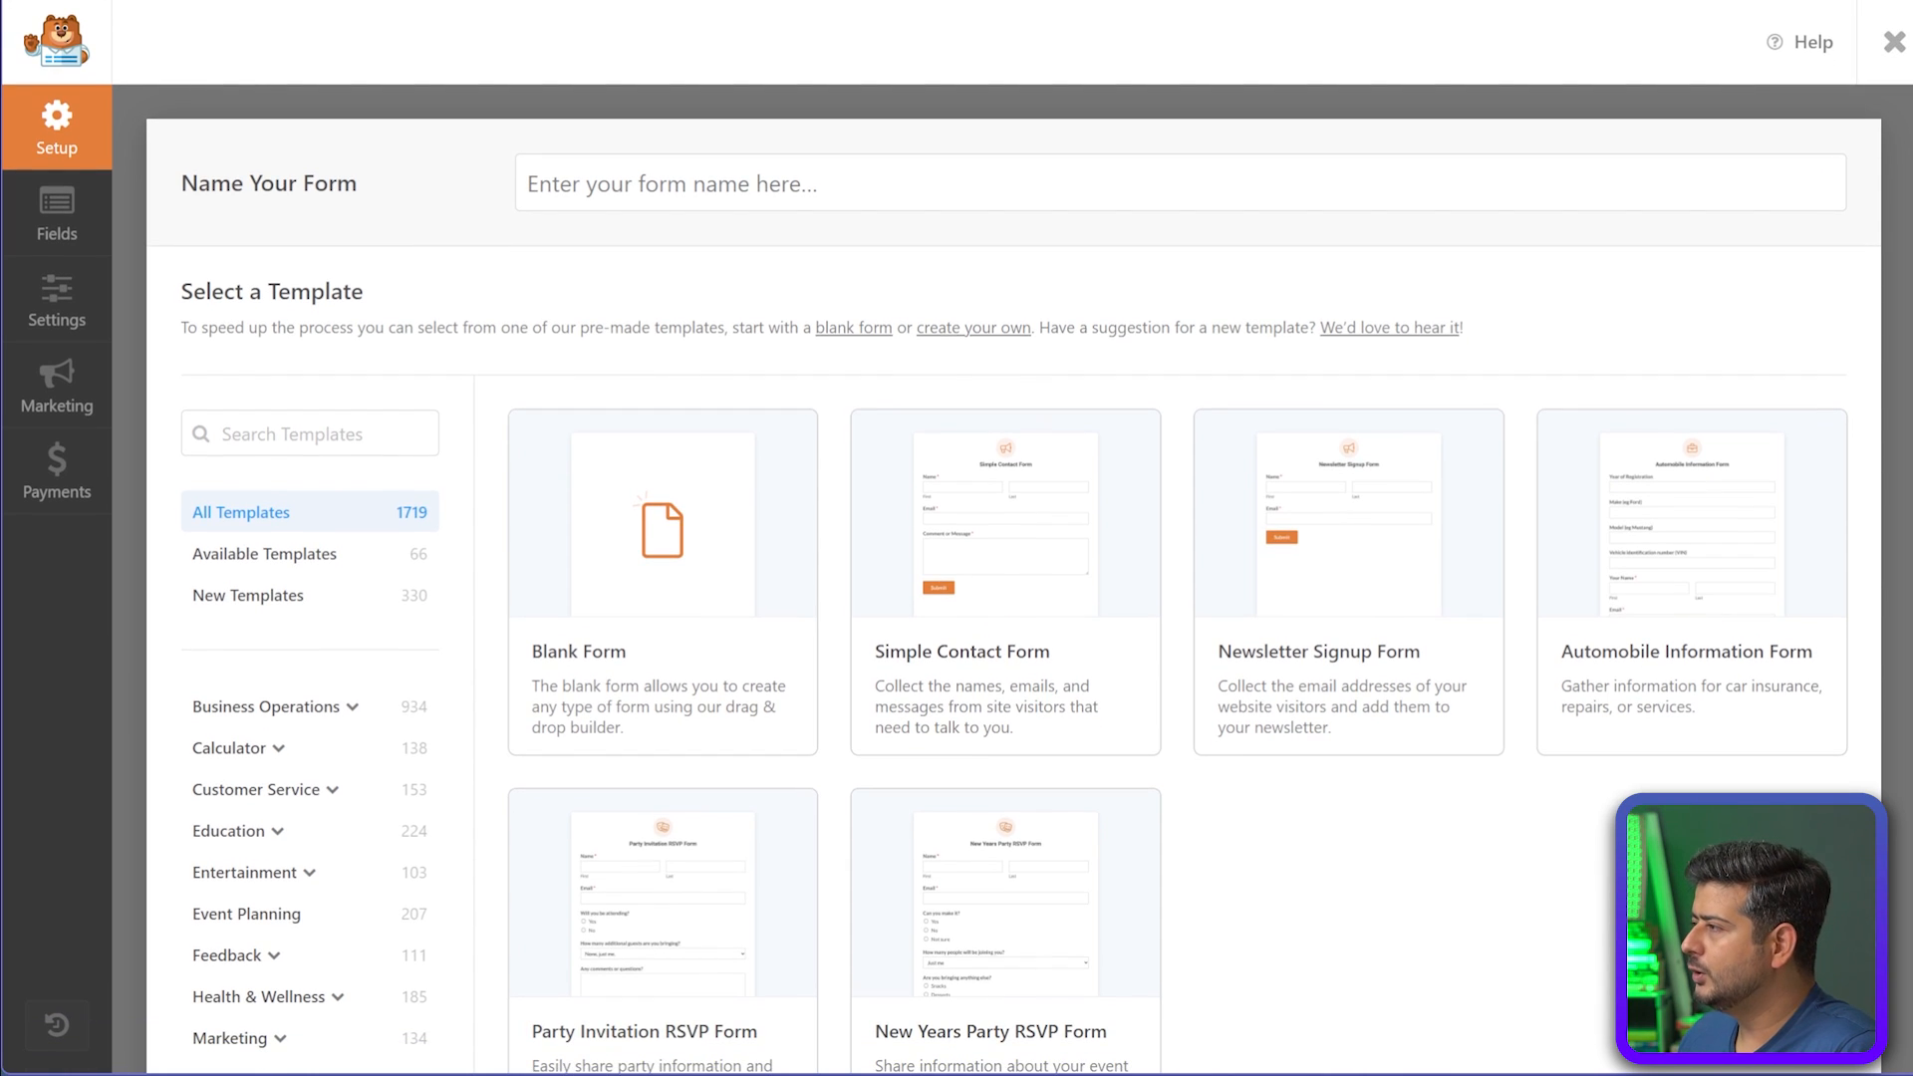
# Name the new form Customer Info
pyautogui.click(672, 183)
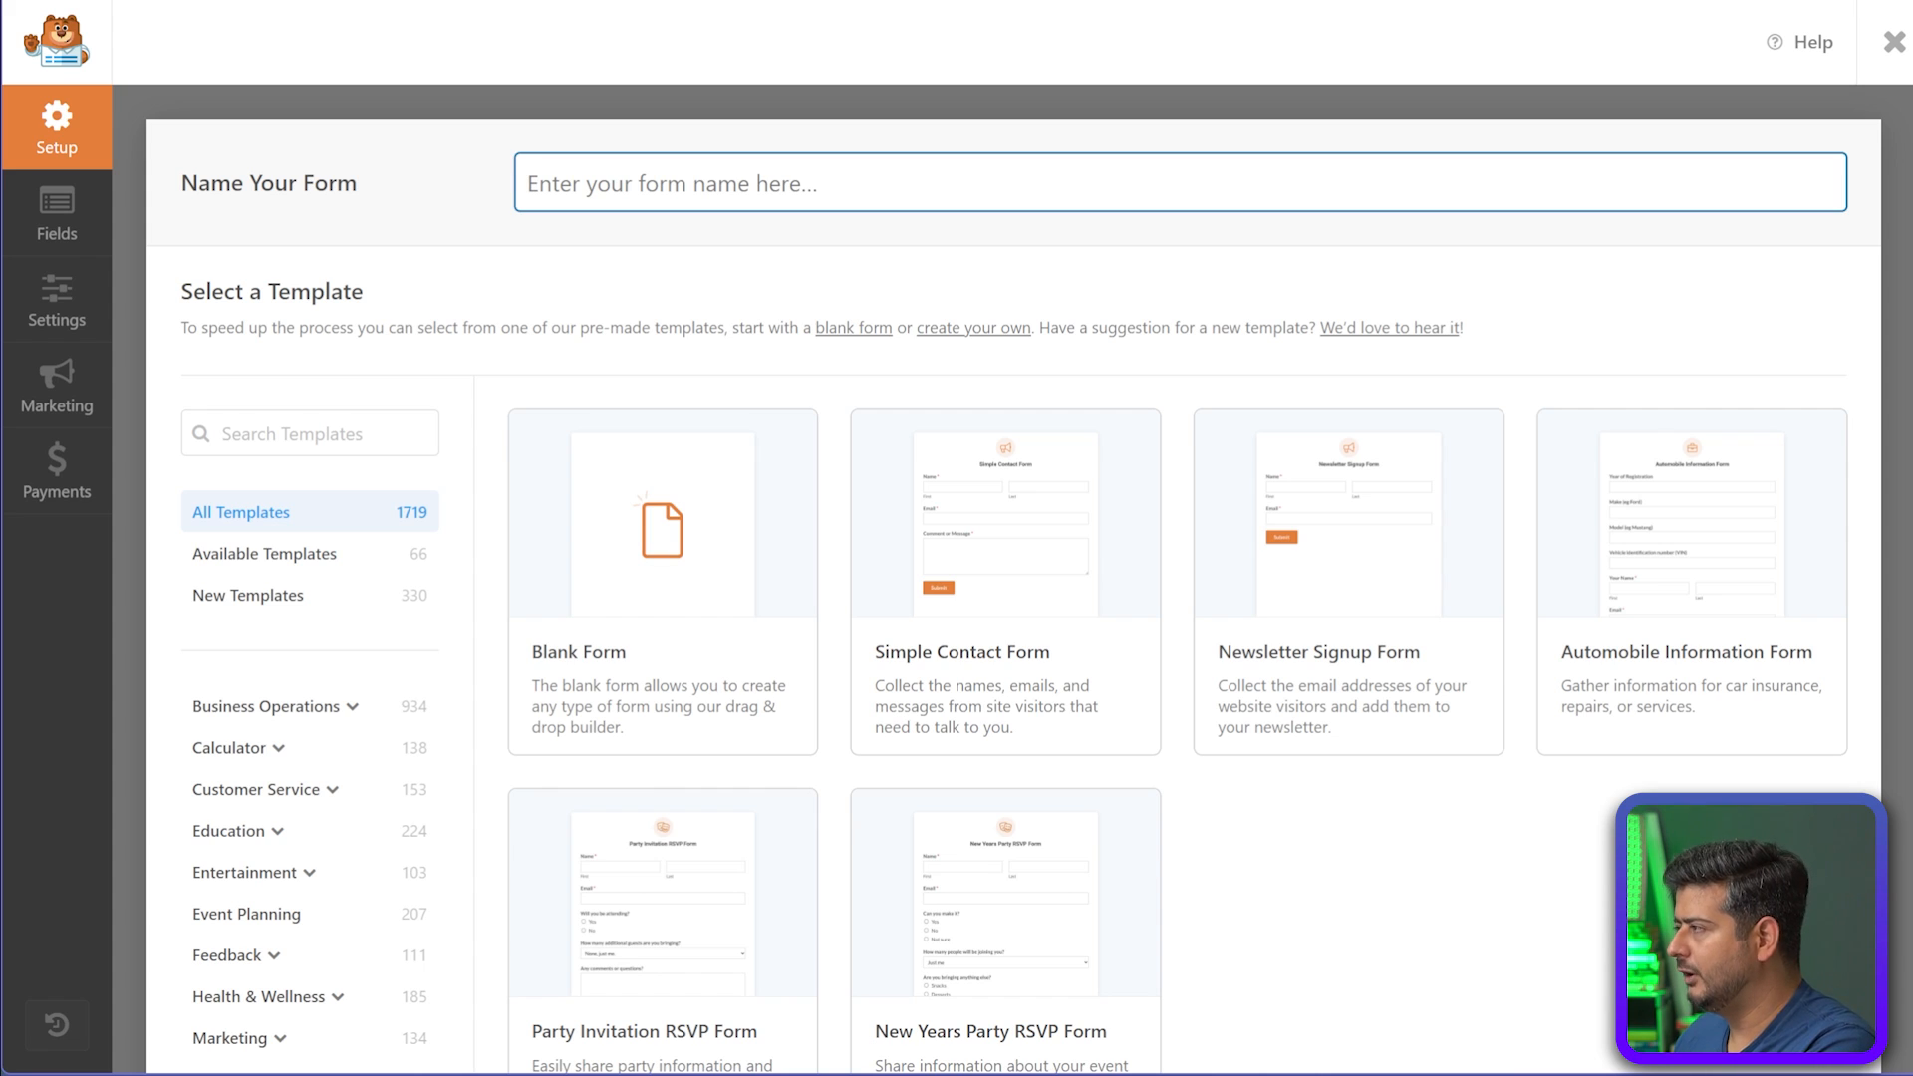
pyautogui.write('C')
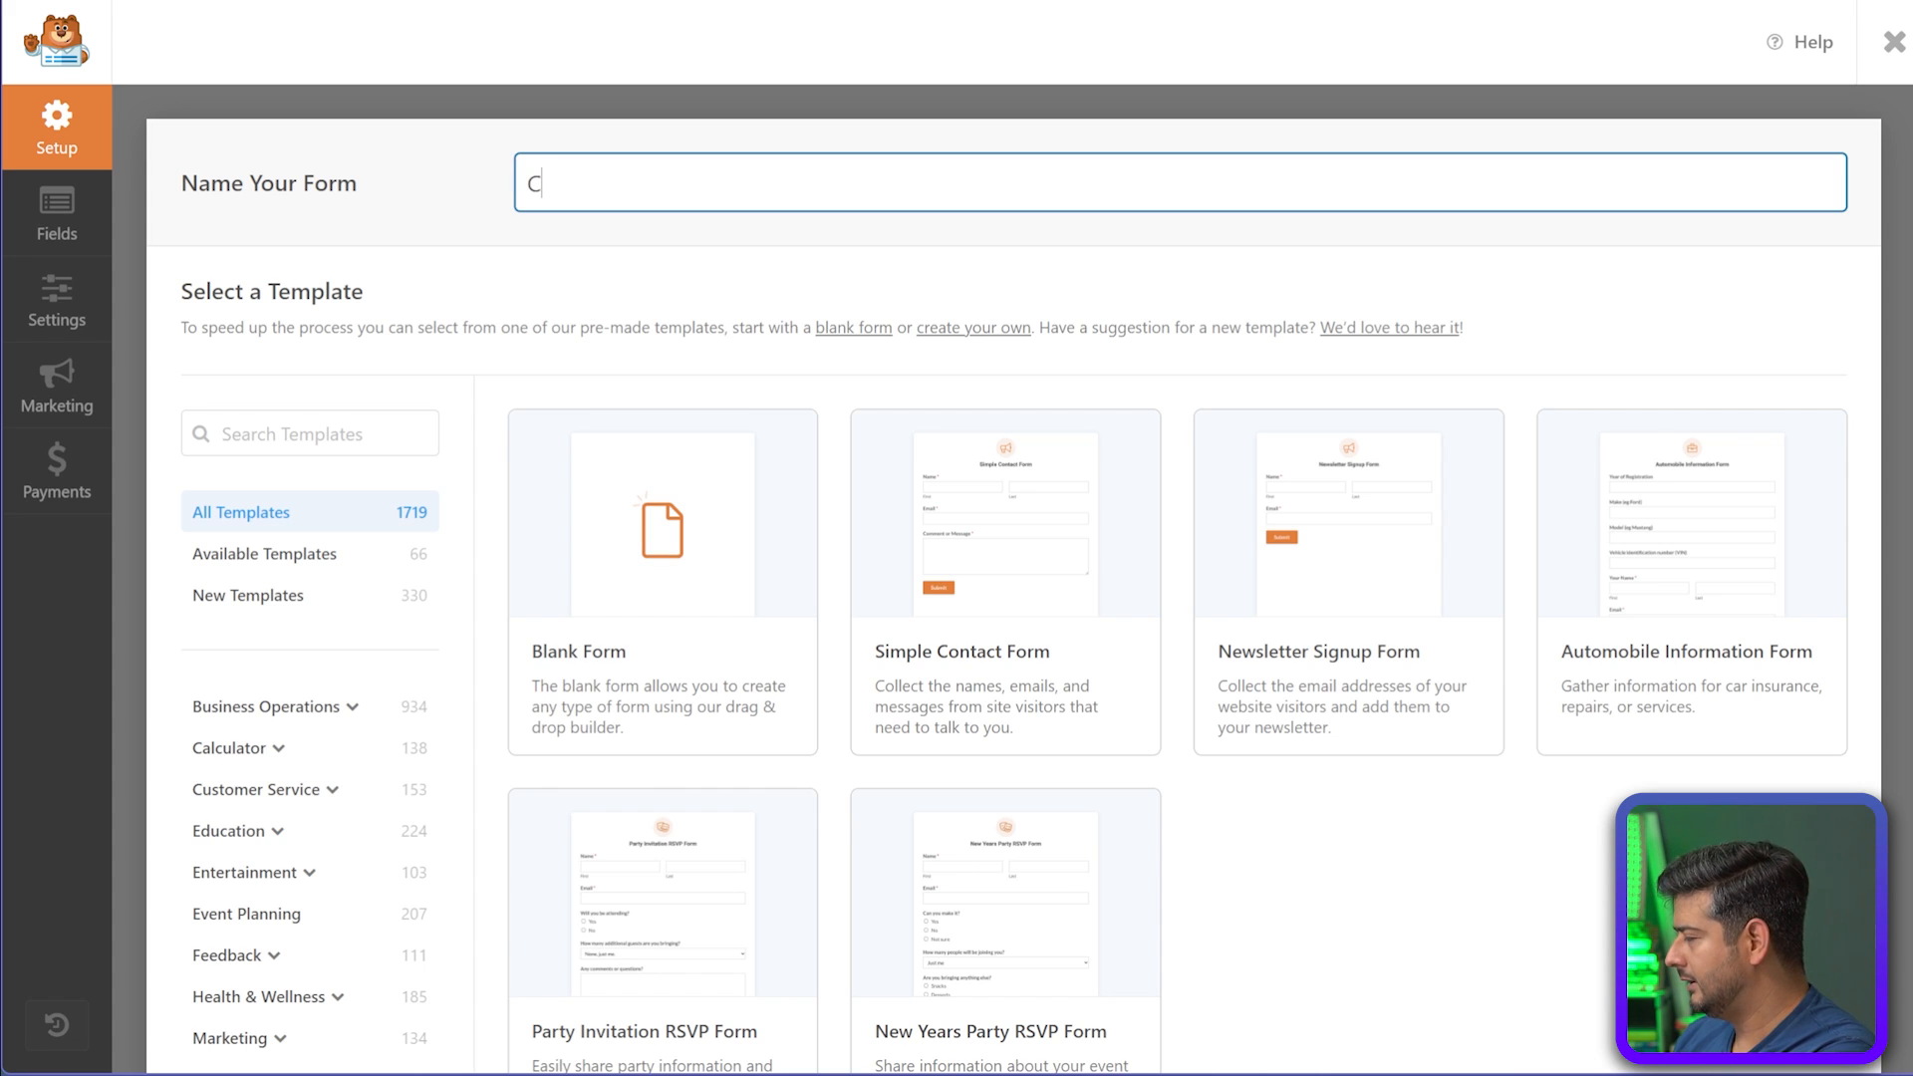
pyautogui.write('ustomer Info')
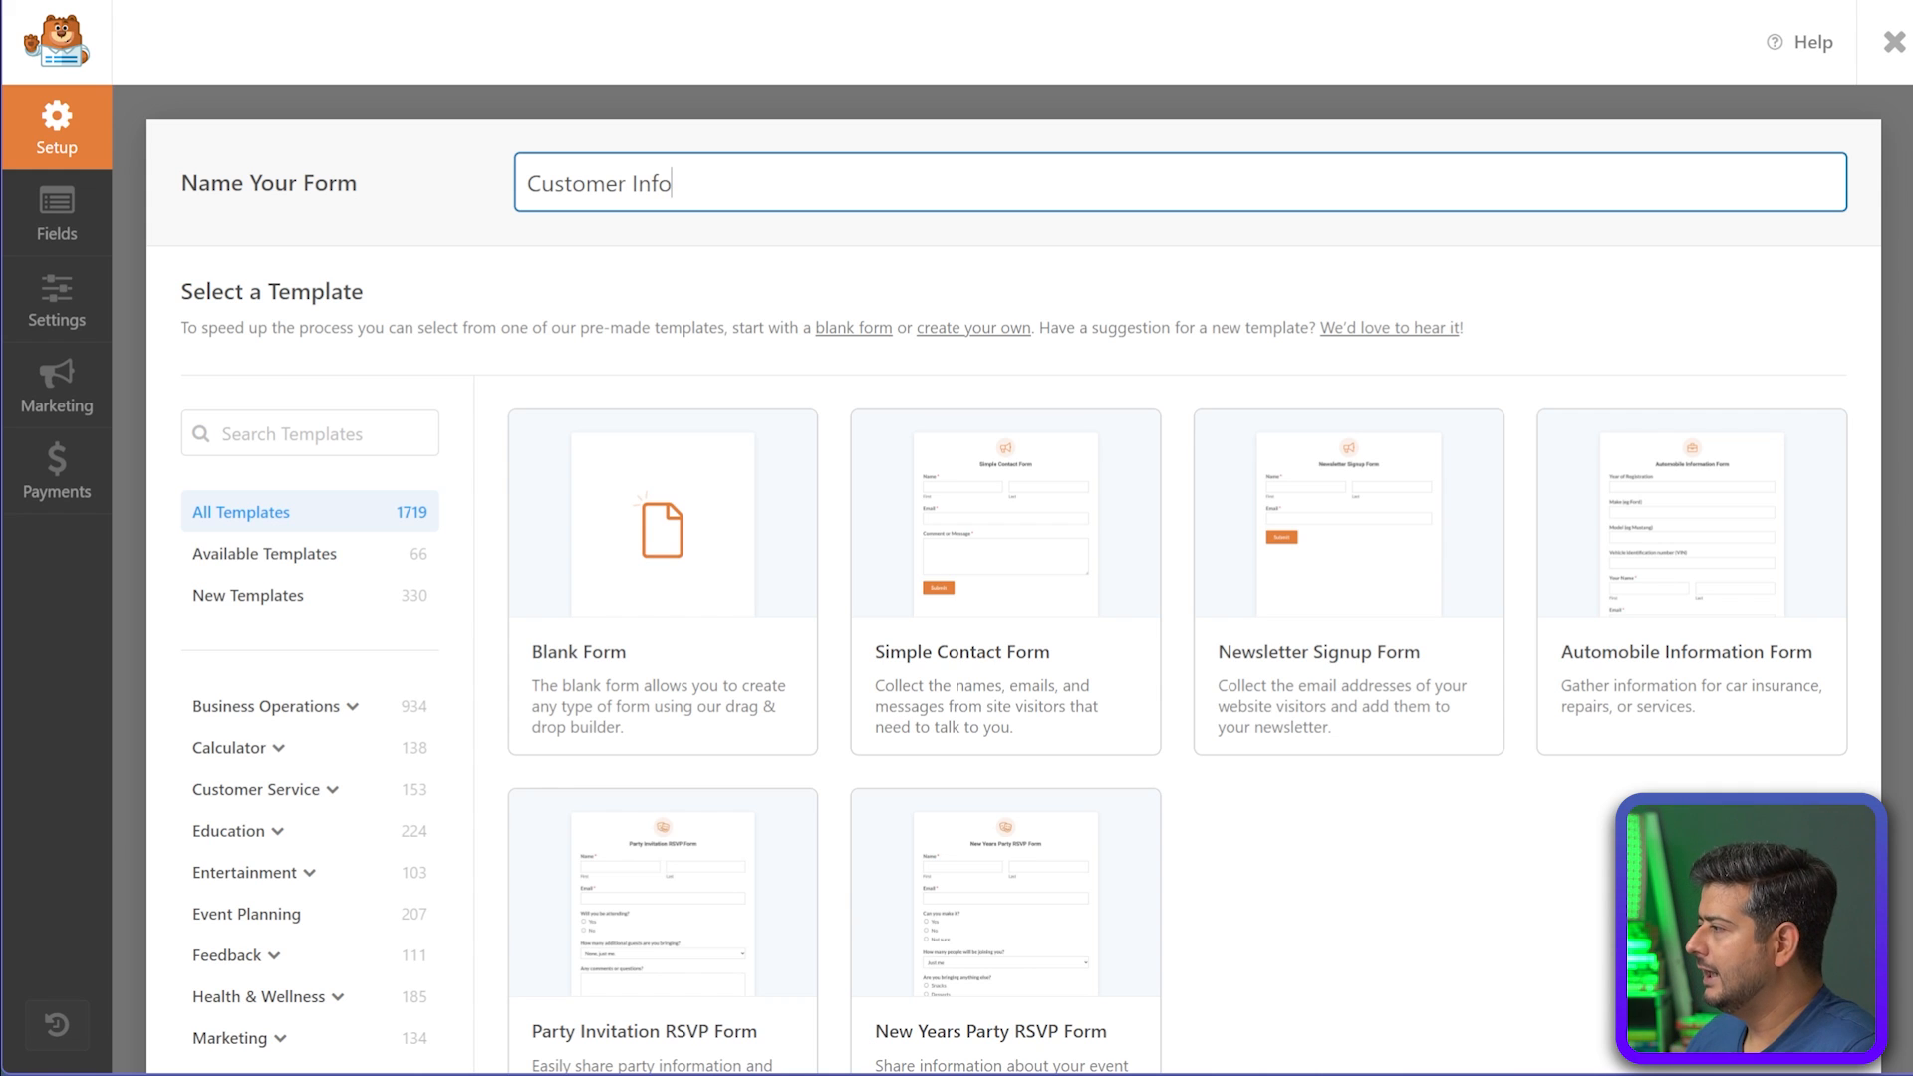
# Browse the available form templates and create the form from the Simple Contact Form template
pyautogui.scroll(-3, 996, 429)
pyautogui.scroll(1, 897, 454)
pyautogui.moveTo(687, 429)
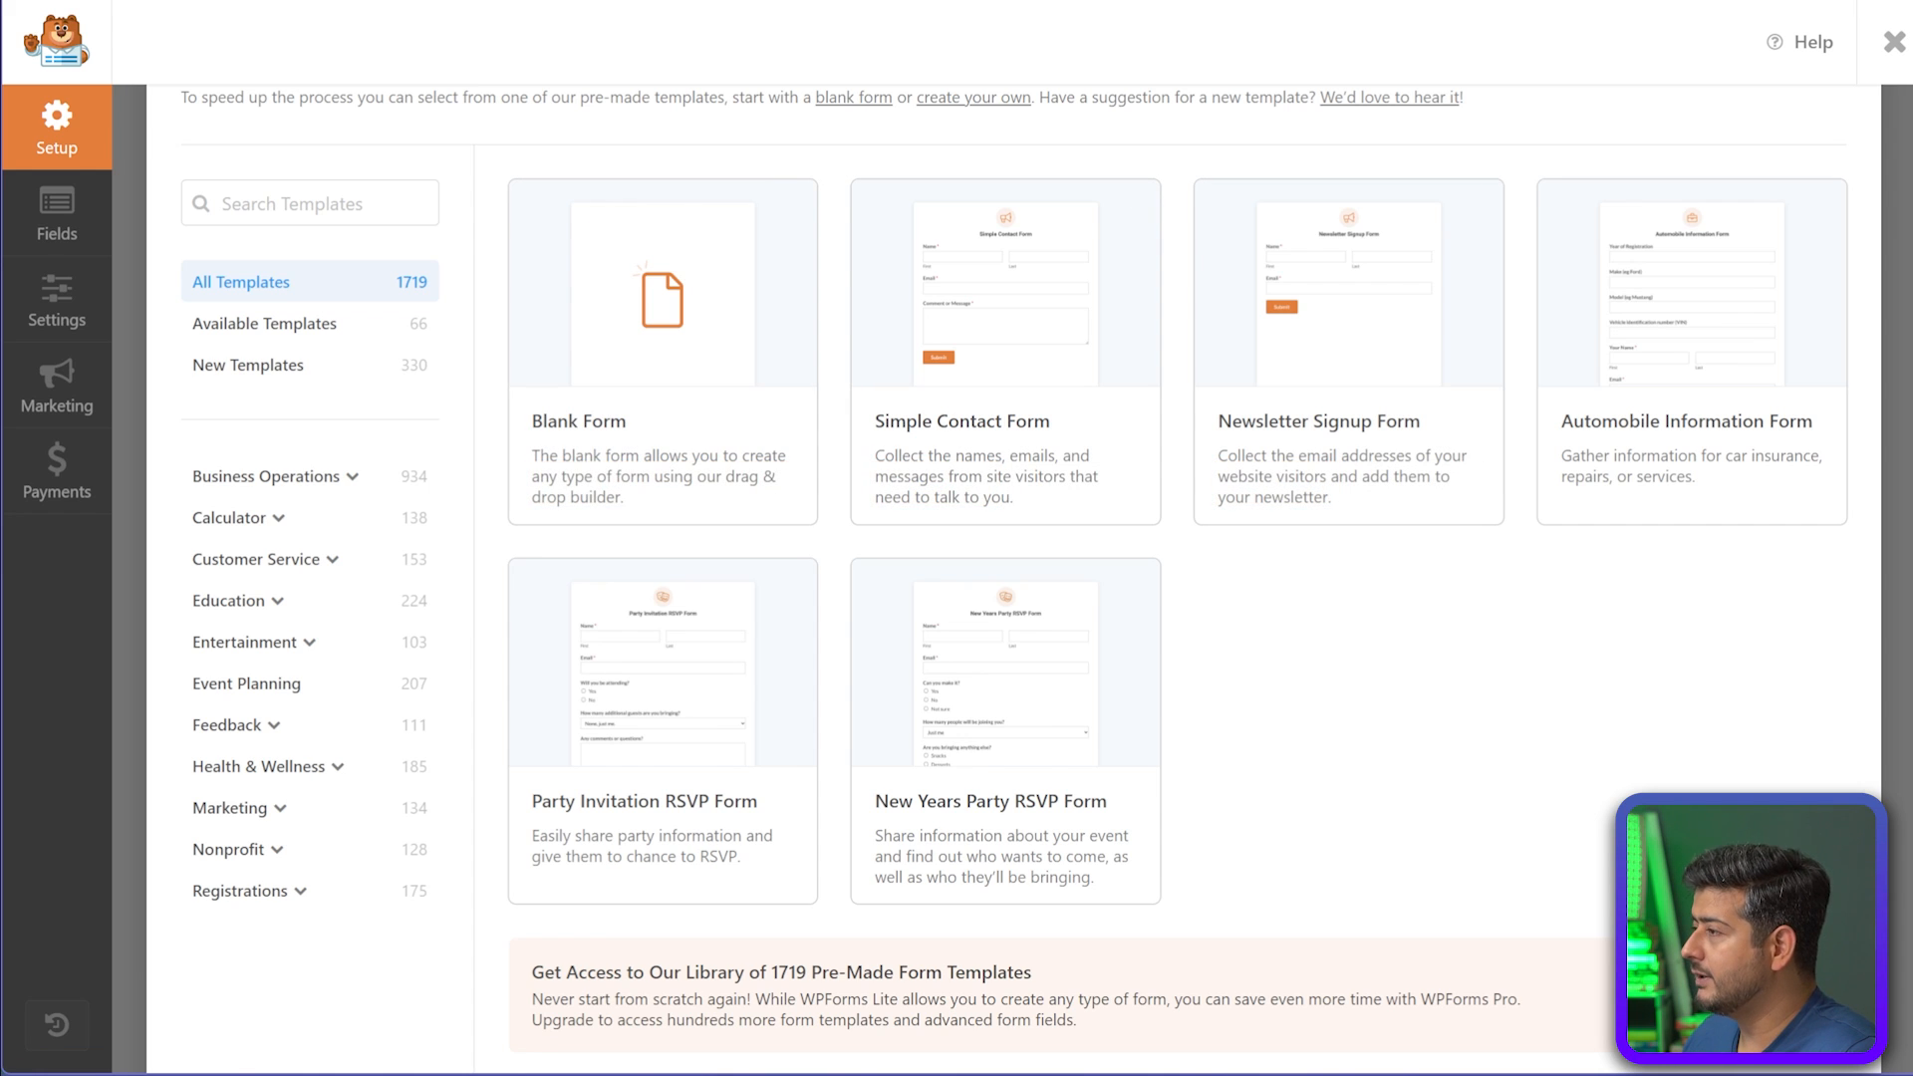
pyautogui.moveTo(662, 352)
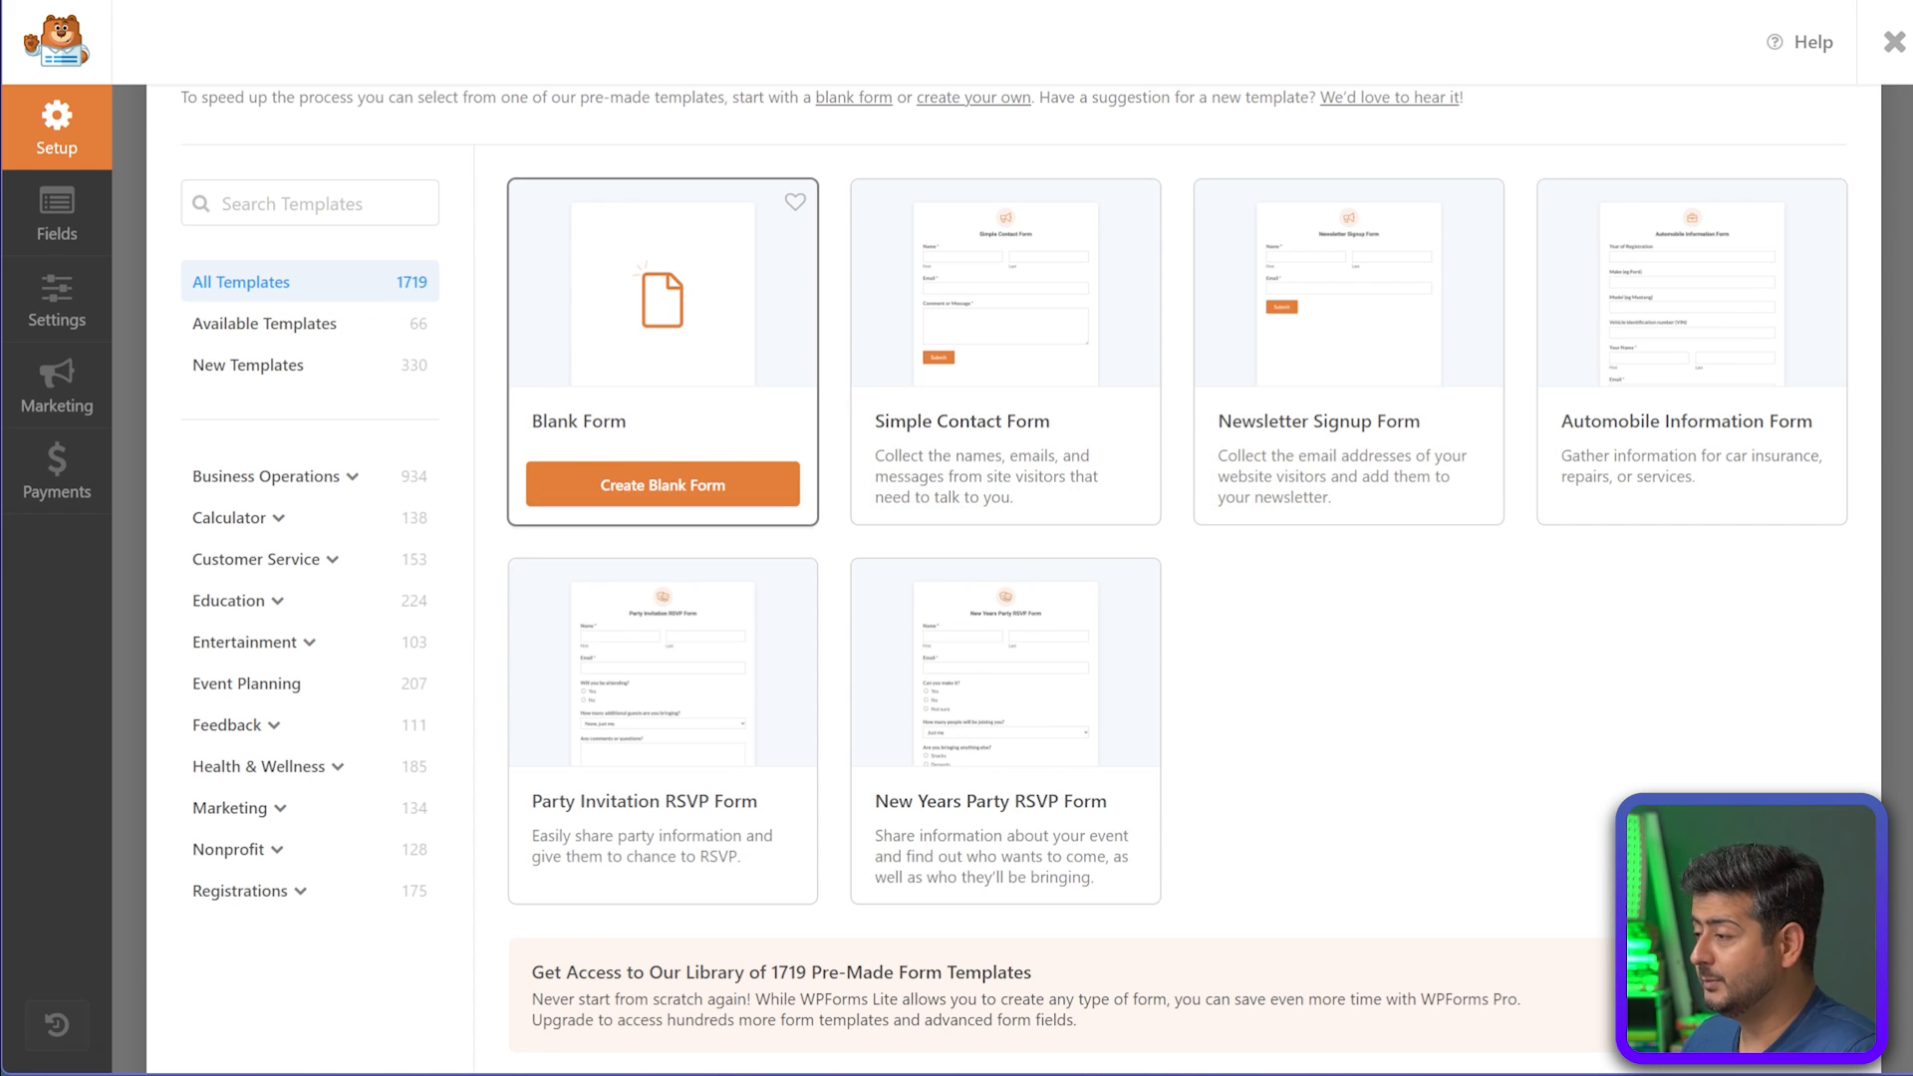
pyautogui.scroll(-20, 1178, 569)
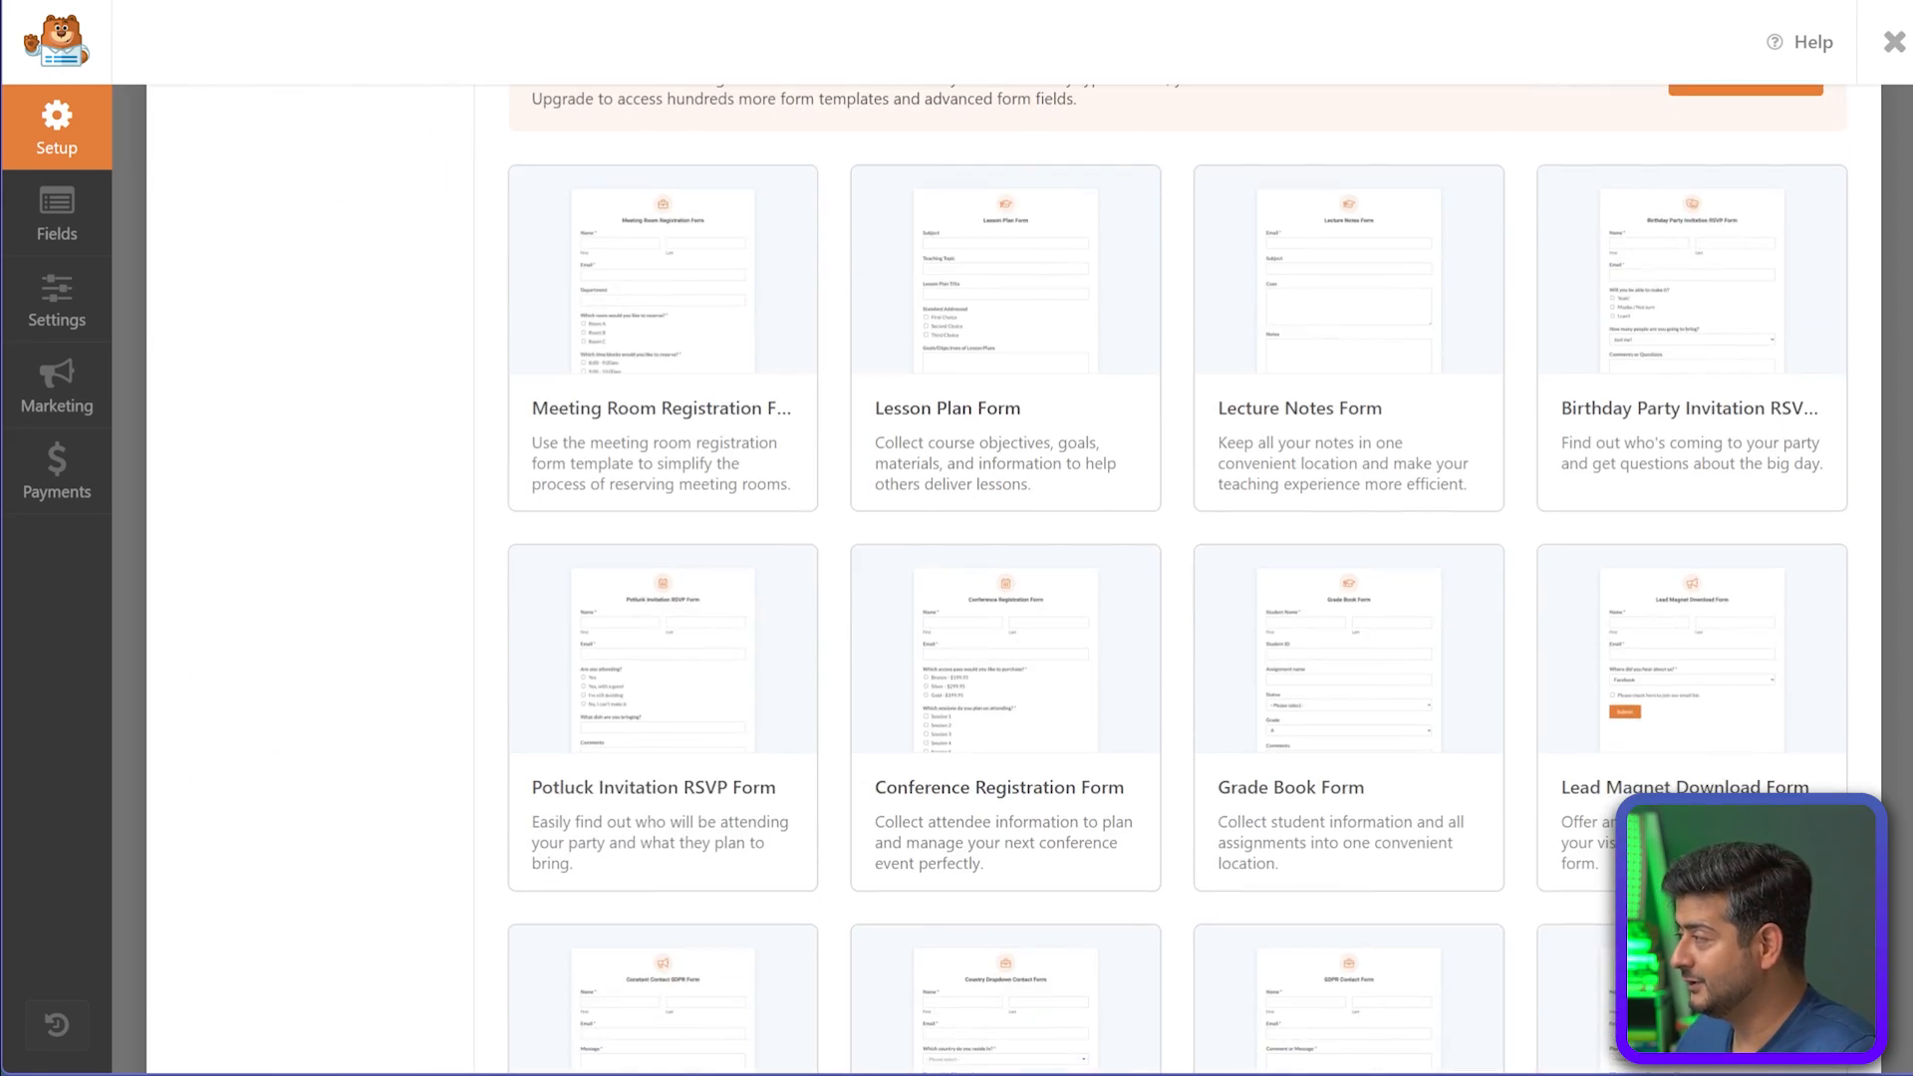
pyautogui.scroll(-20, 1179, 569)
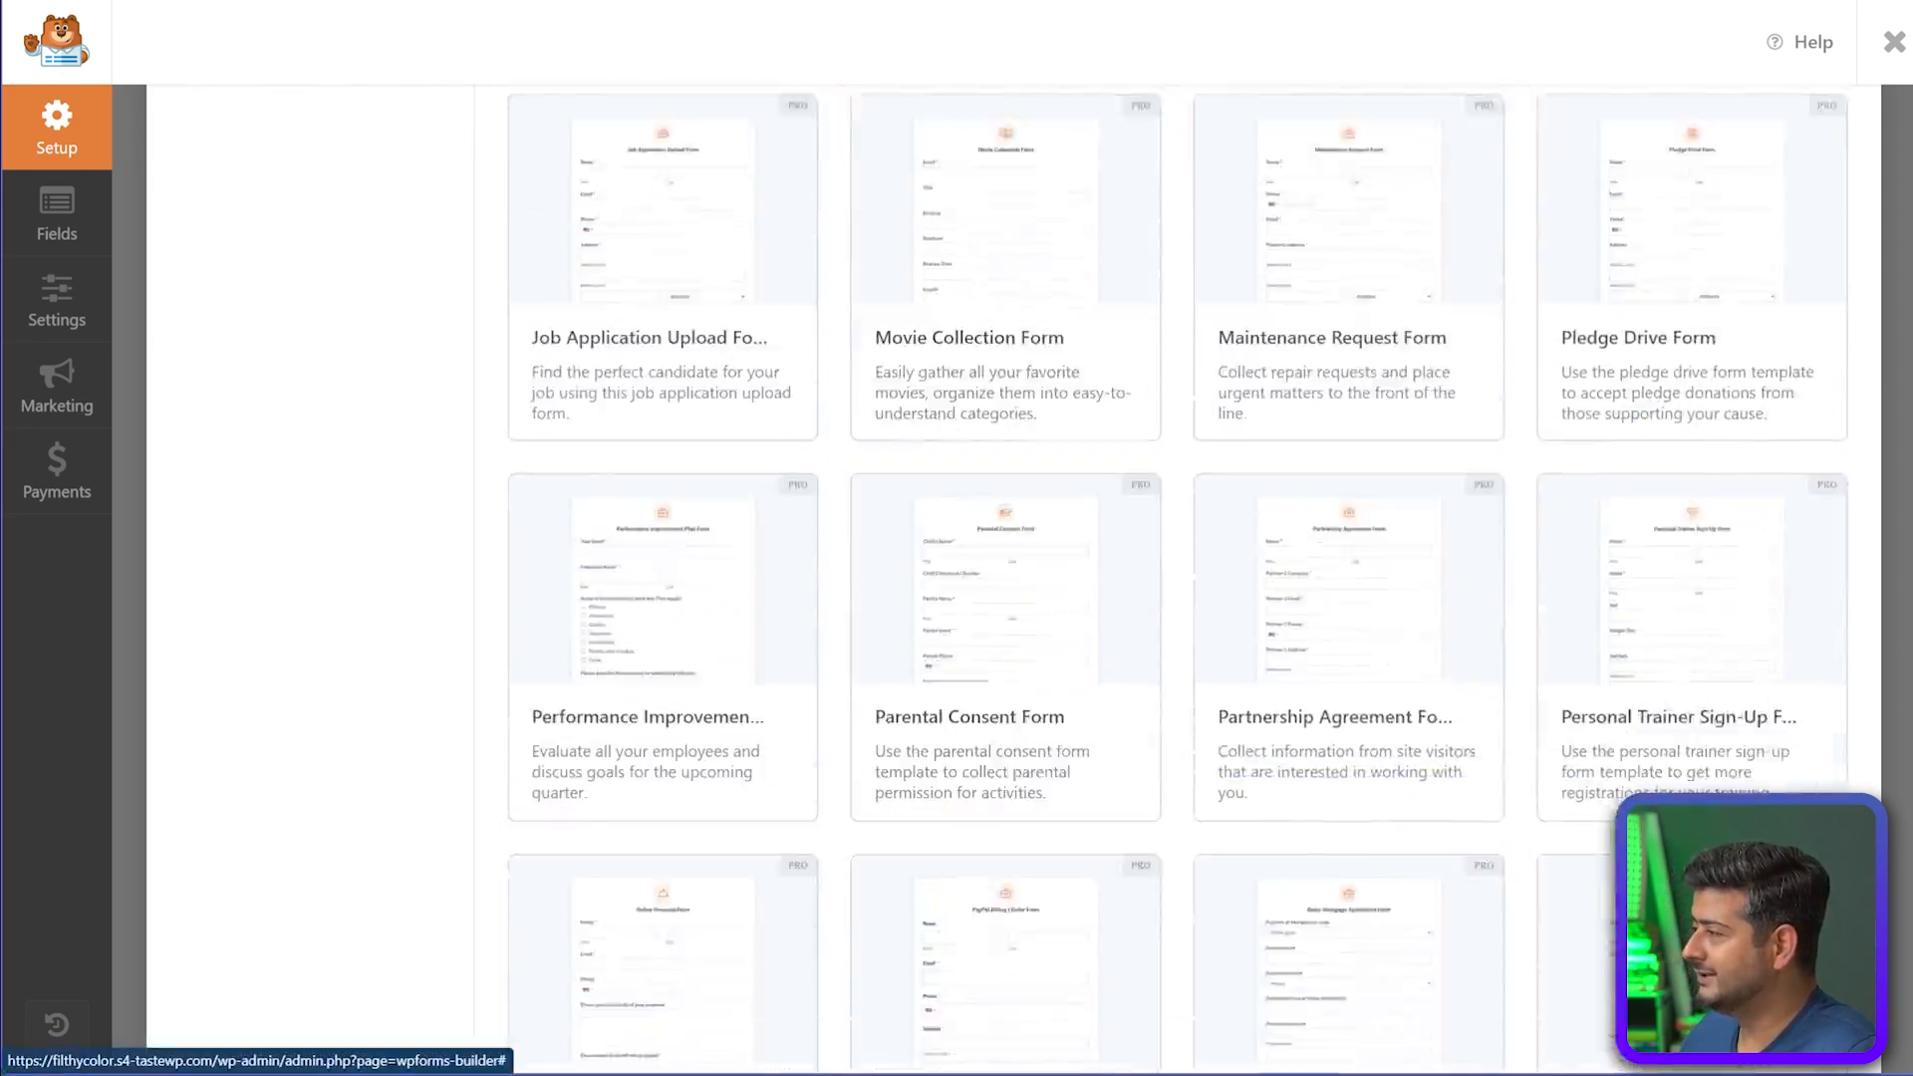
pyautogui.scroll(-10, 1179, 568)
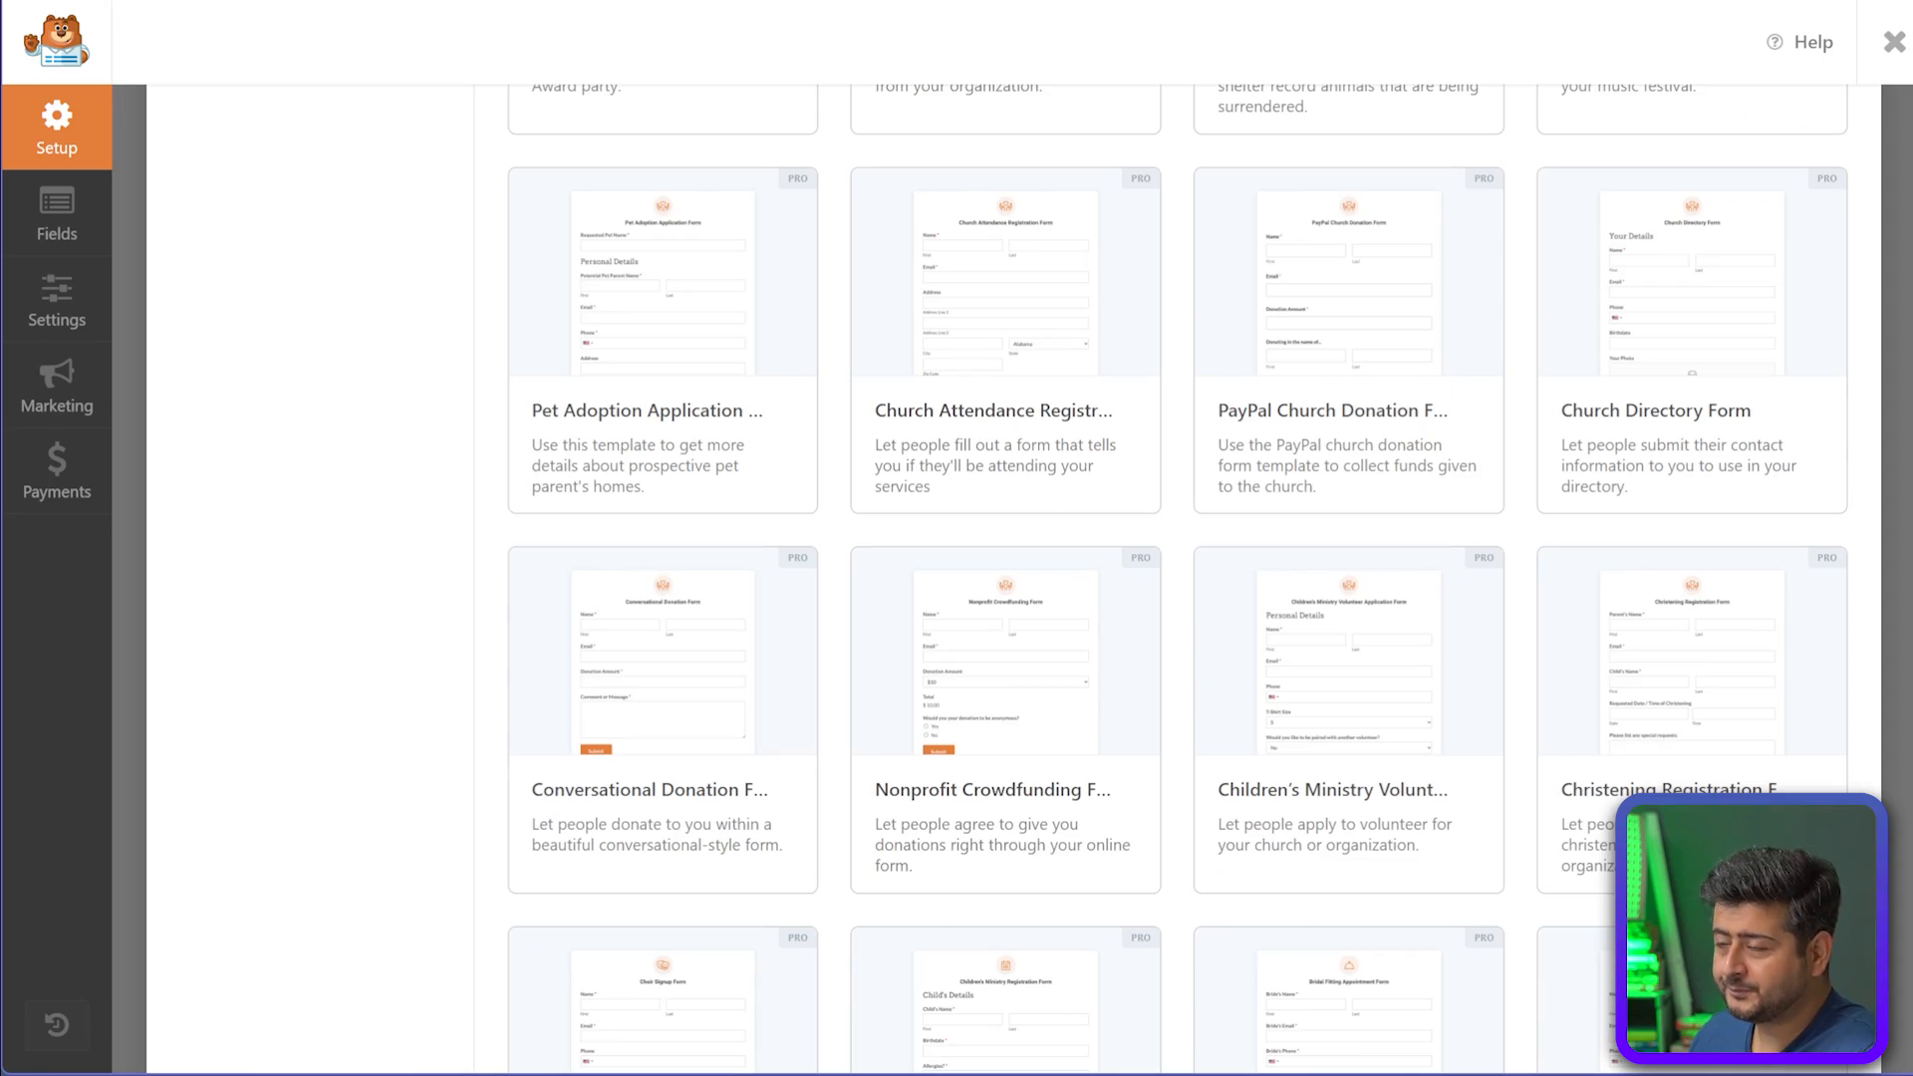
pyautogui.scroll(20, 1179, 568)
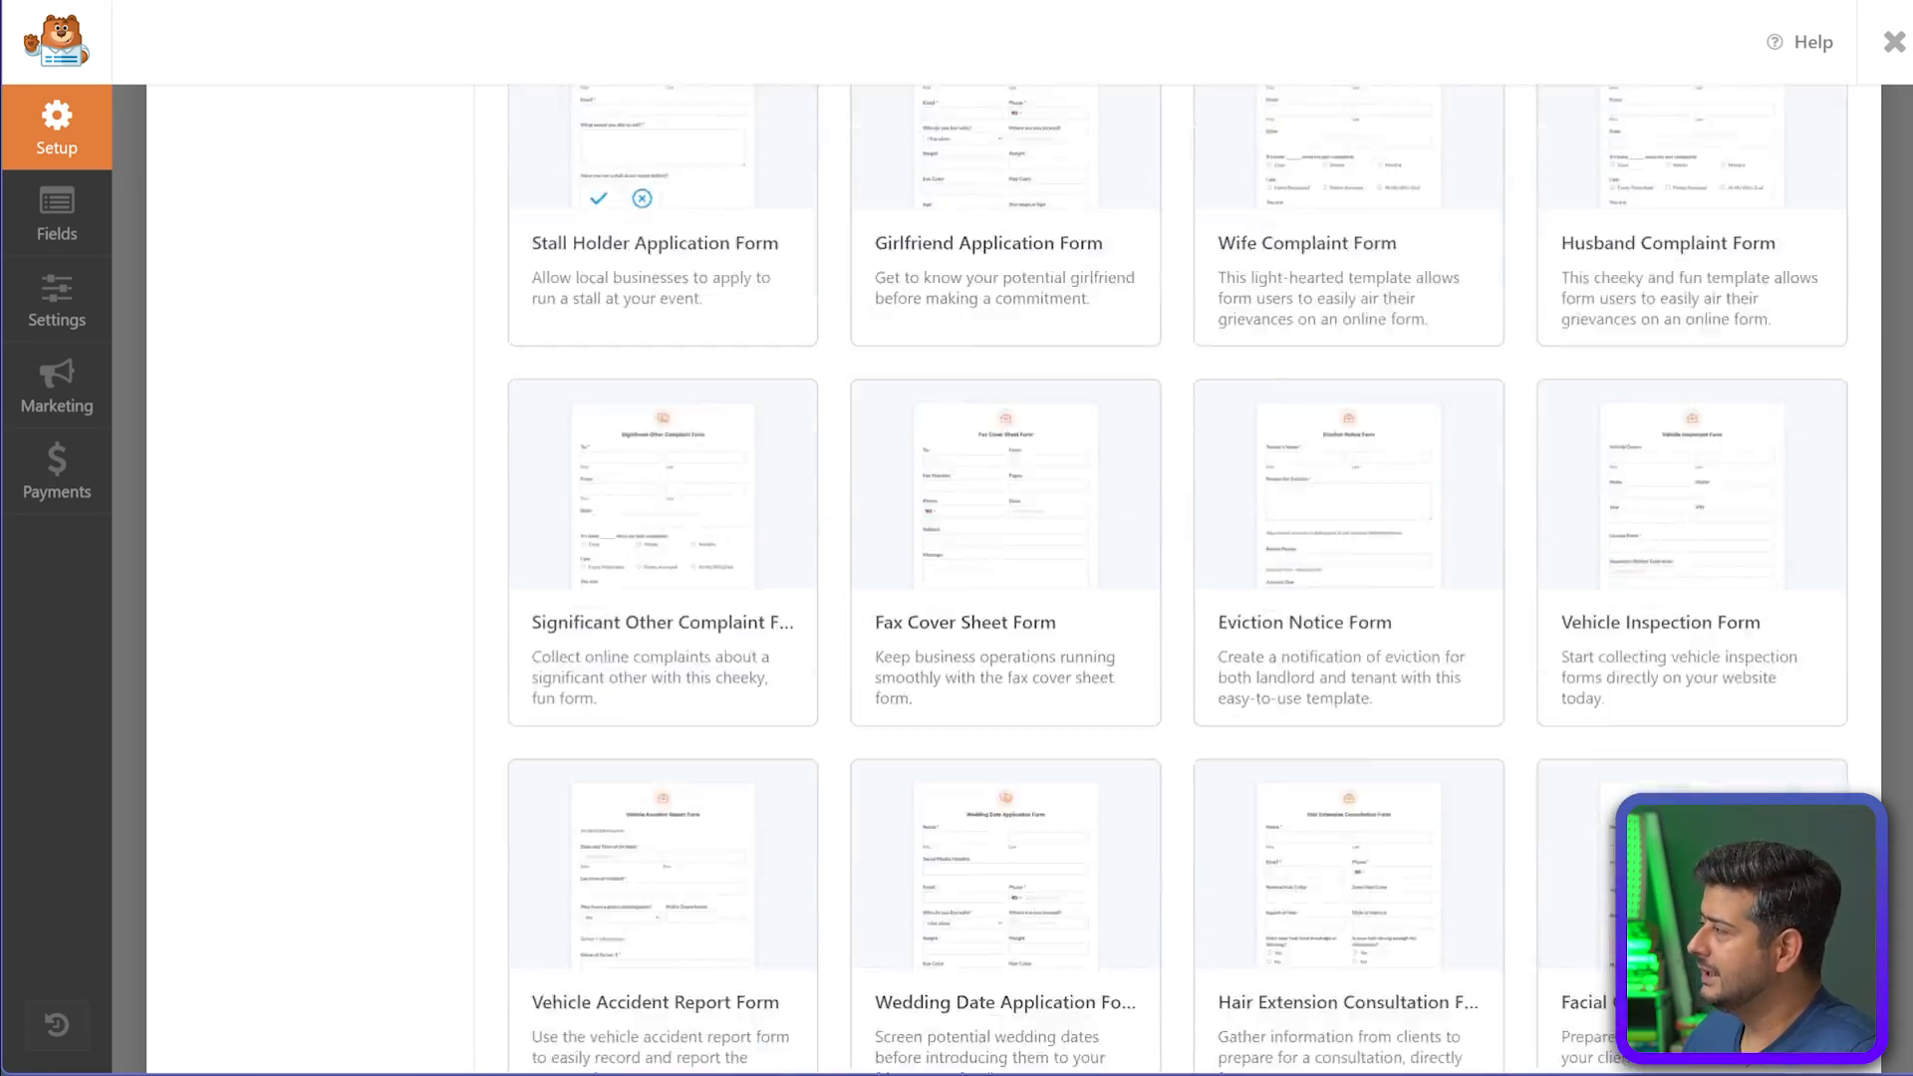
pyautogui.scroll(3, 1178, 569)
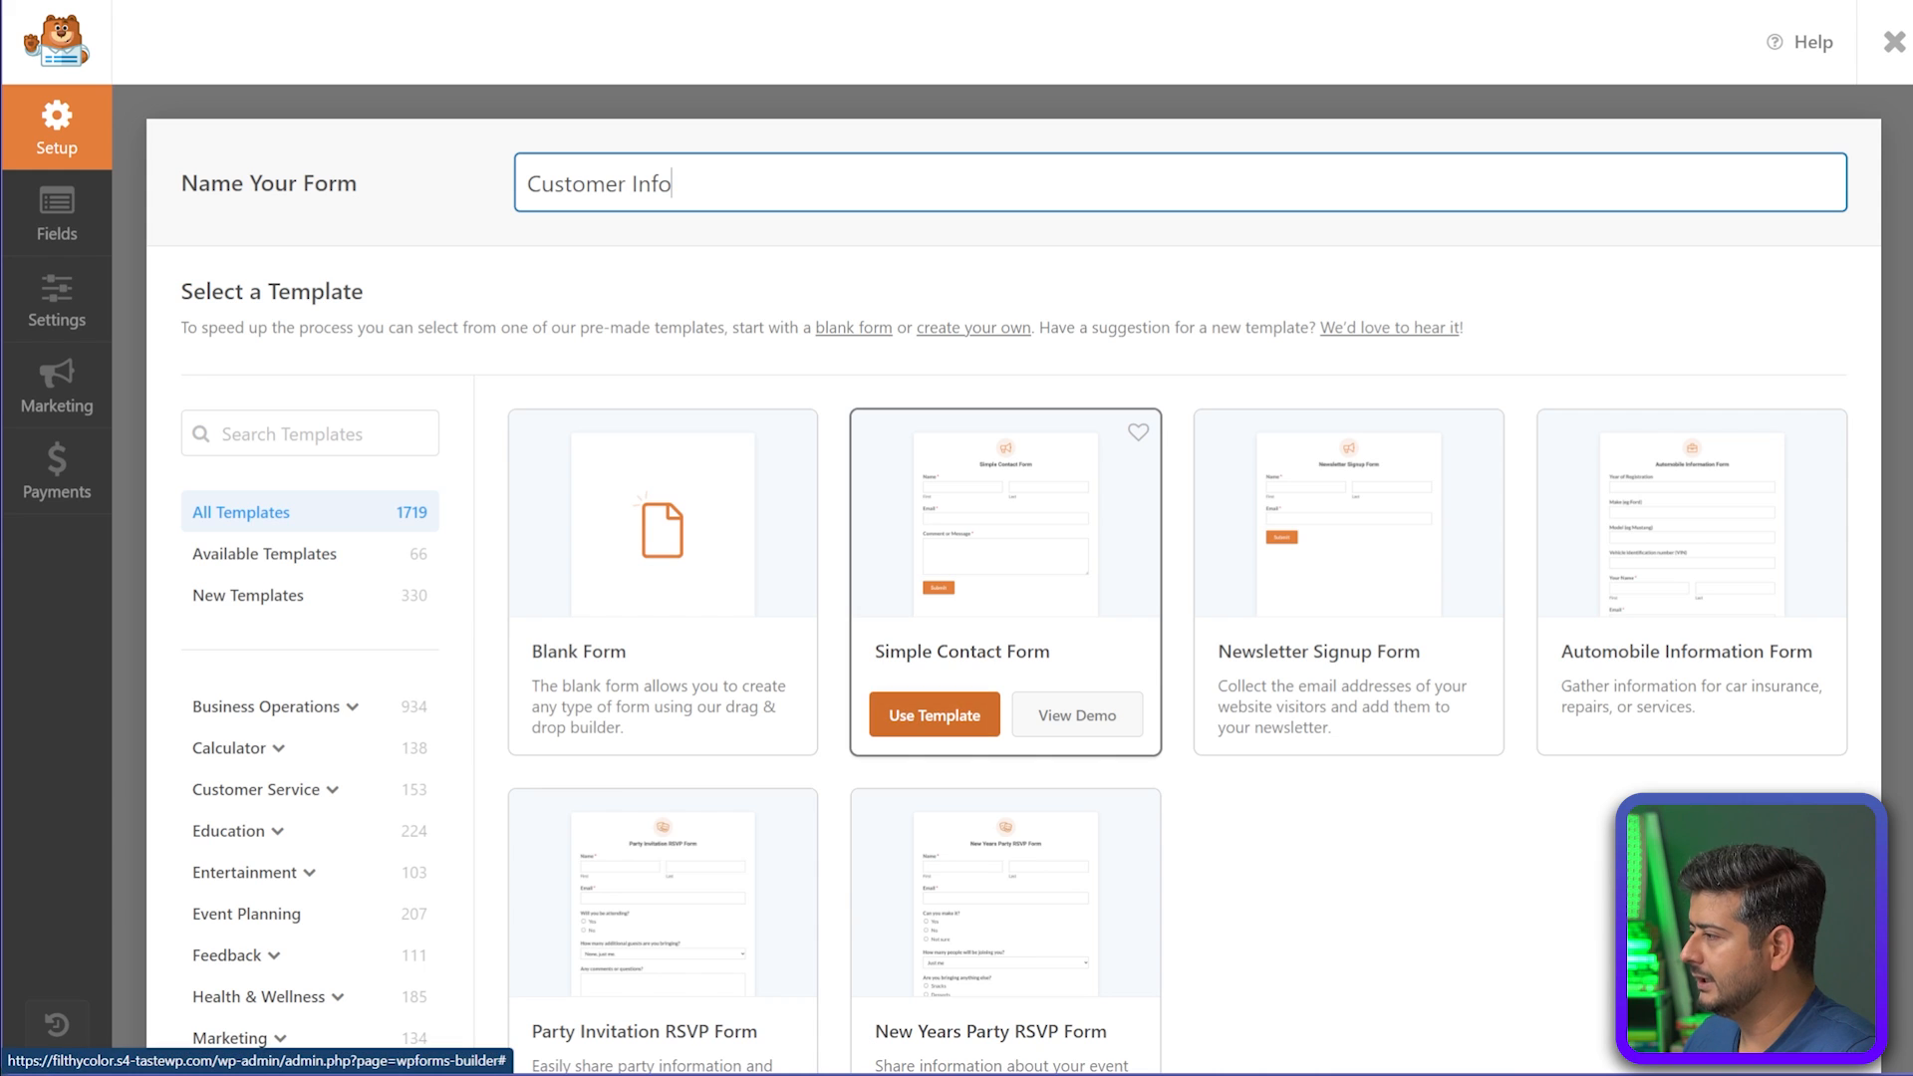
pyautogui.click(934, 715)
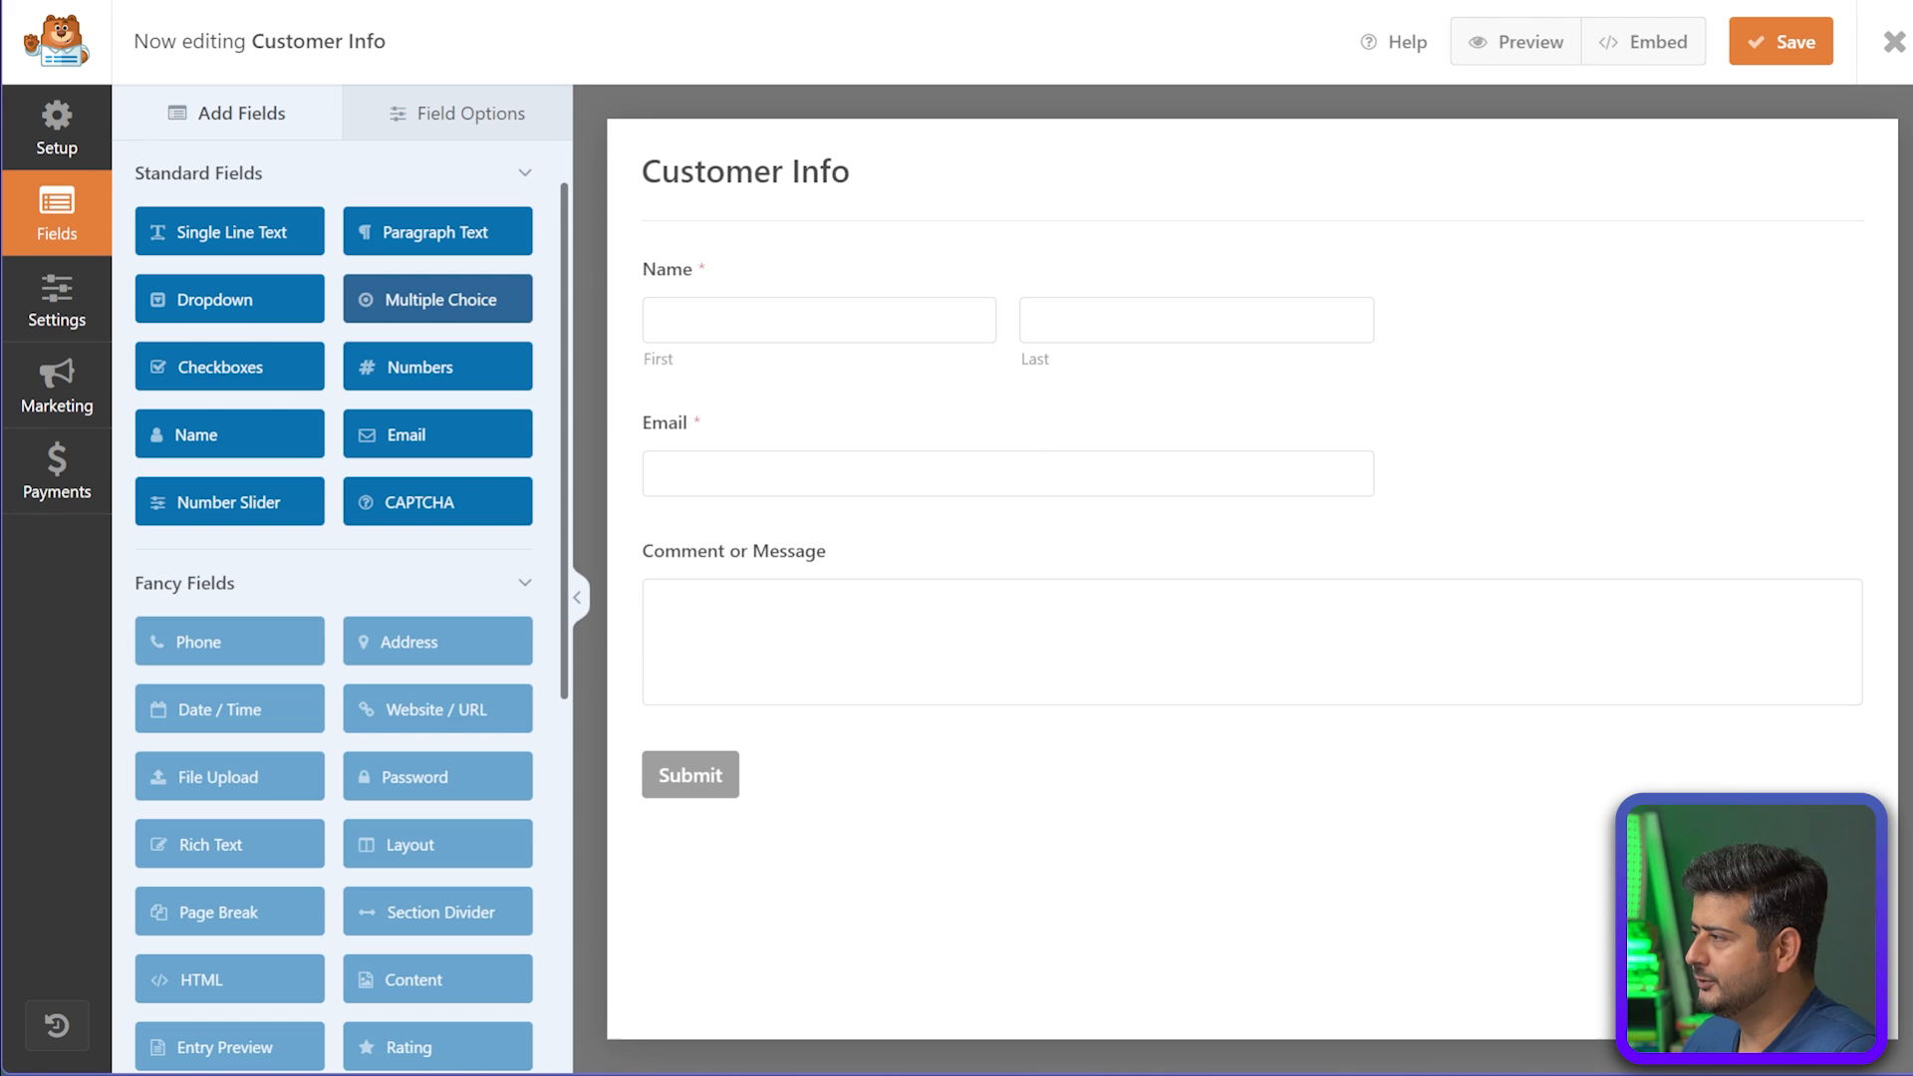
# Add a Multiple Choice field between the Email and Comment or Message fields, and delete it again
pyautogui.moveTo(438, 300); pyautogui.dragTo(793, 543)
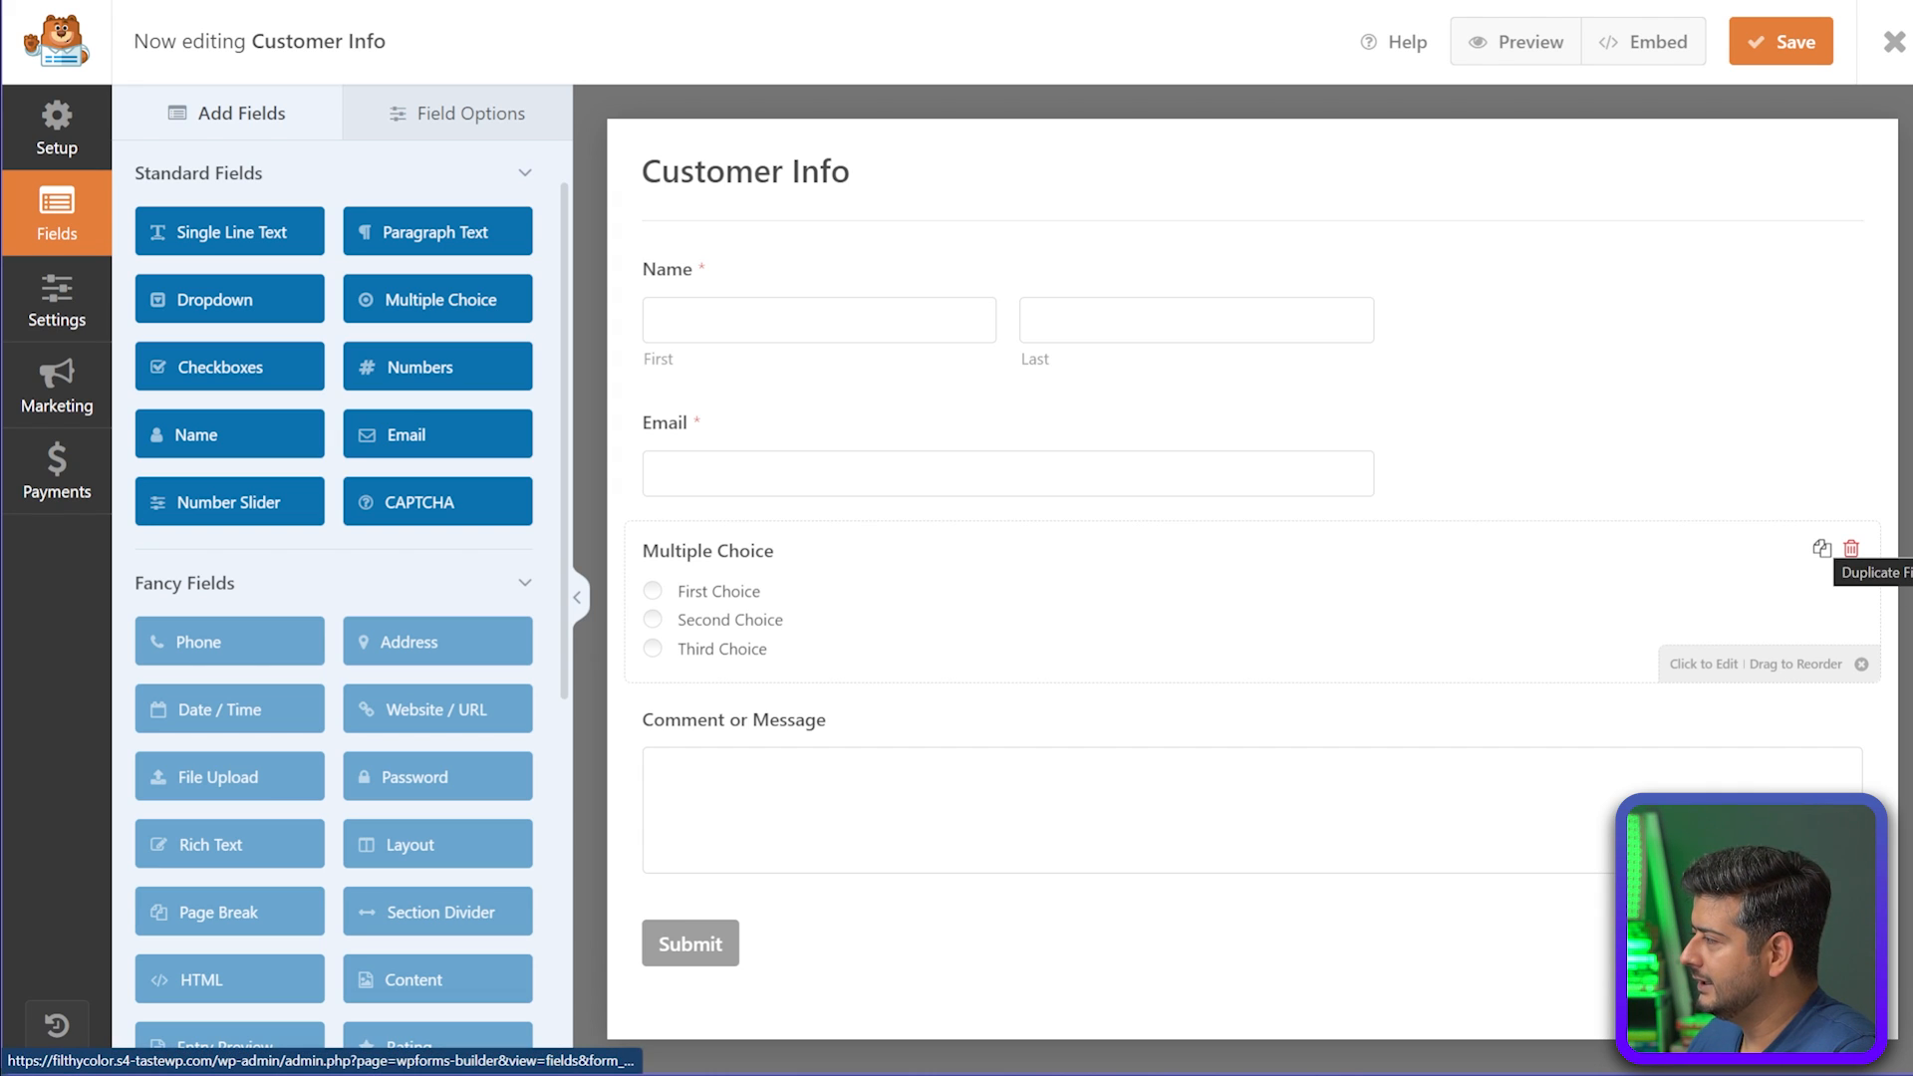
pyautogui.click(1851, 549)
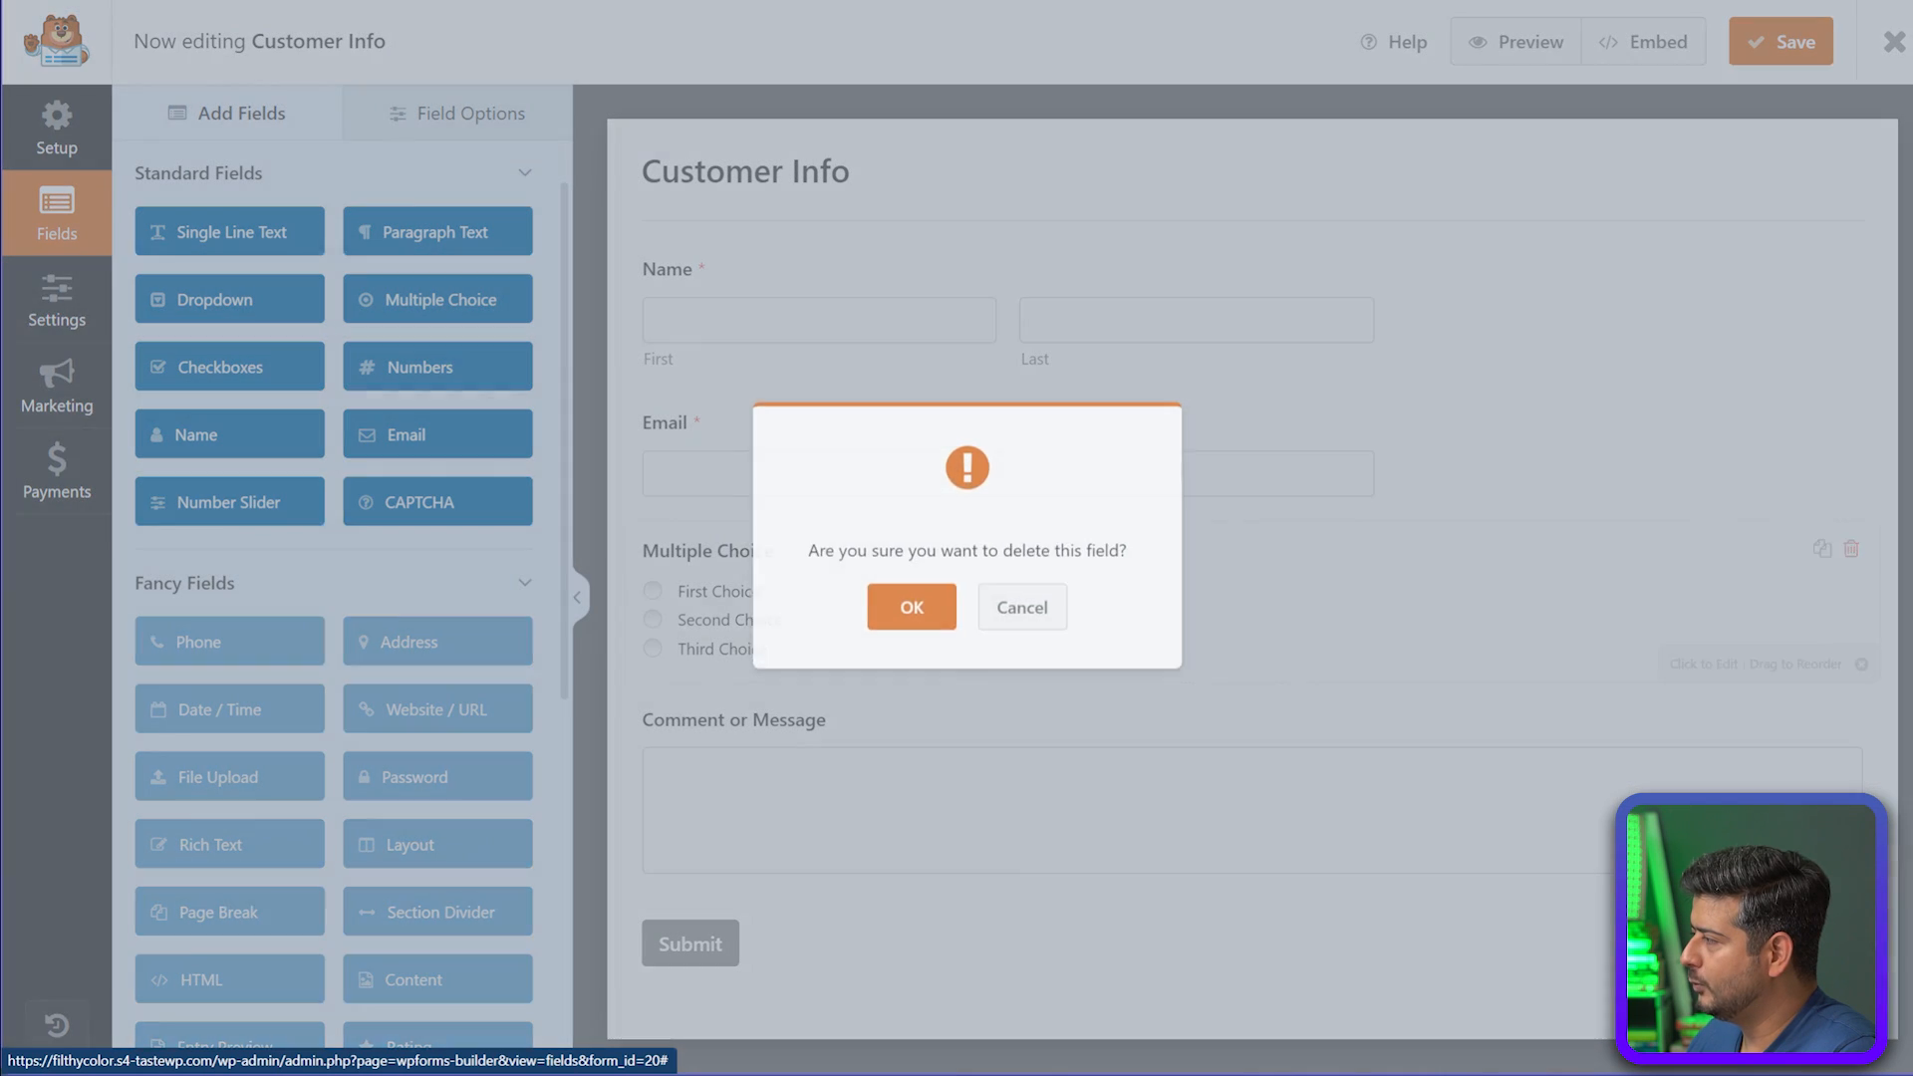
pyautogui.click(905, 607)
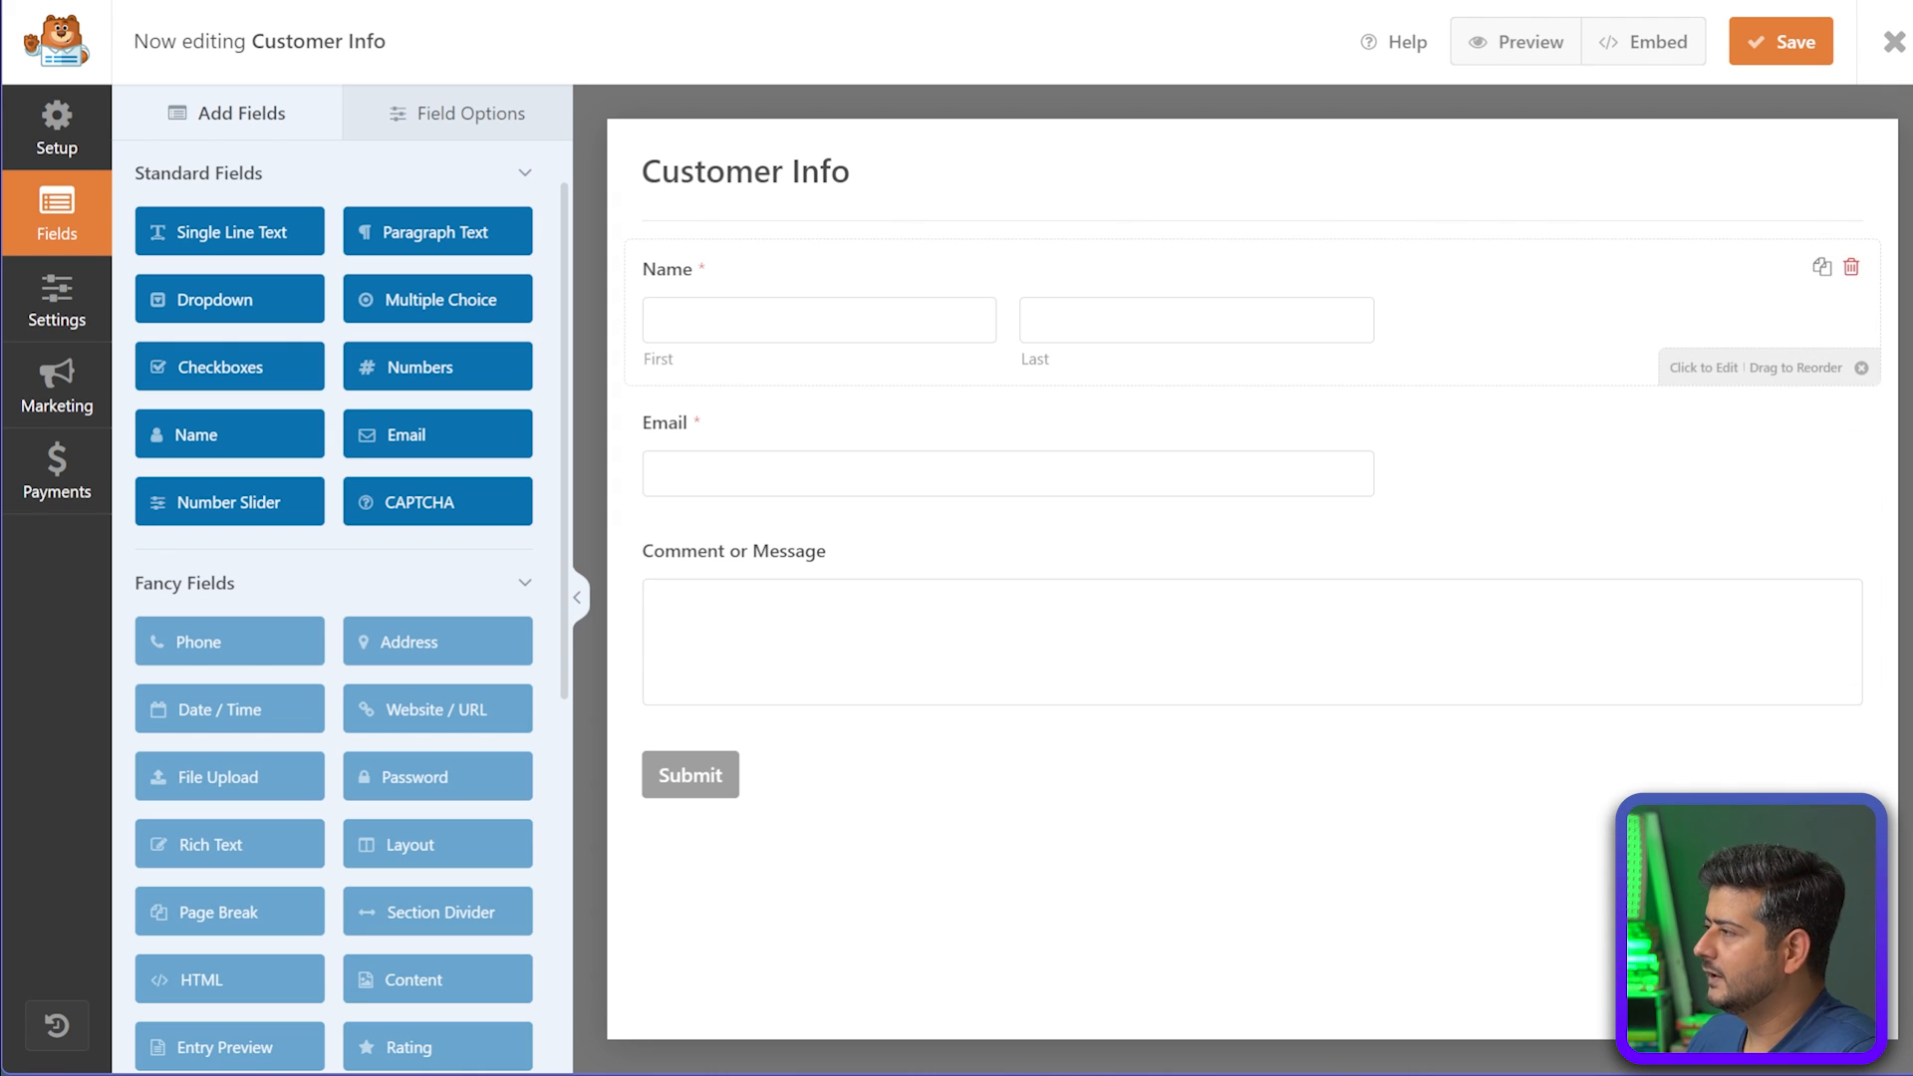
# Change the label of the form's Name field to Full Name
pyautogui.click(1195, 320)
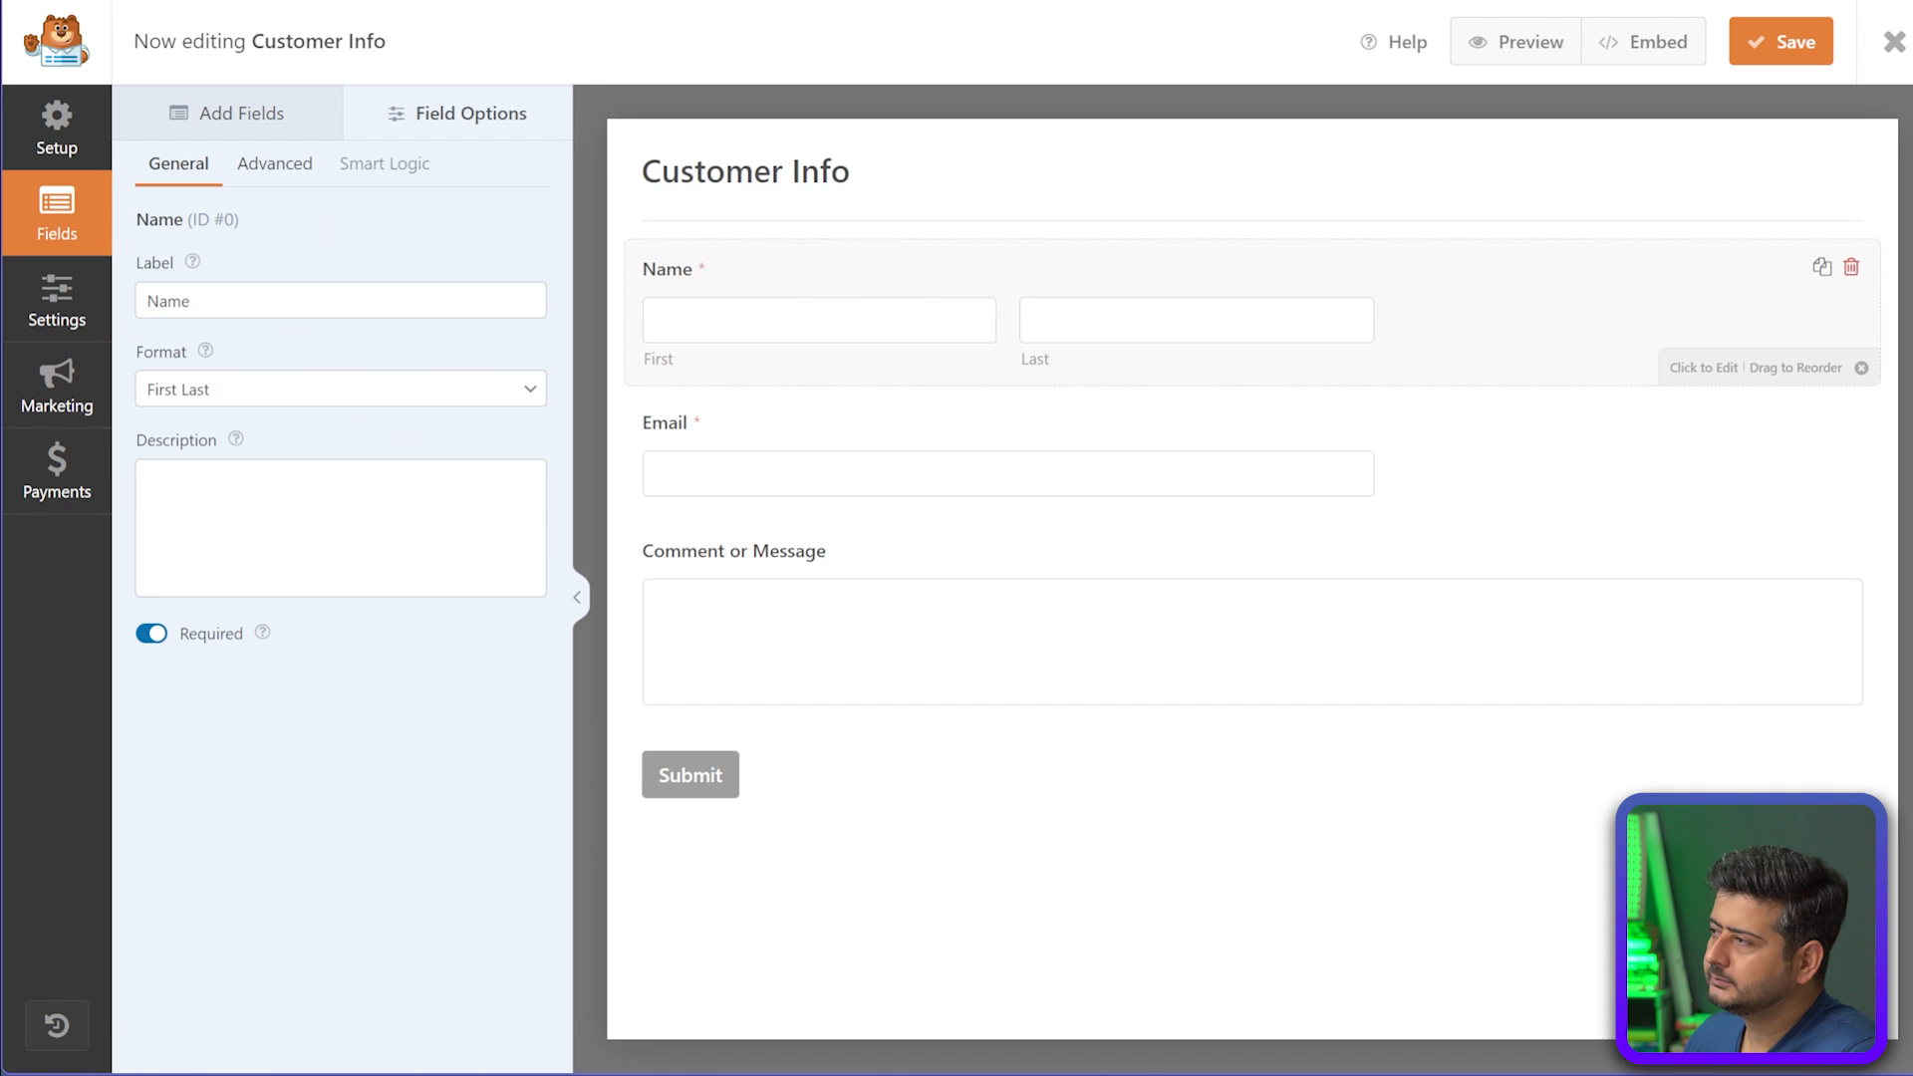
pyautogui.moveTo(197, 301); pyautogui.dragTo(143, 301)
pyautogui.write('Fu')
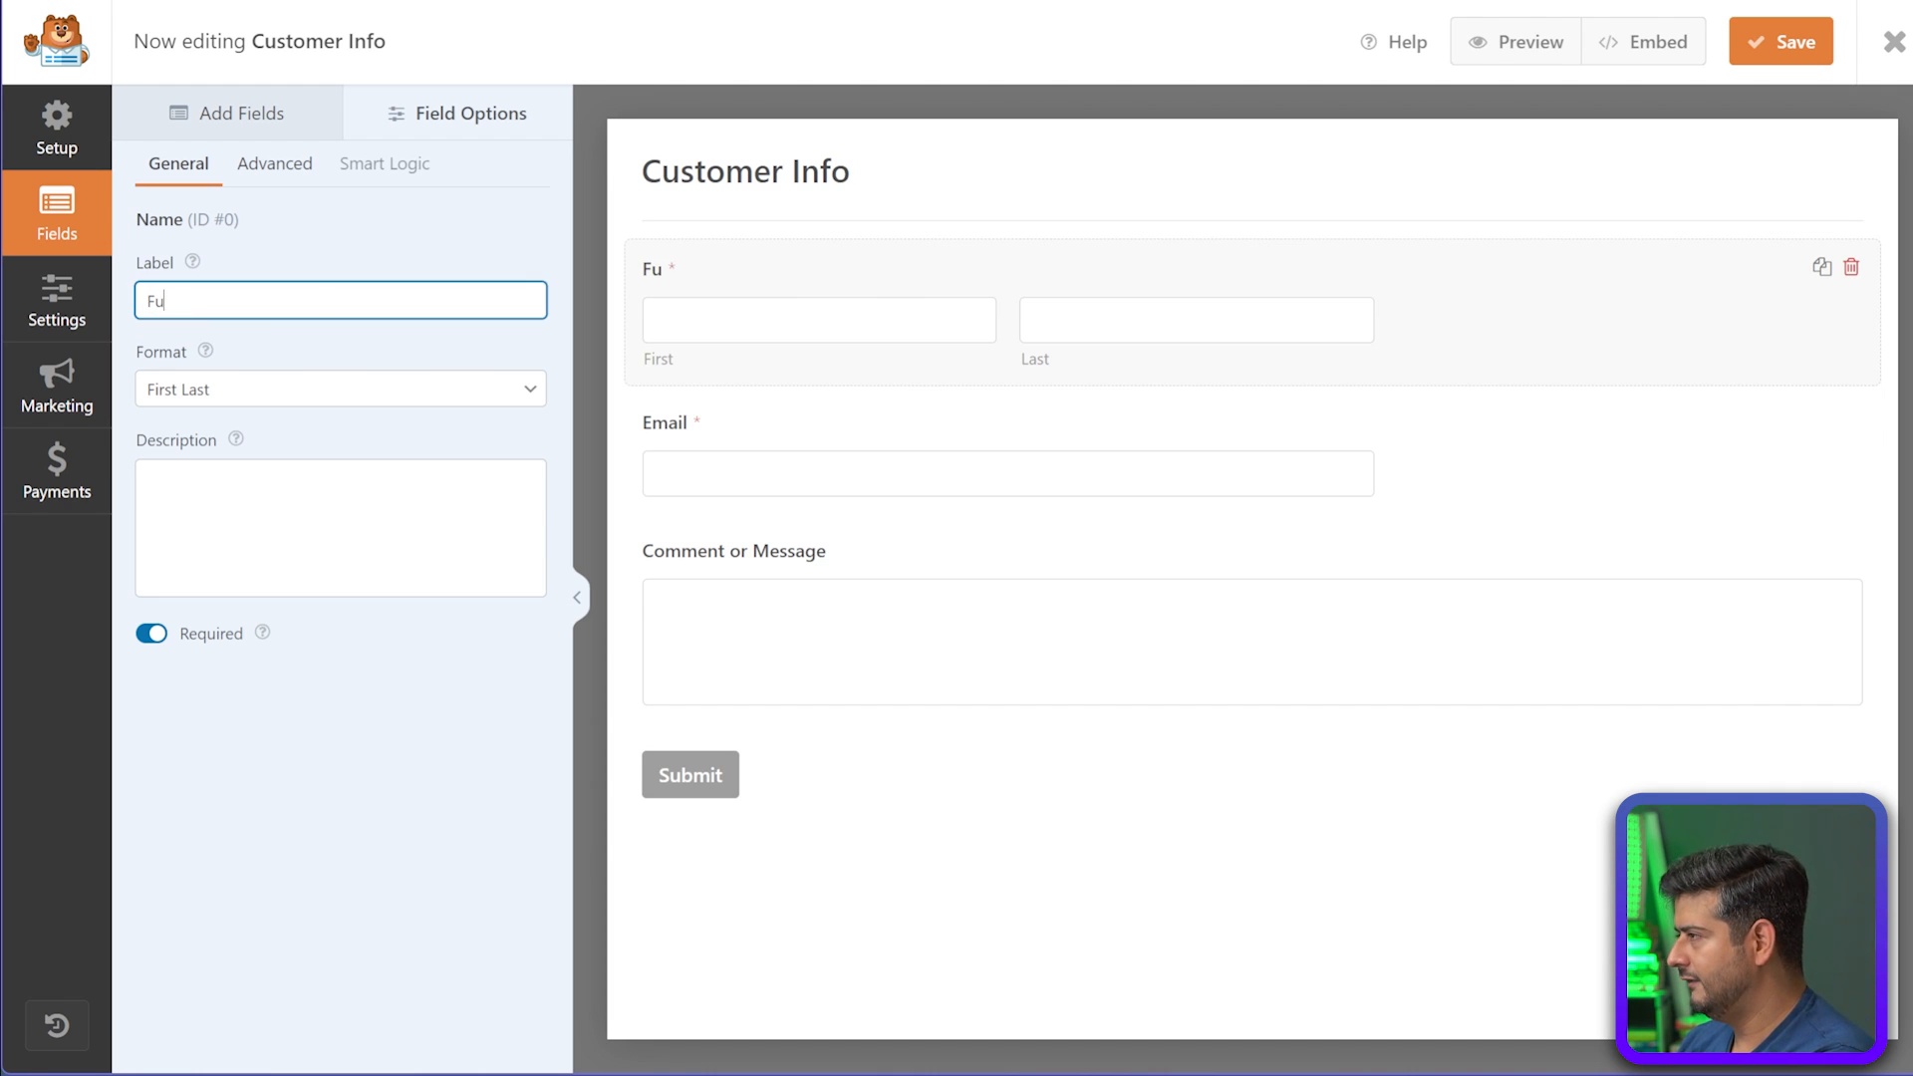
pyautogui.write('ll Name')
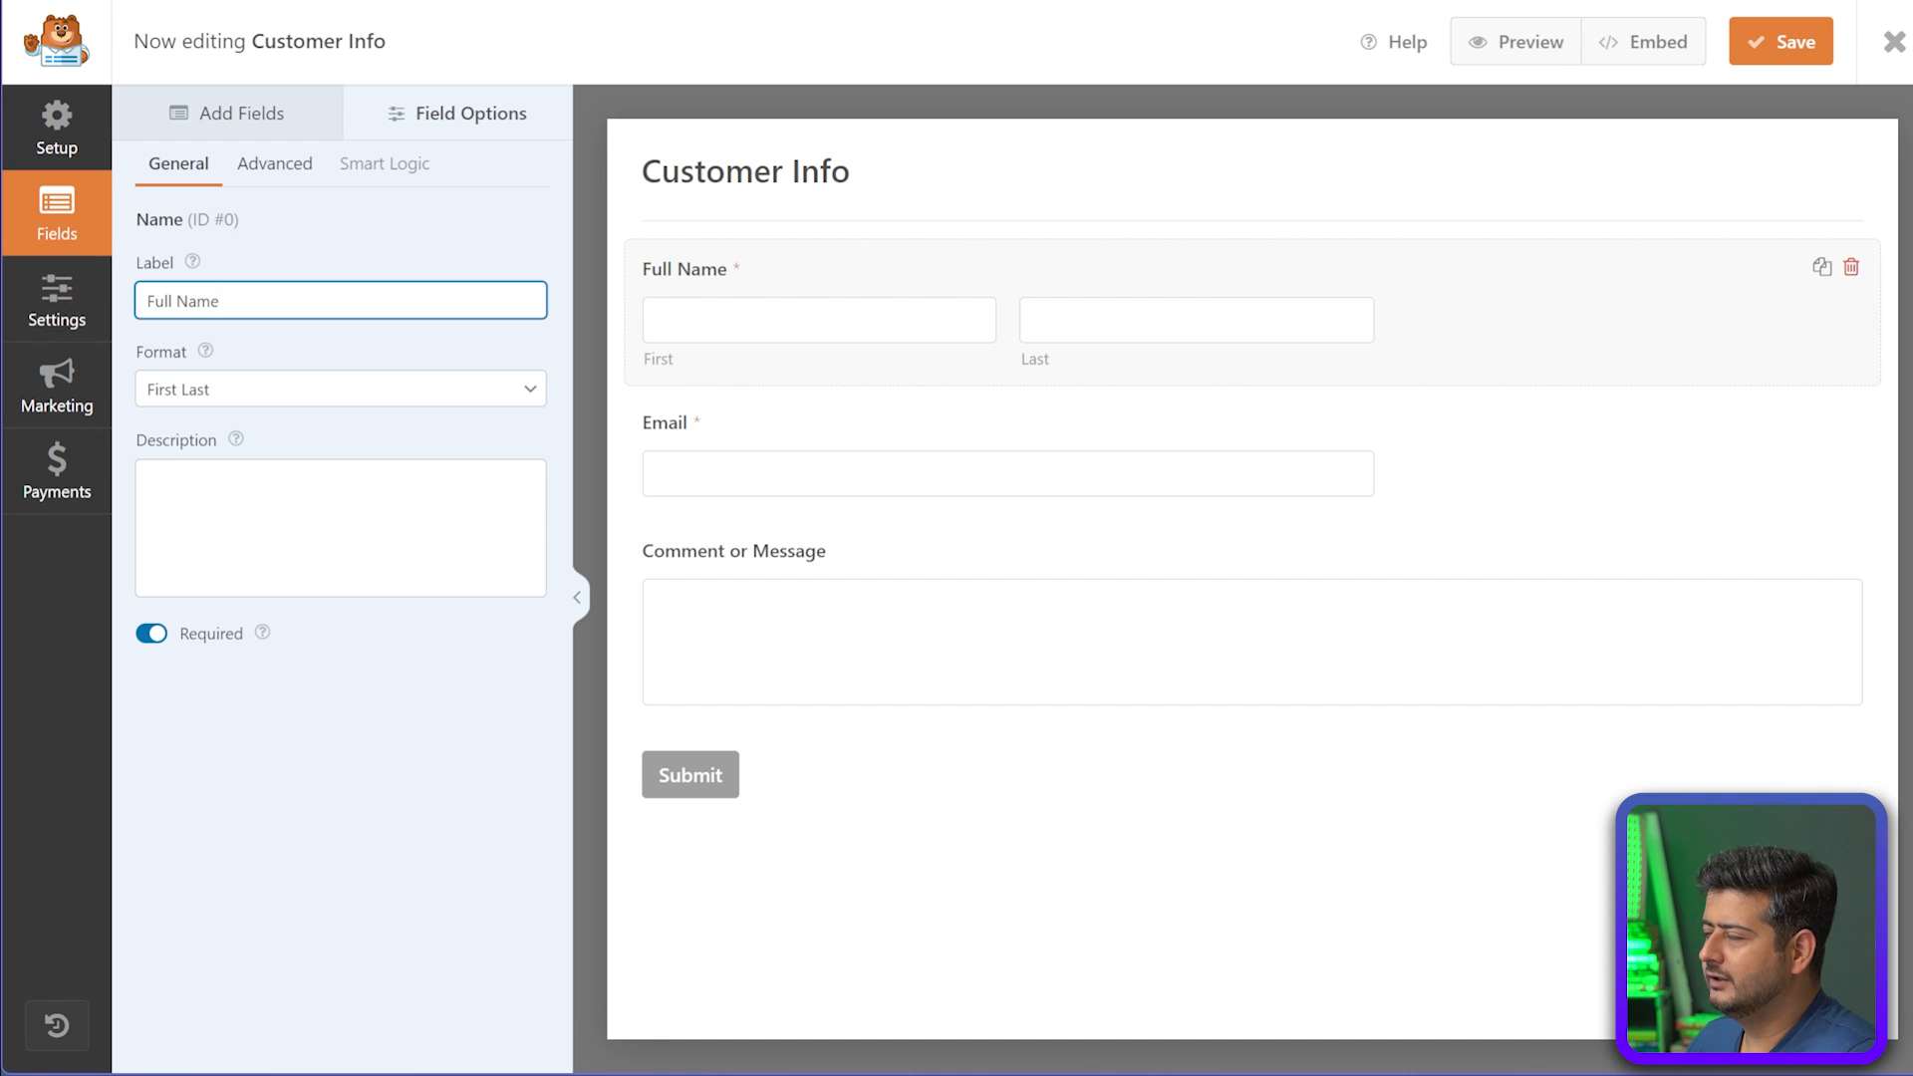
# Make the Full Name field optional while keeping its First Last format, and save the form
pyautogui.click(339, 389)
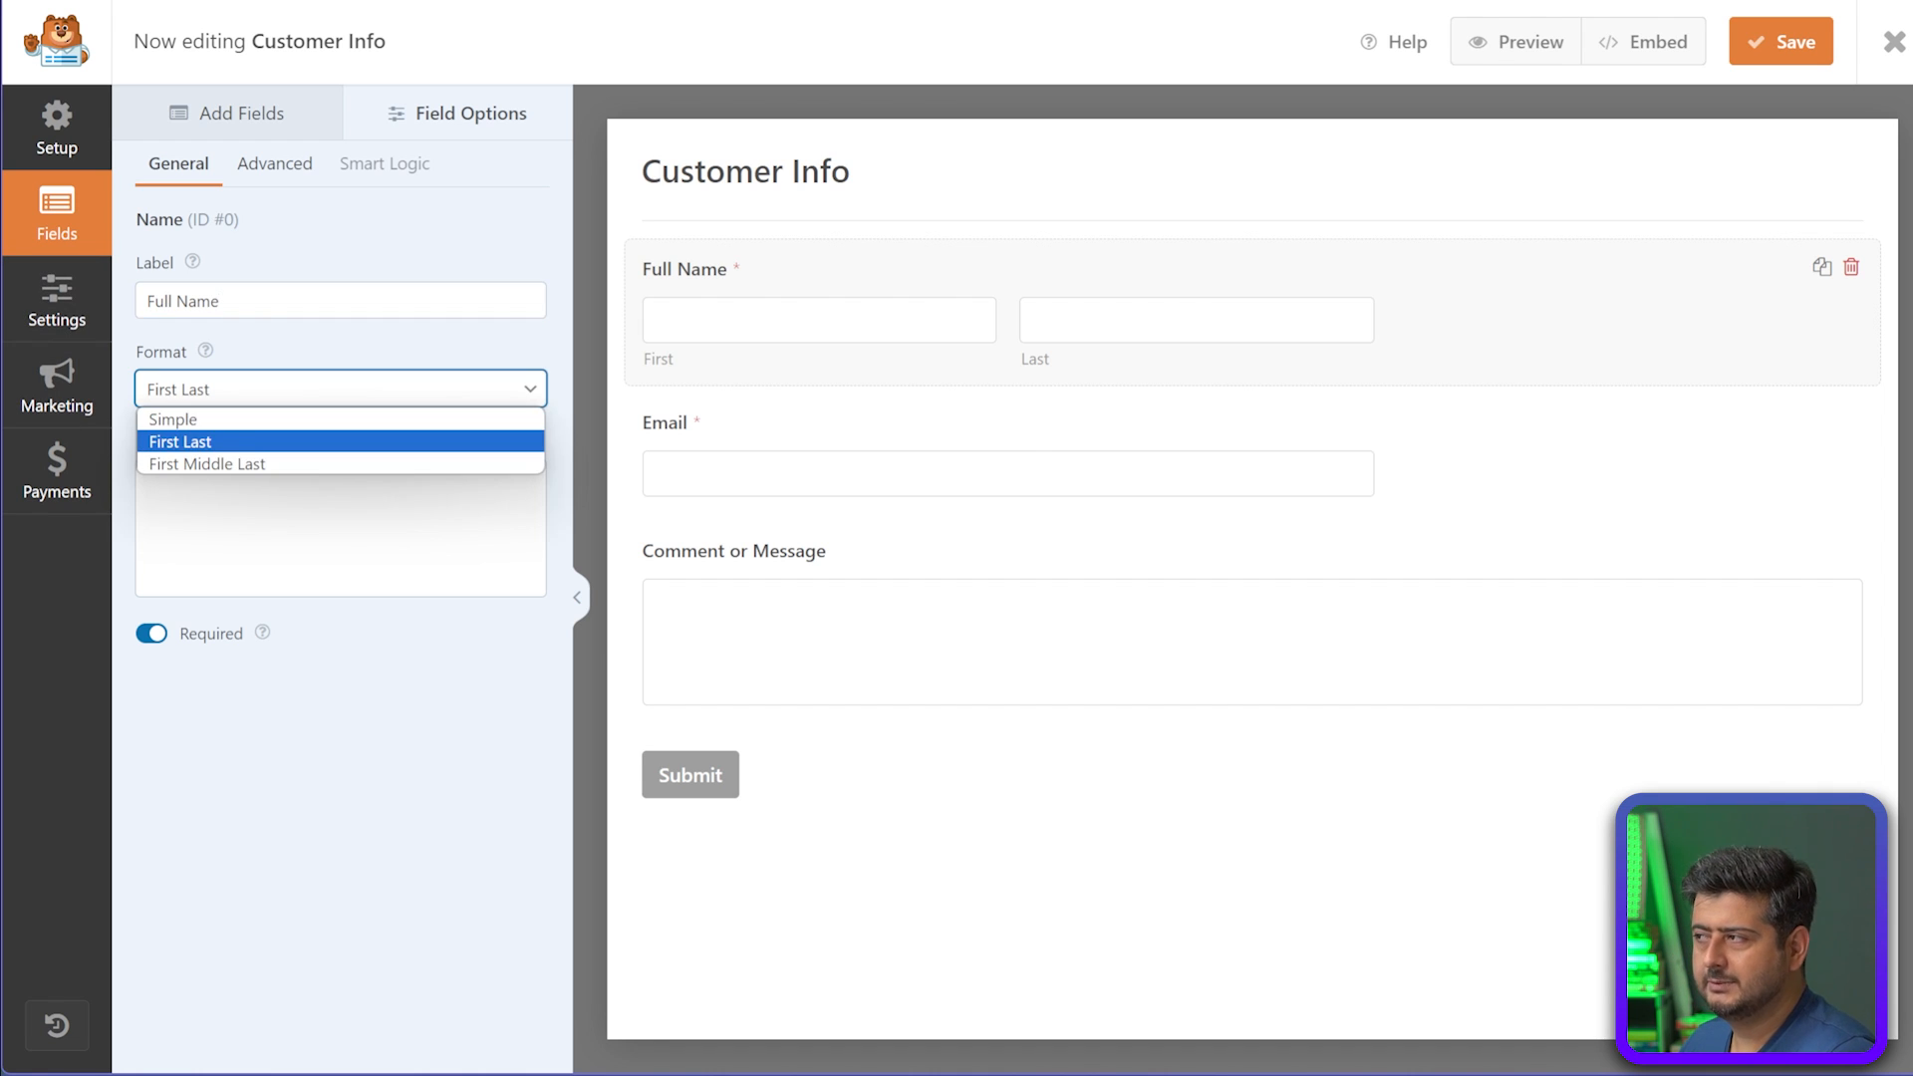
pyautogui.press('Escape')
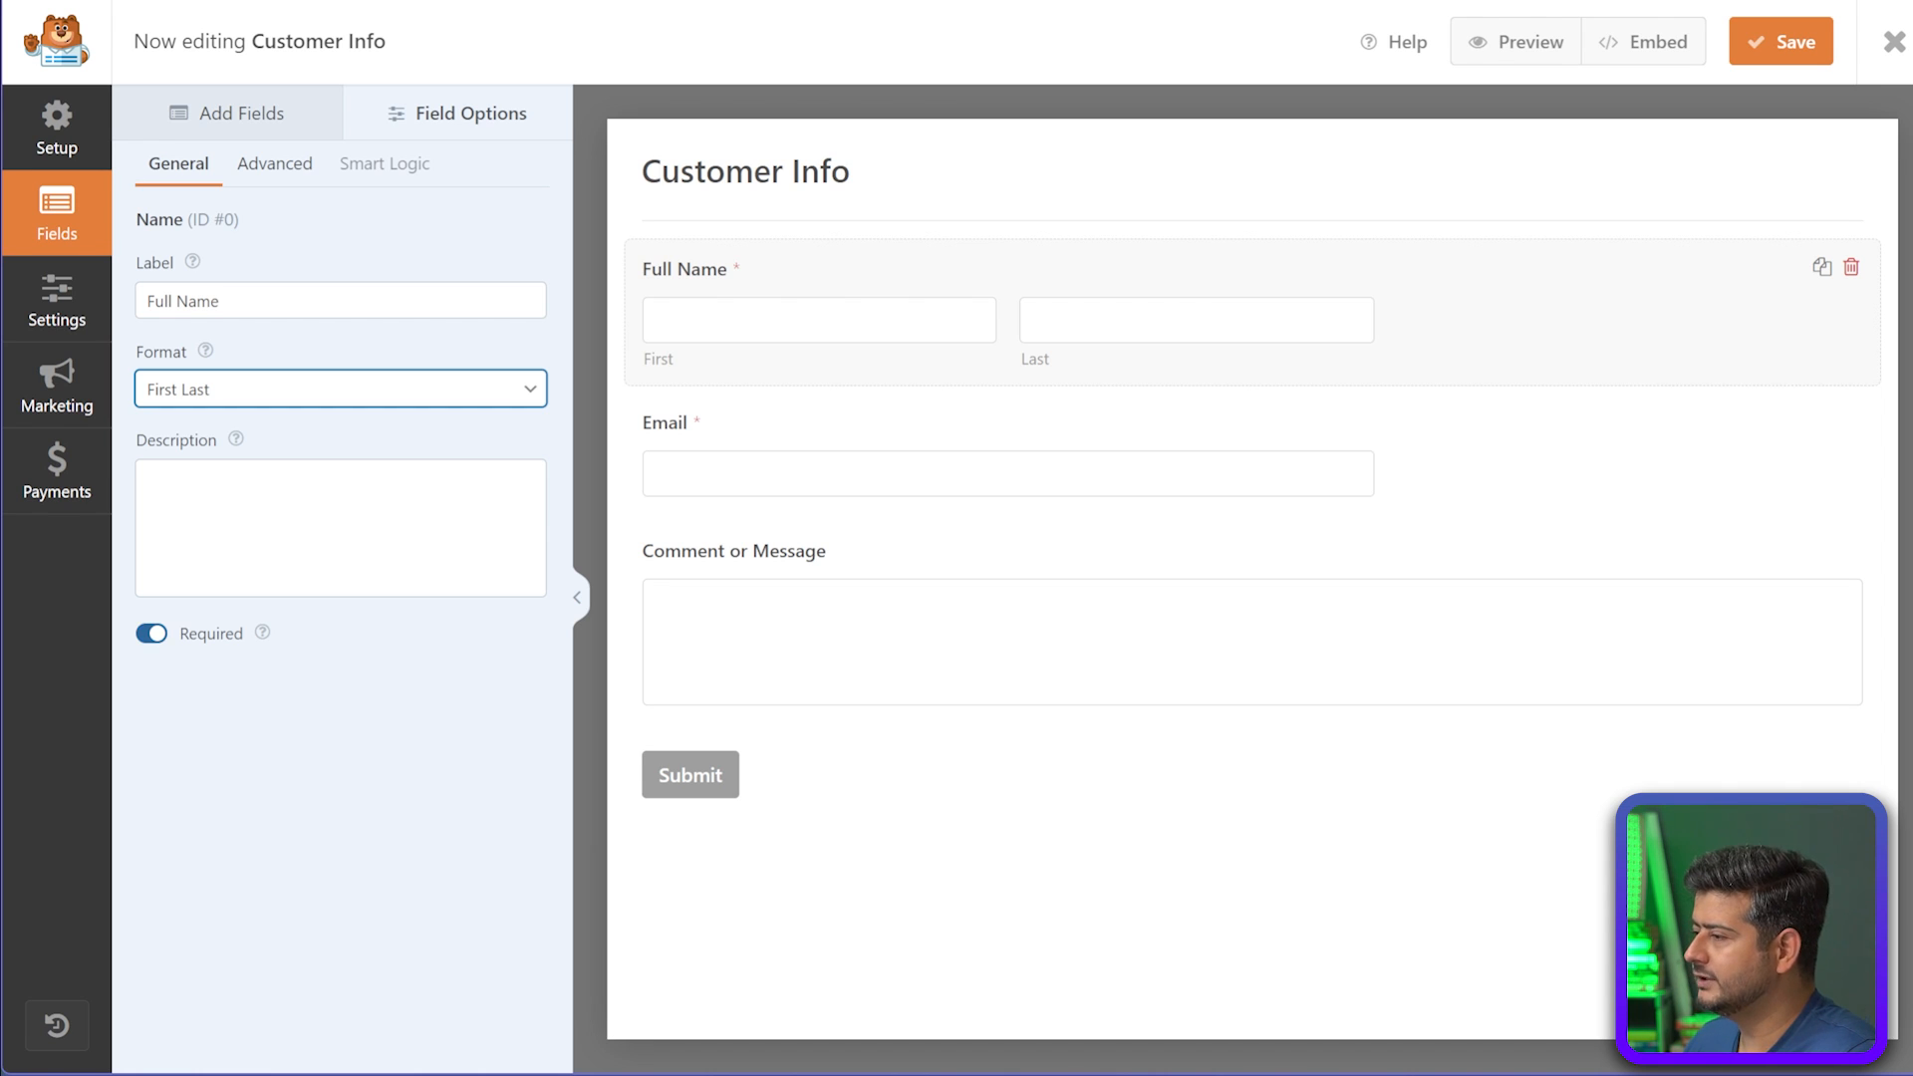
pyautogui.click(152, 633)
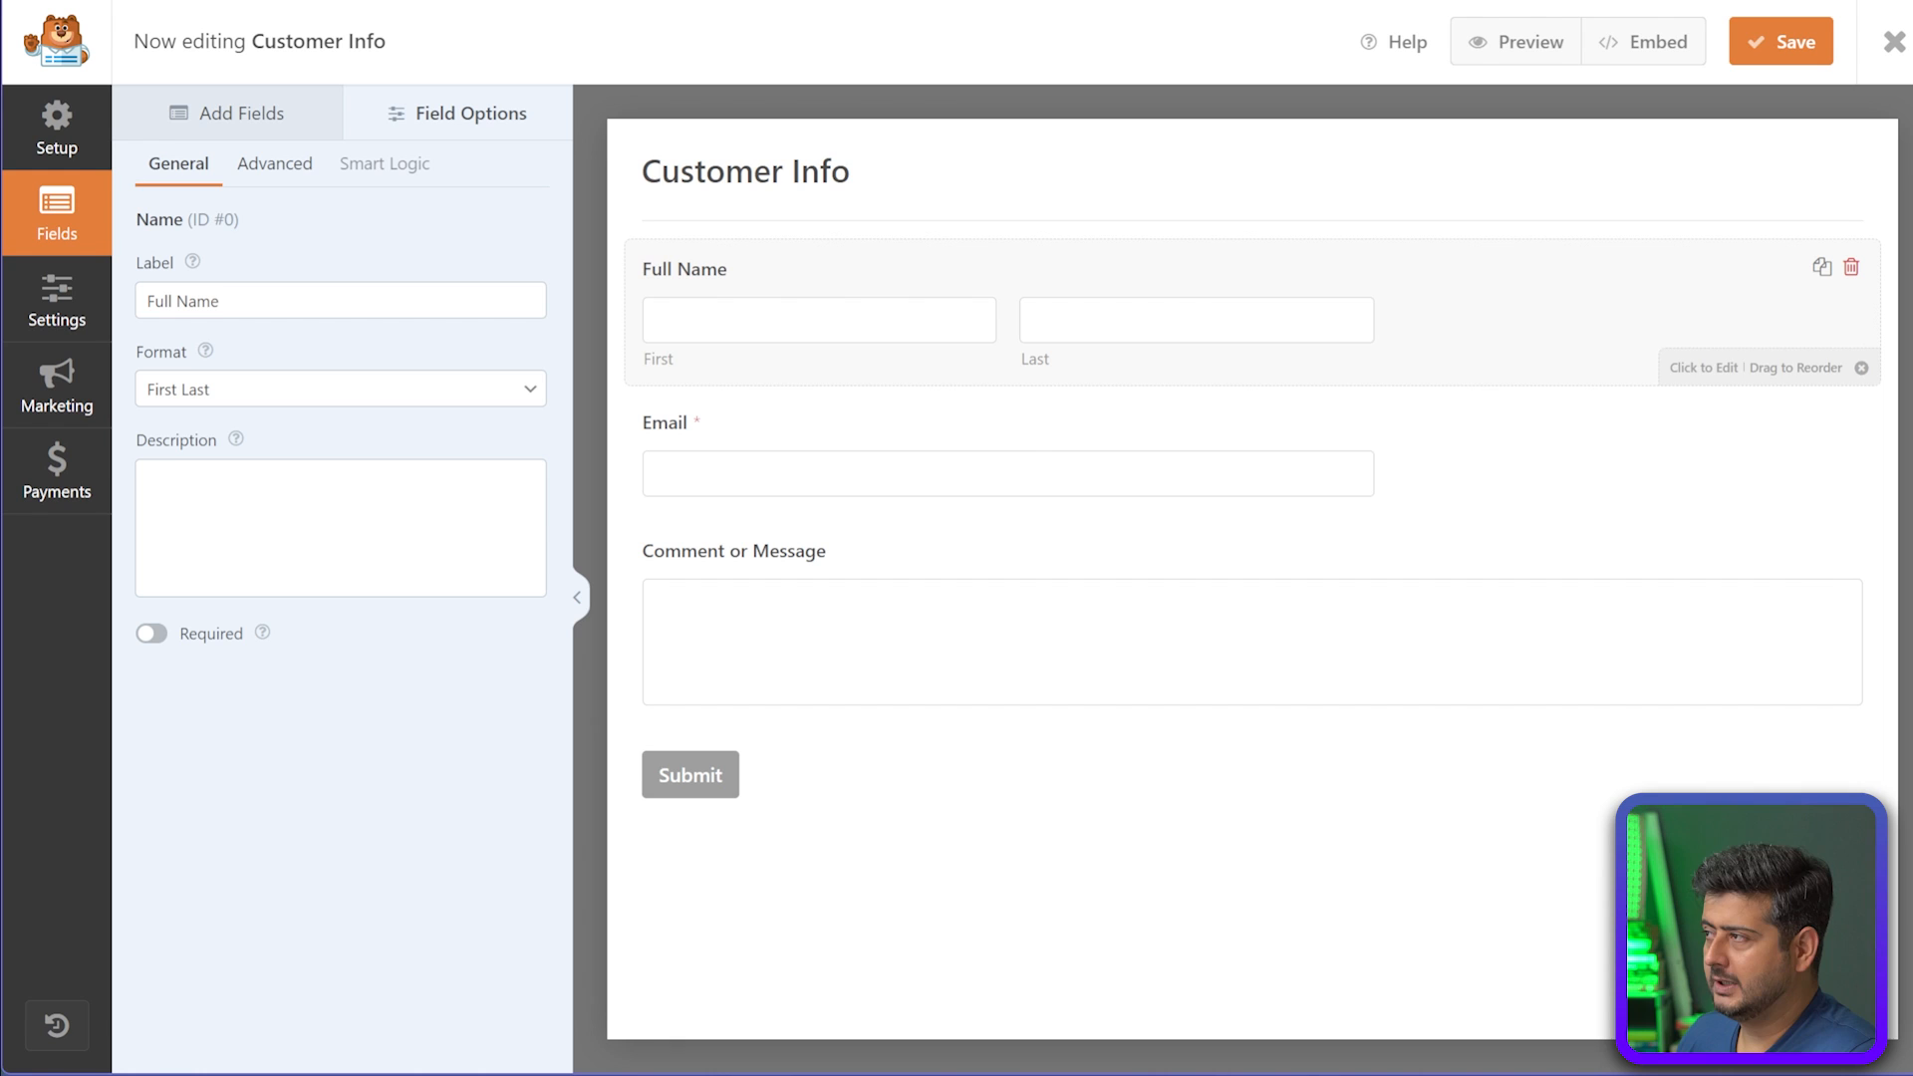
pyautogui.click(1007, 472)
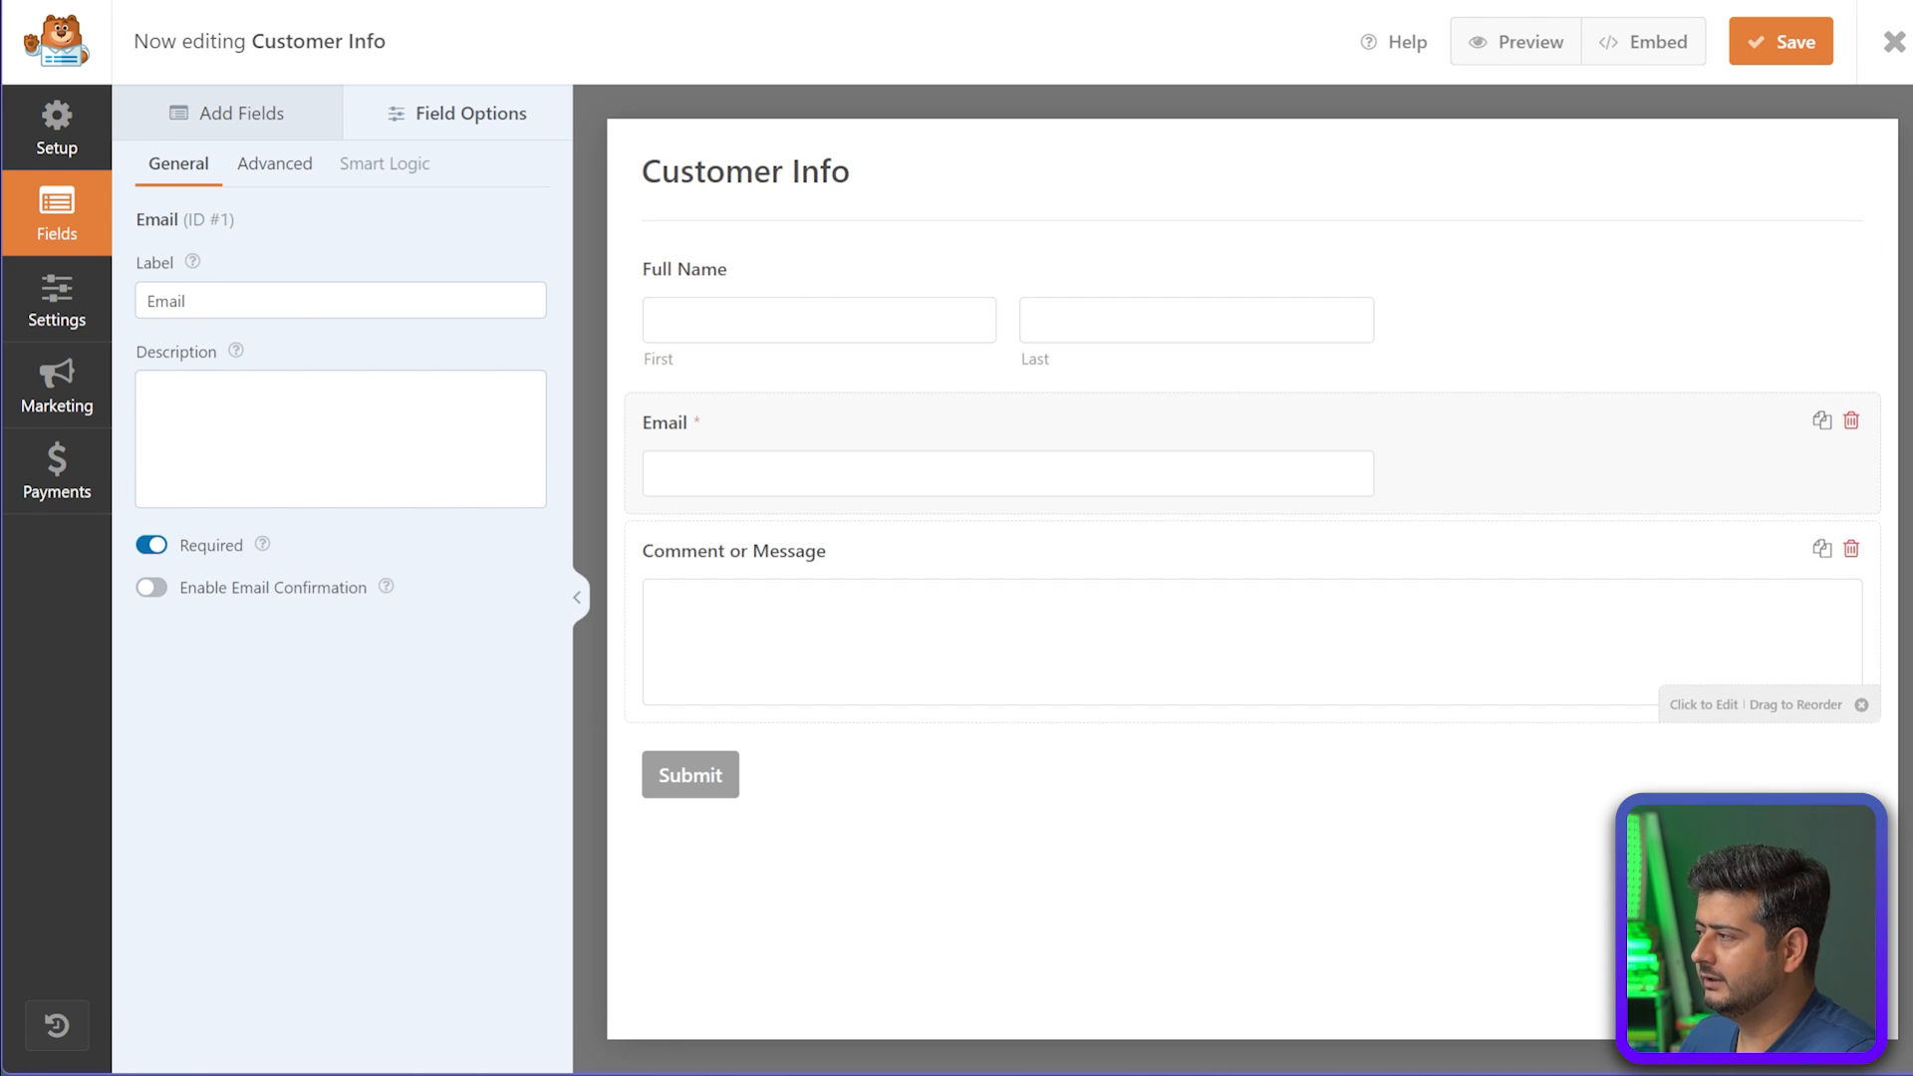
pyautogui.click(1007, 641)
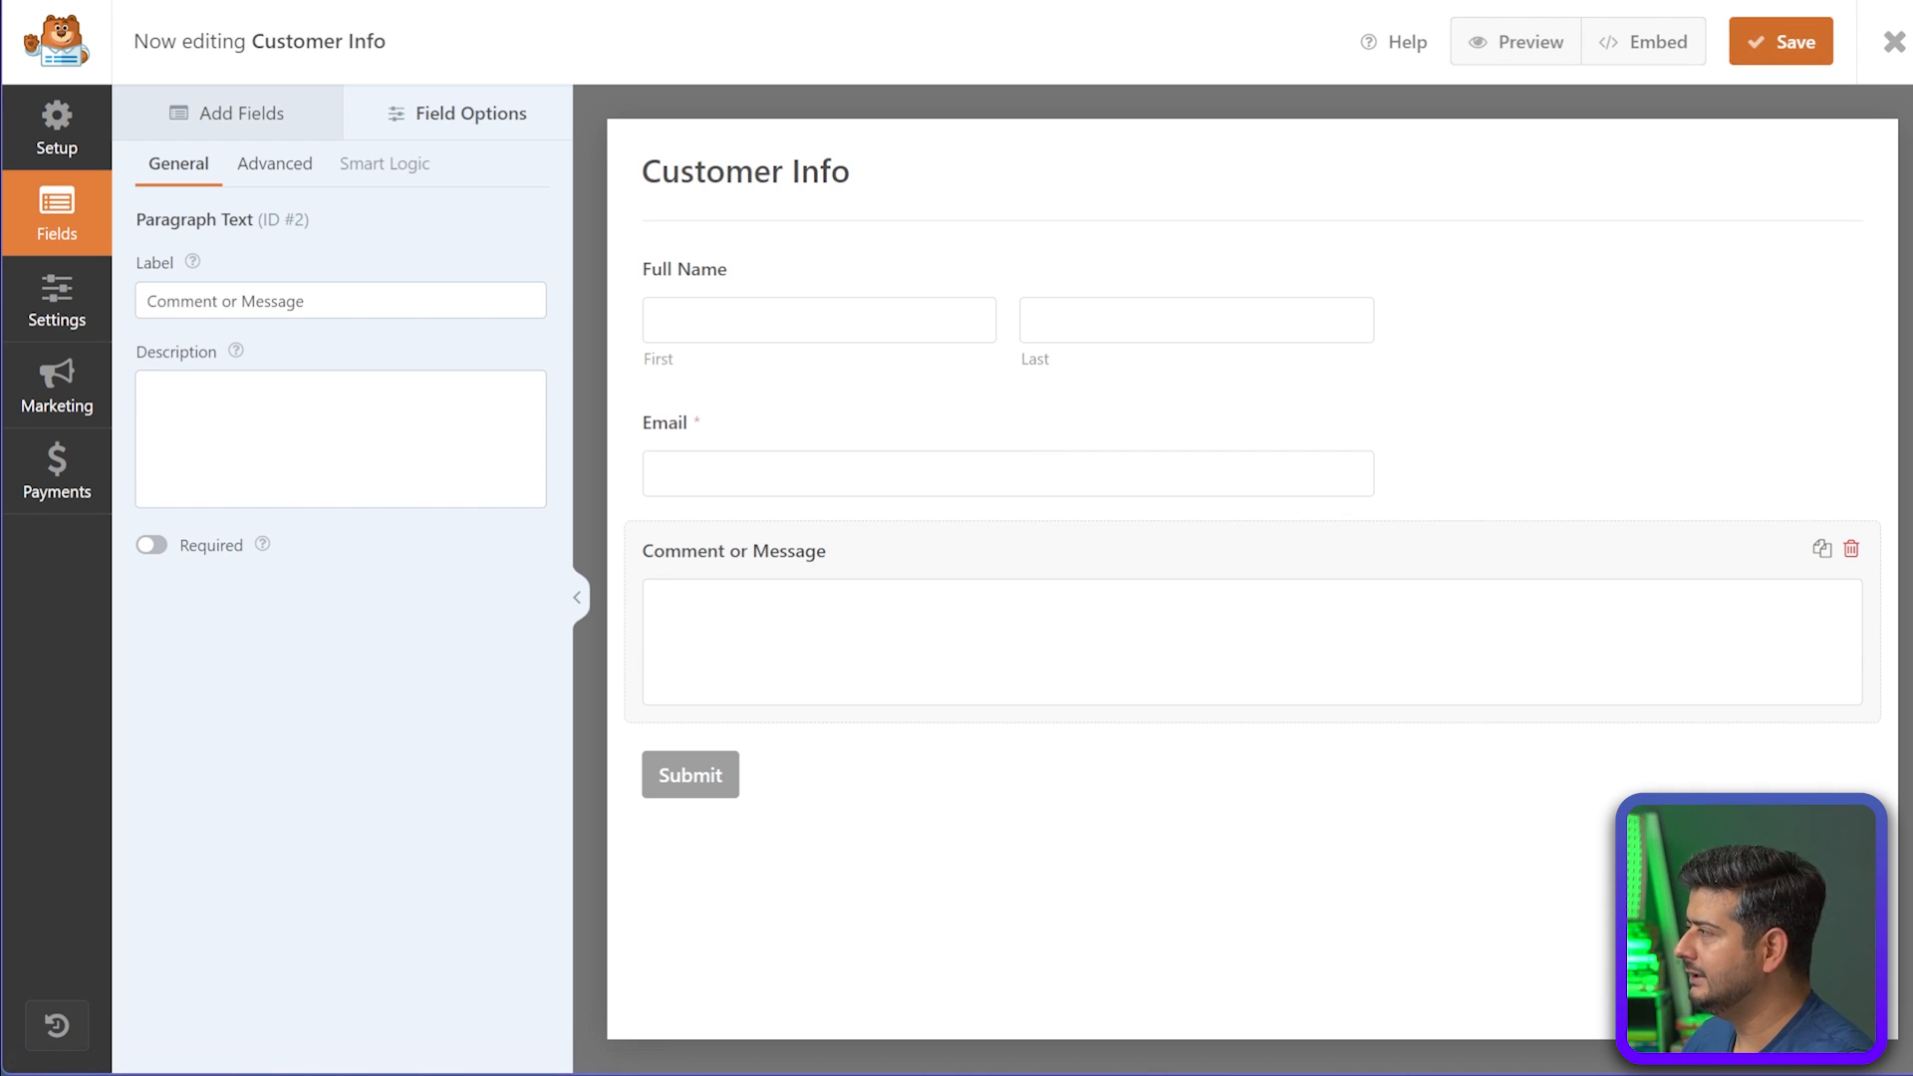
pyautogui.click(1781, 42)
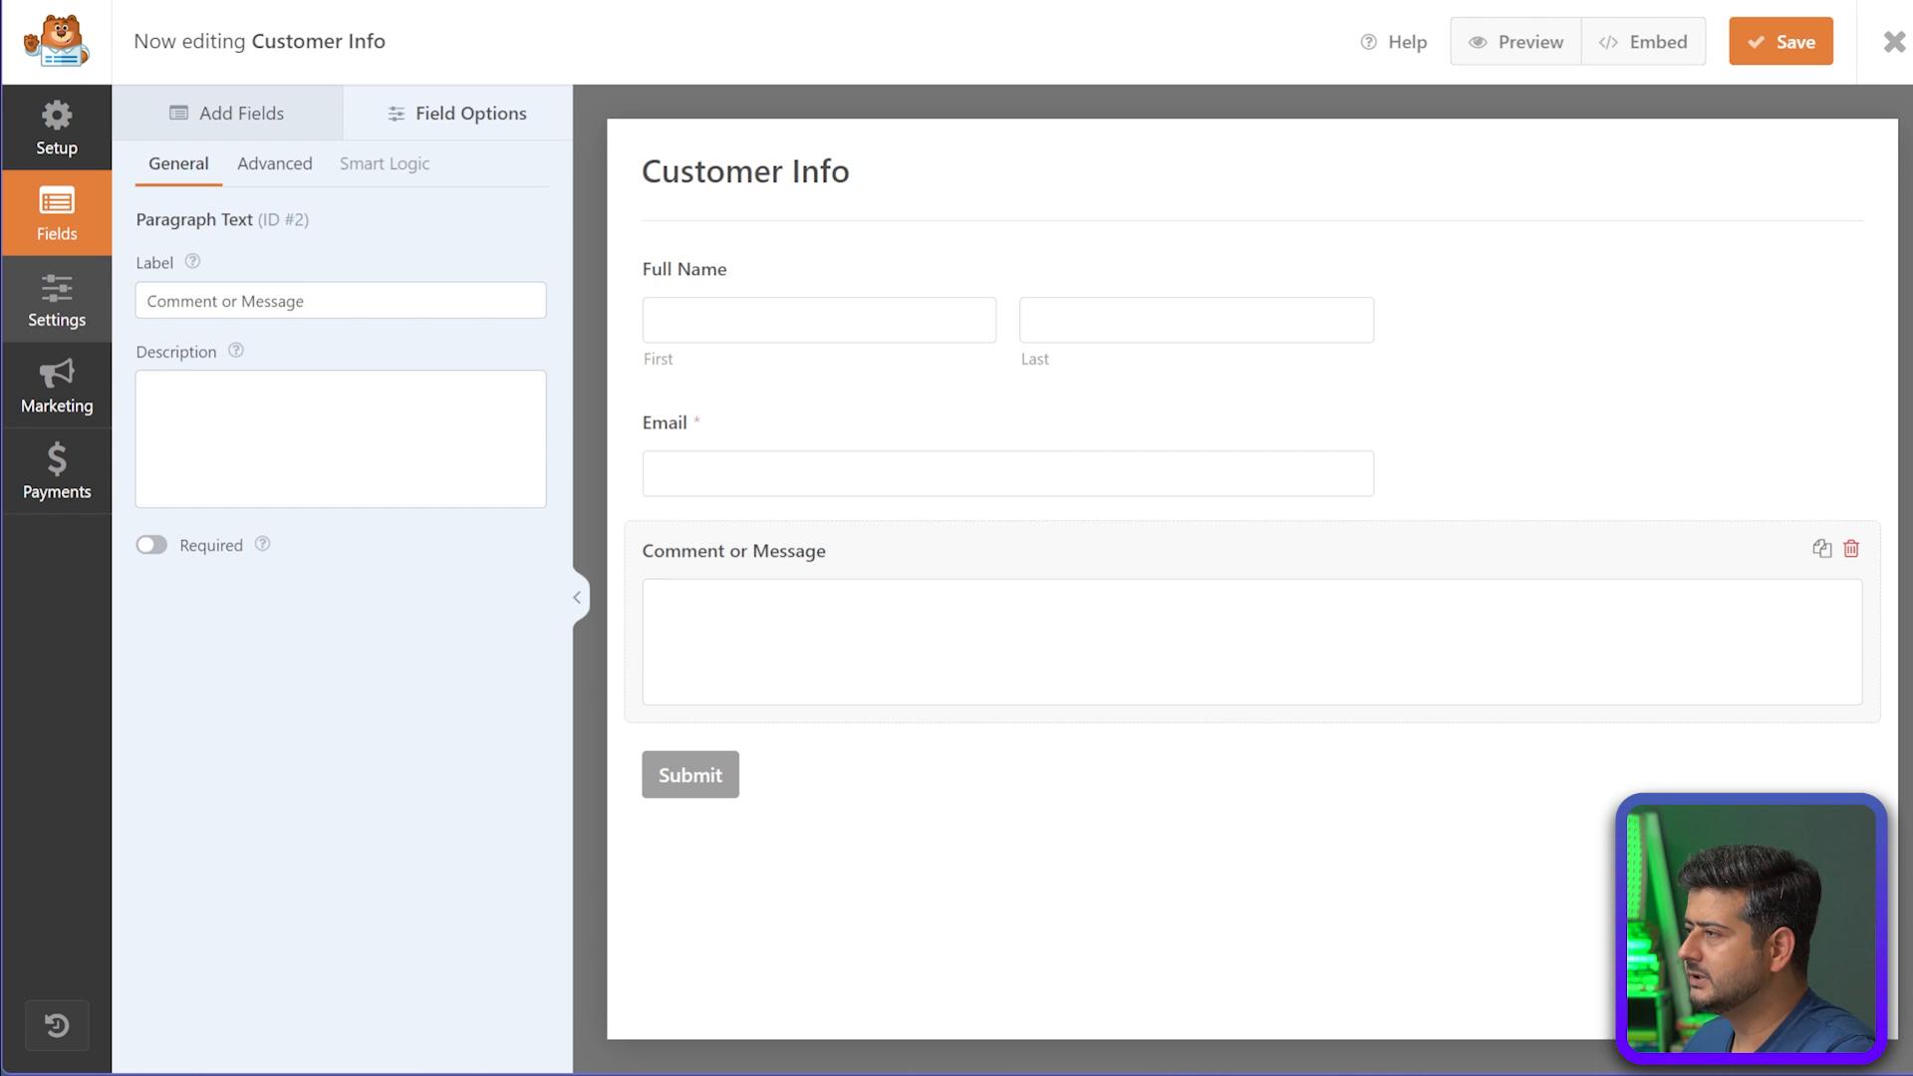
# Open the form's confirmation settings and choose Message as the default confirmation's type
pyautogui.click(57, 299)
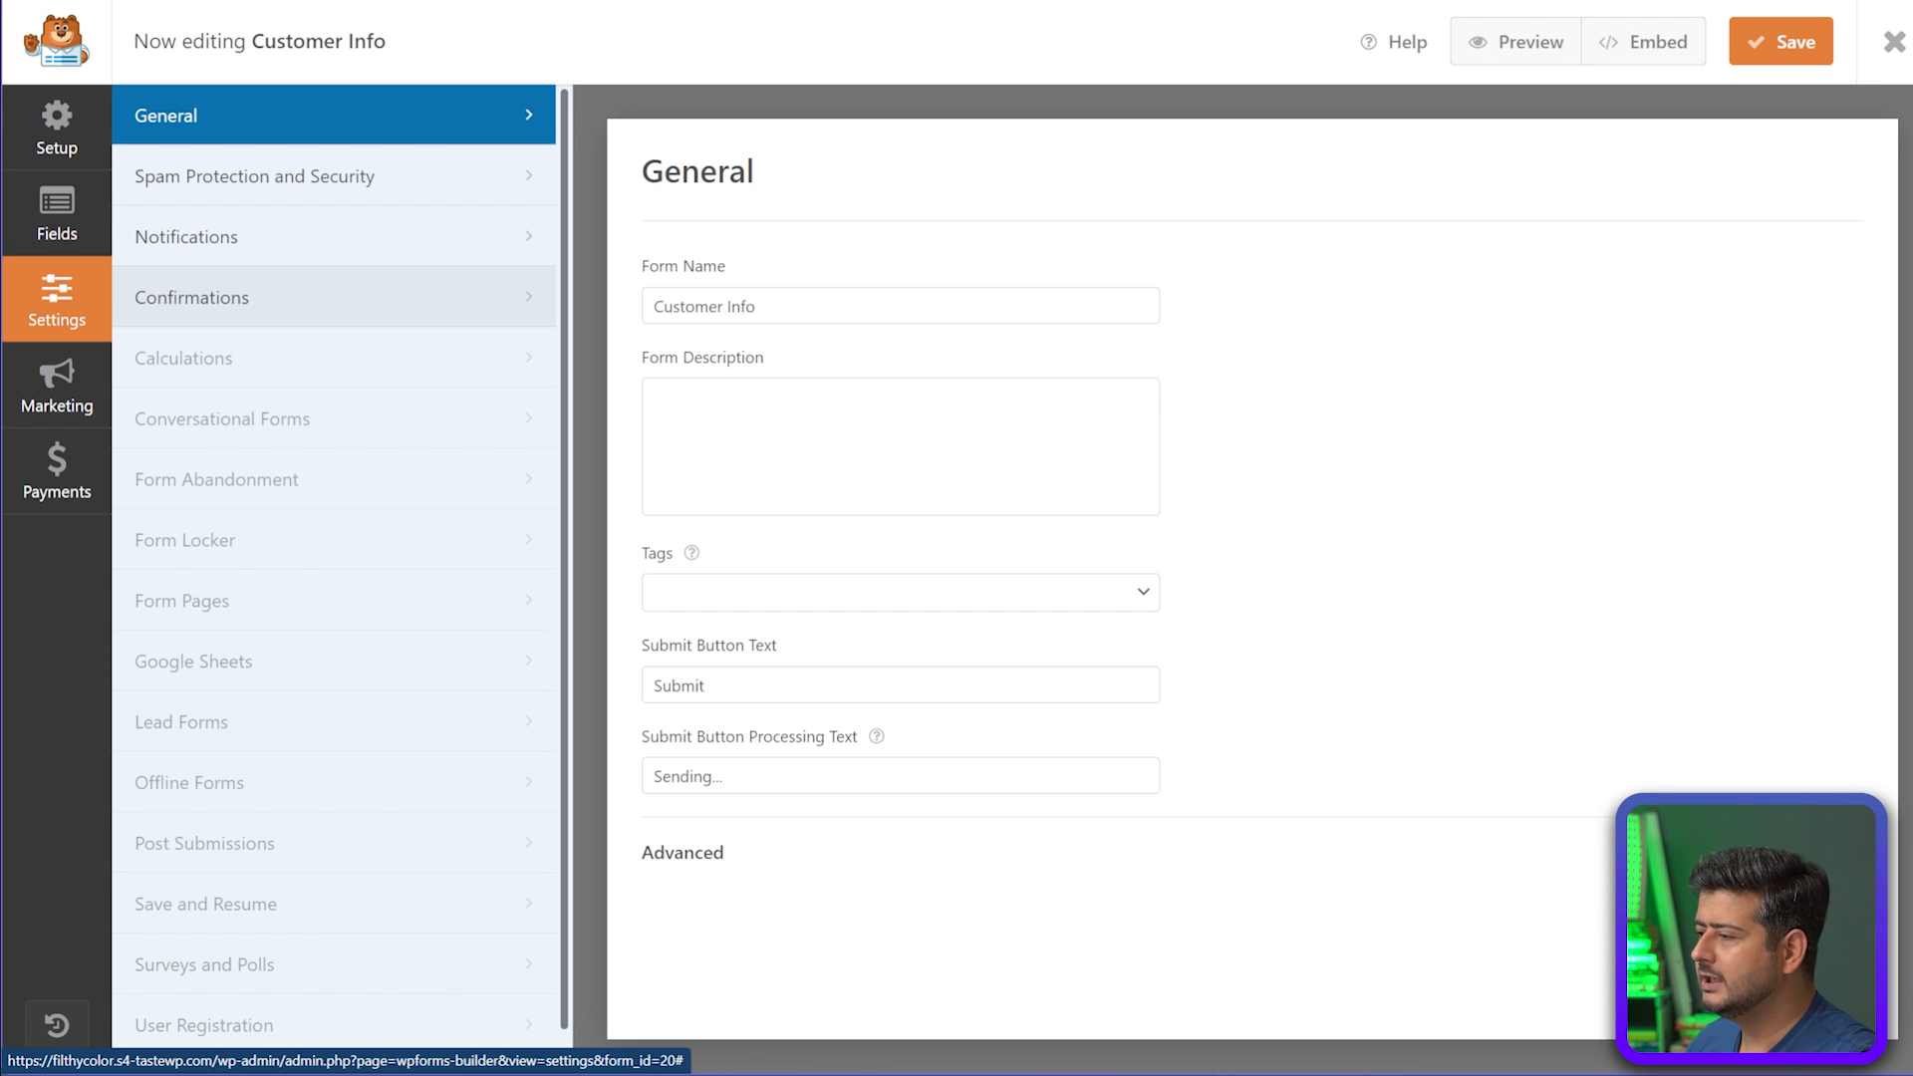
pyautogui.click(239, 297)
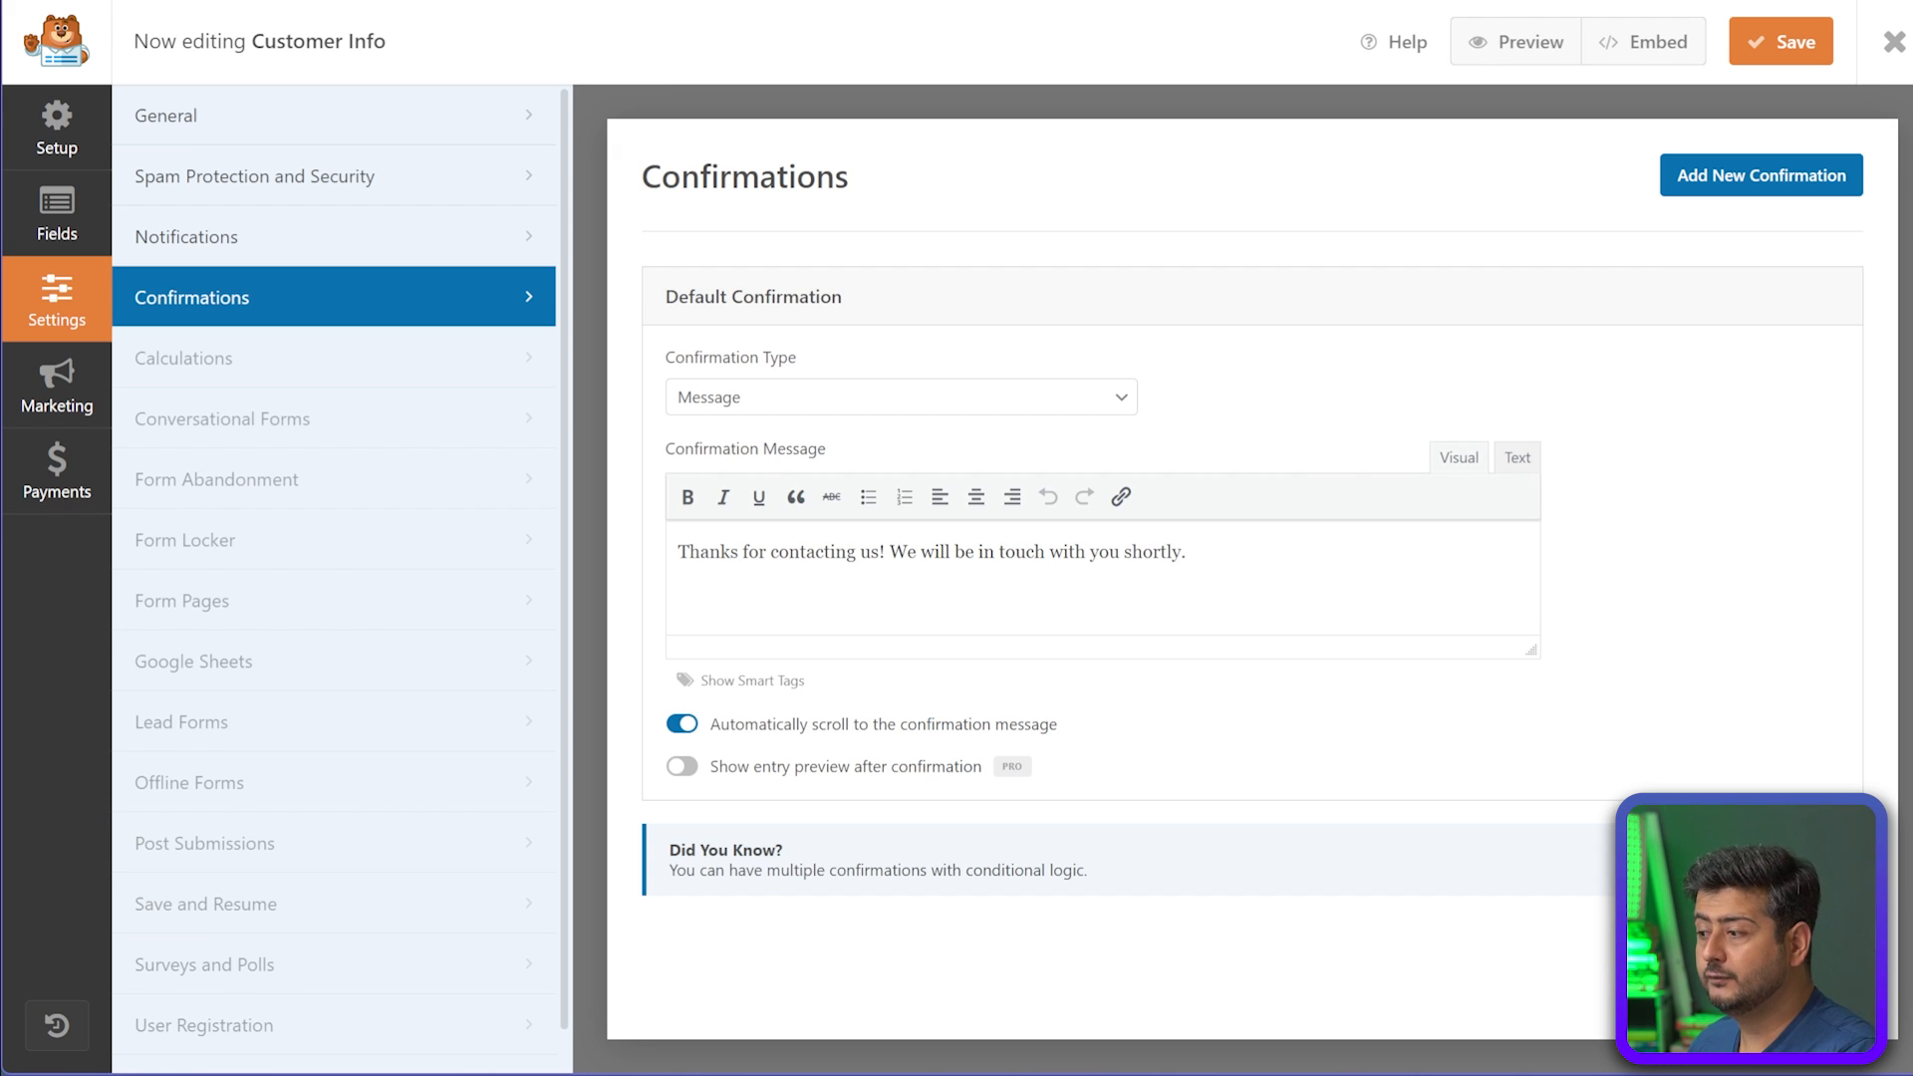
pyautogui.click(901, 398)
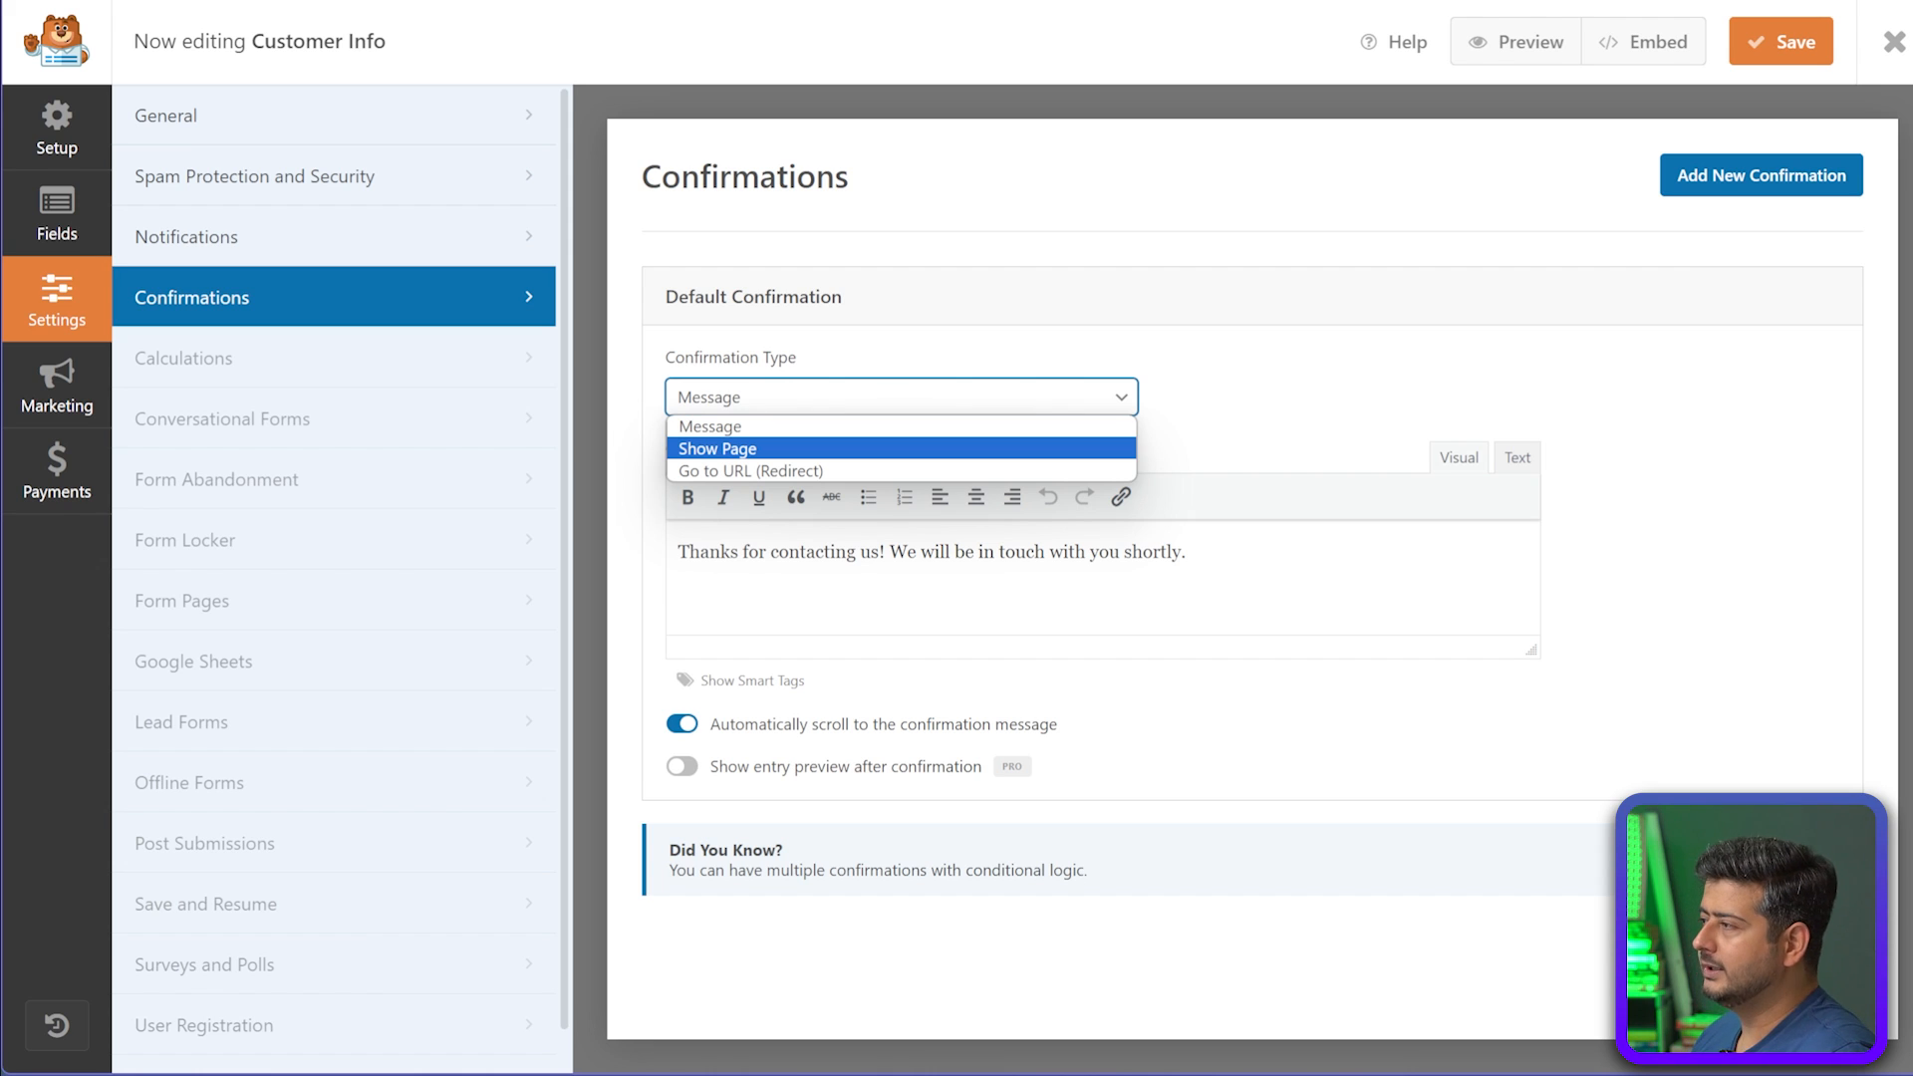
pyautogui.click(796, 427)
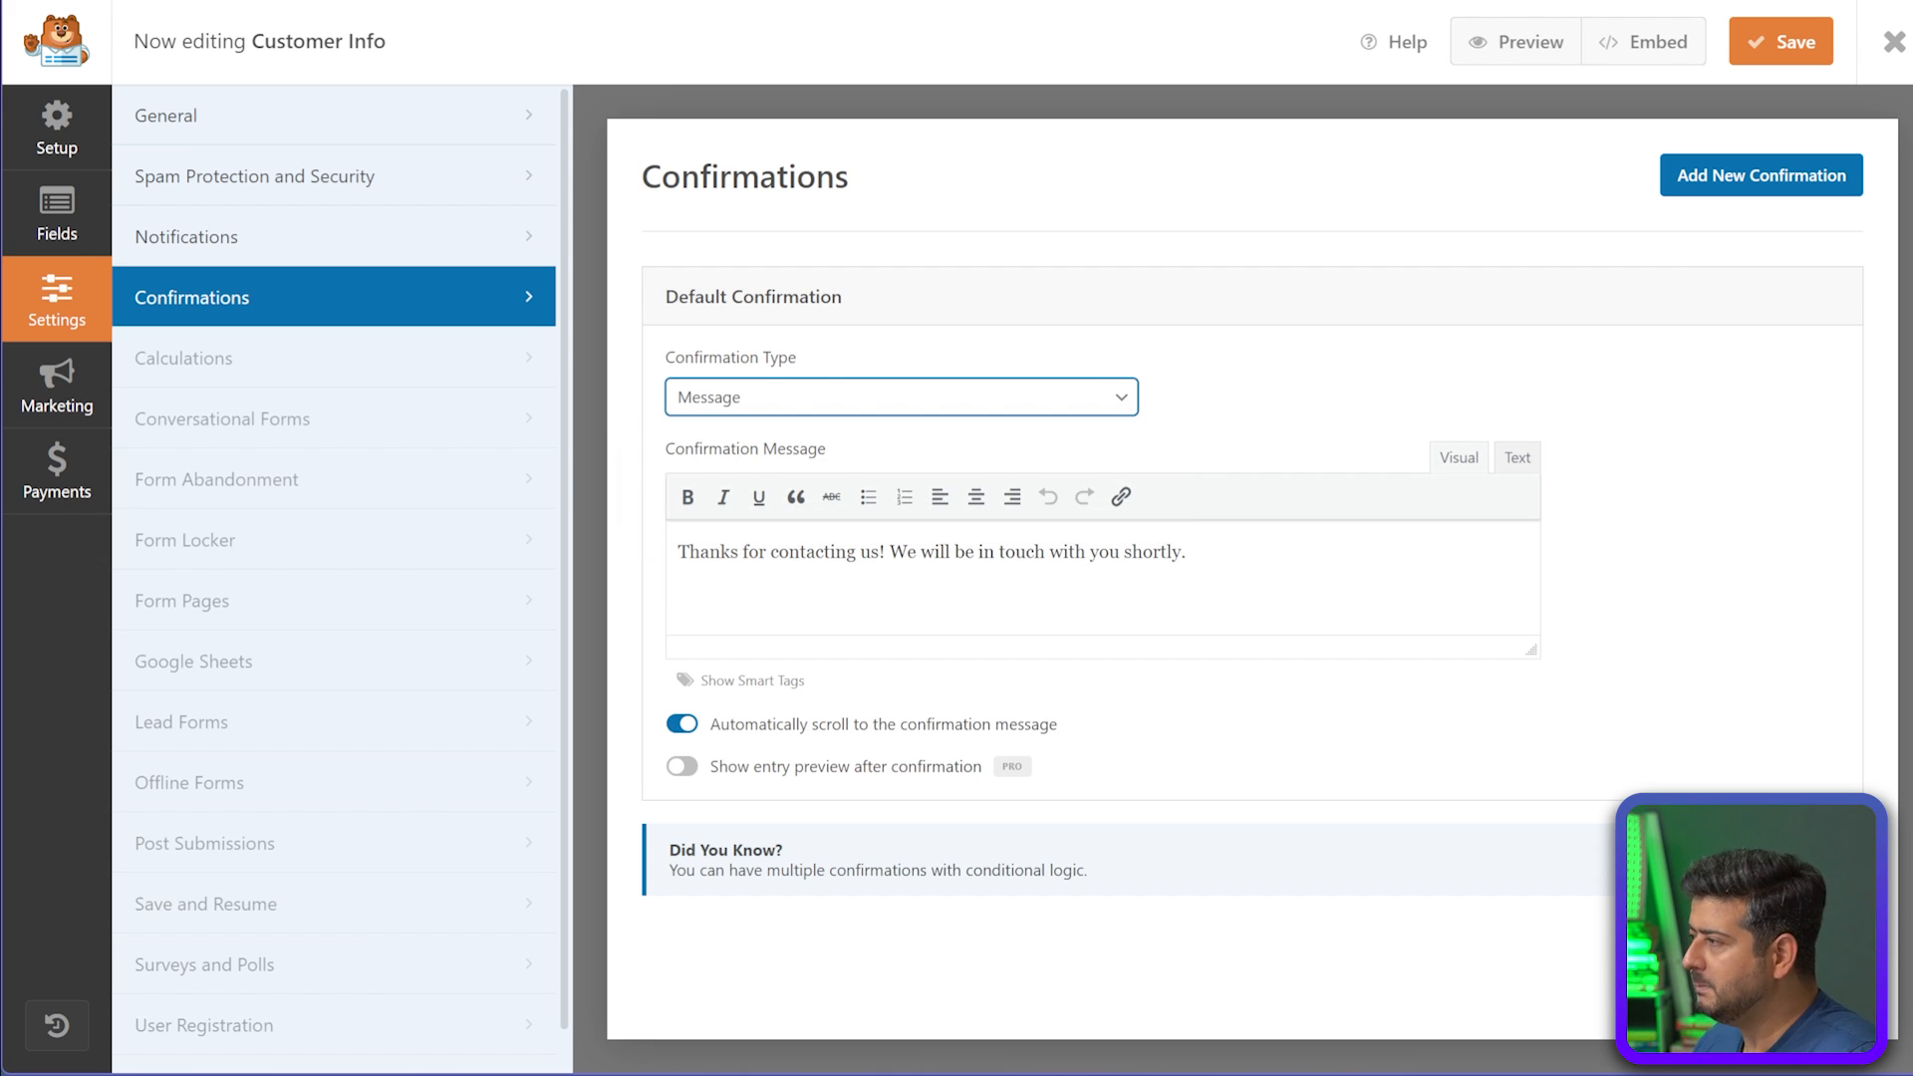
# Replace the confirmation message with "Thanks for submitting your information. Your registration will be confirmed shortly."
pyautogui.moveTo(1188, 551); pyautogui.dragTo(676, 550)
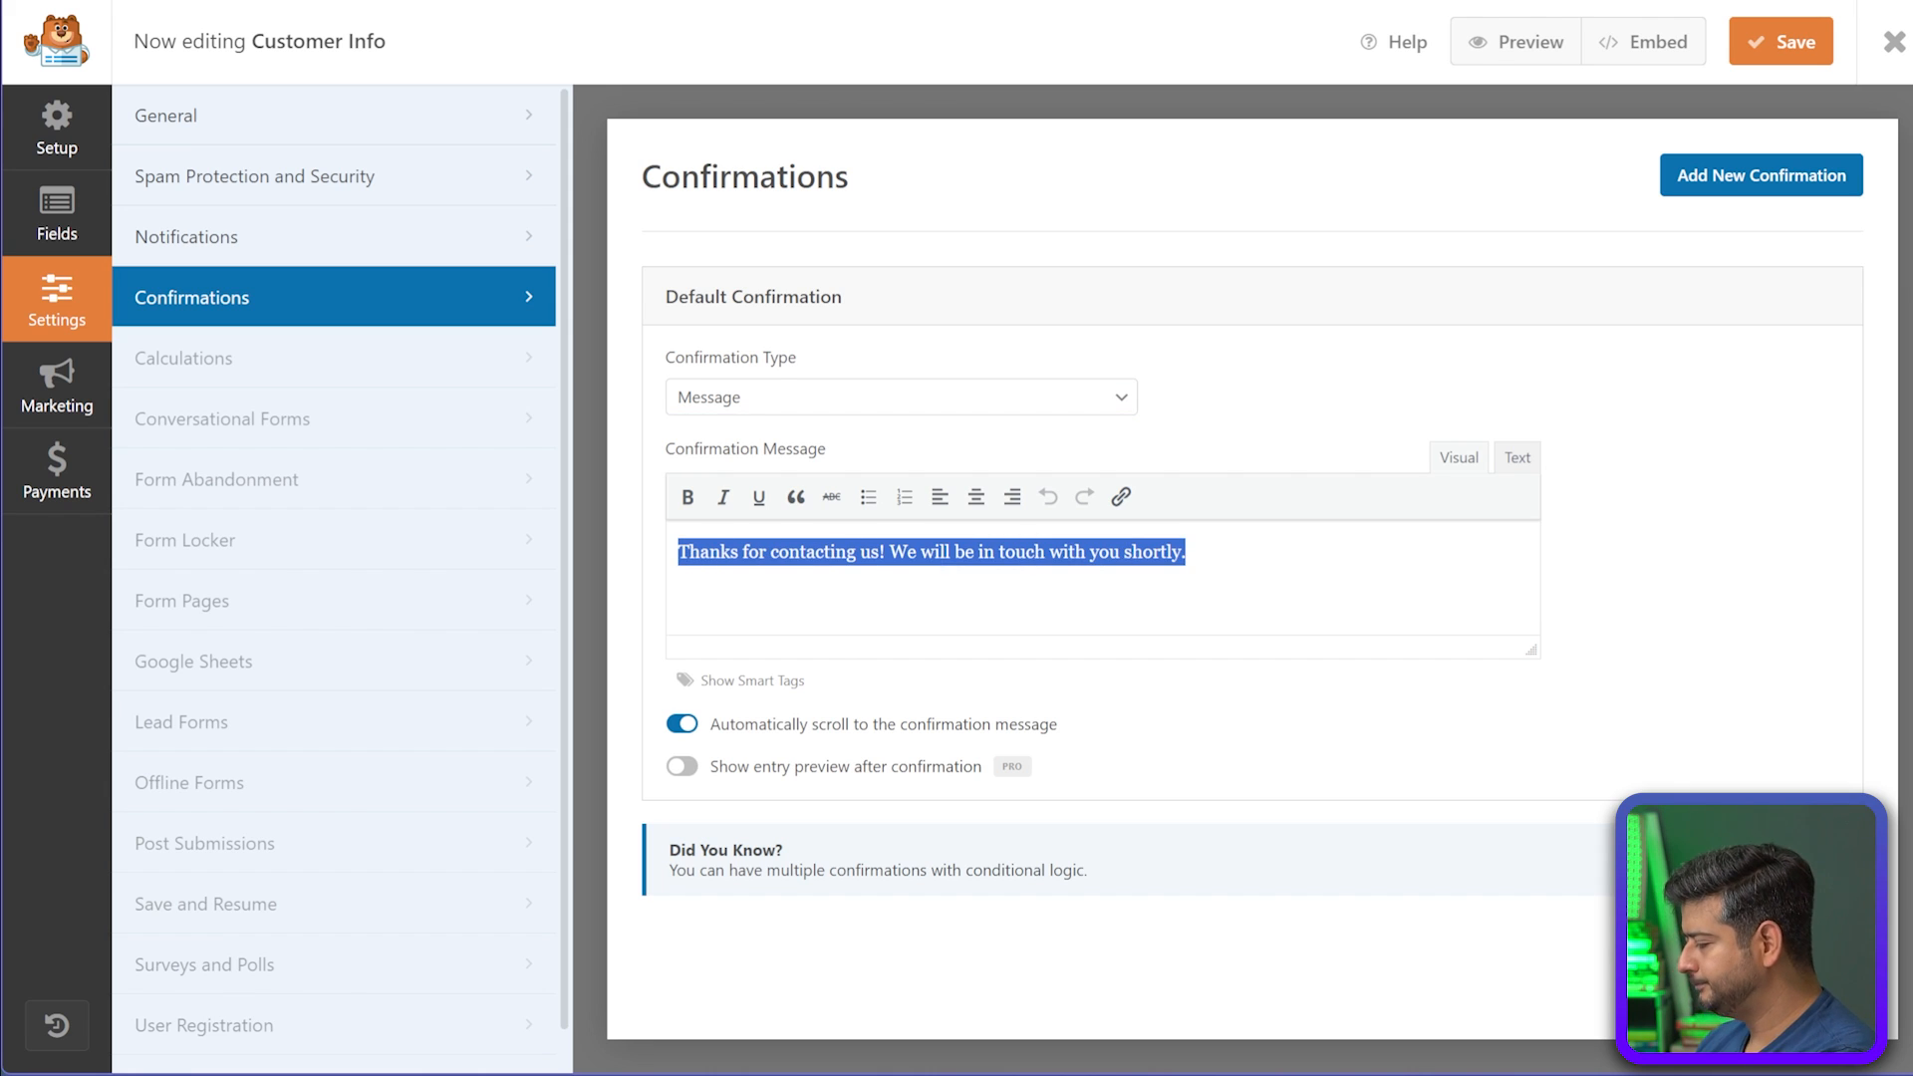
pyautogui.write('Thanks for submi')
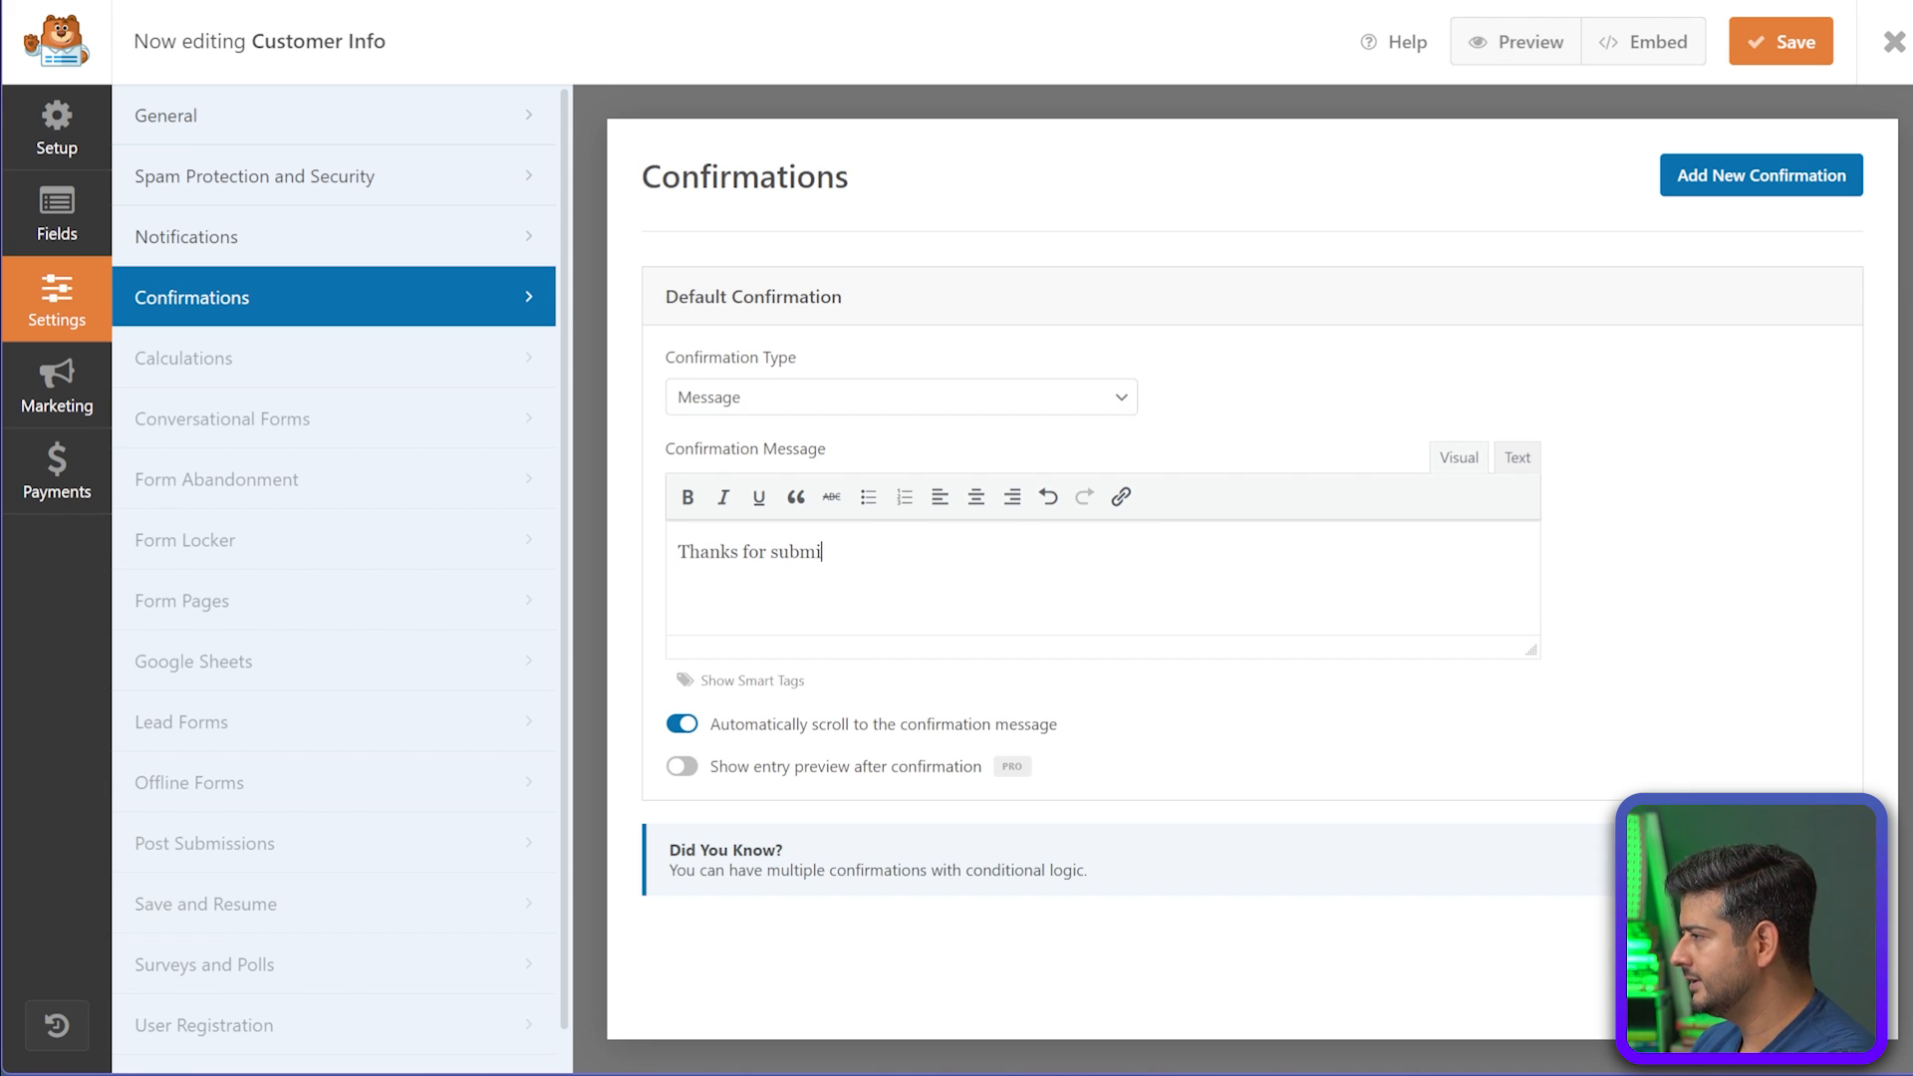
pyautogui.write('tting your ')
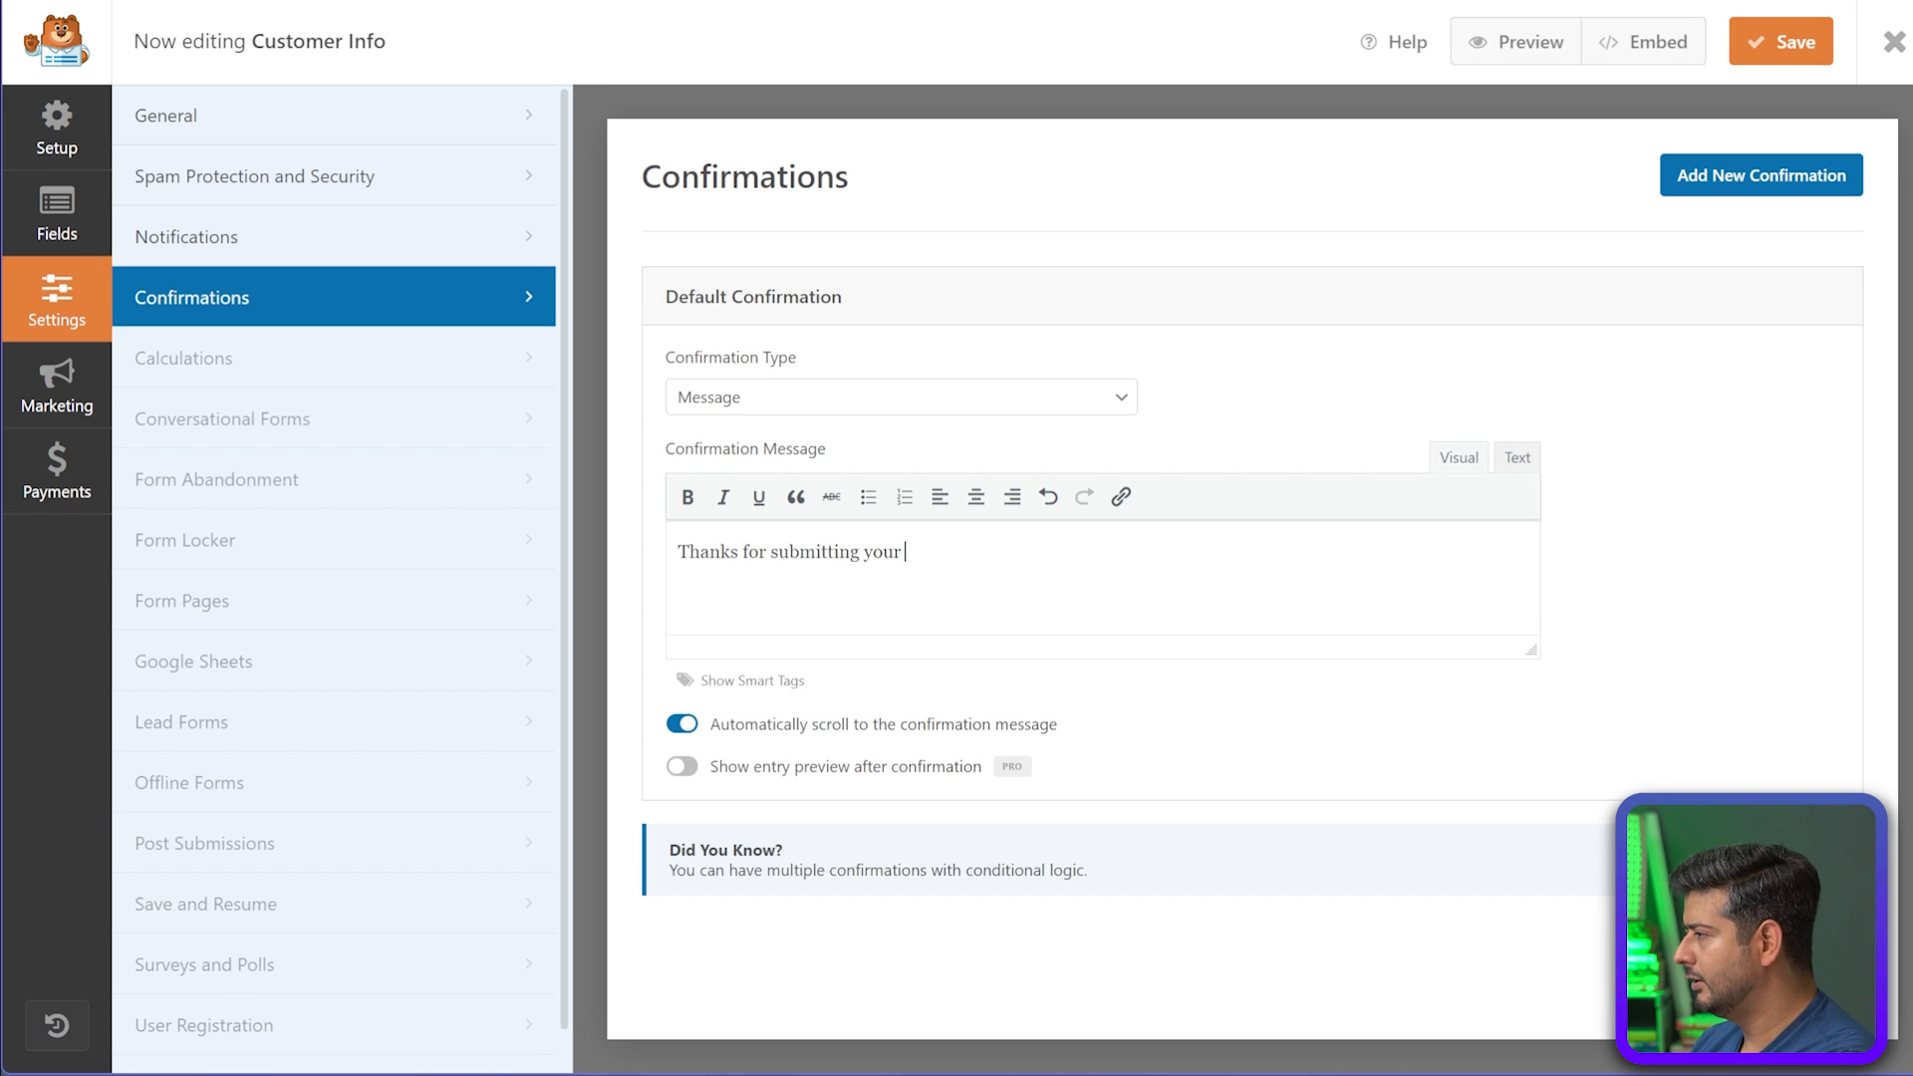
pyautogui.write('information. Your')
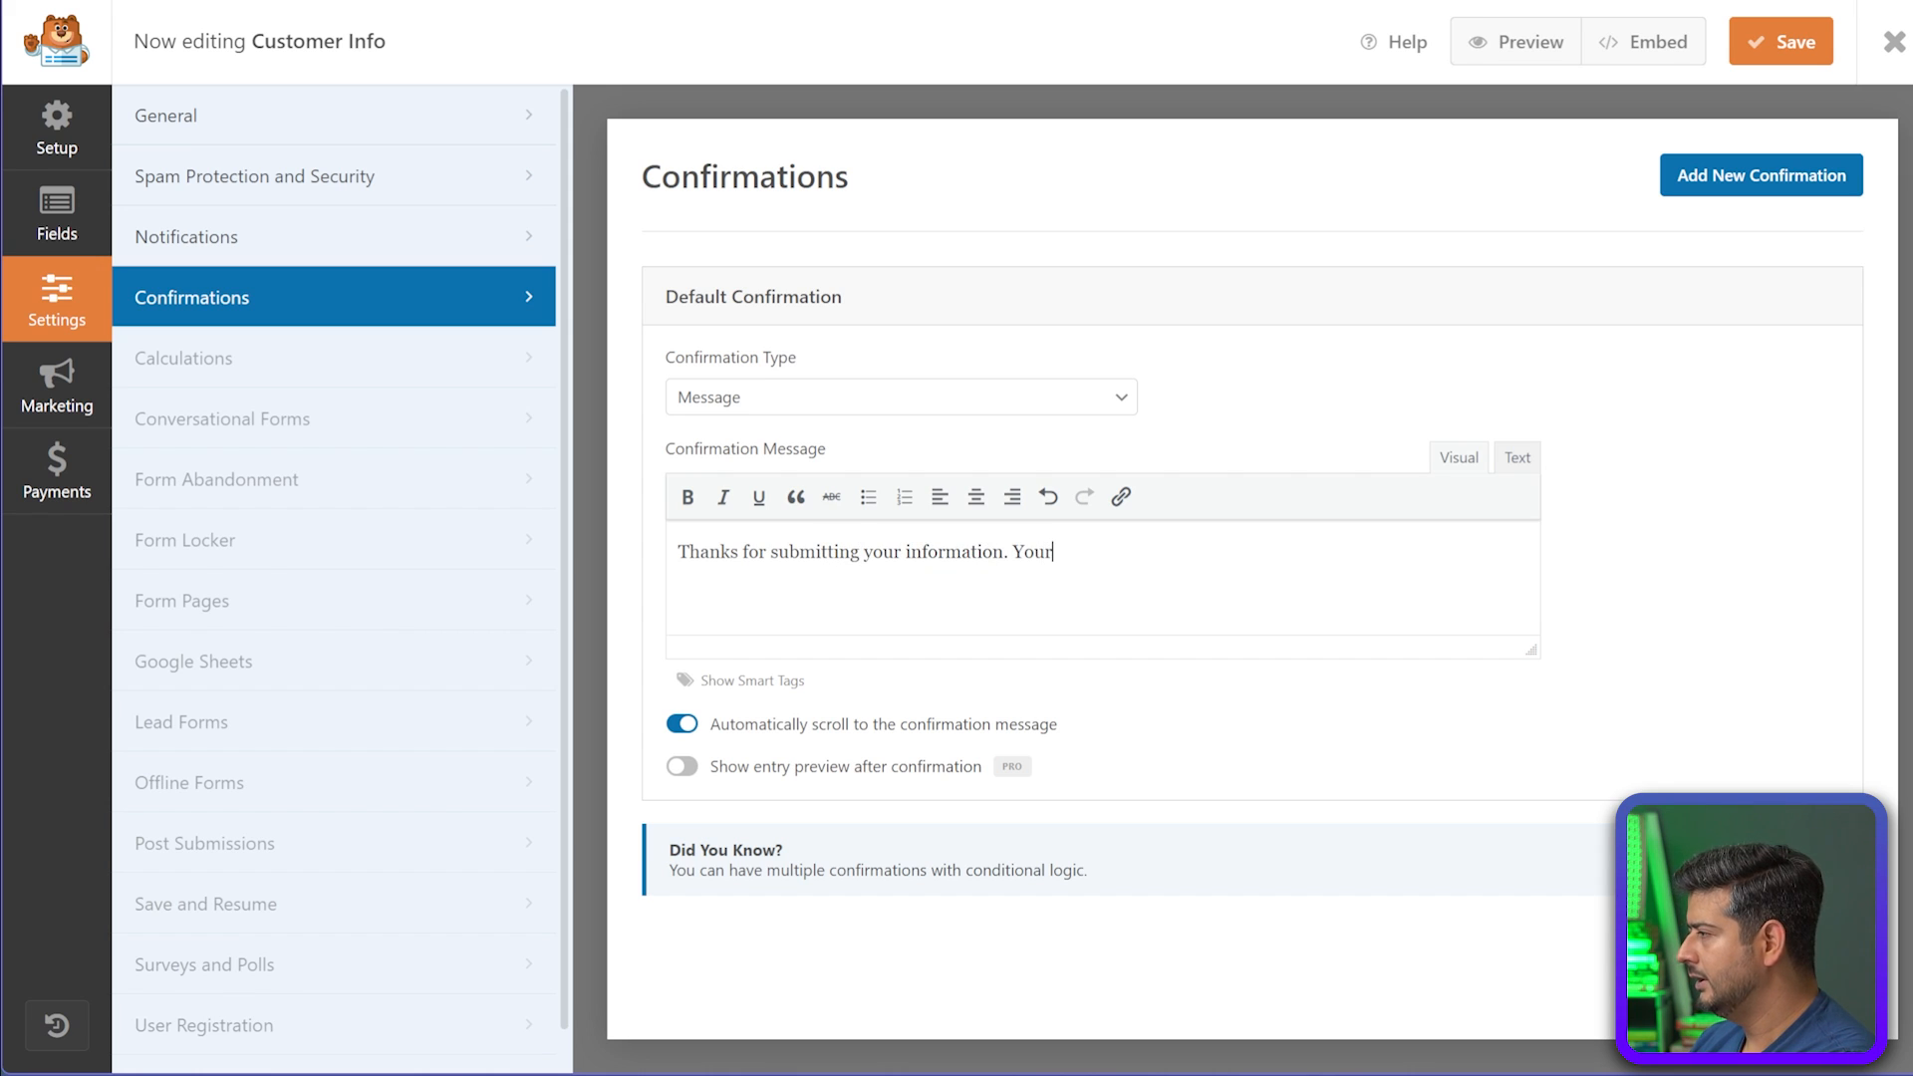
pyautogui.write(' regis')
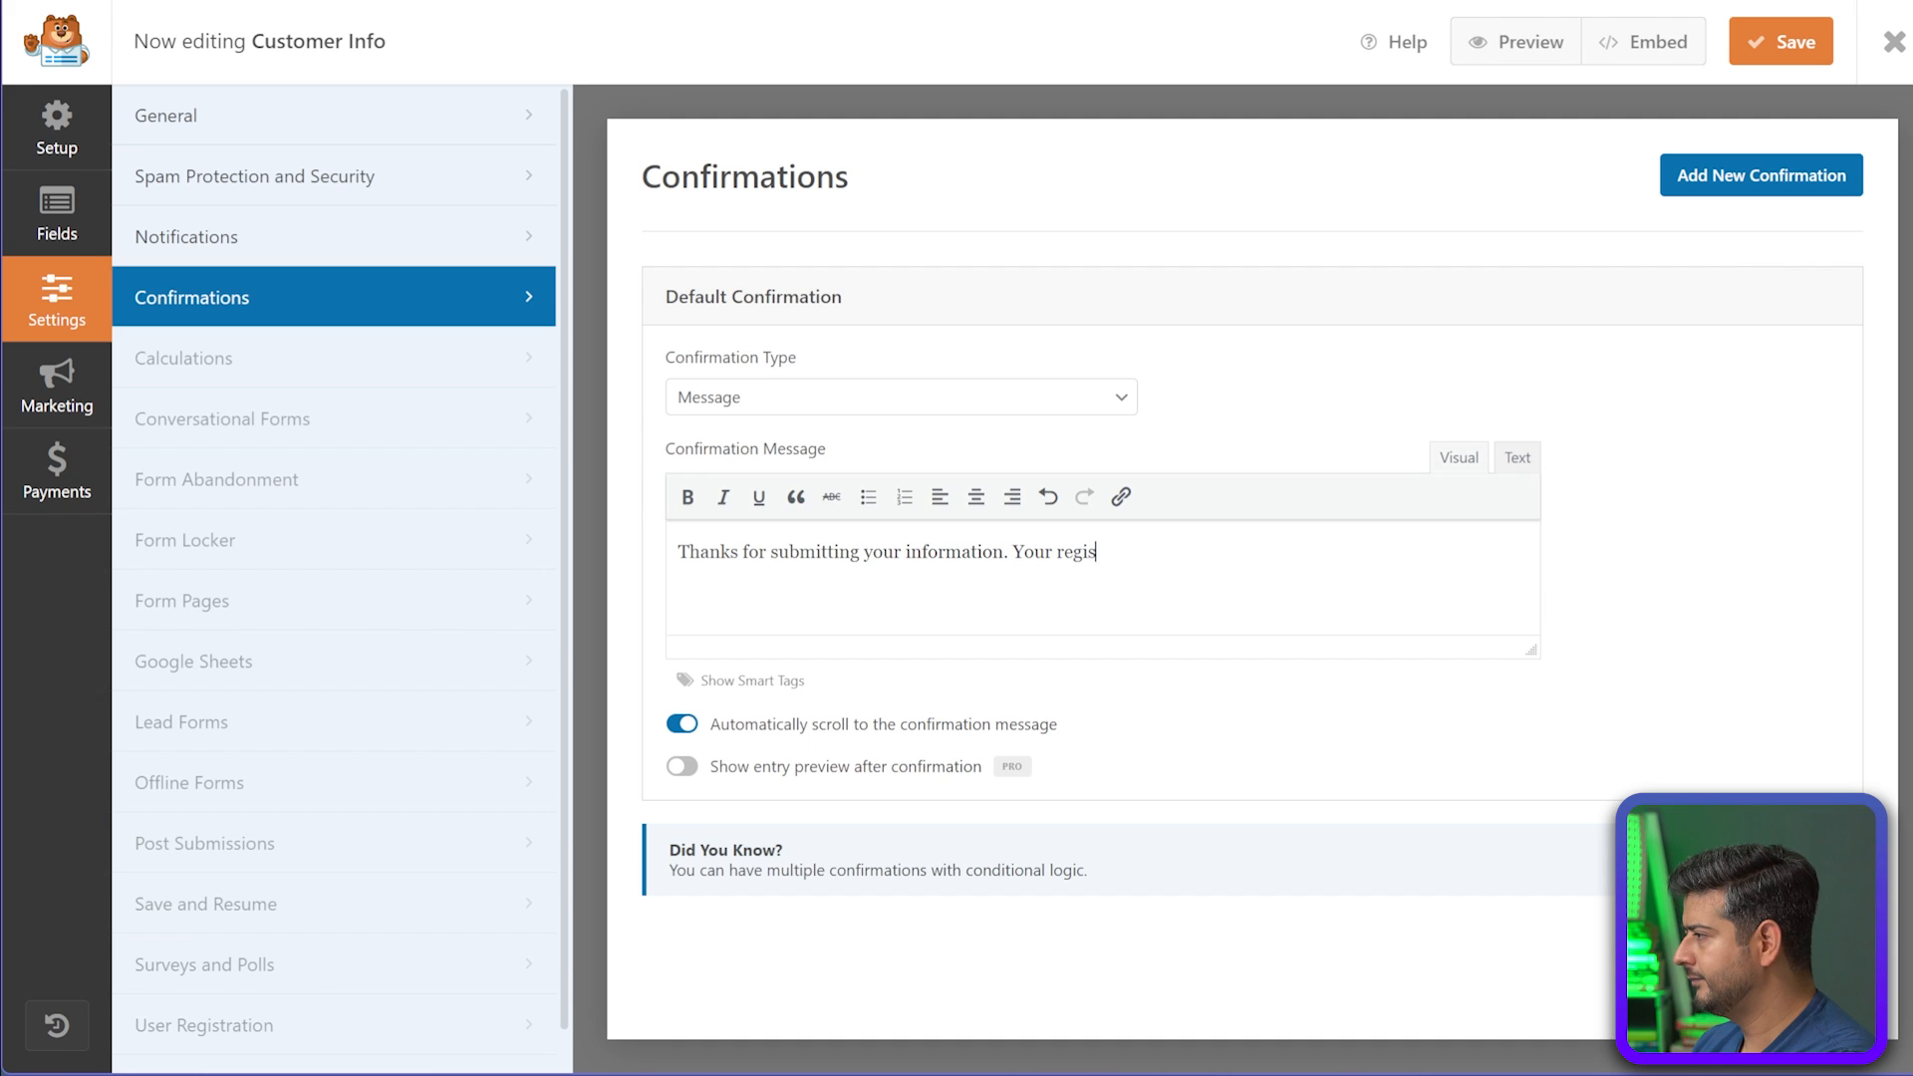
pyautogui.write('tration will')
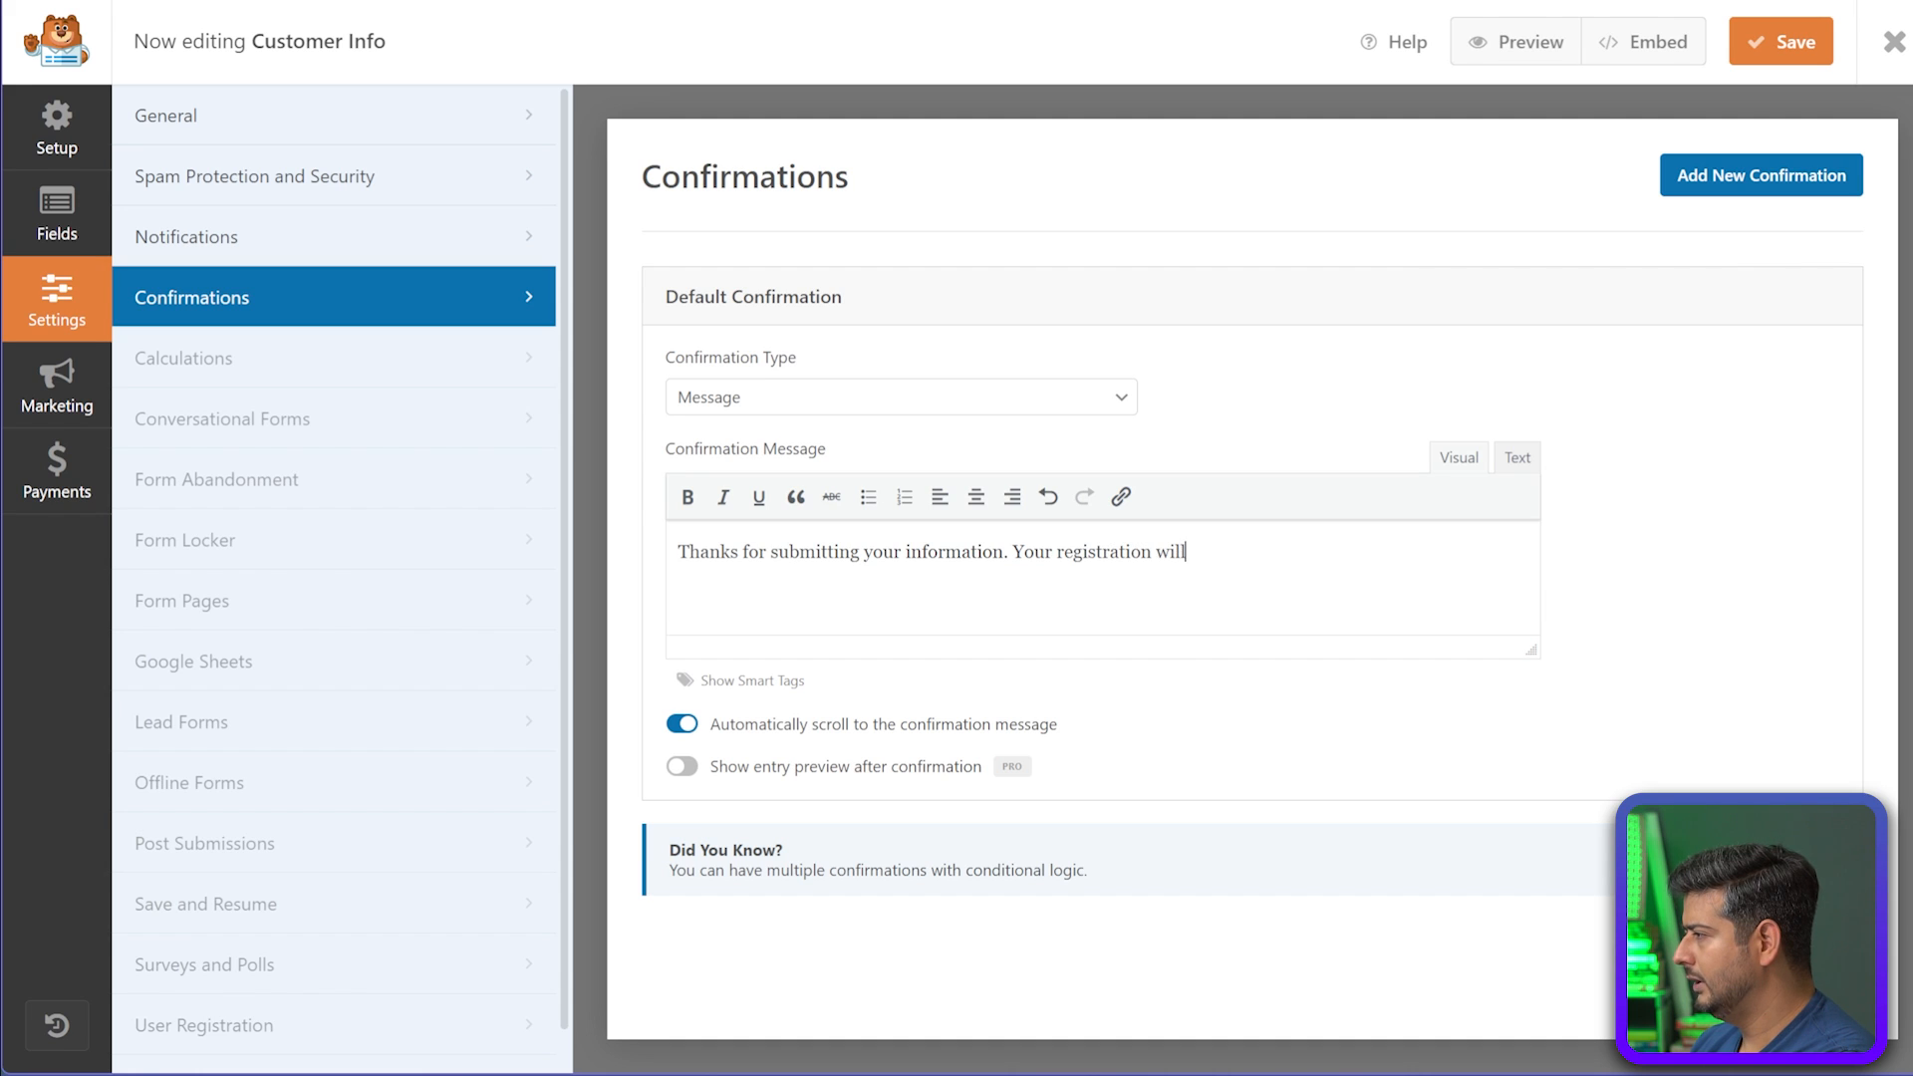
pyautogui.write(' be confi')
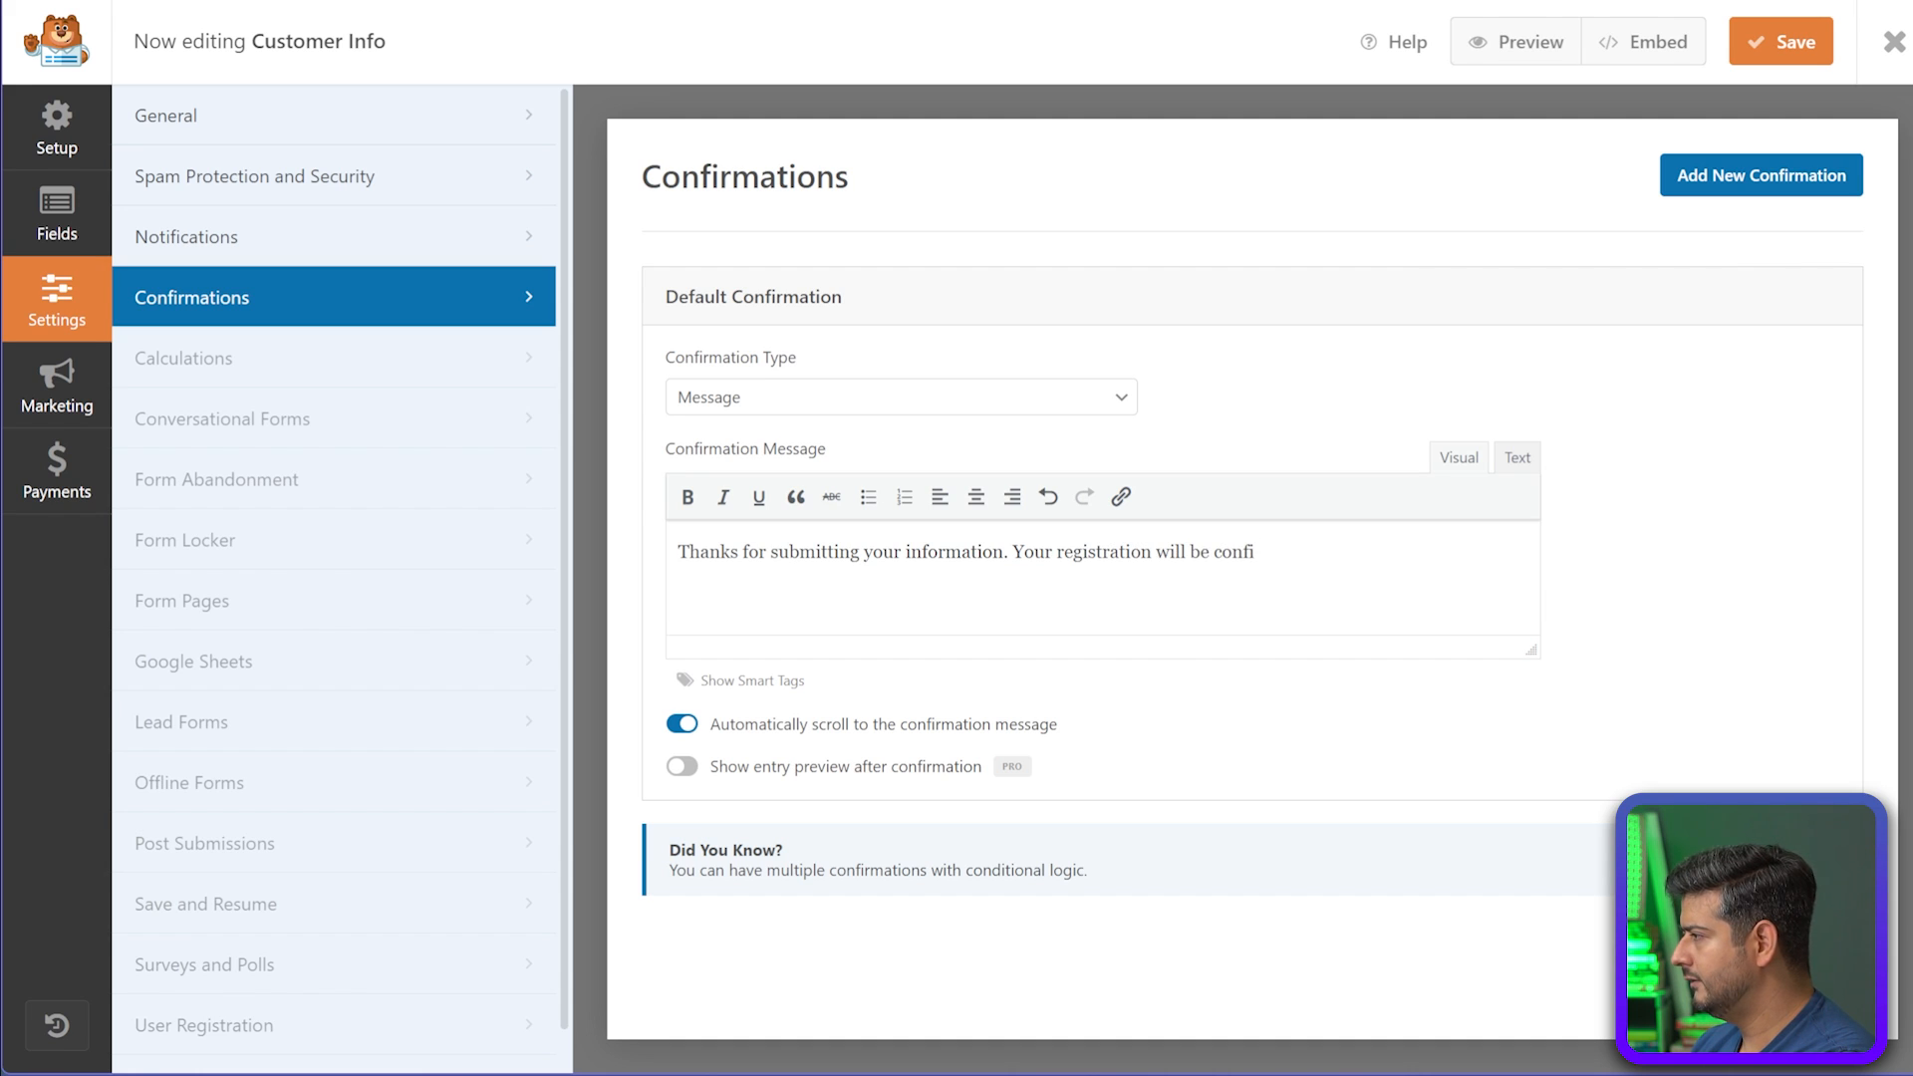
pyautogui.write('rmed shor')
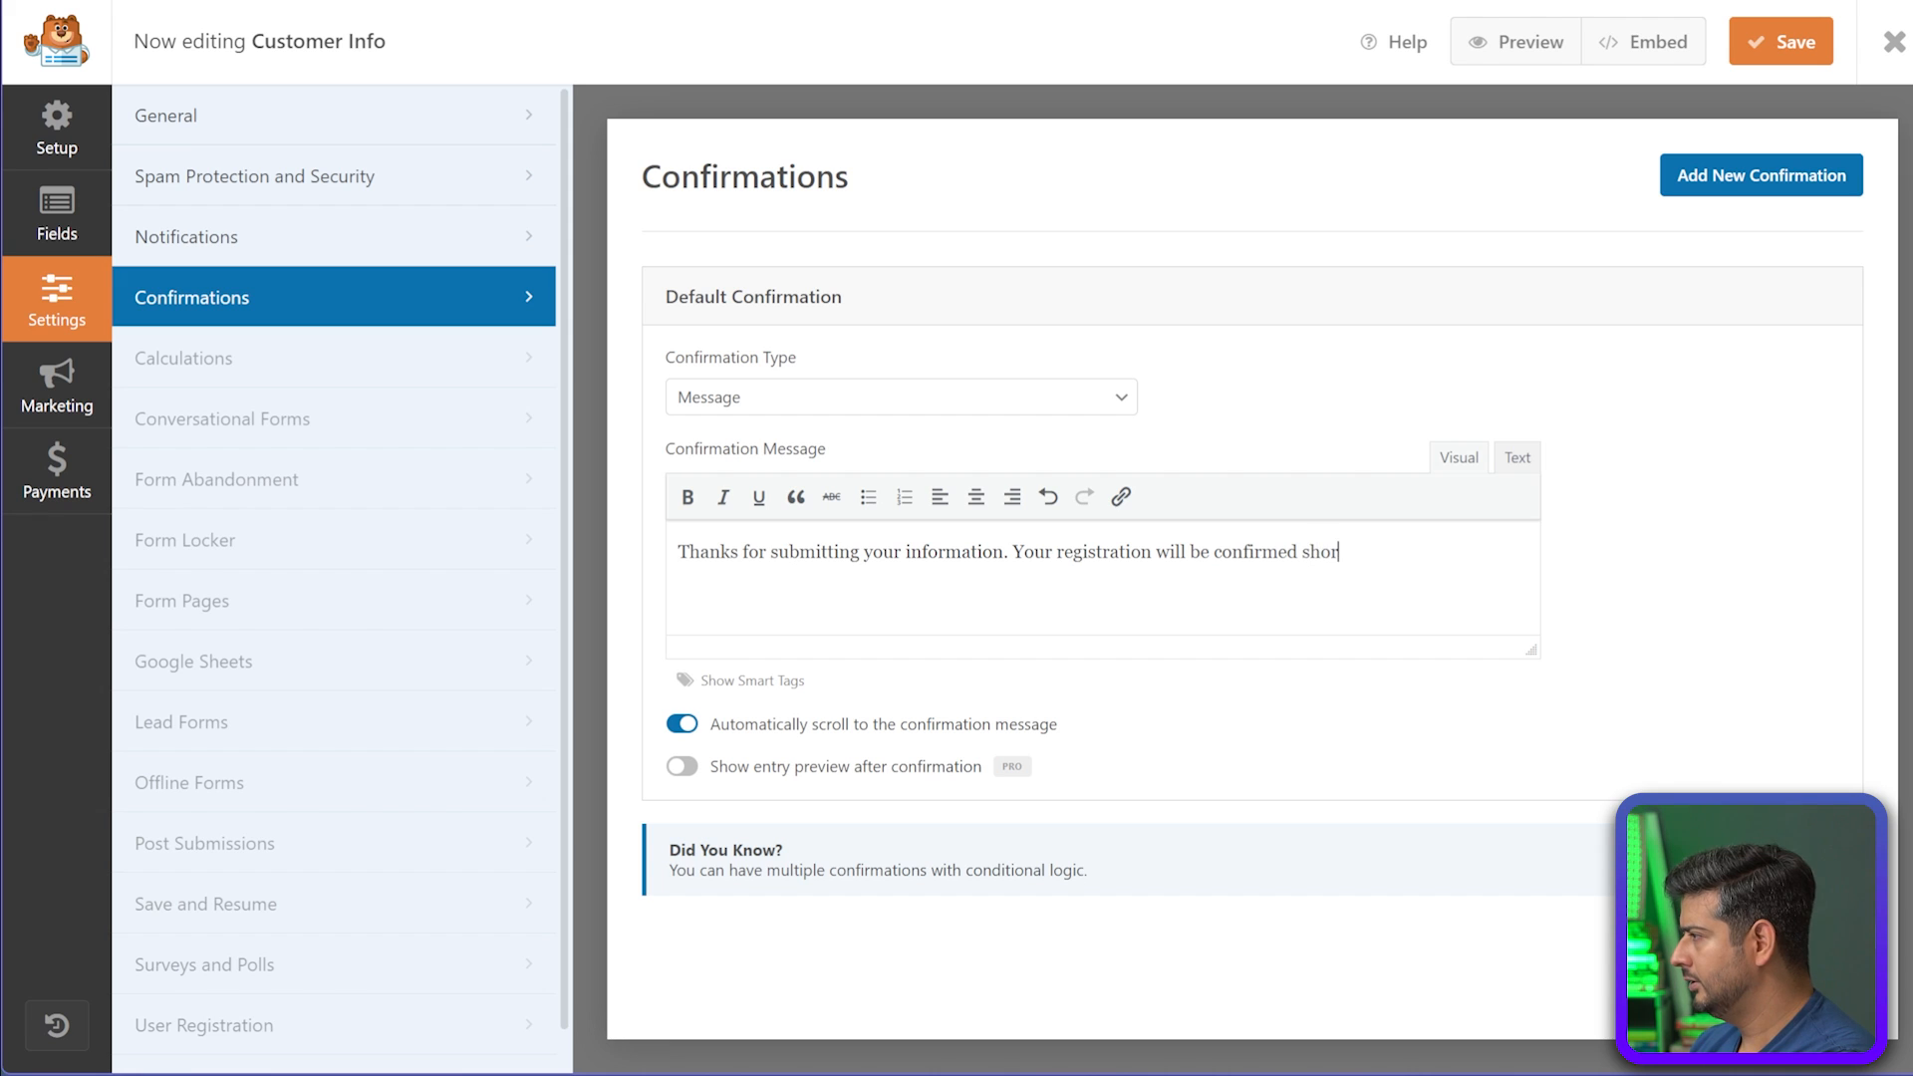
pyautogui.write('tly.')
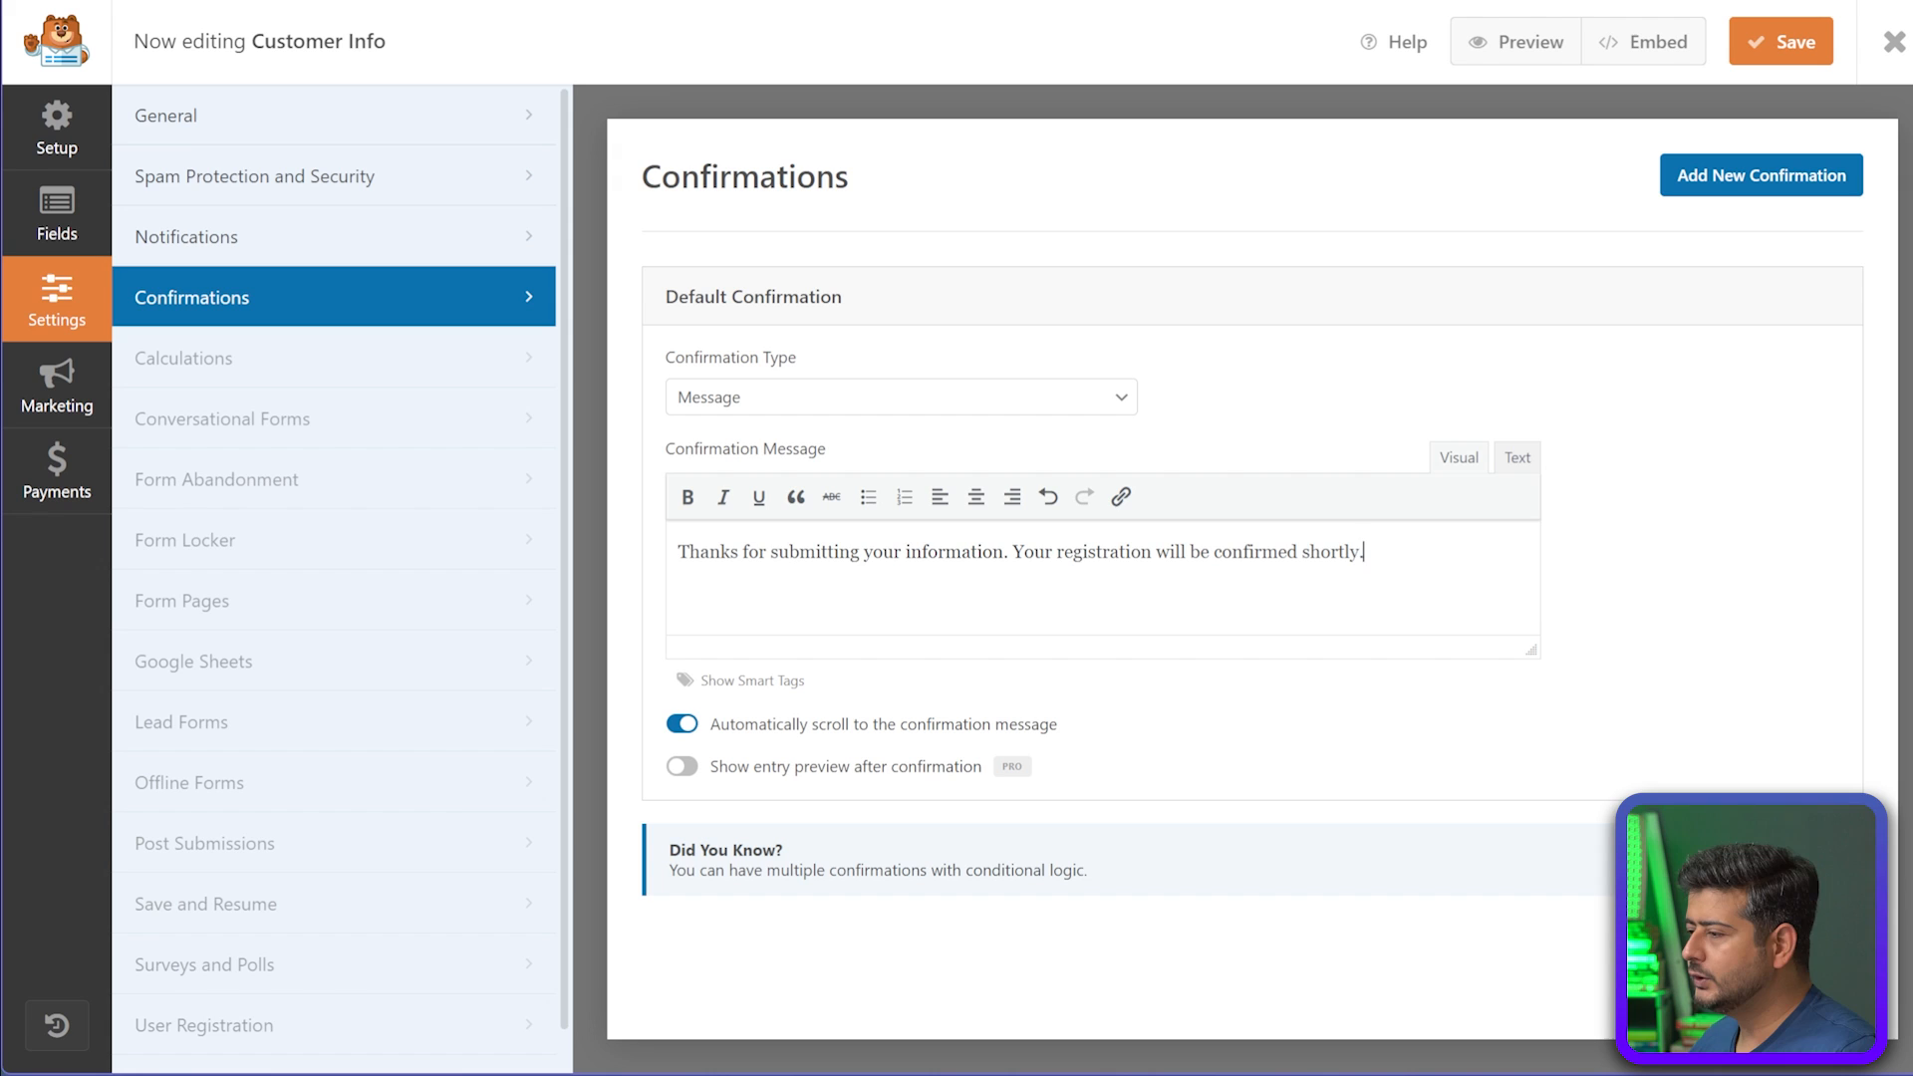
# Review the form's notification settings, from the recipient and subject line to the email message and advanced options
pyautogui.click(187, 236)
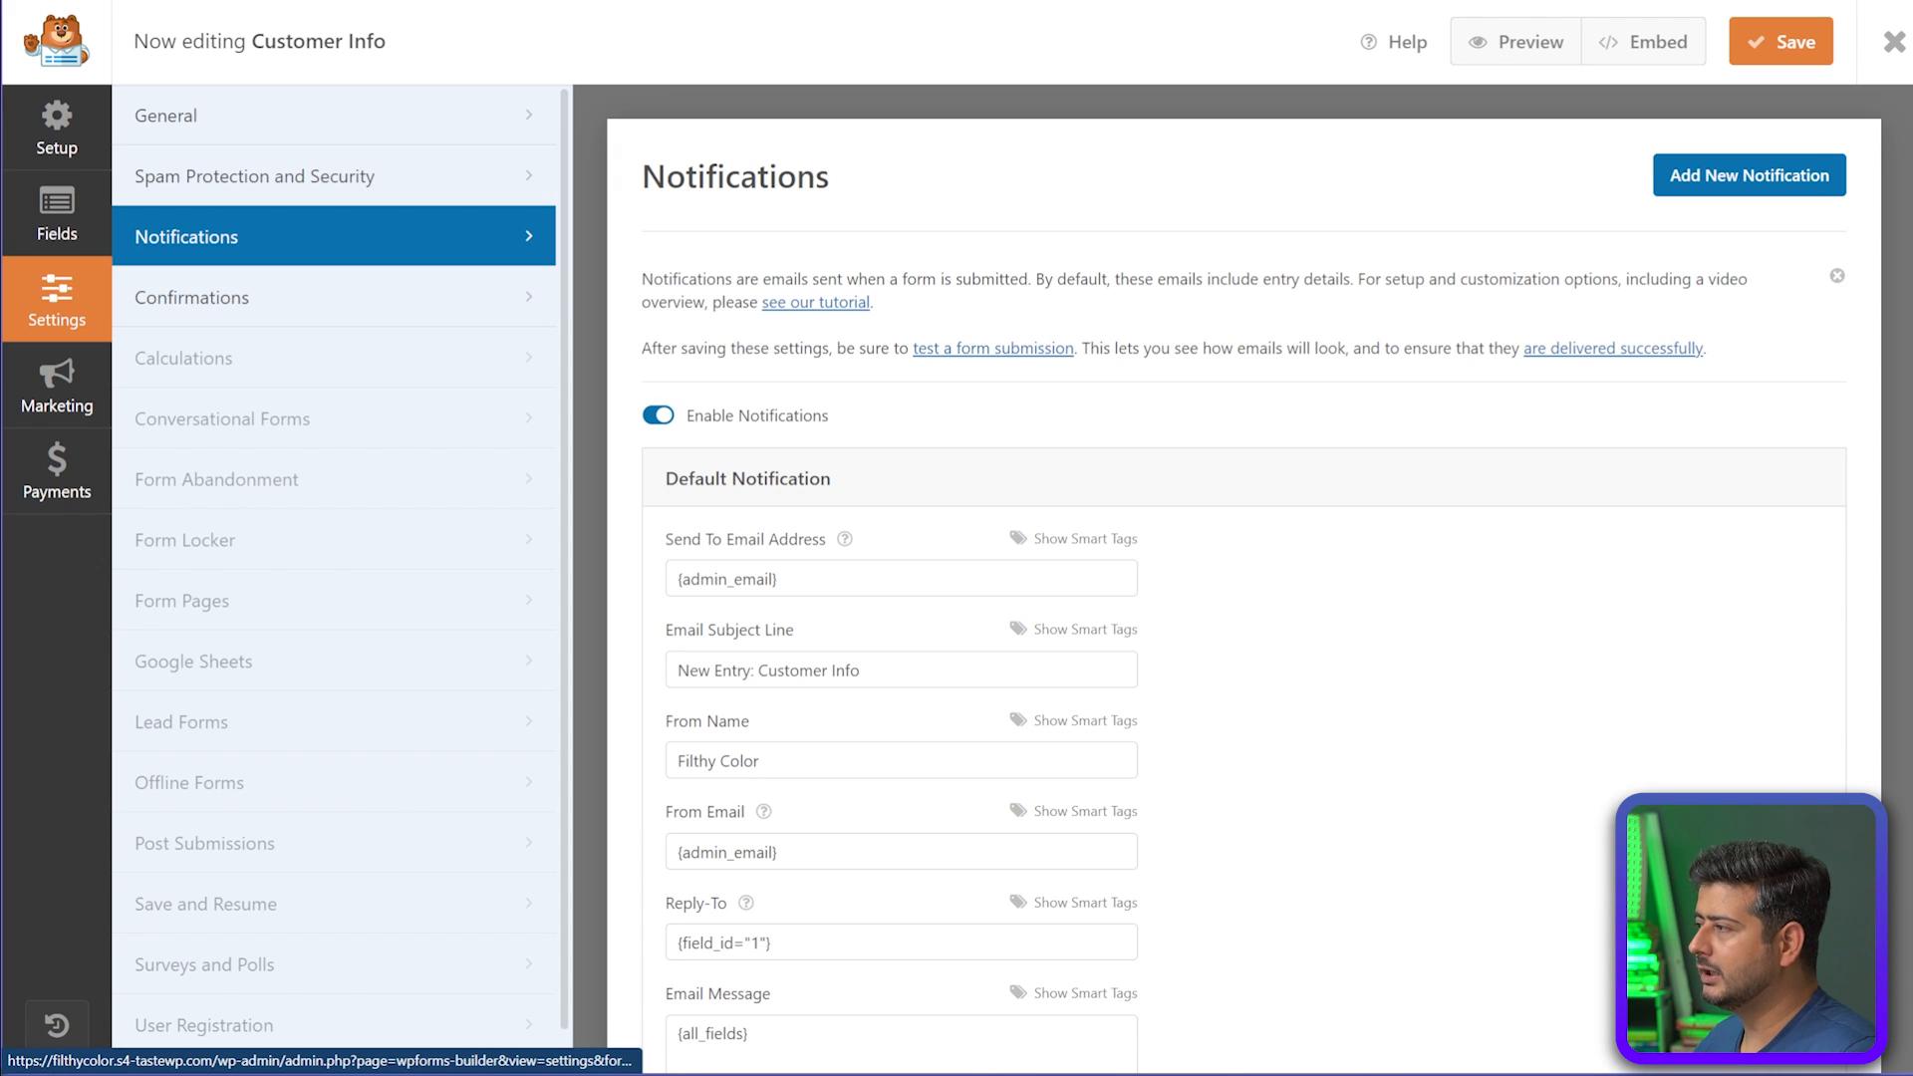
pyautogui.scroll(-2, 1243, 578)
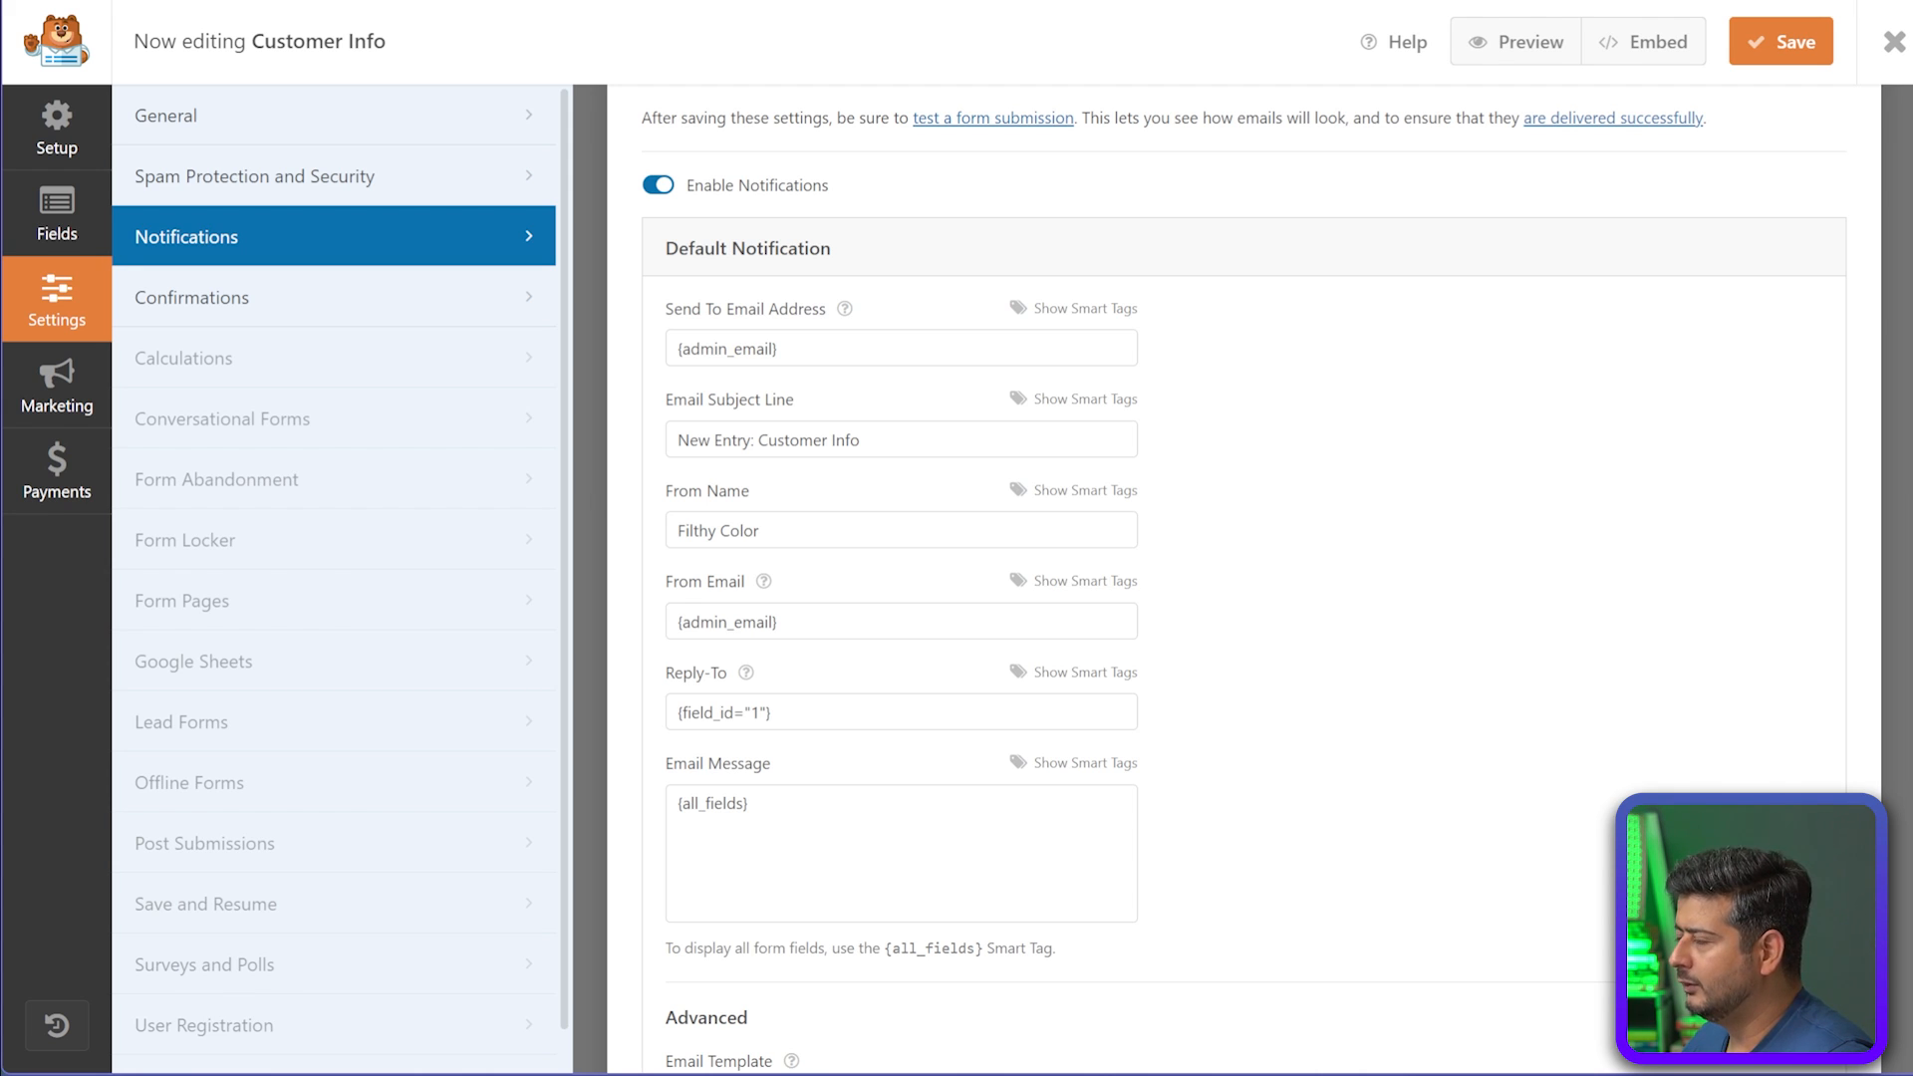
pyautogui.scroll(-1, 1243, 578)
pyautogui.scroll(-2, 1244, 578)
pyautogui.scroll(5, 1243, 578)
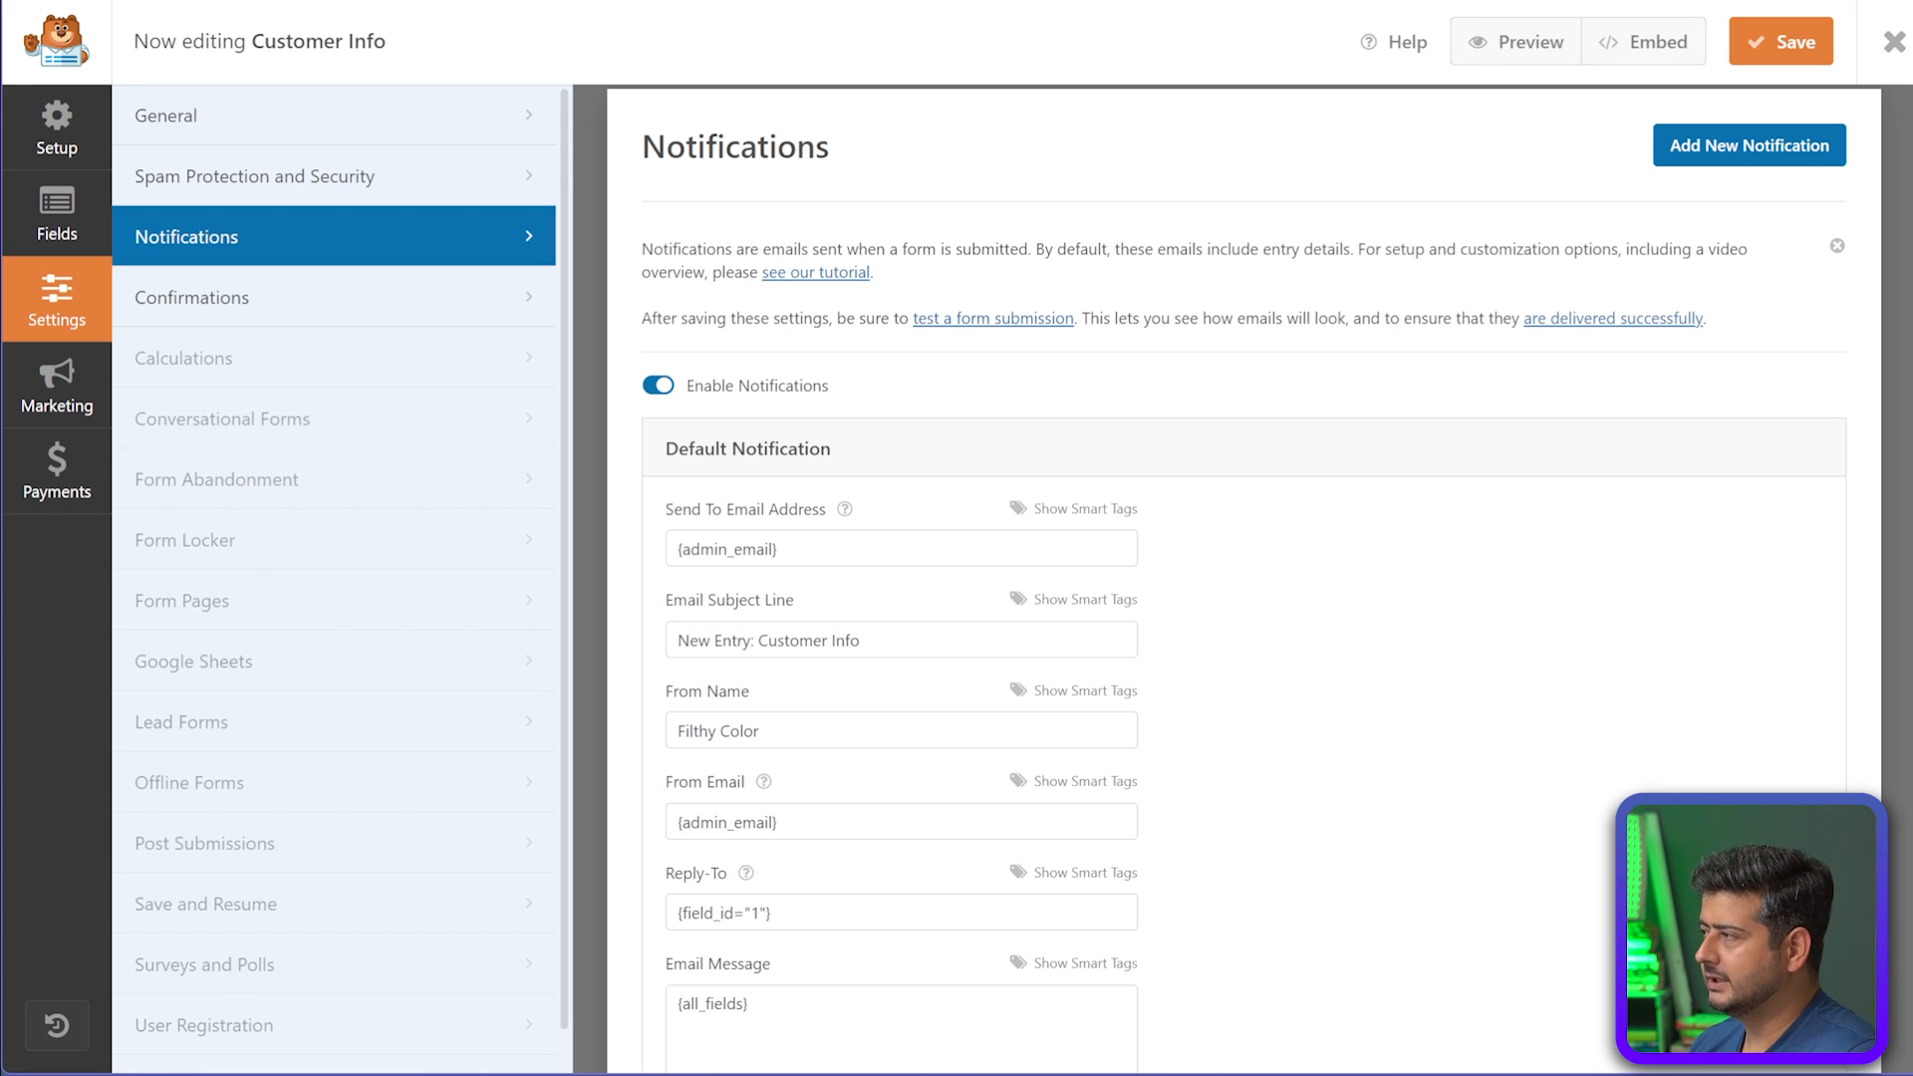
pyautogui.scroll(-5, 1243, 577)
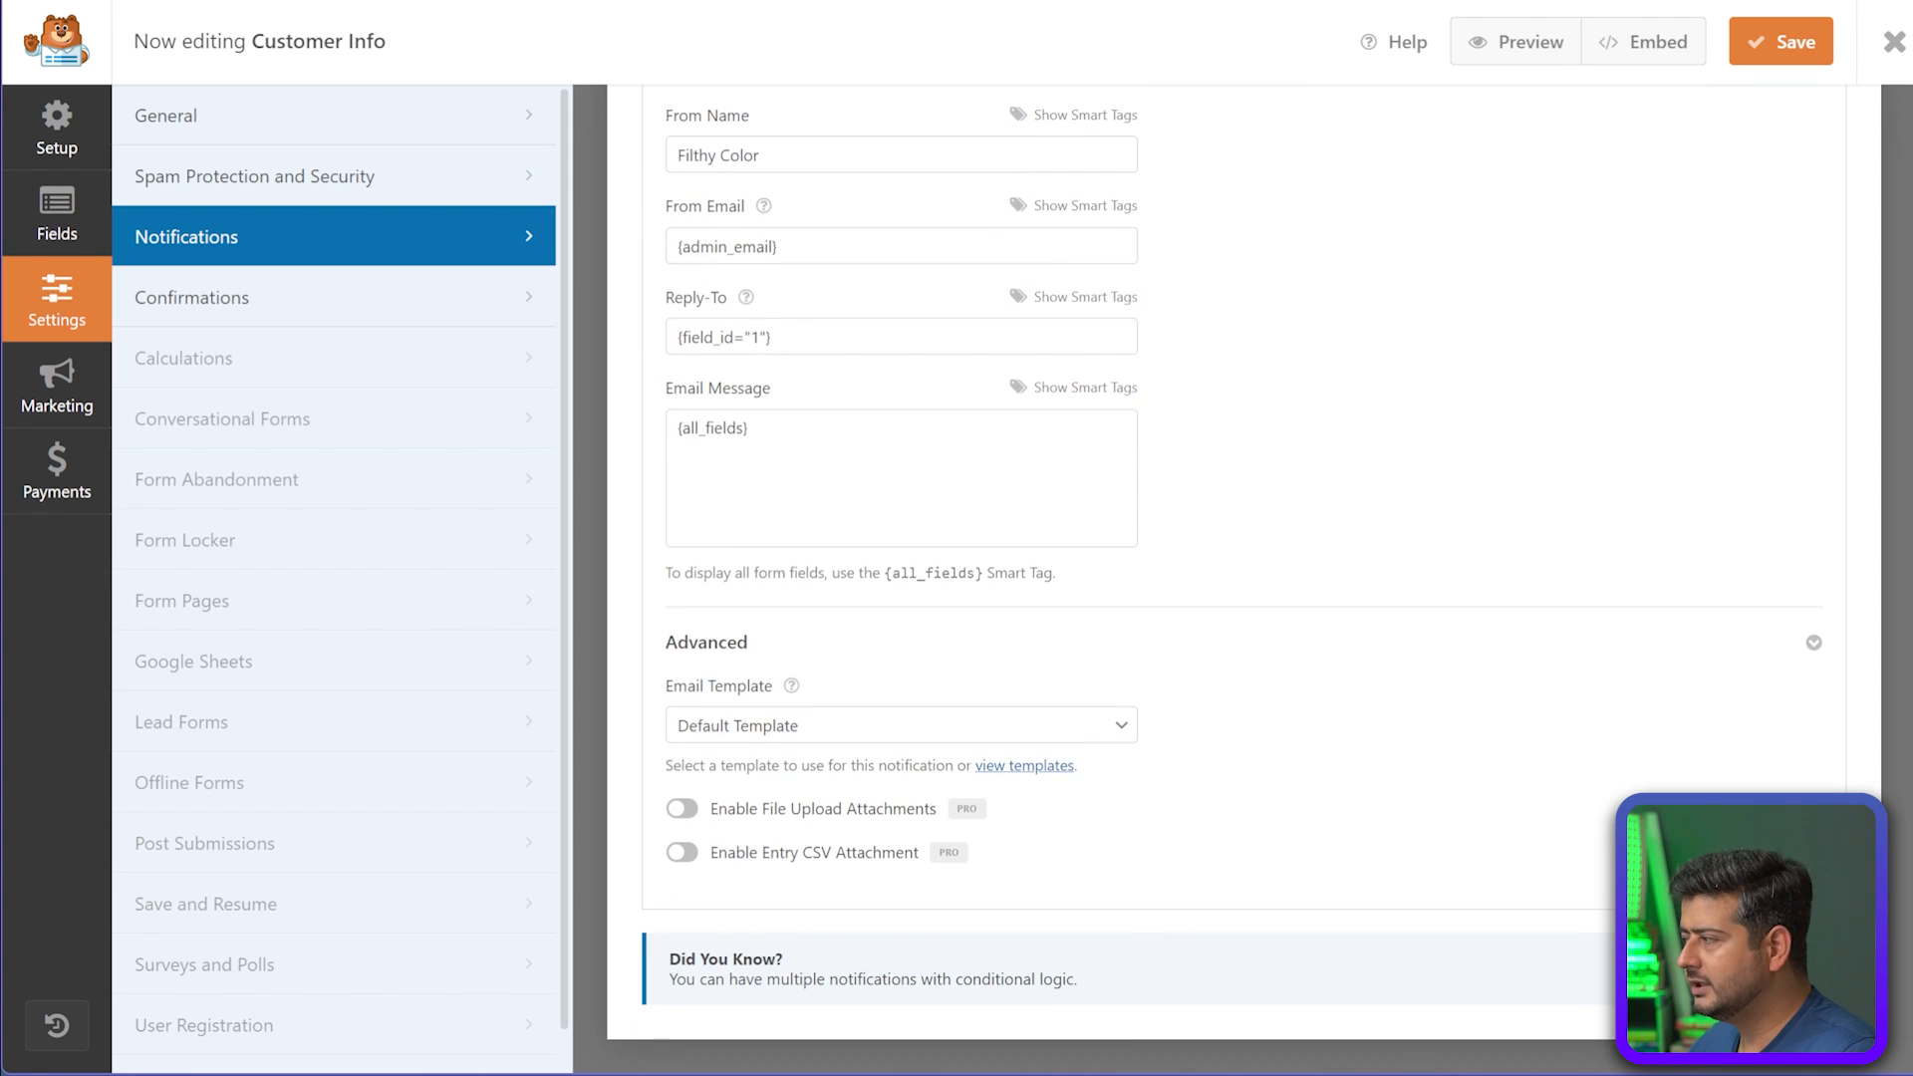
pyautogui.scroll(6, 1243, 578)
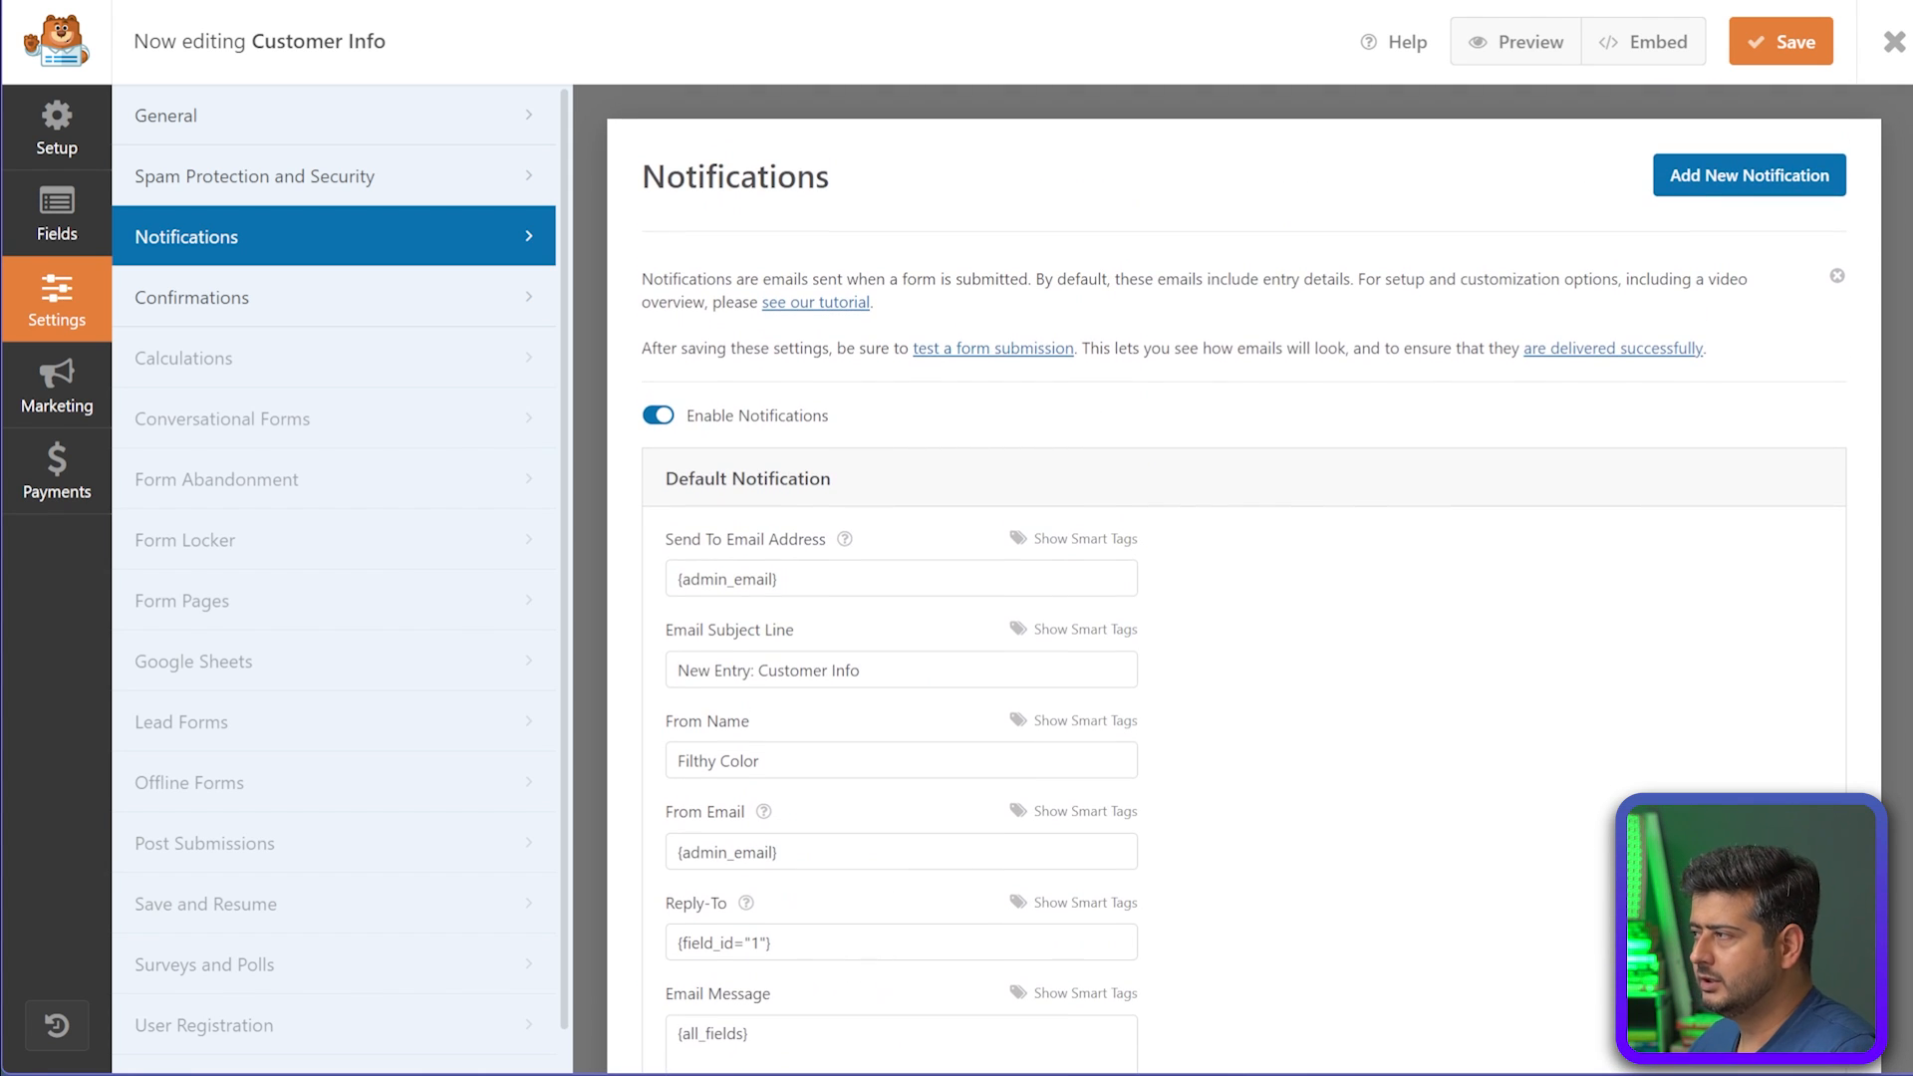
# Turn off email notifications for the form, acknowledge the notice, and turn them on again
pyautogui.click(659, 416)
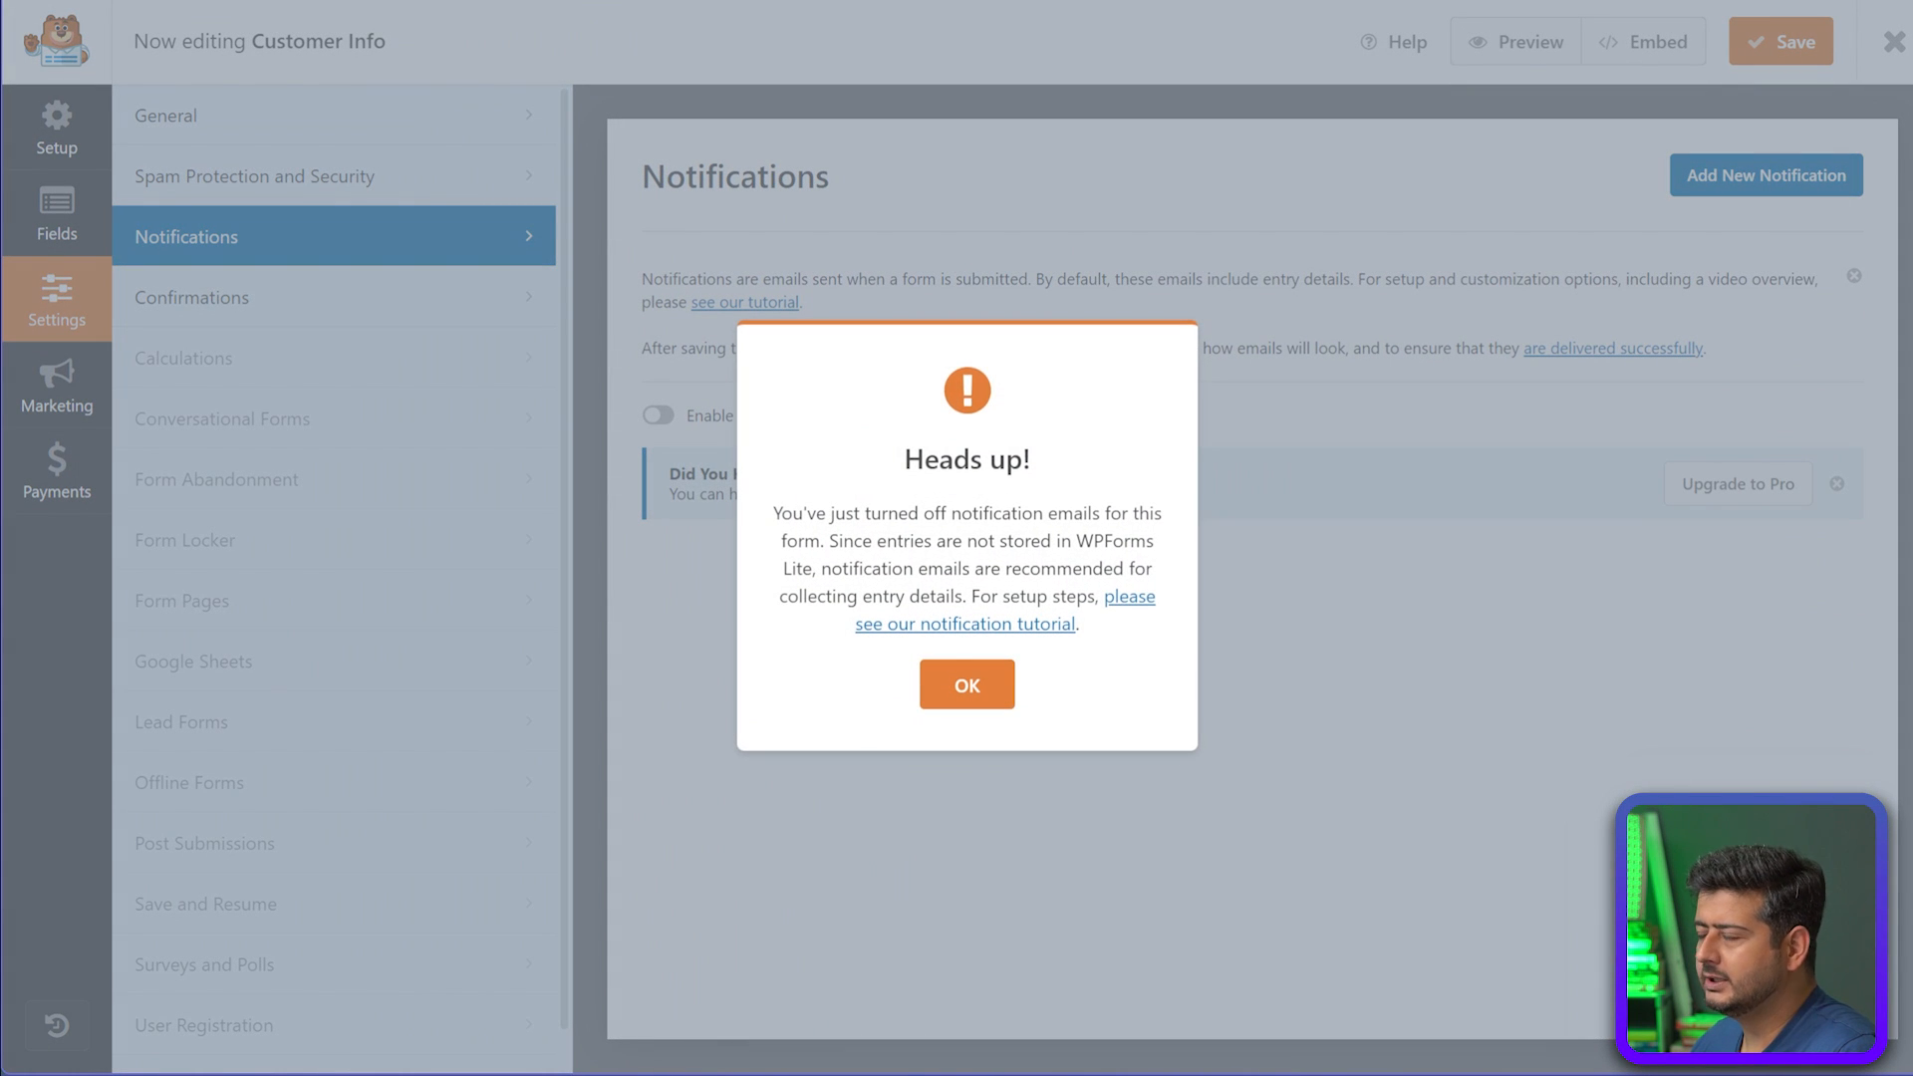
pyautogui.click(966, 684)
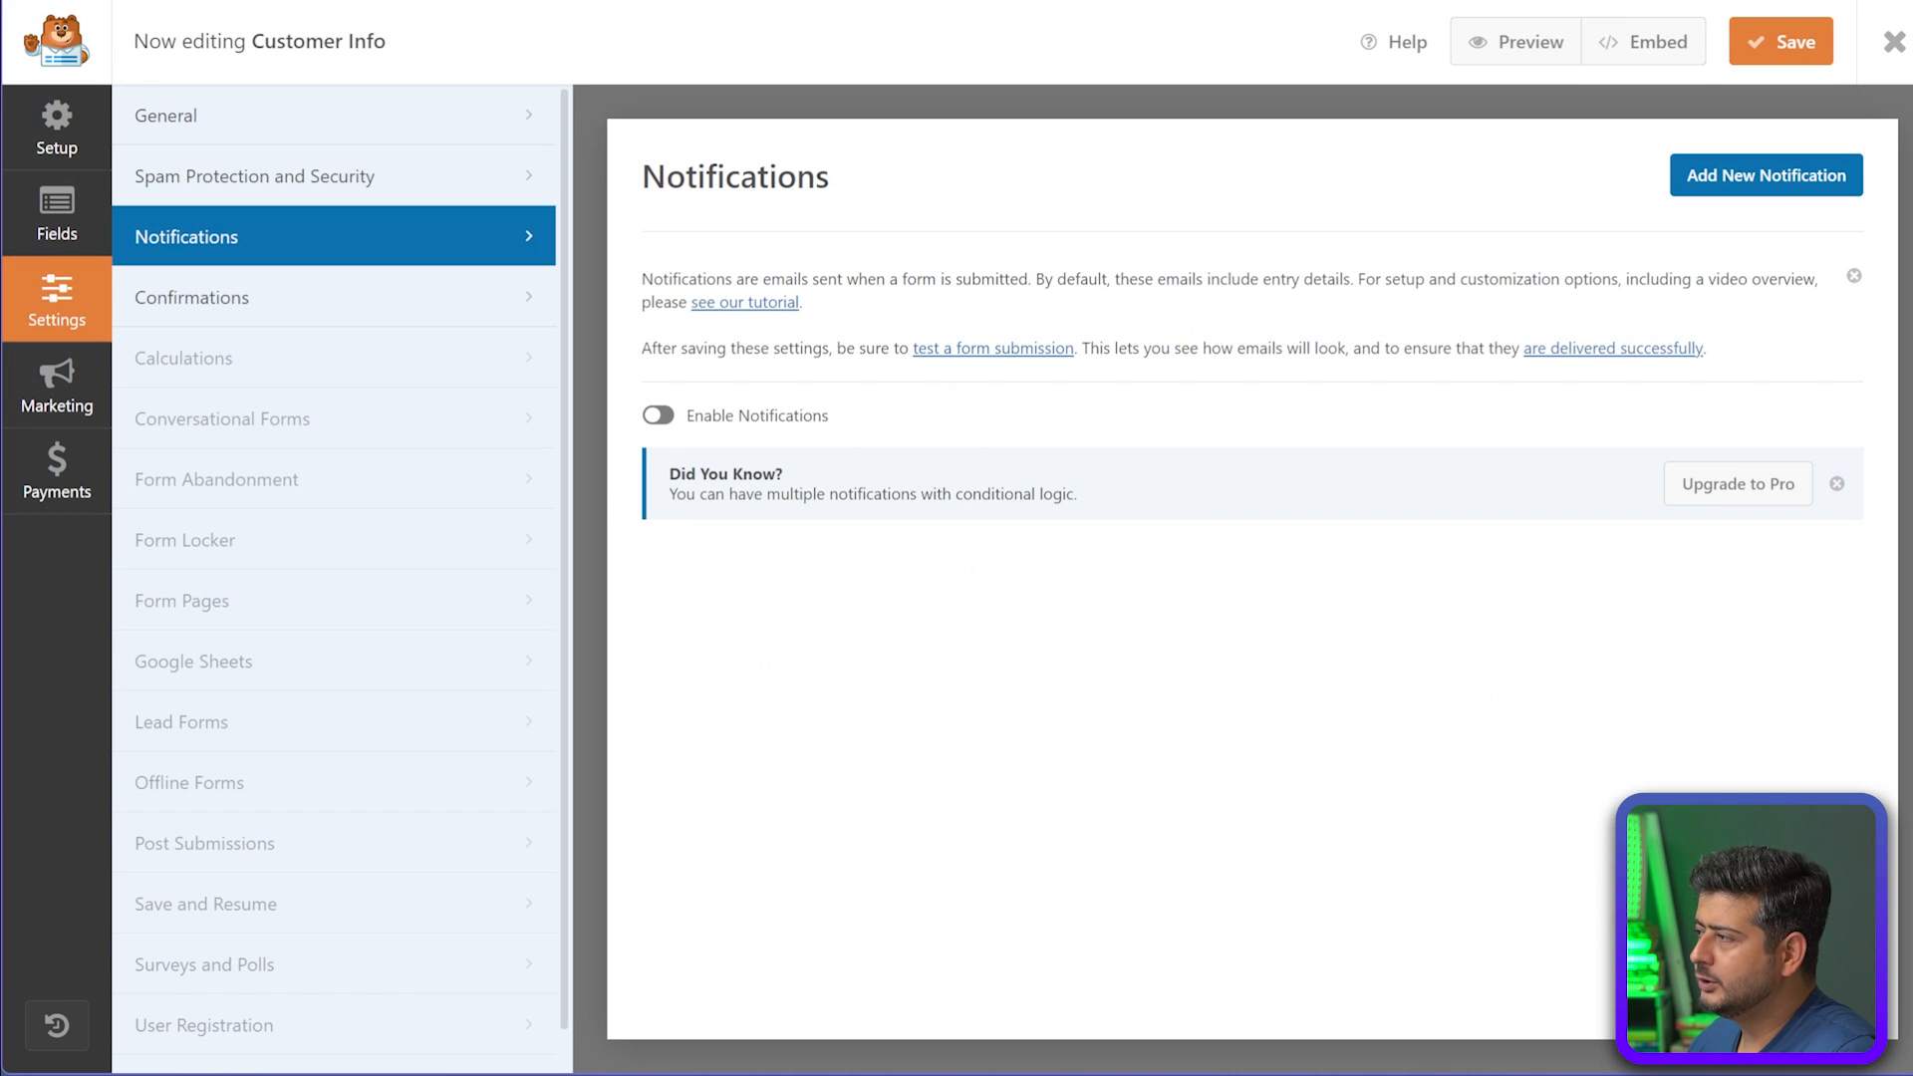
pyautogui.click(659, 416)
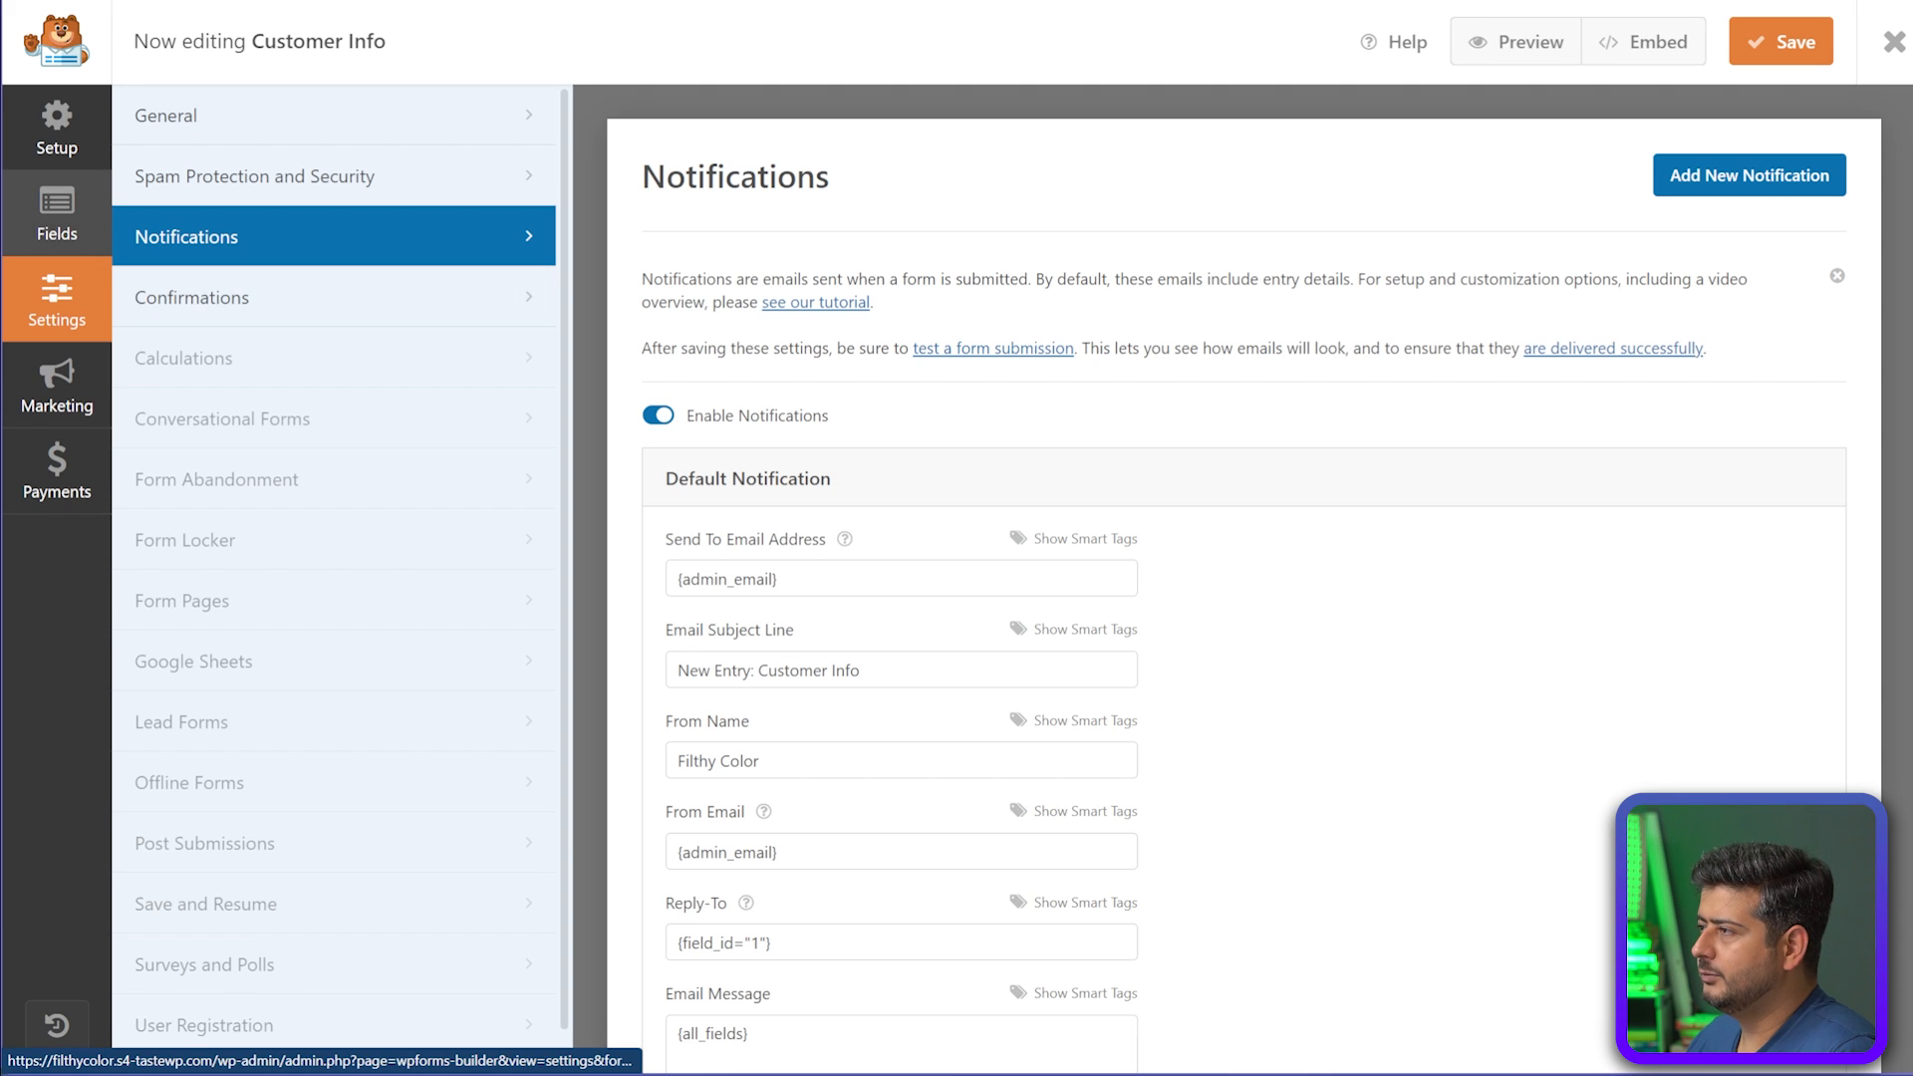
# Save the Customer Info form from its fields view and copy its embed shortcode
pyautogui.click(57, 212)
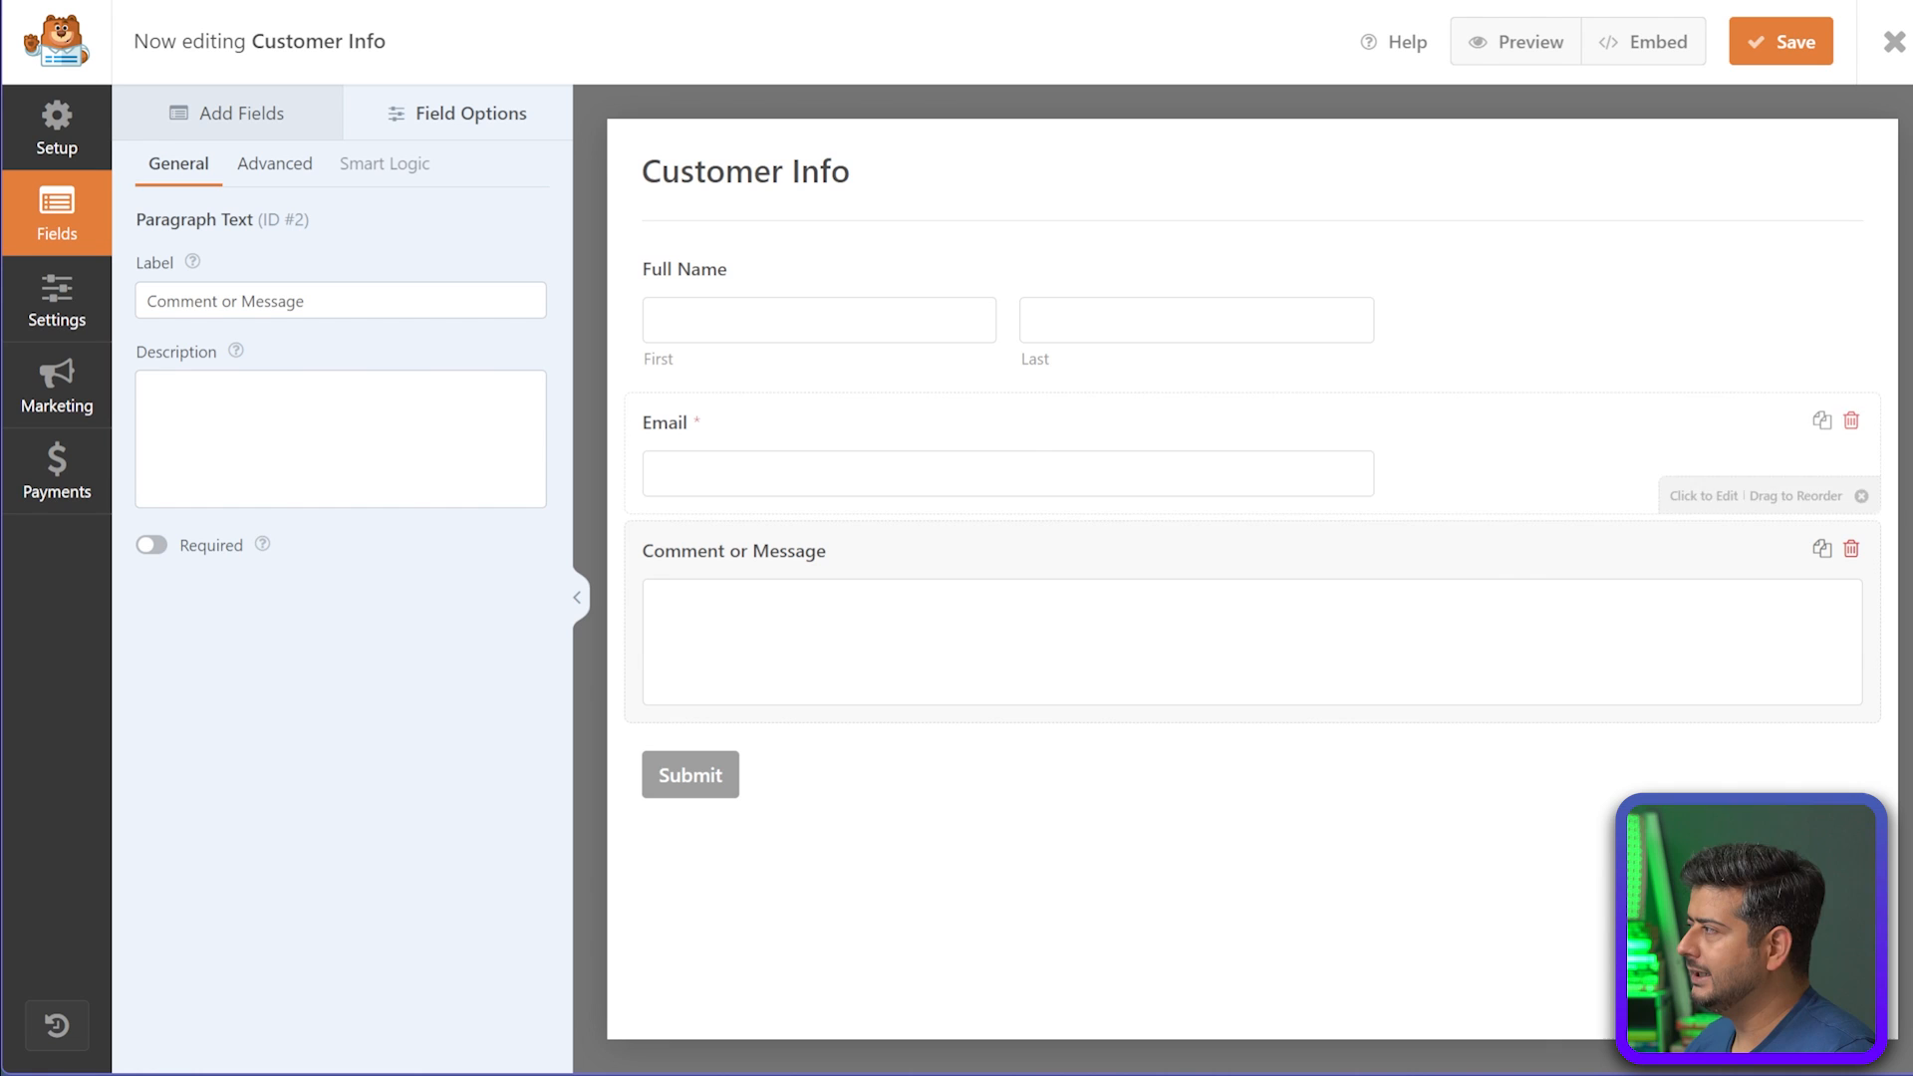
pyautogui.click(1782, 42)
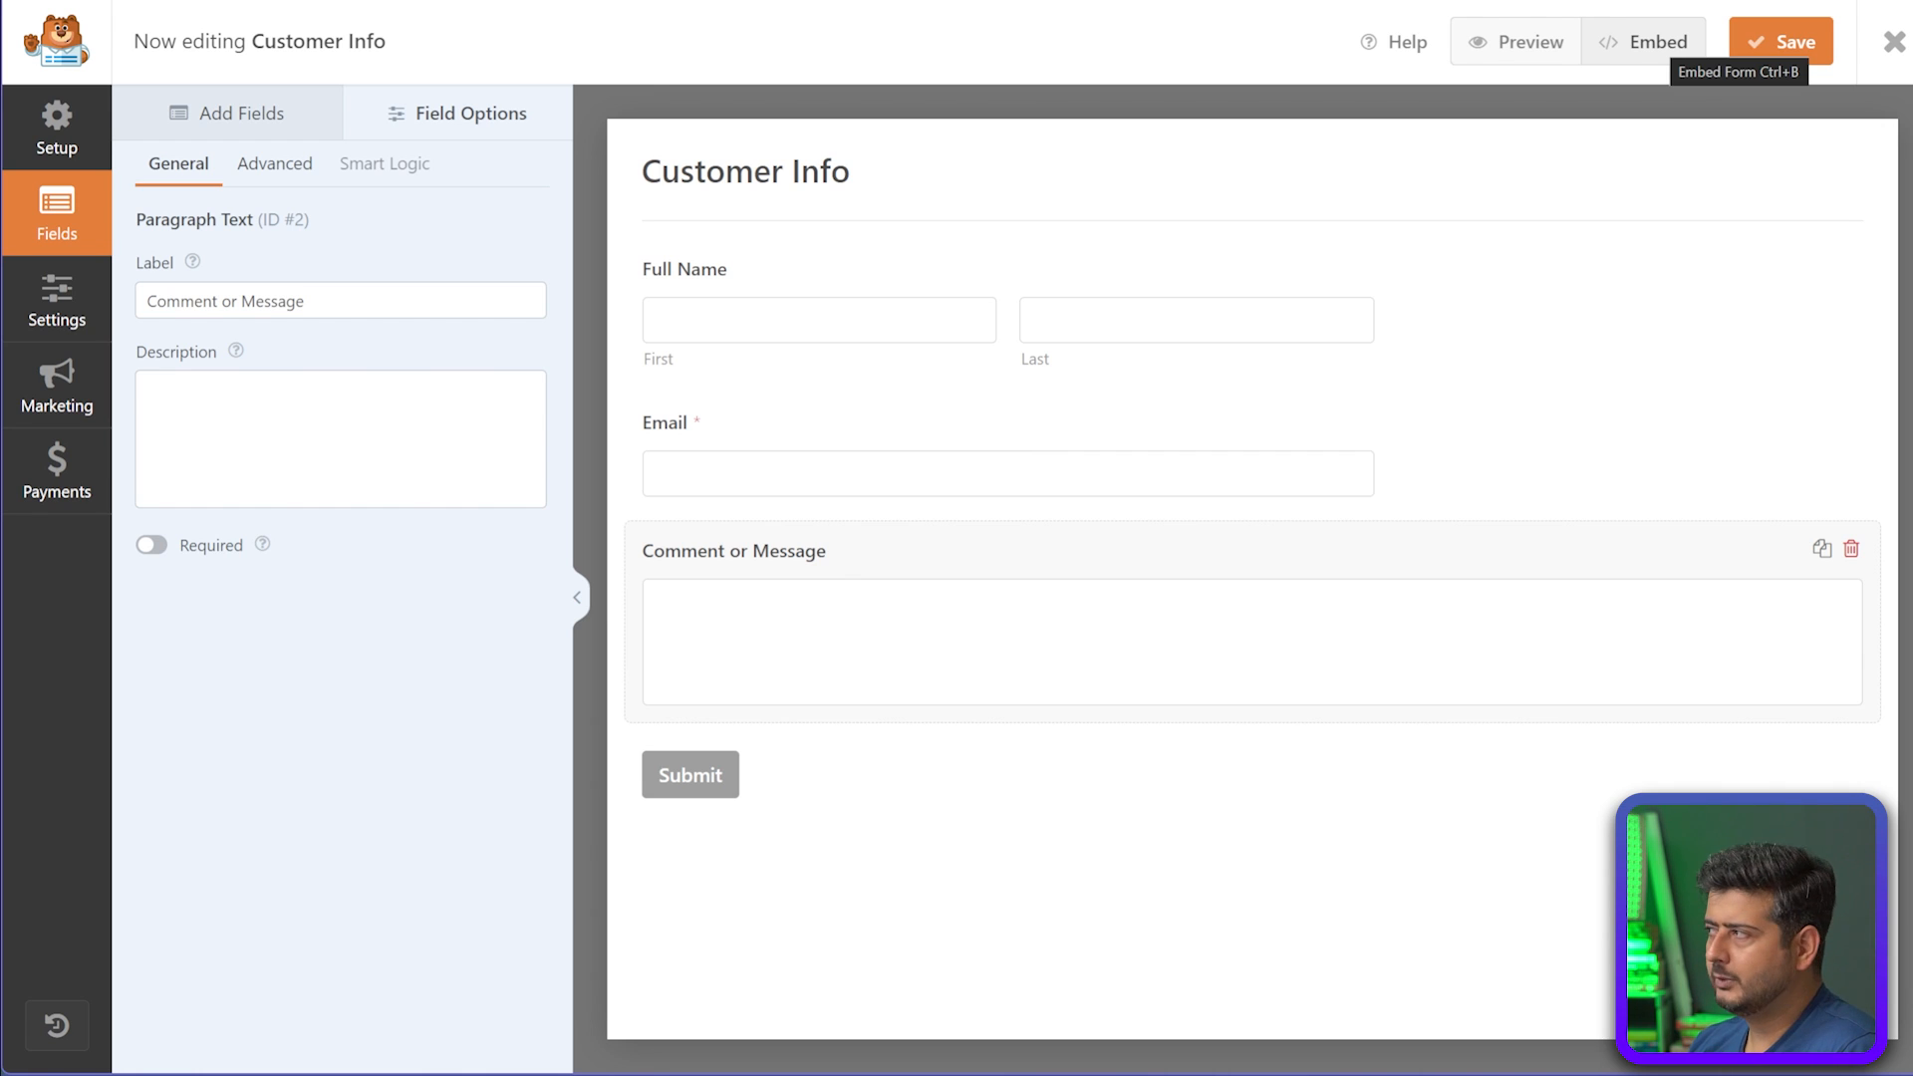
pyautogui.click(1644, 41)
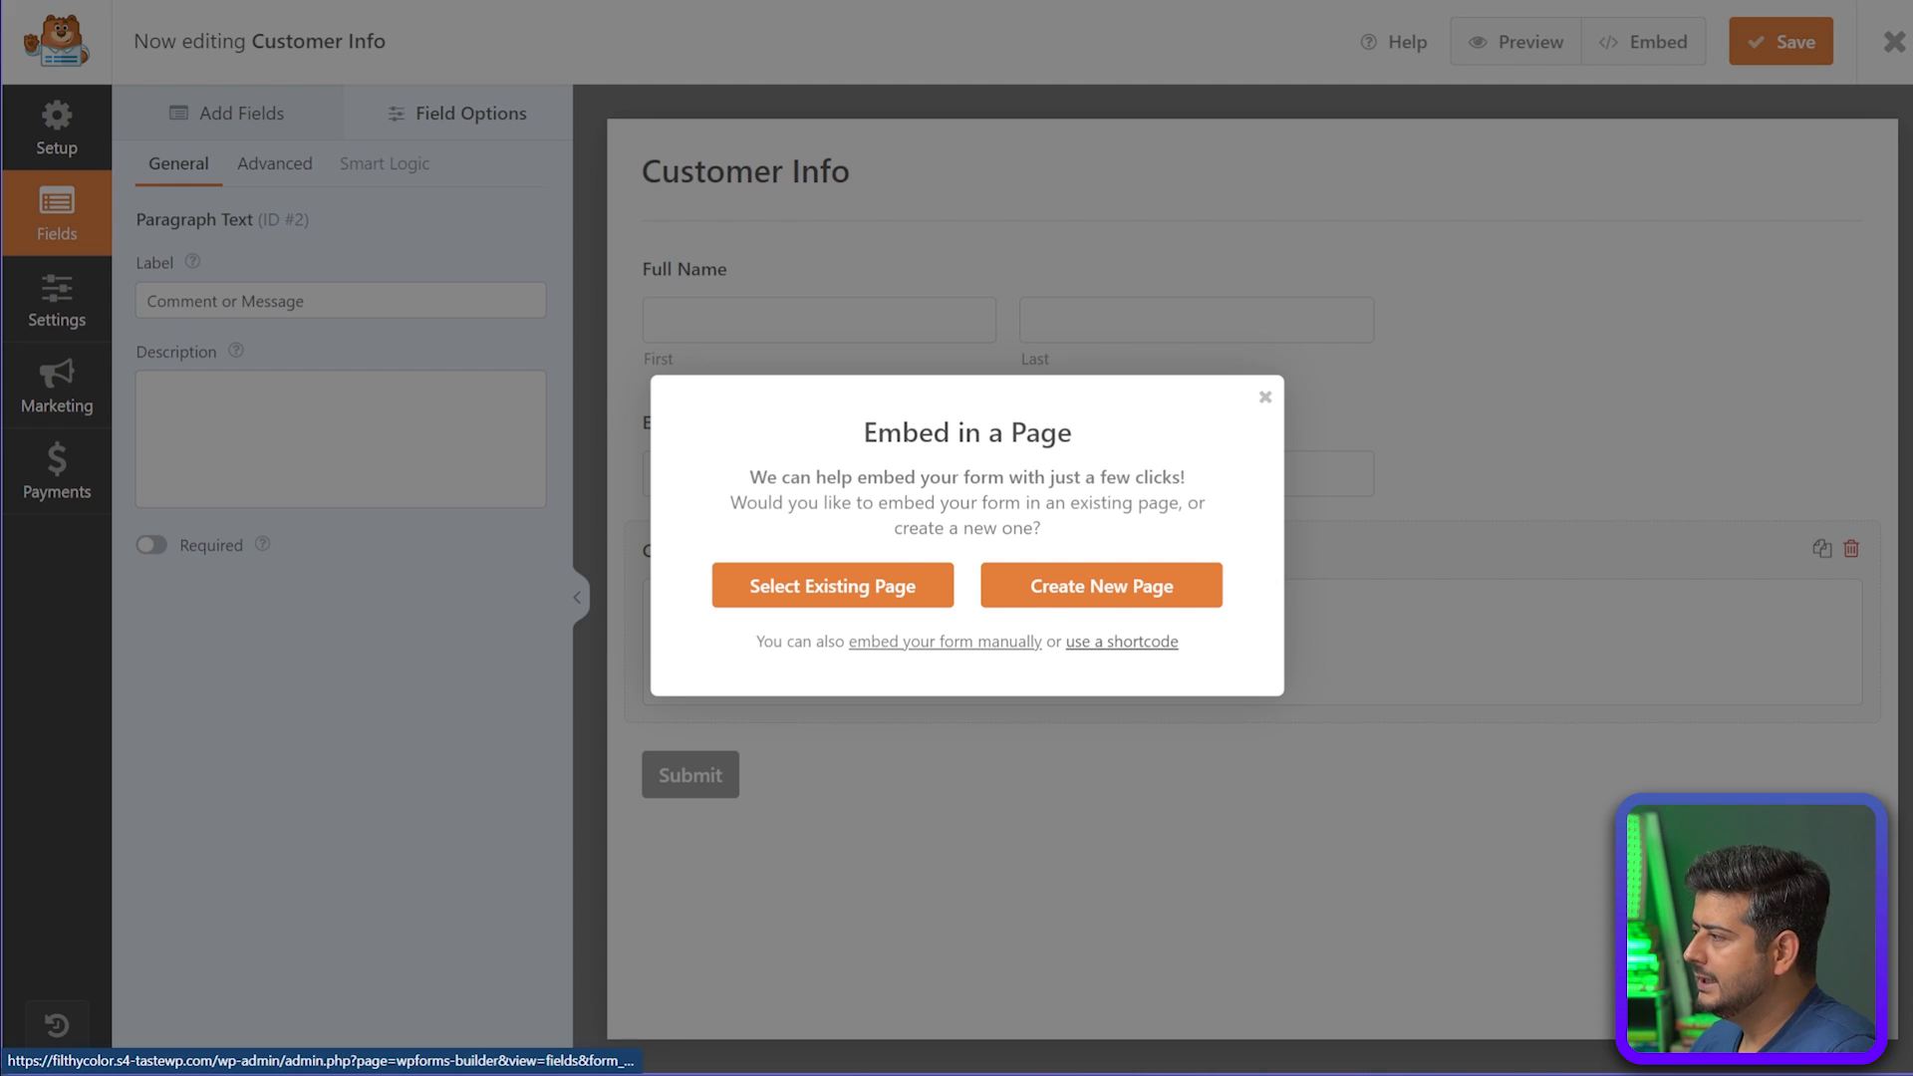
pyautogui.click(1121, 640)
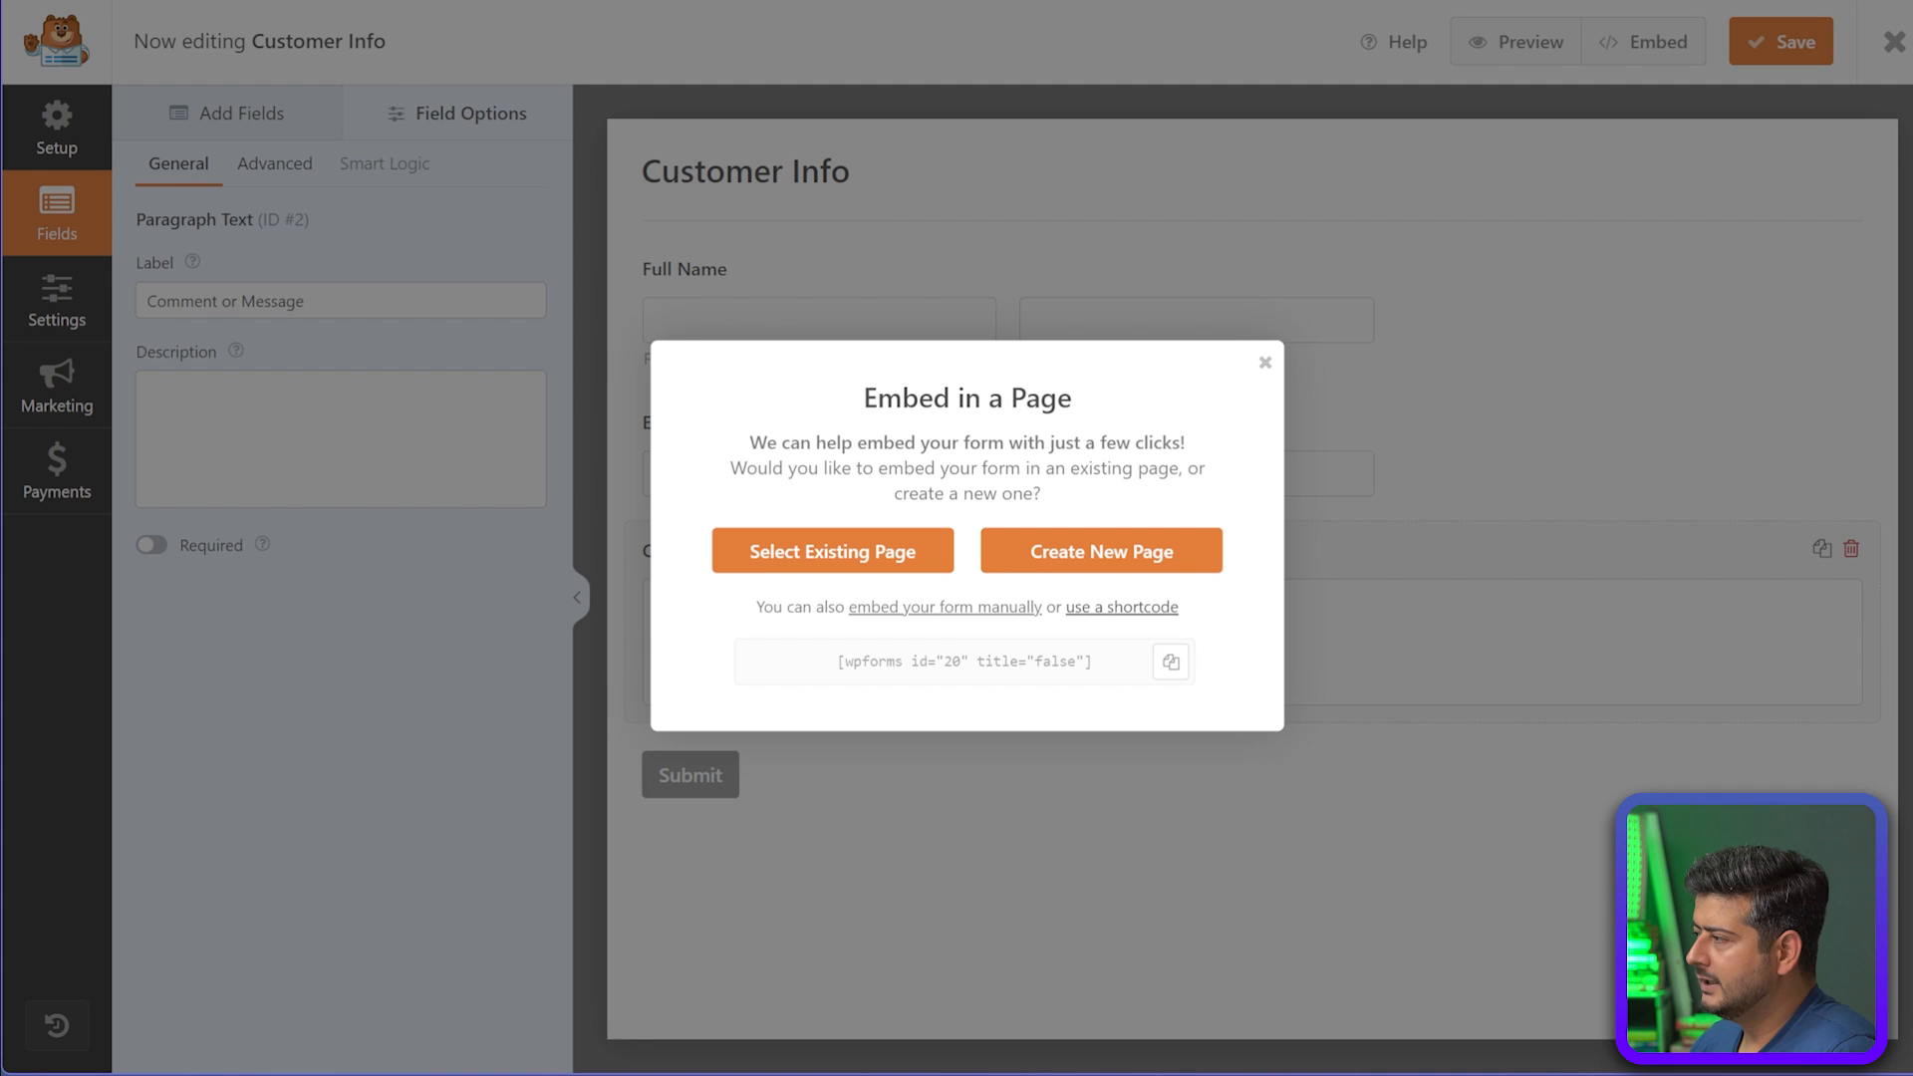
pyautogui.click(1170, 661)
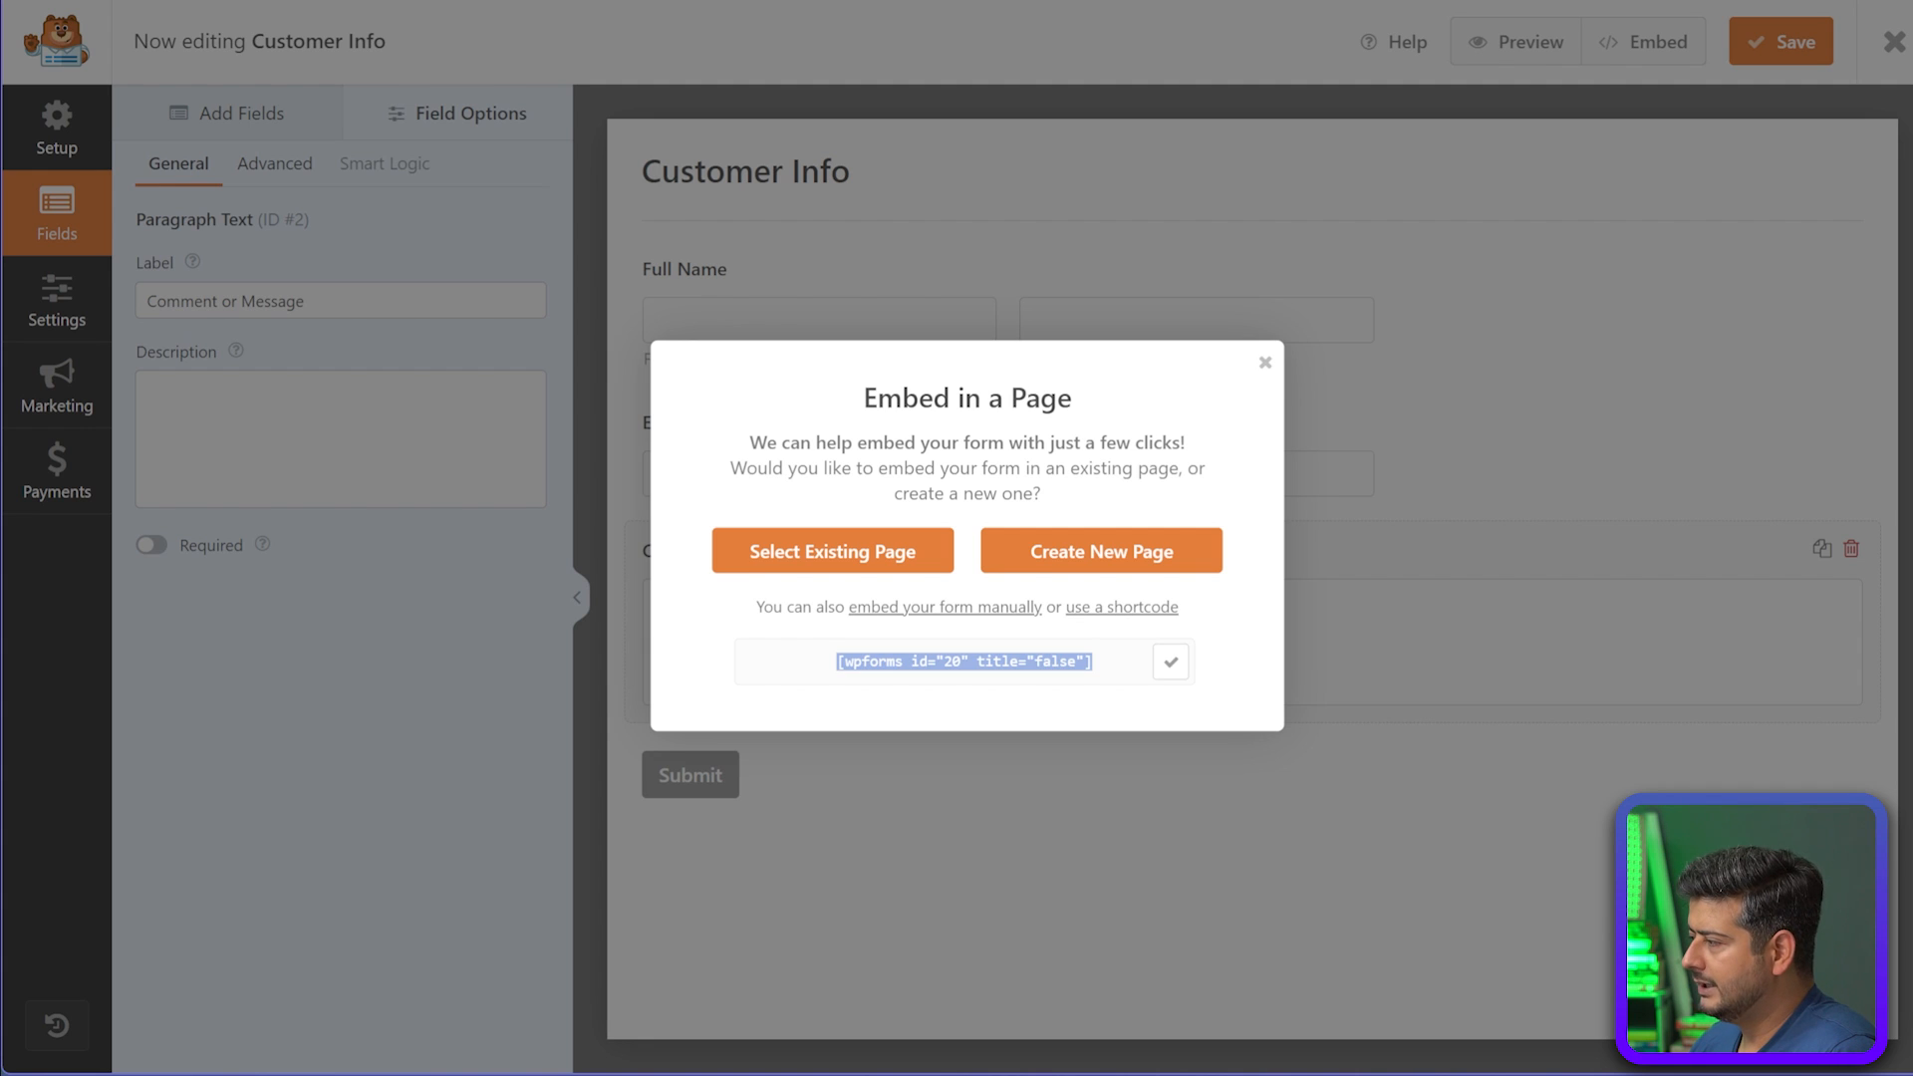
# Switch to Notepad++, paste the shortcode [wpforms id="20" title="false"] followed by two line breaks, and return to the form builder
pyautogui.hotkey('alt', 'Tab')
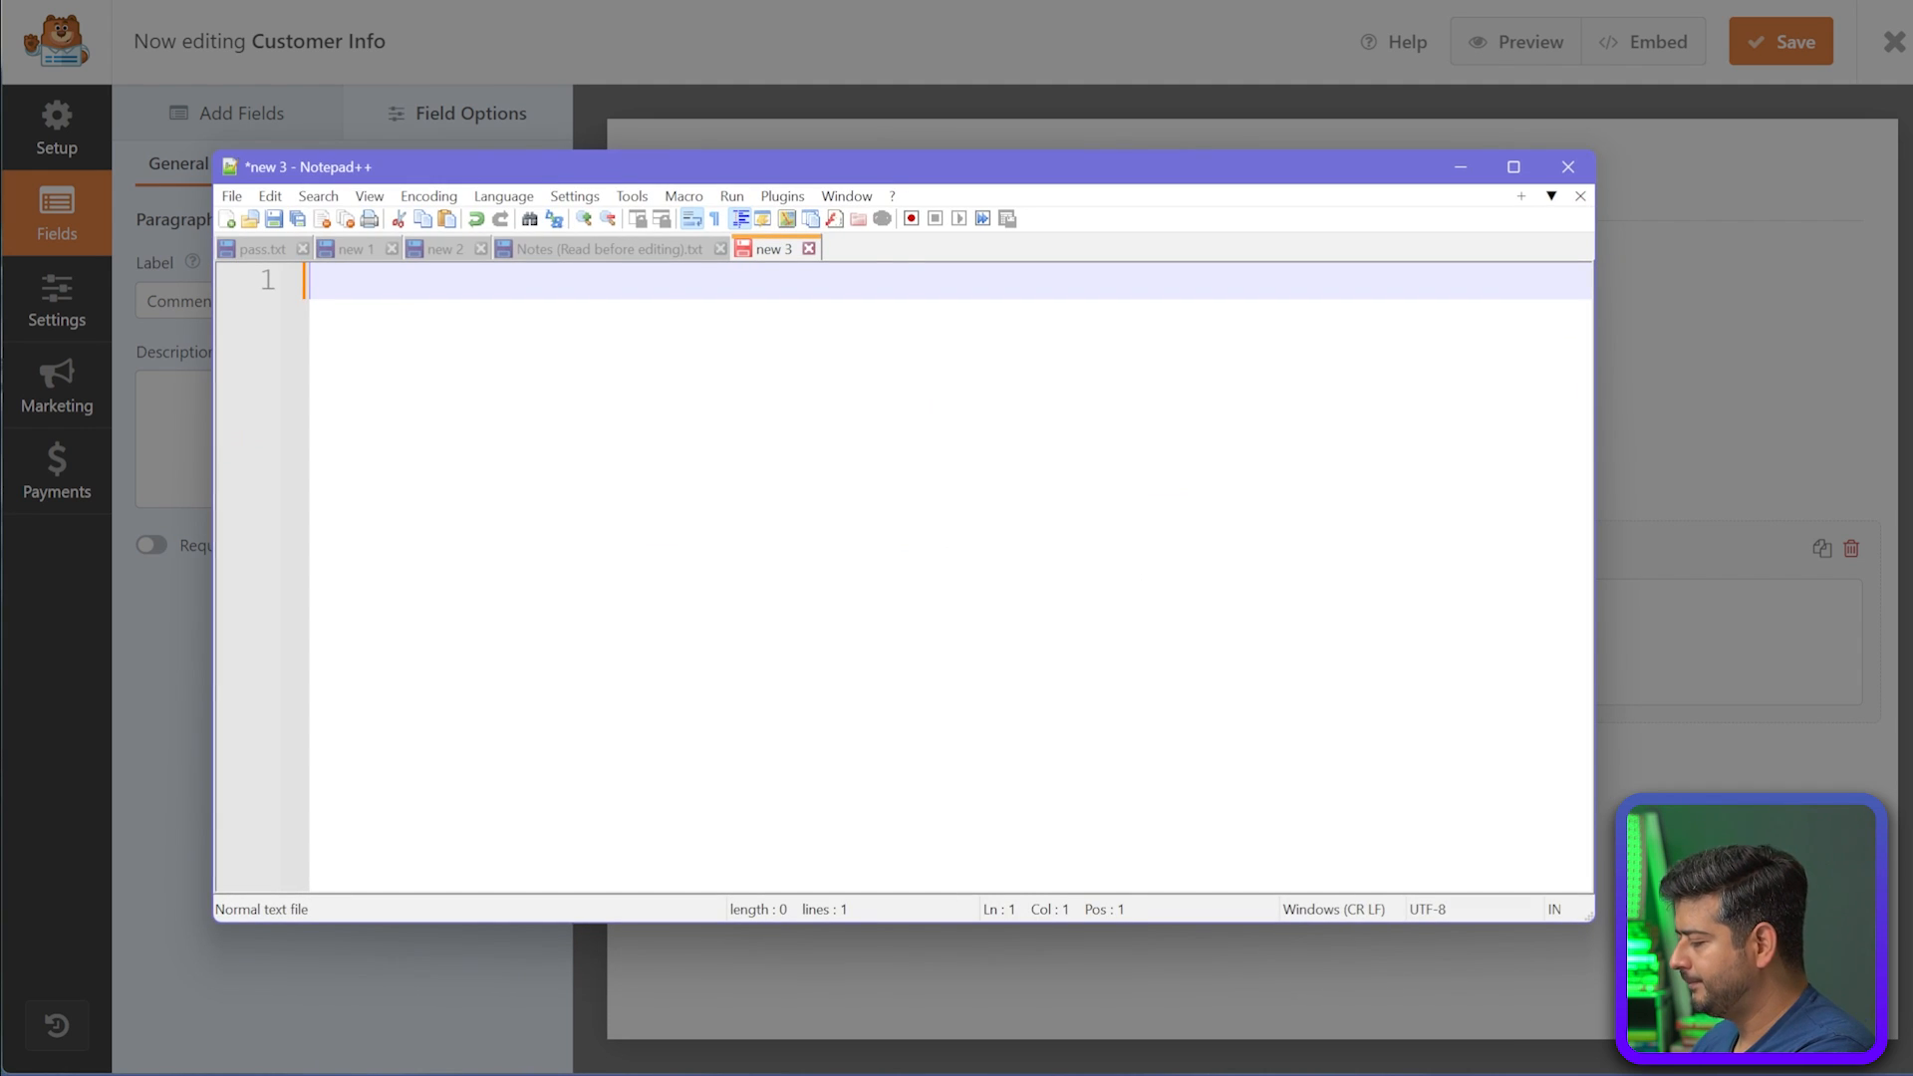
pyautogui.hotkey('ctrl', 'v')
pyautogui.press('Return')
pyautogui.press('Return')
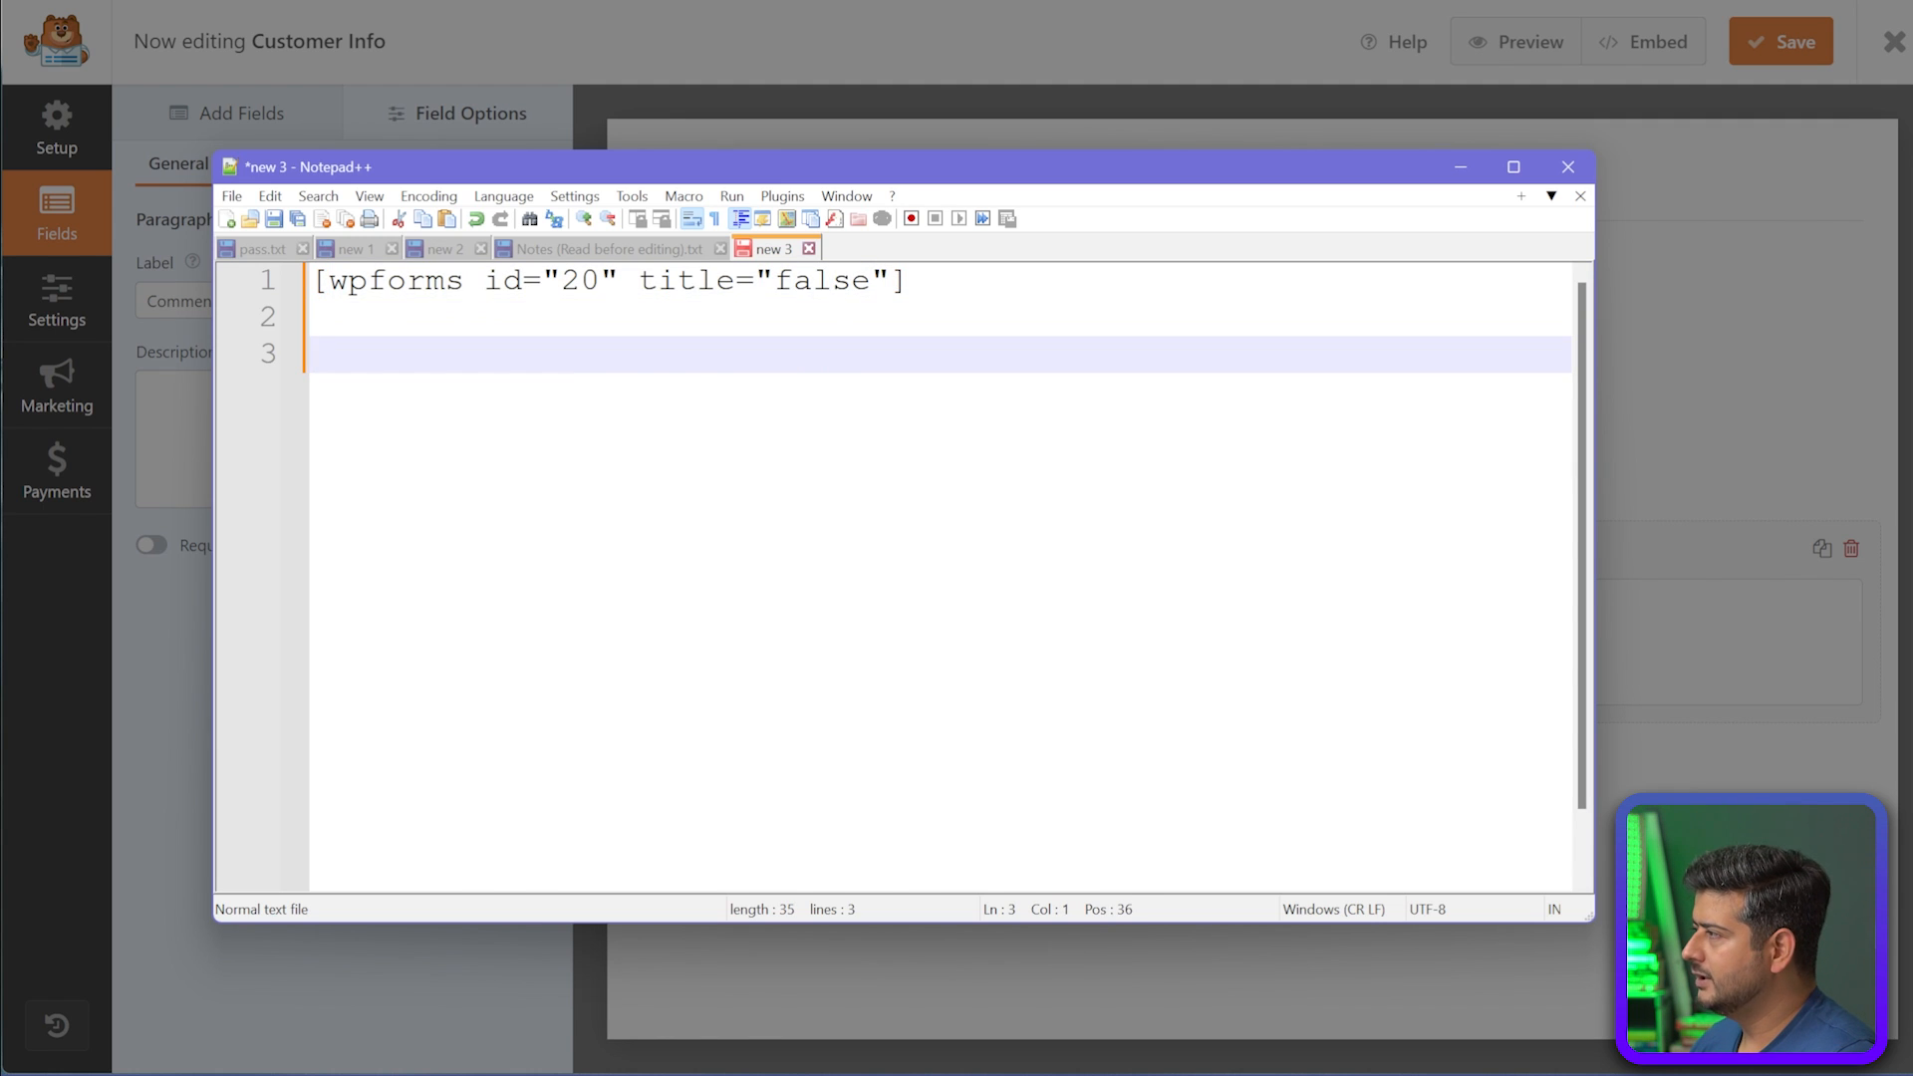
pyautogui.hotkey('alt', 'Tab')
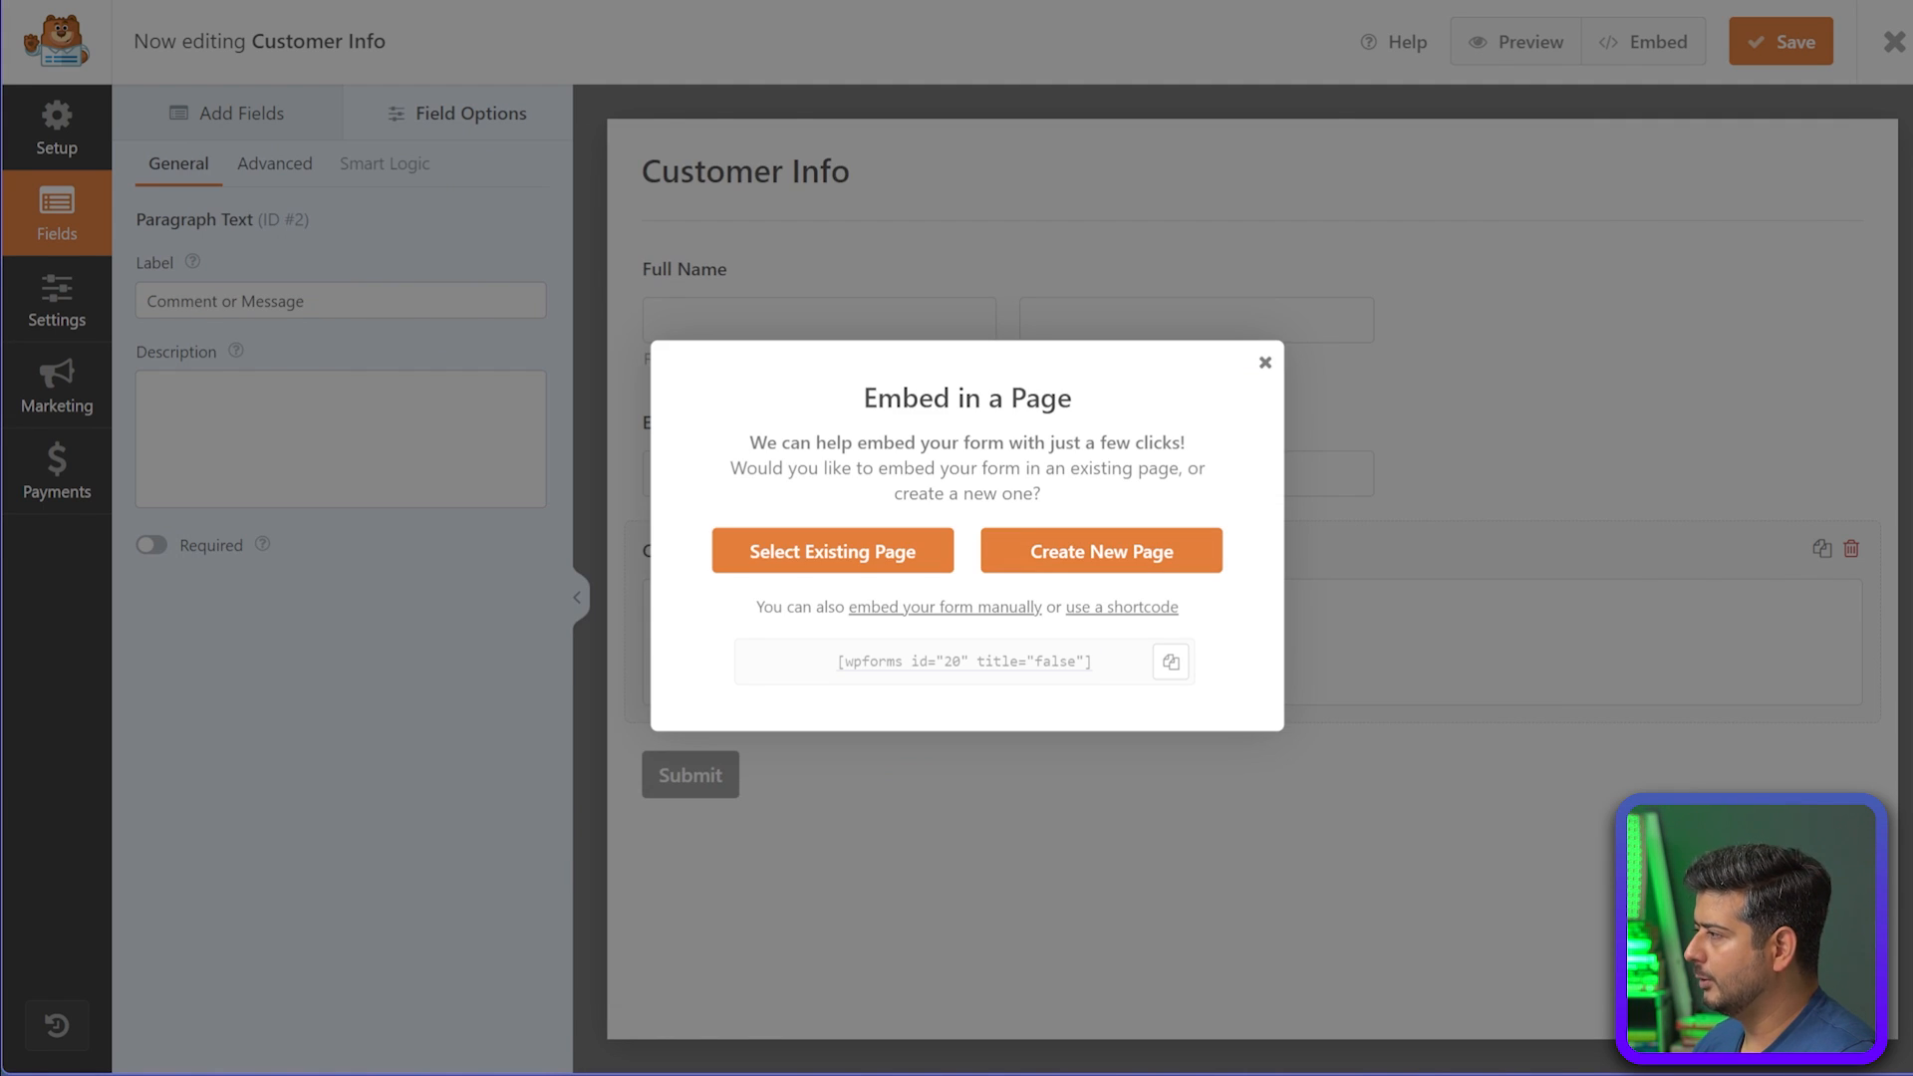
# Close the embed dialog and compare the Customer Info shortcode in the forms overview with the title="false" version in Notepad++
pyautogui.click(1264, 362)
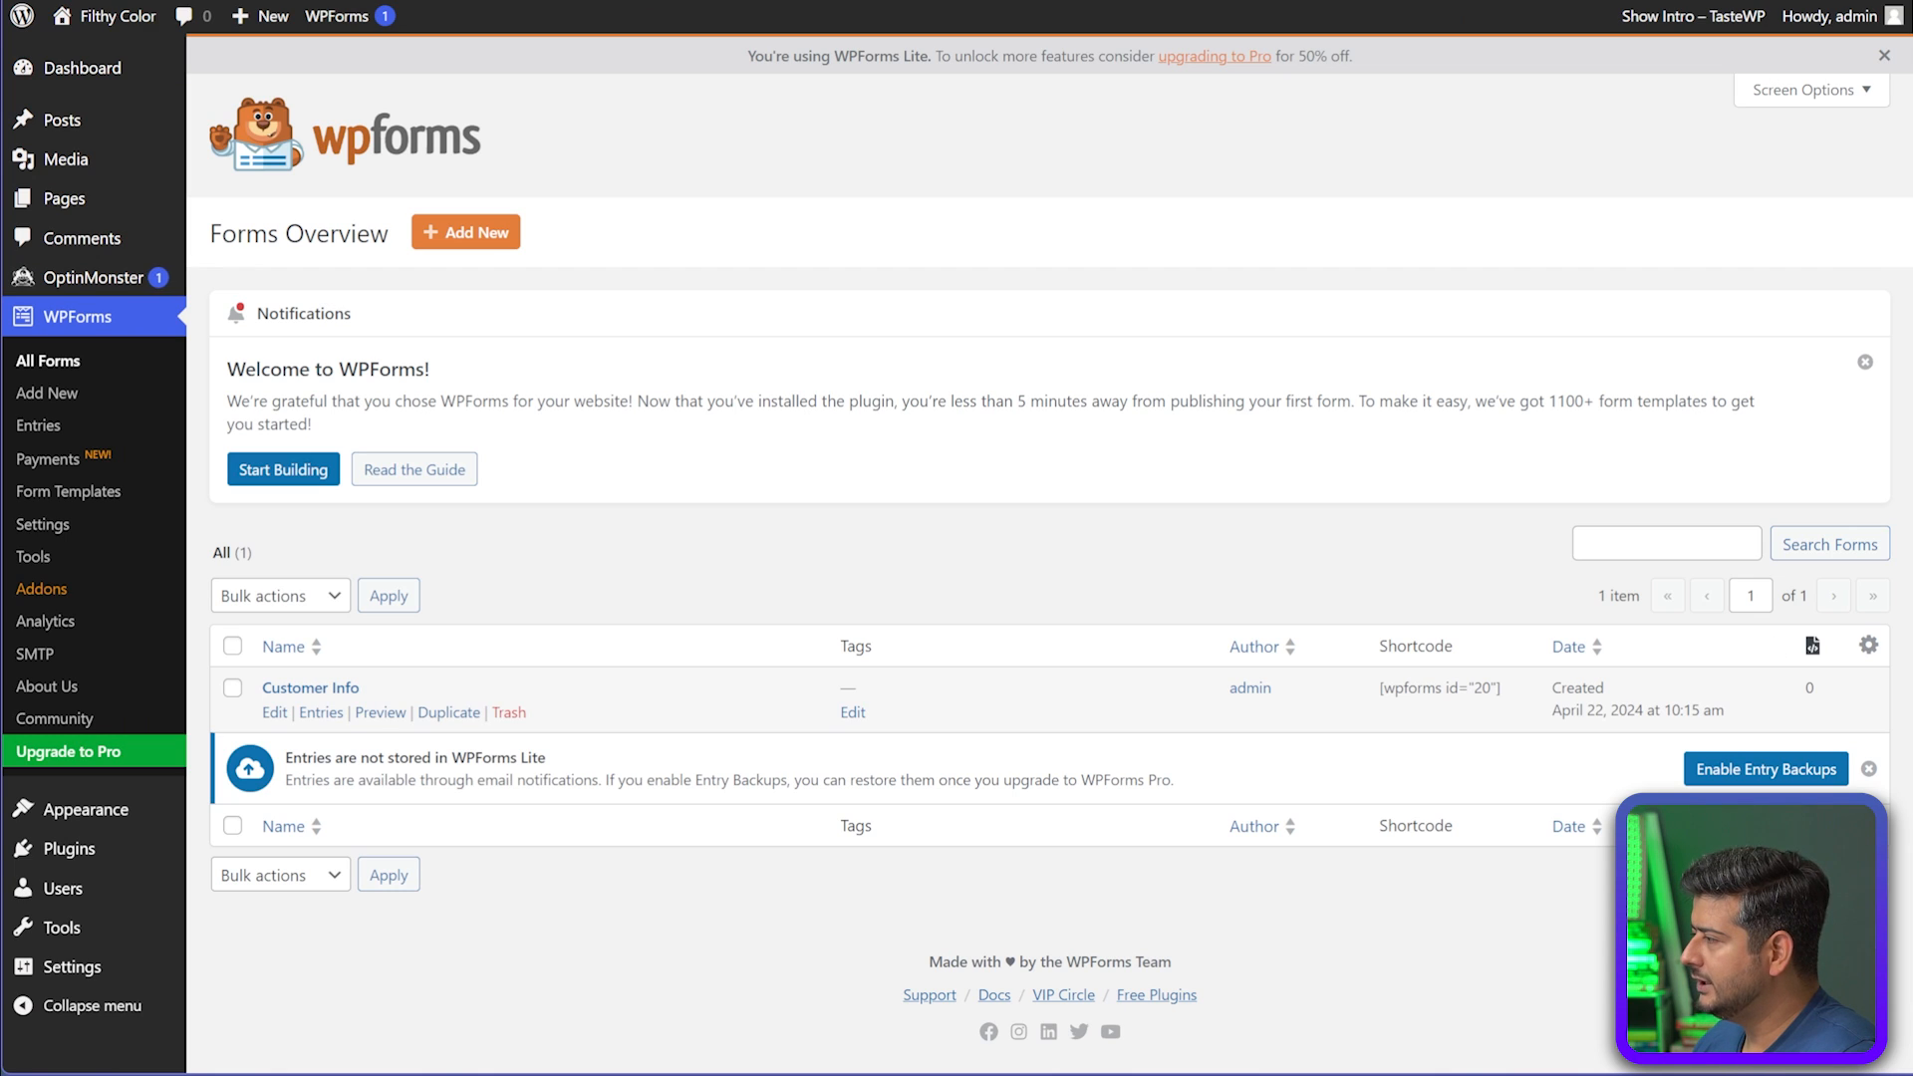
pyautogui.moveTo(1380, 688); pyautogui.dragTo(1500, 688)
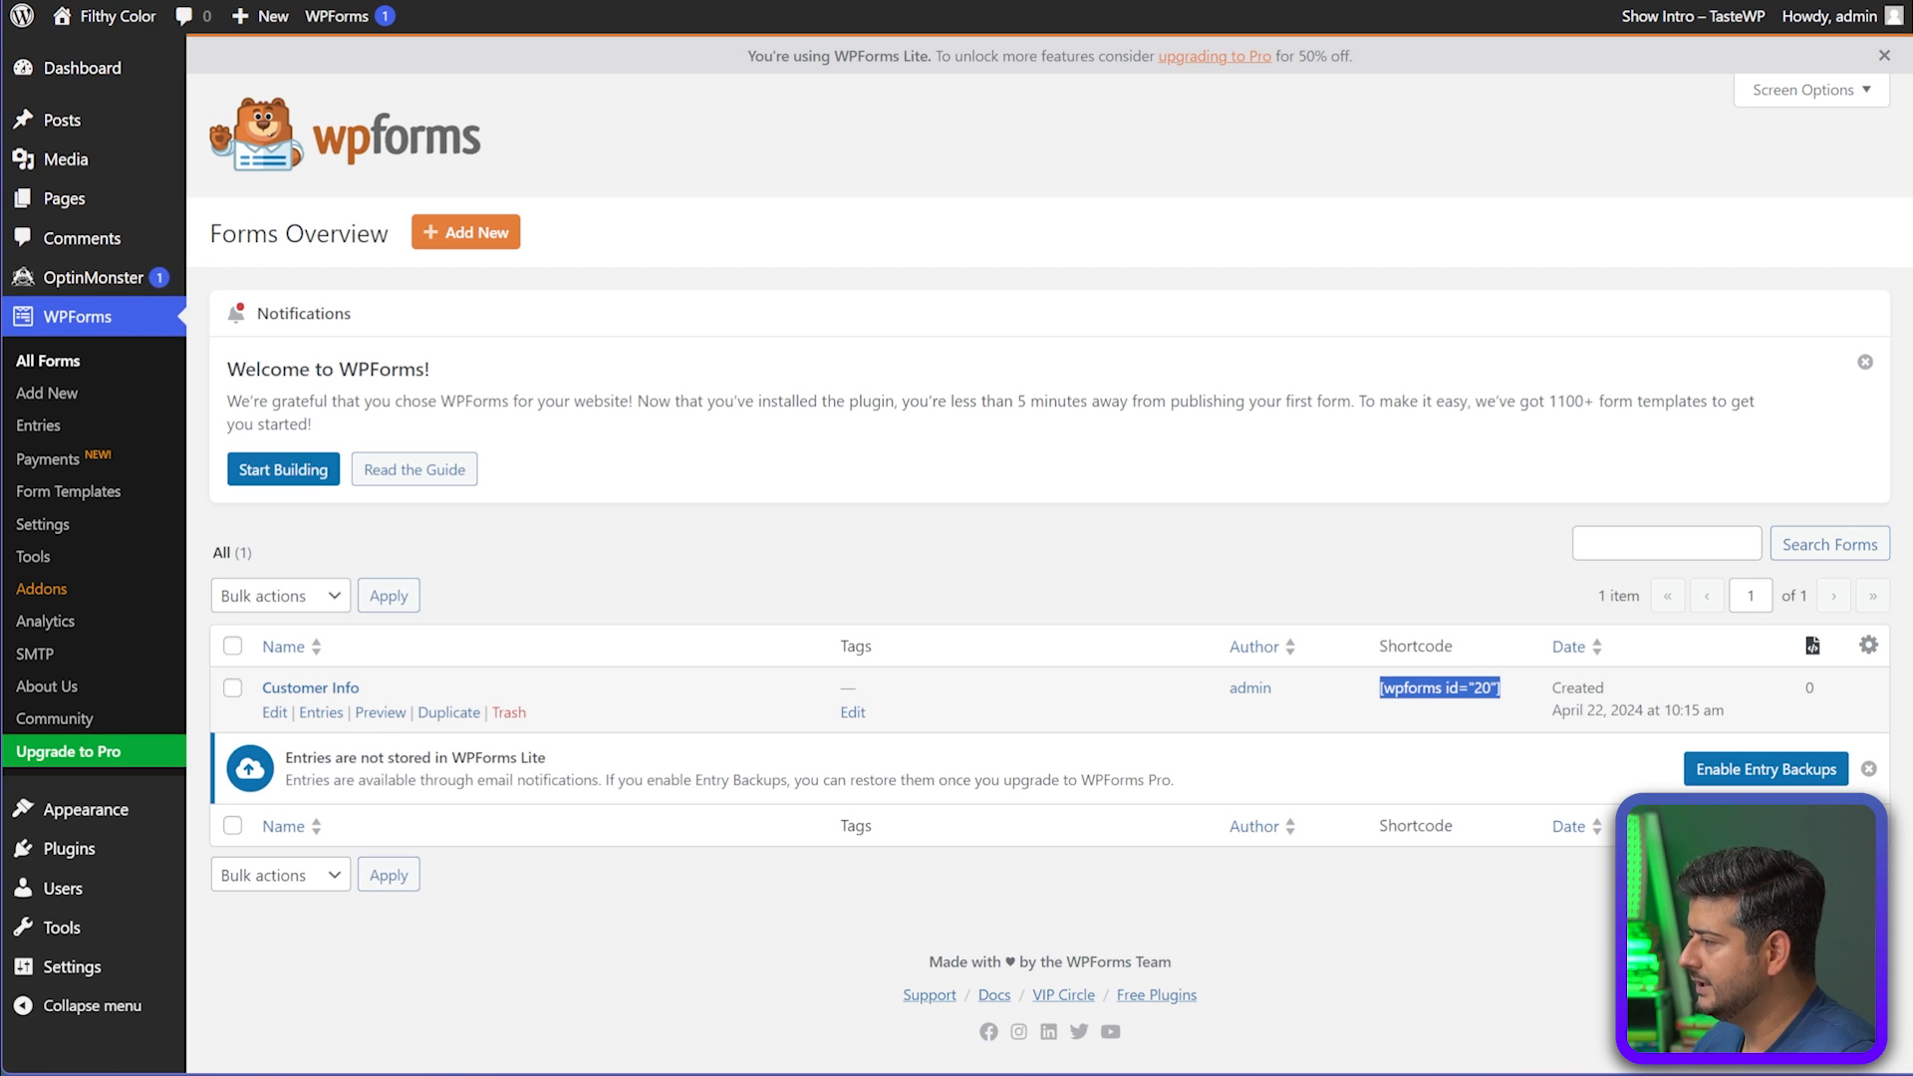
pyautogui.click(1322, 1074)
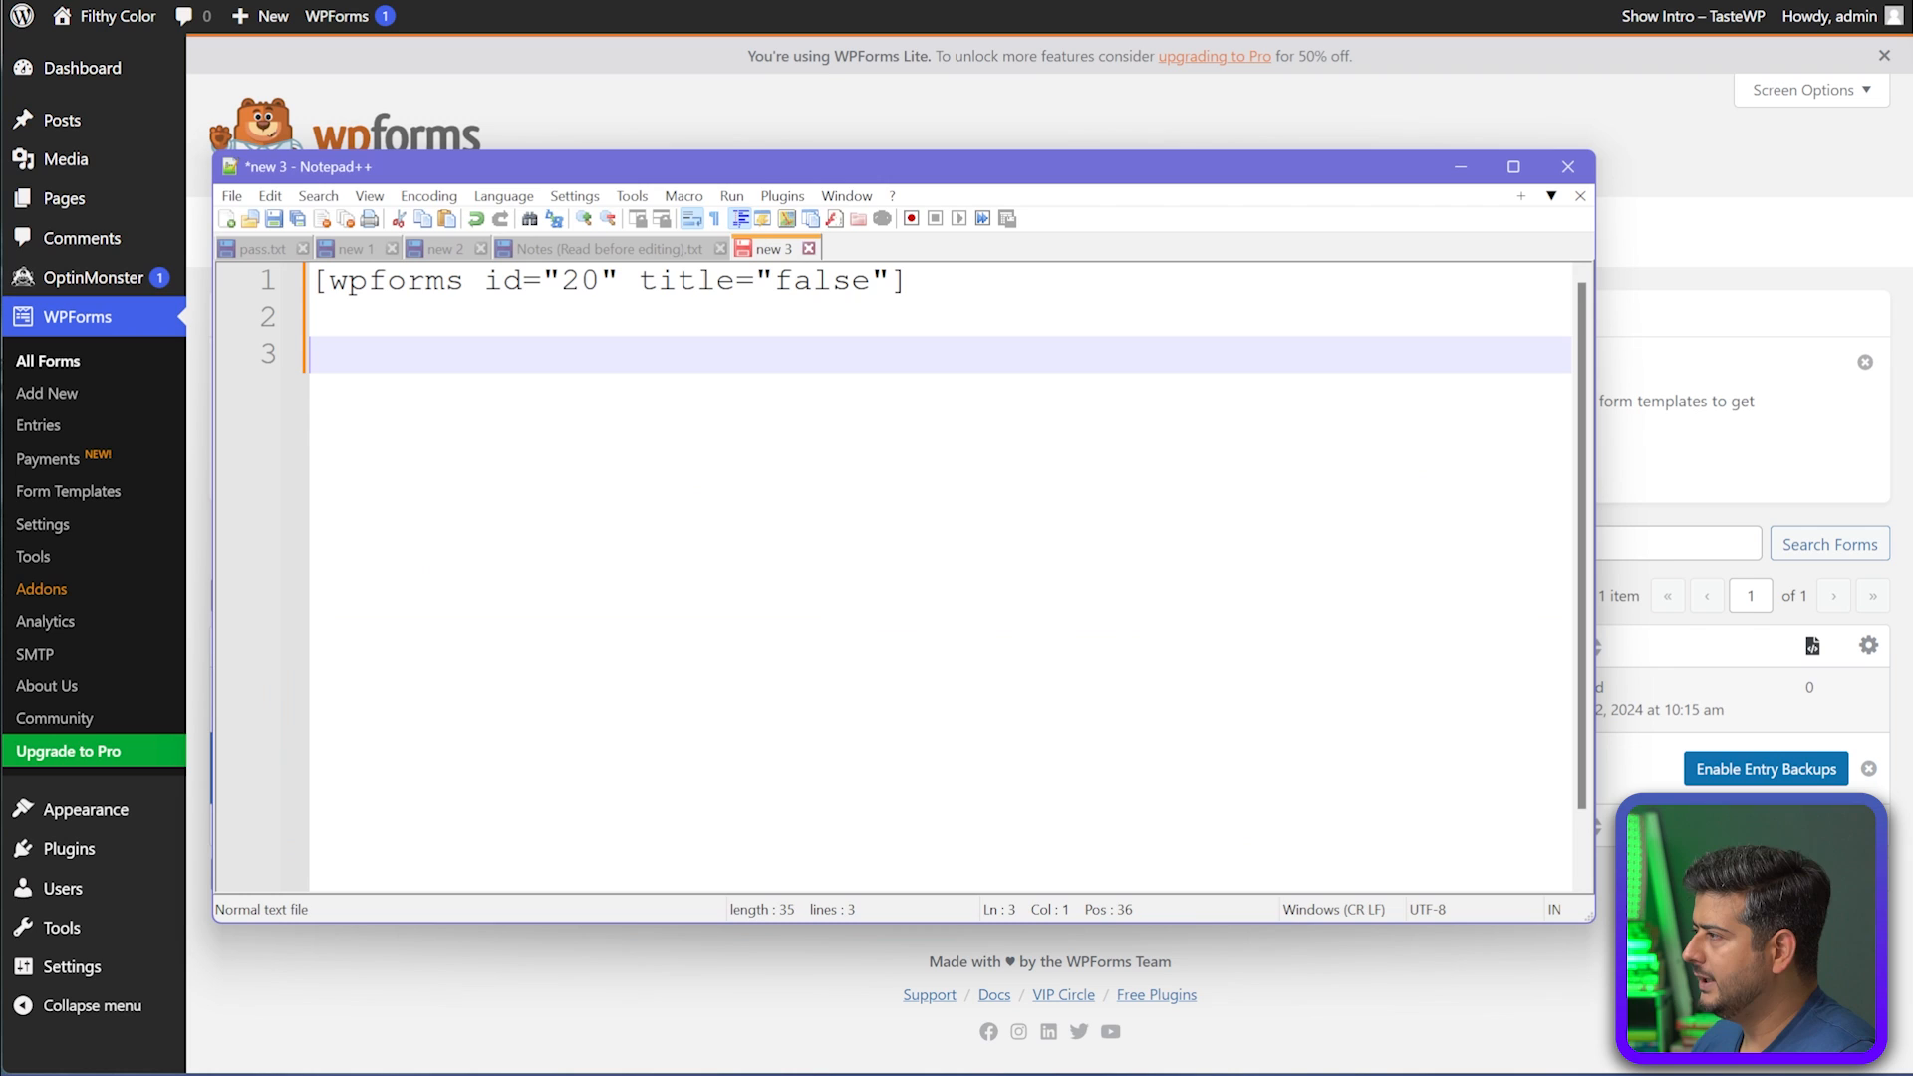
pyautogui.click(639, 281)
pyautogui.hotkey('shift', 'End')
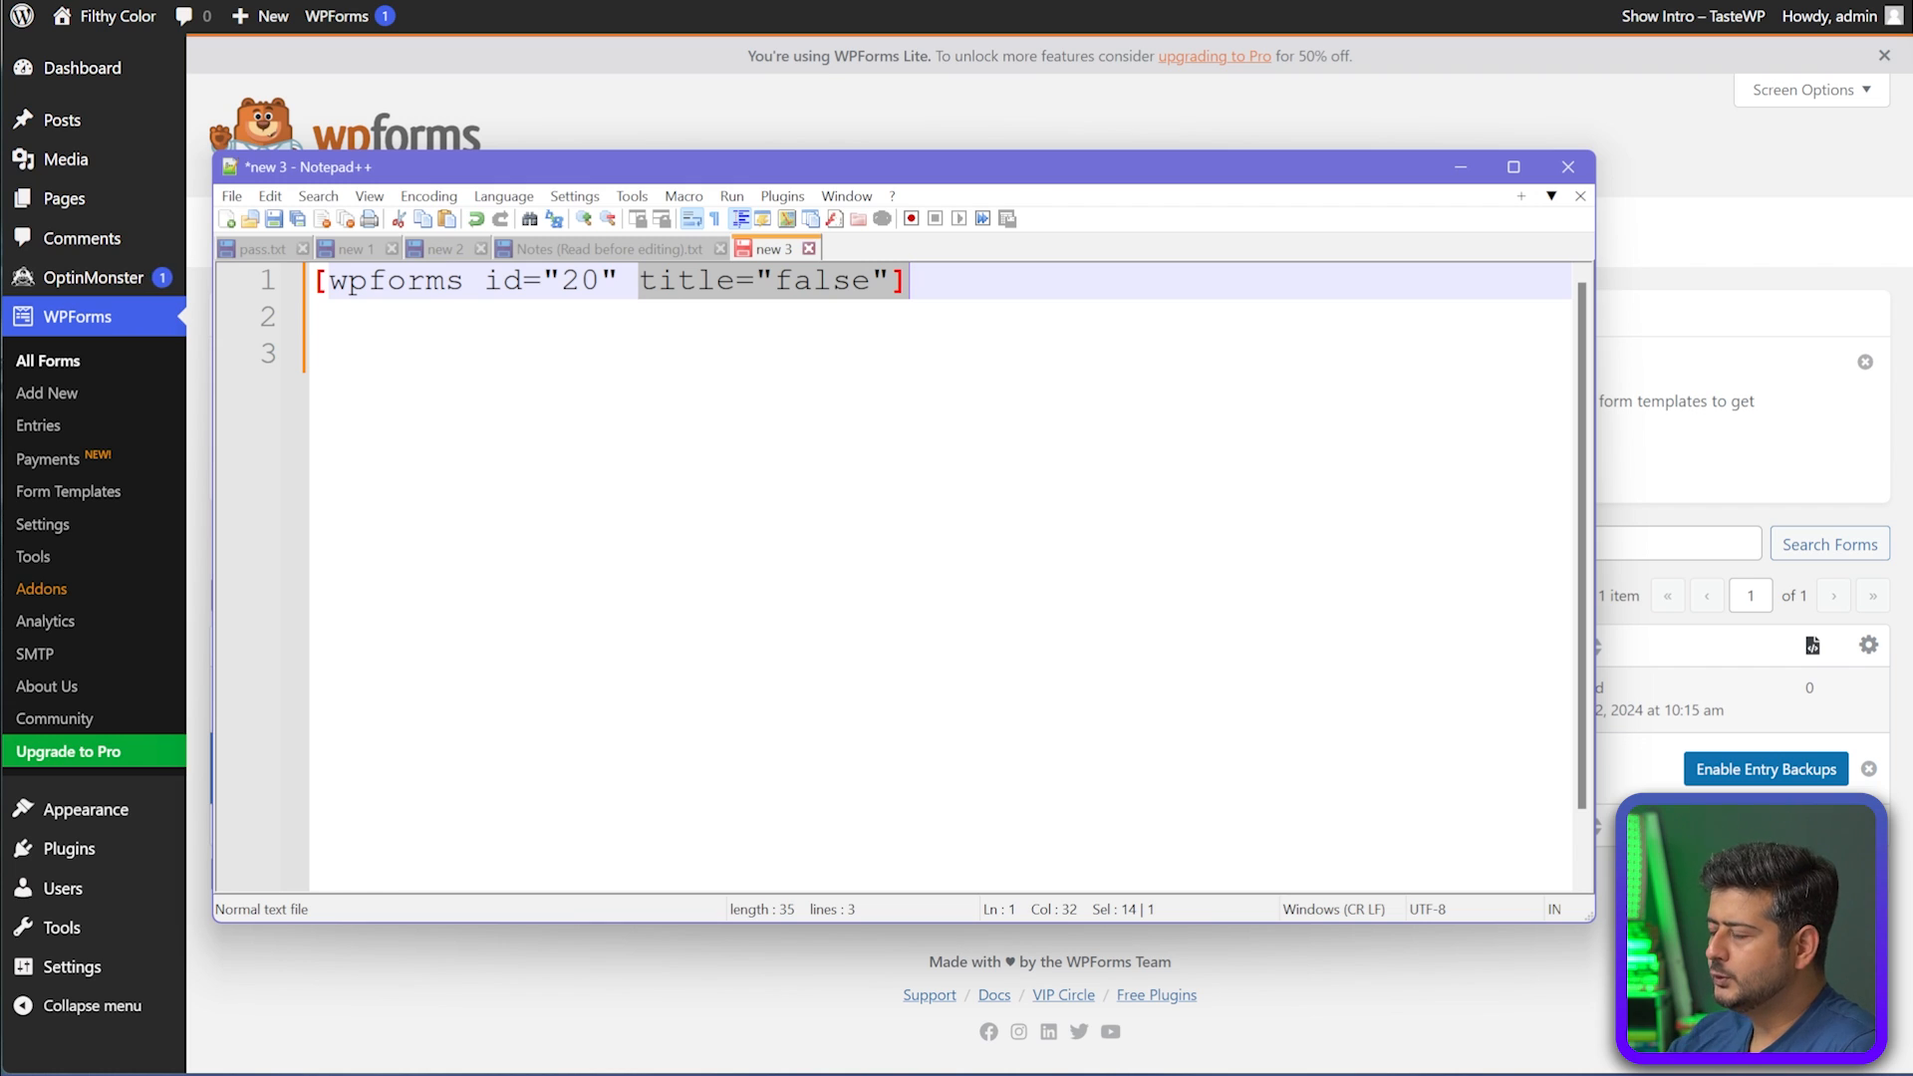
pyautogui.hotkey('alt', 'Tab')
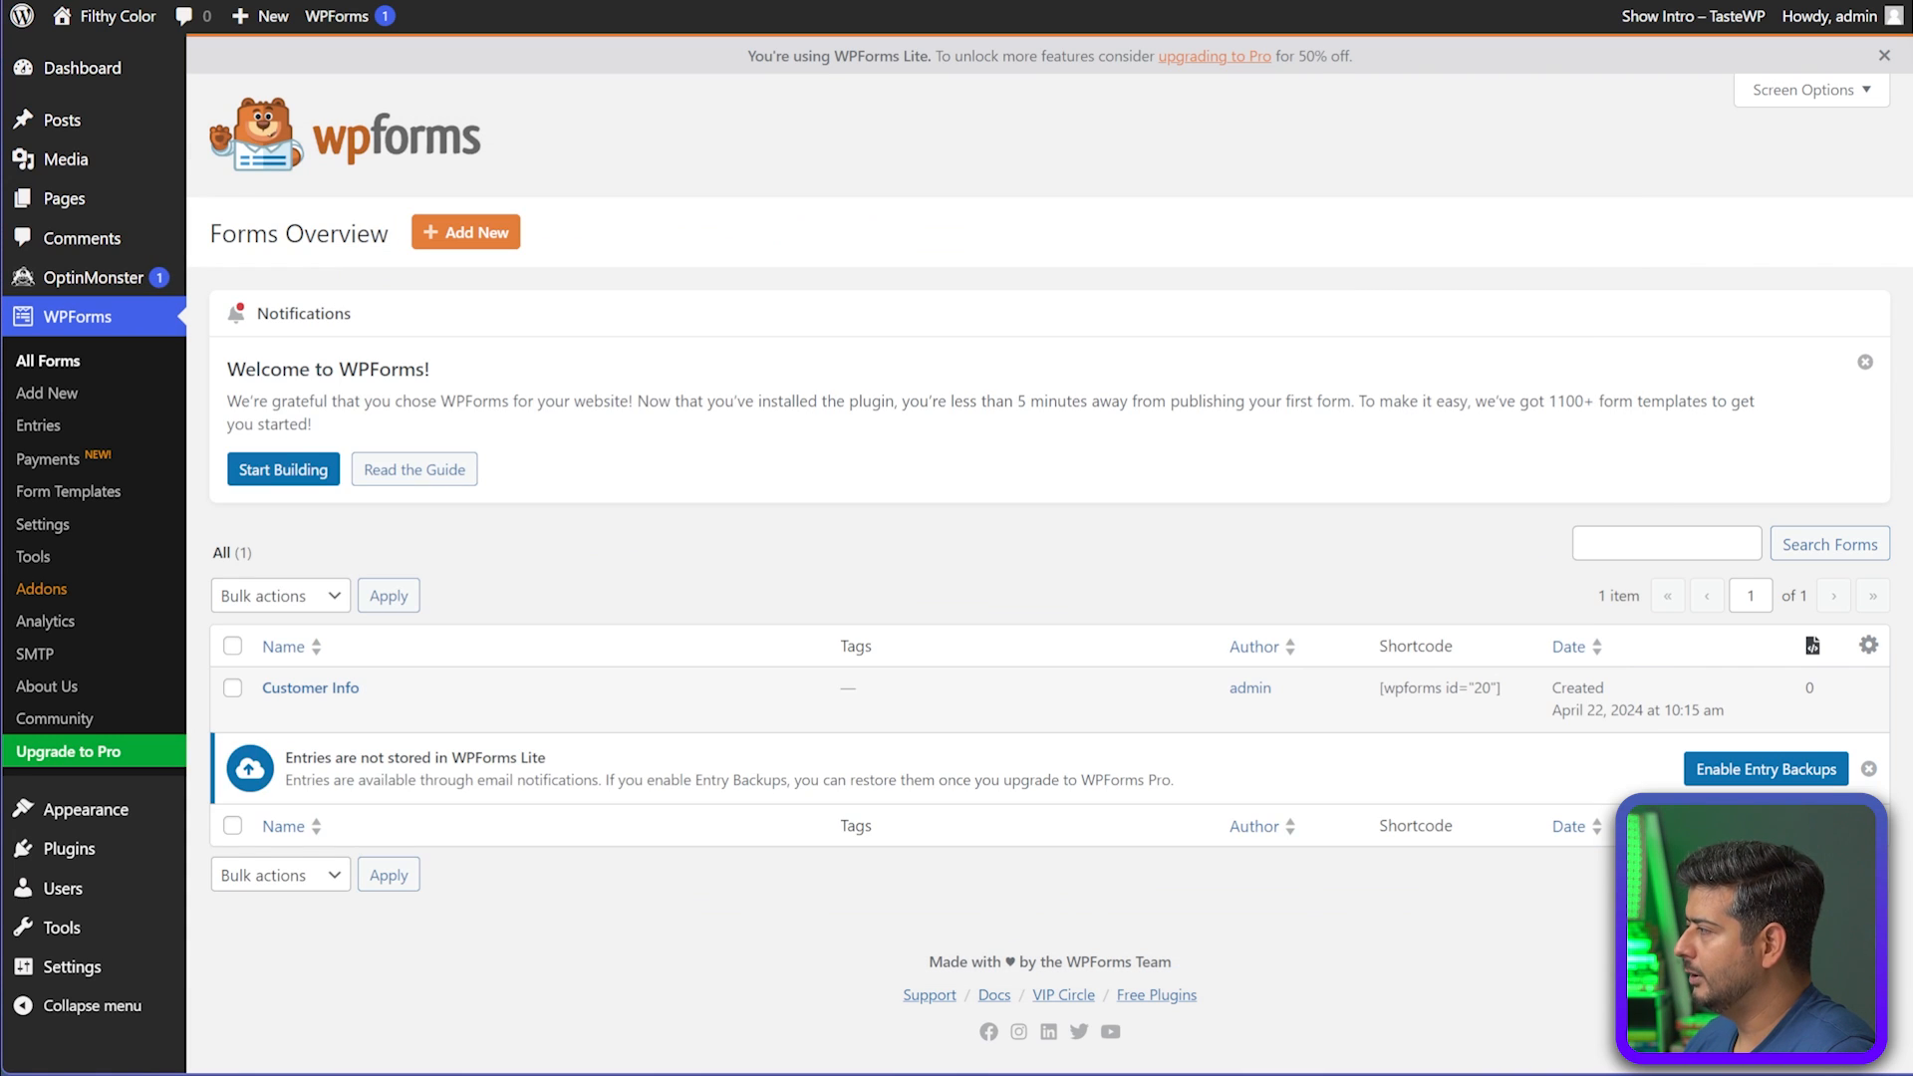
# Dismiss the WPForms welcome notification and open the OptinMonster dashboard
pyautogui.click(1865, 362)
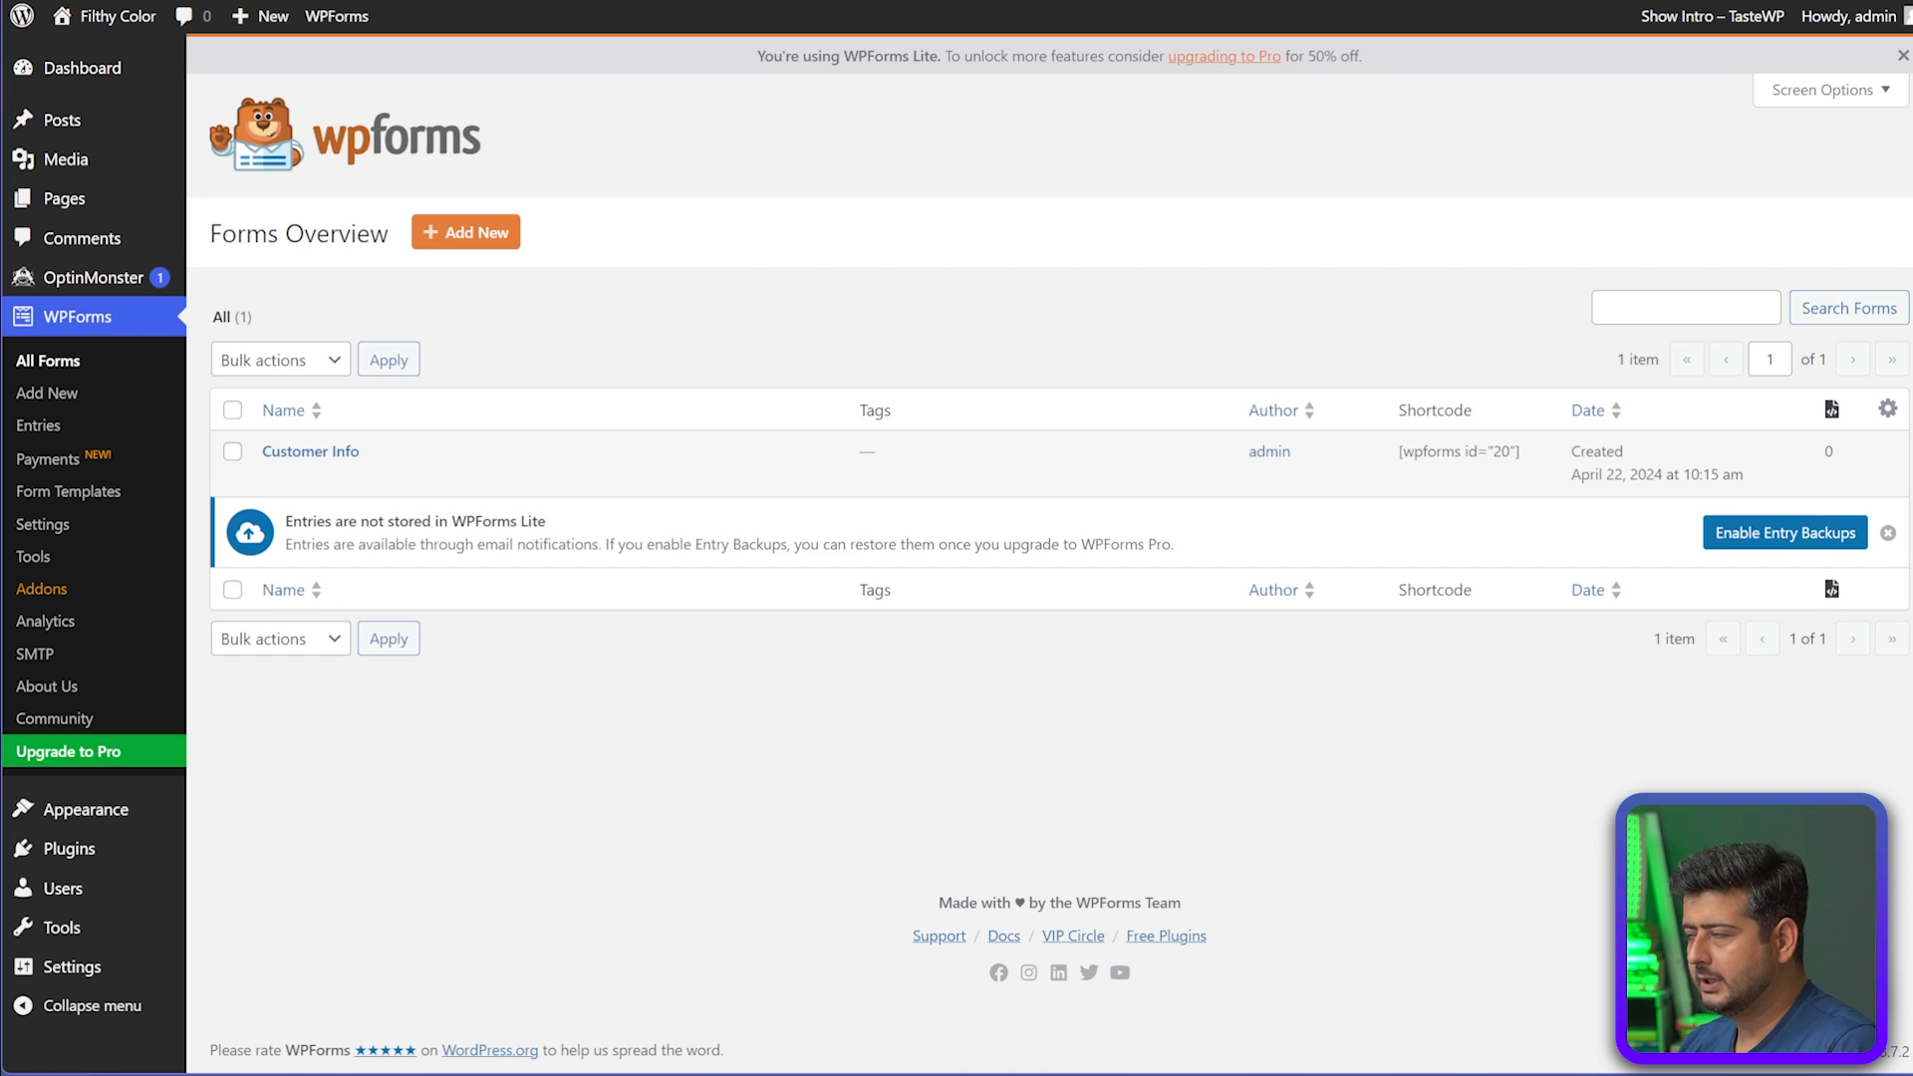
pyautogui.moveTo(95, 277)
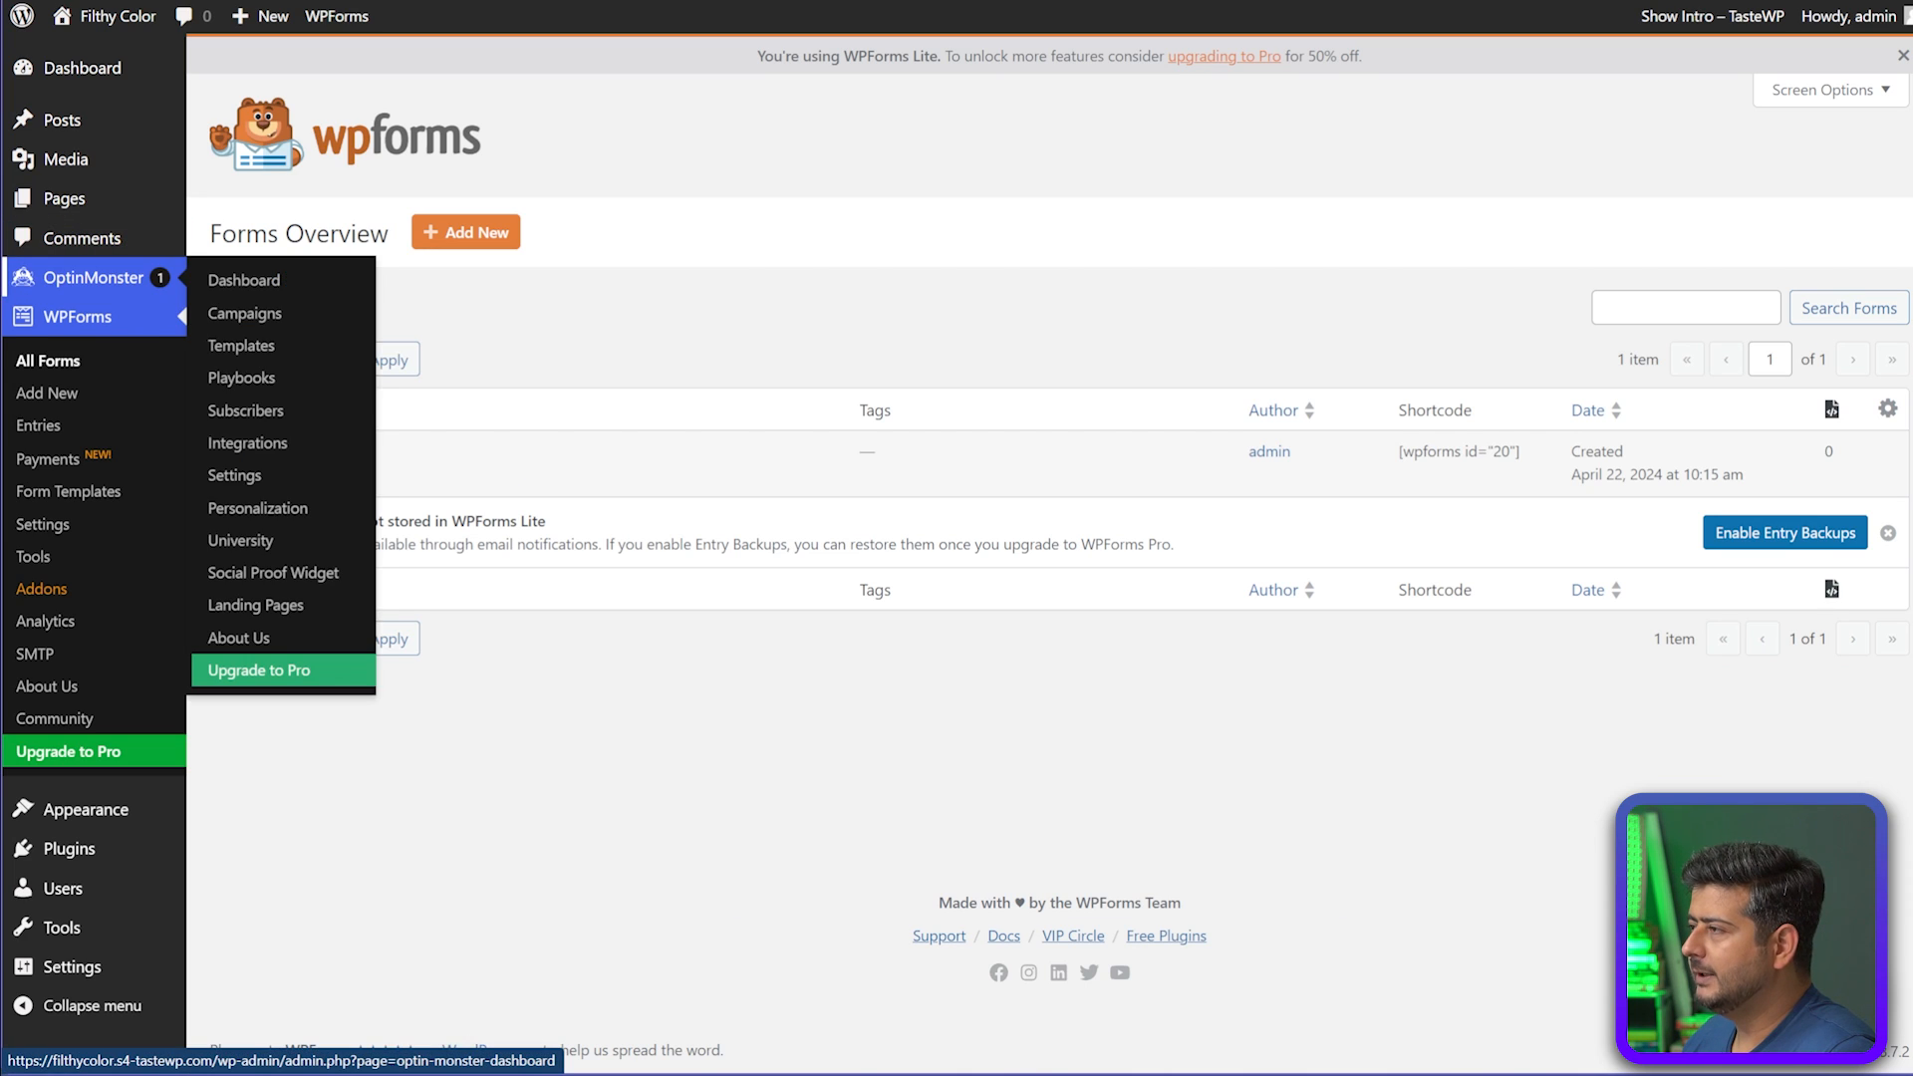
pyautogui.click(244, 280)
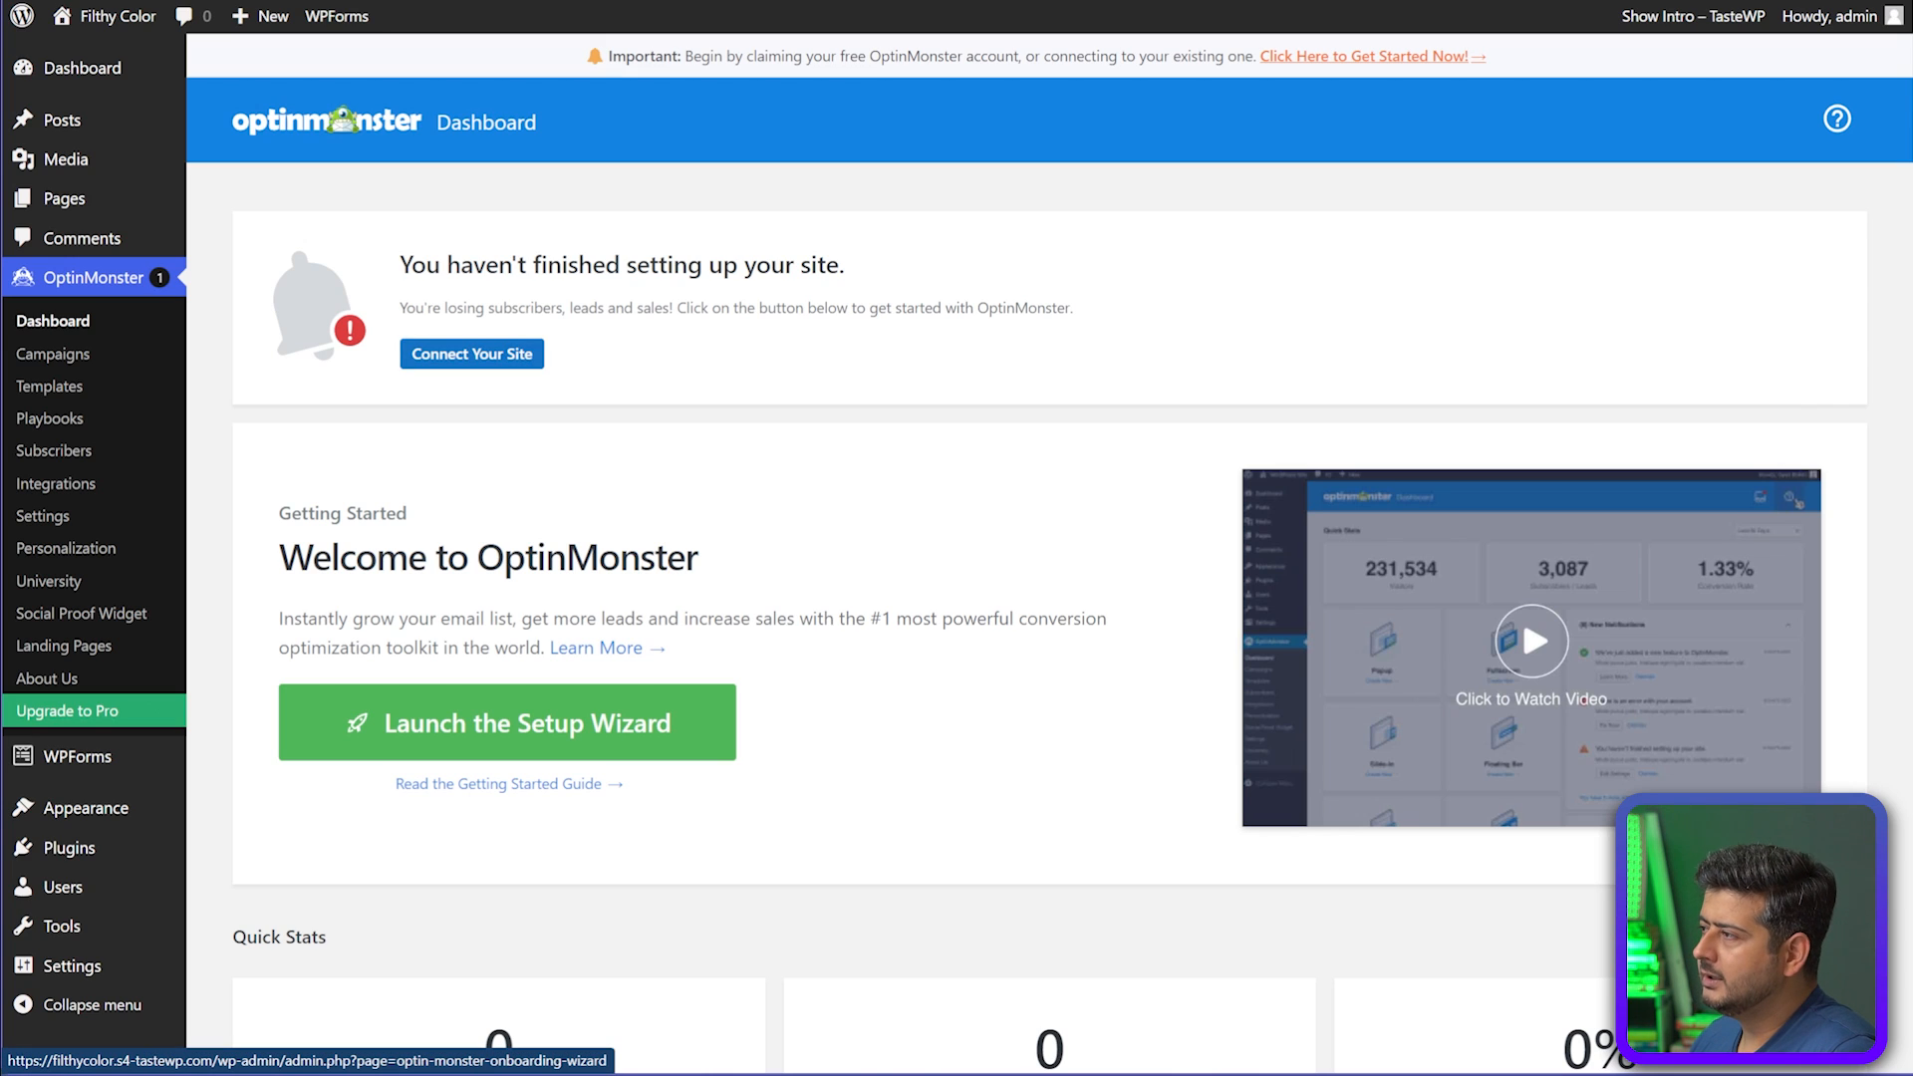
# Launch the OptinMonster setup wizard and connect the existing account to the WordPress site
pyautogui.click(507, 723)
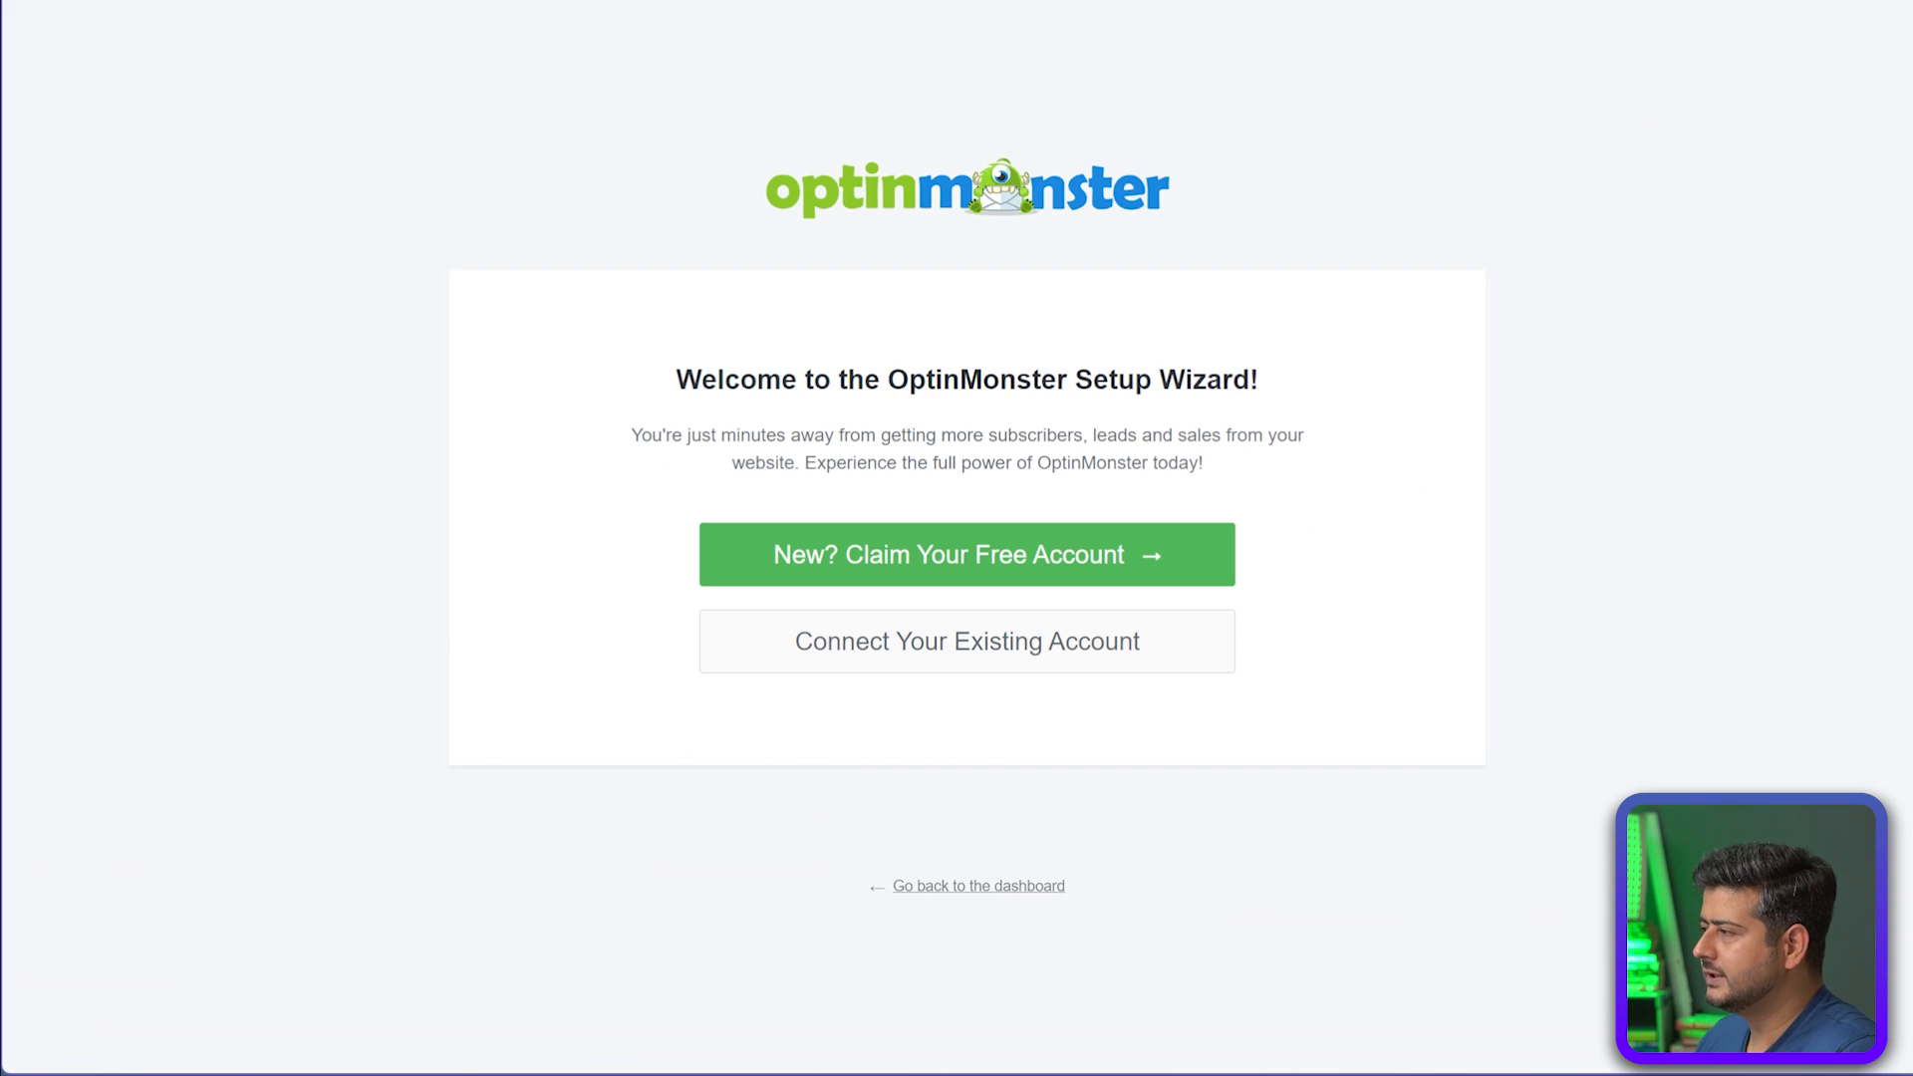
pyautogui.click(966, 640)
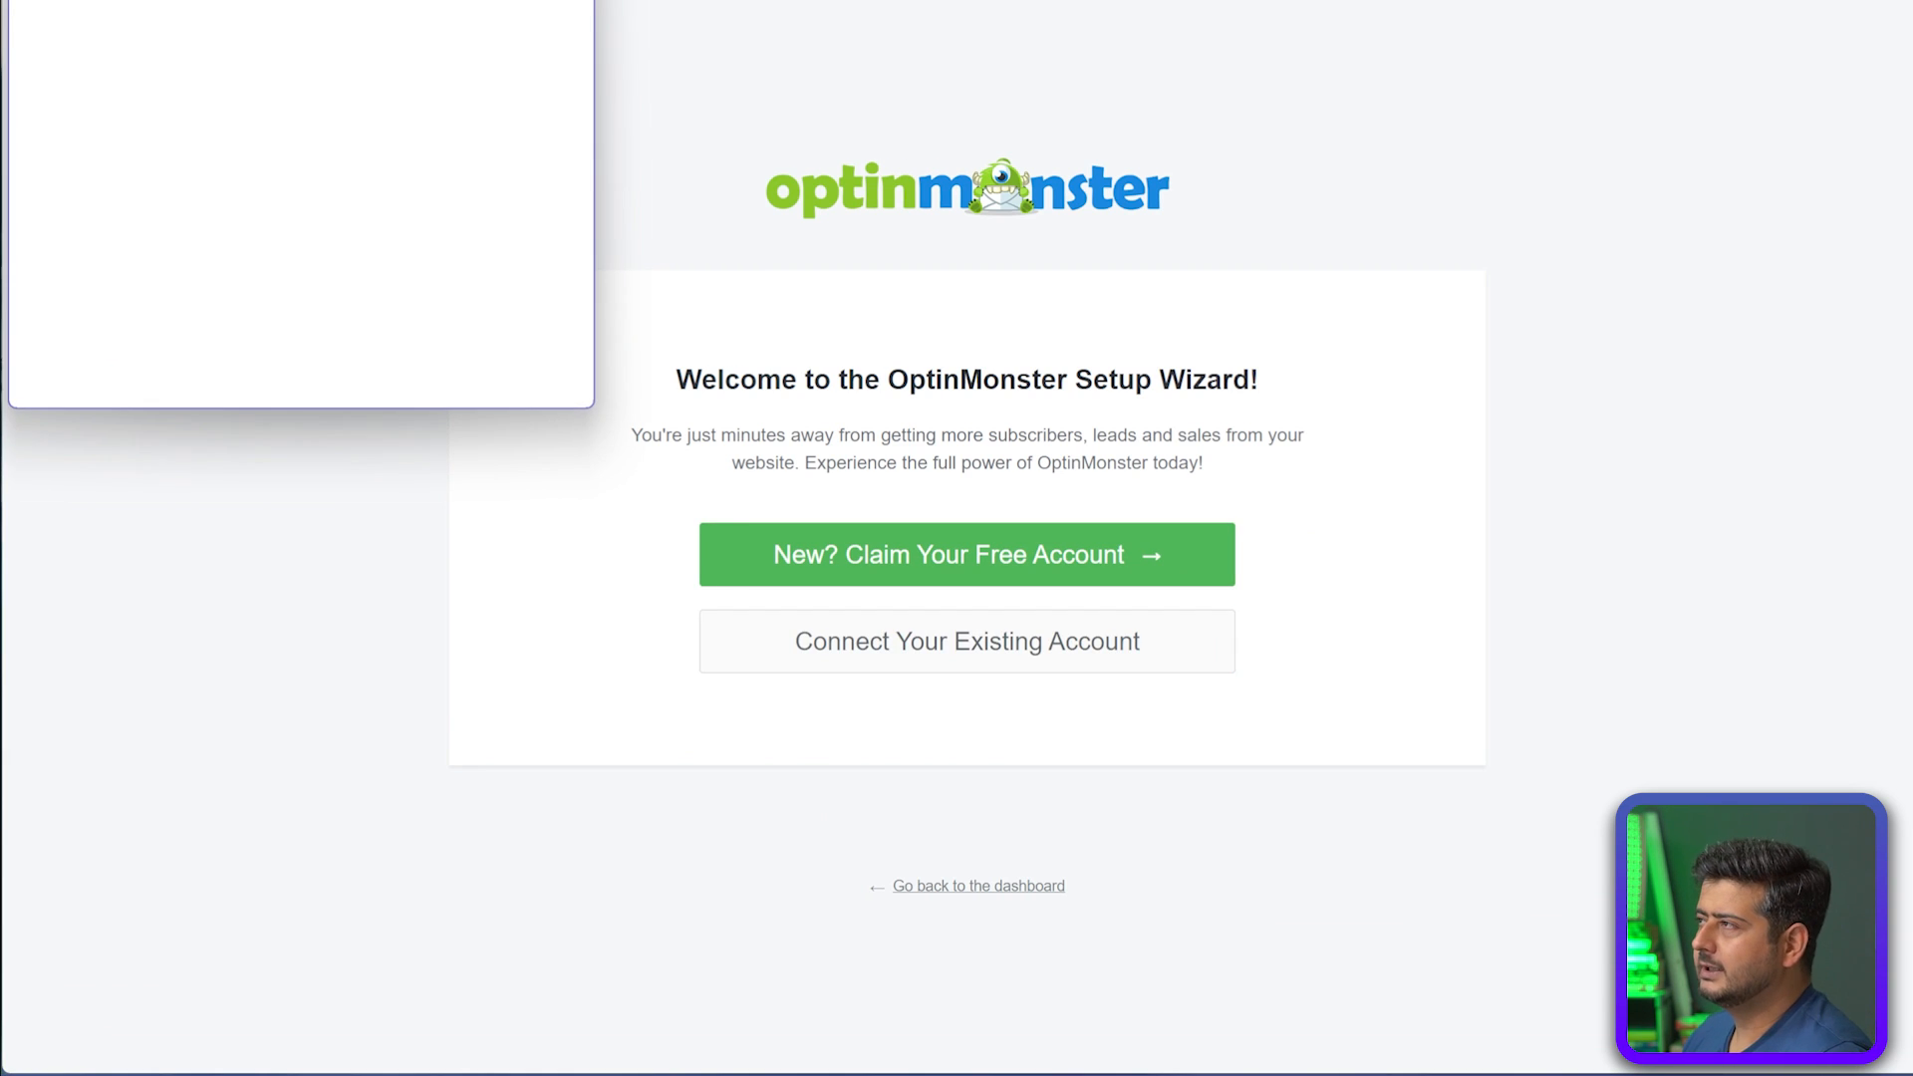
pyautogui.moveTo(816, 46); pyautogui.dragTo(801, 34)
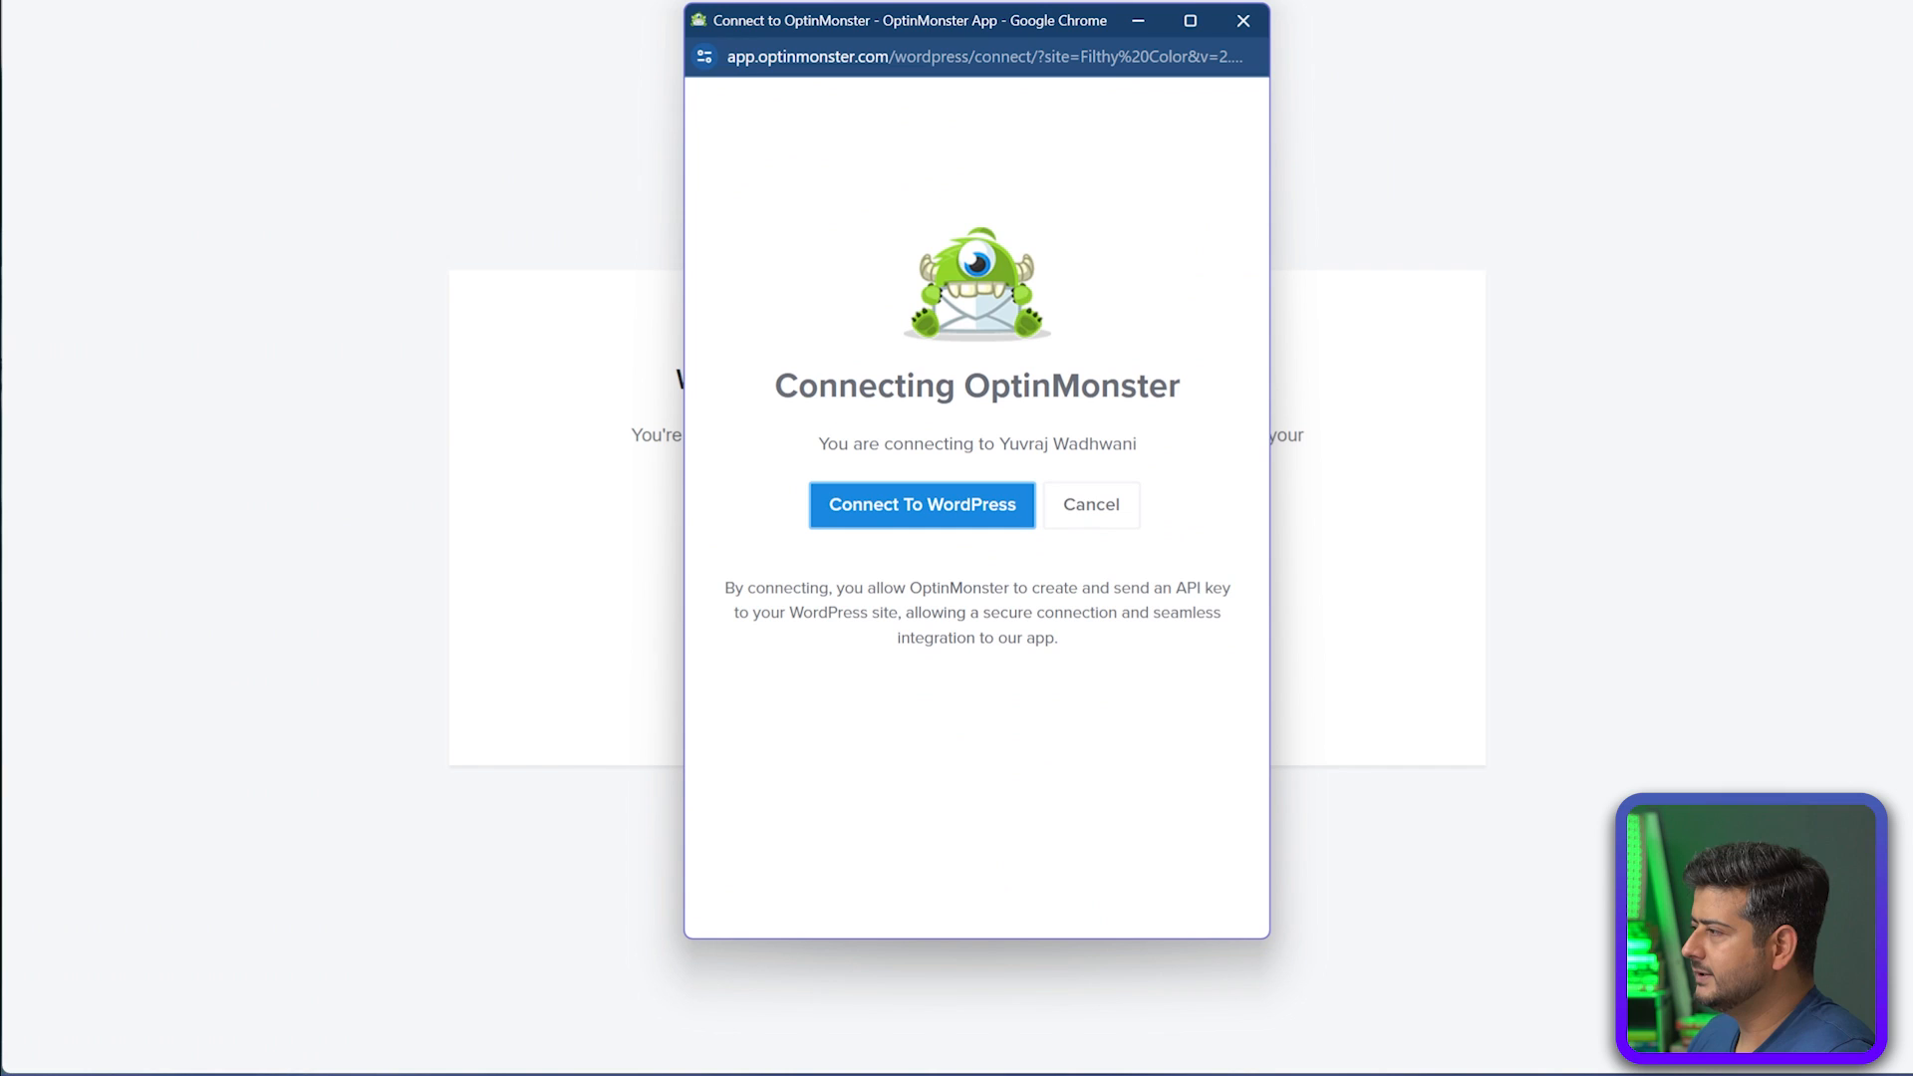
pyautogui.moveTo(893, 444); pyautogui.dragTo(1139, 445)
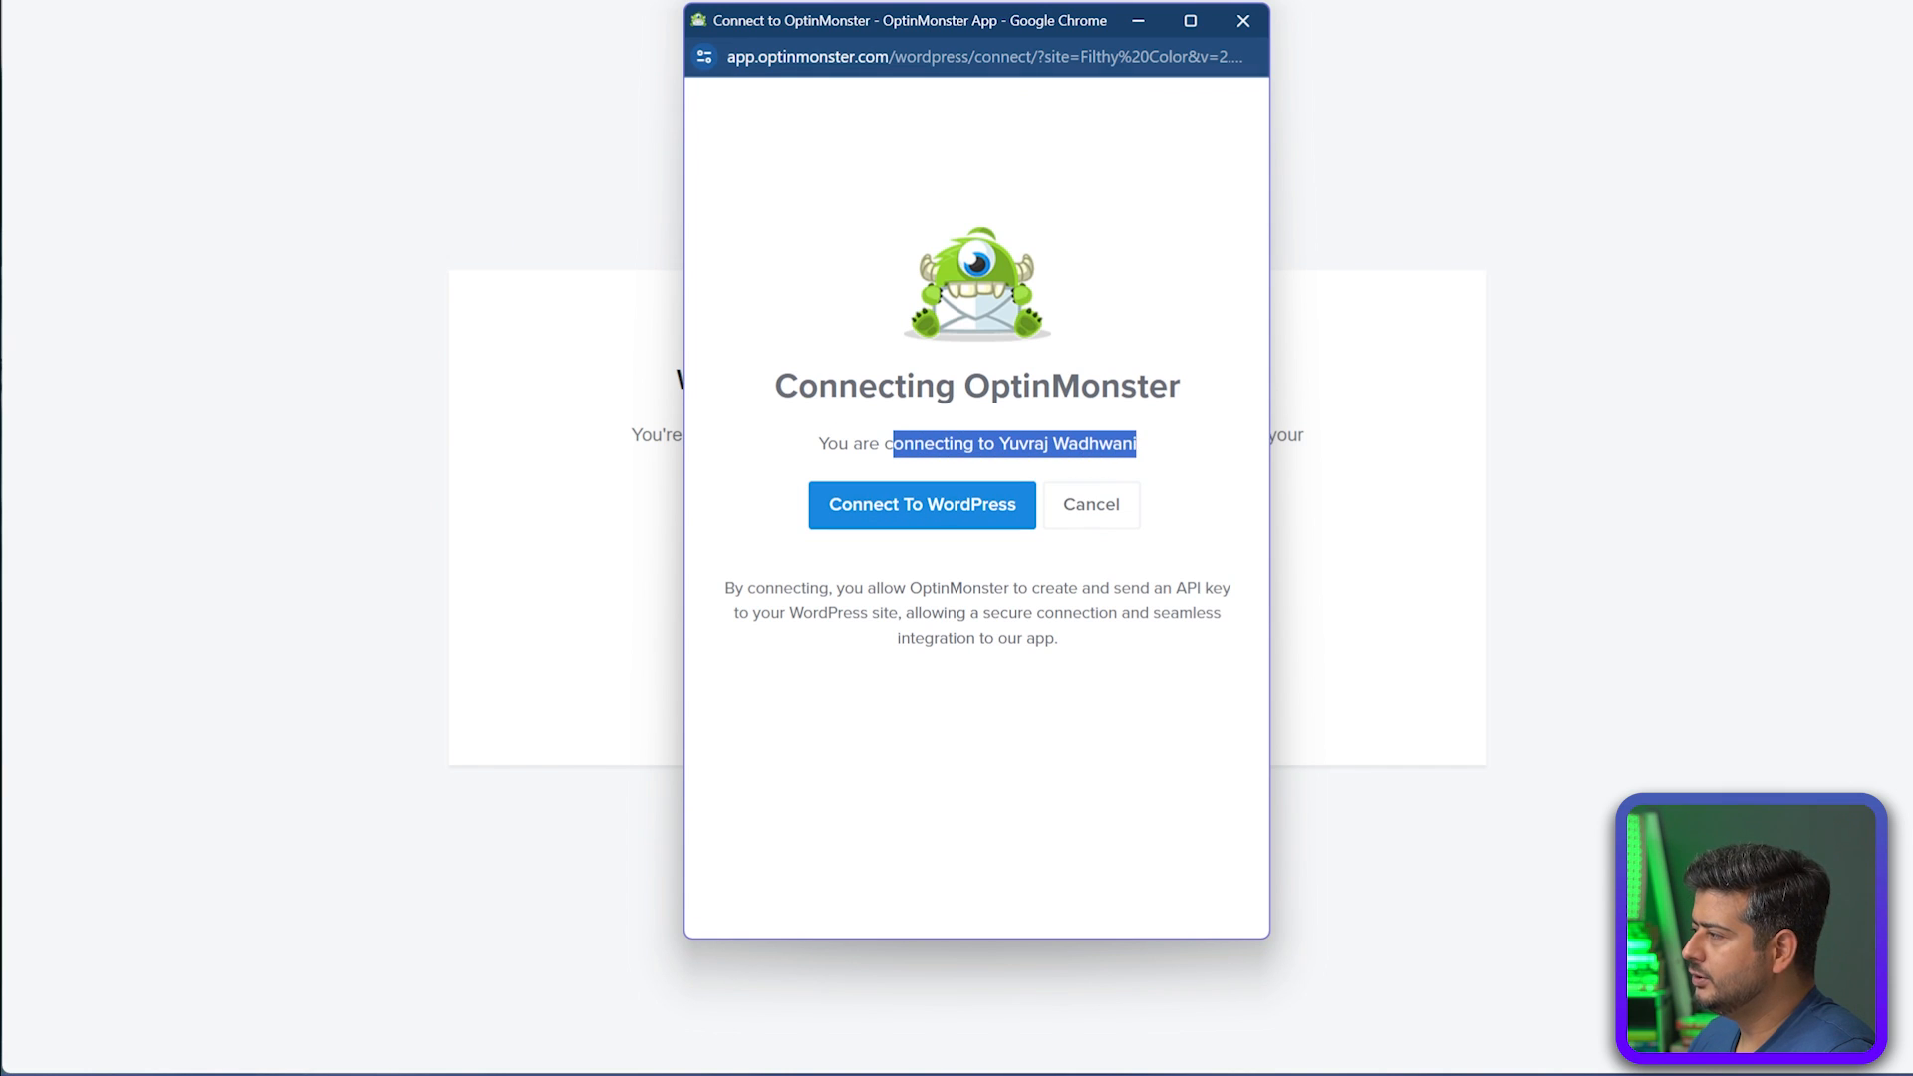
pyautogui.click(1146, 448)
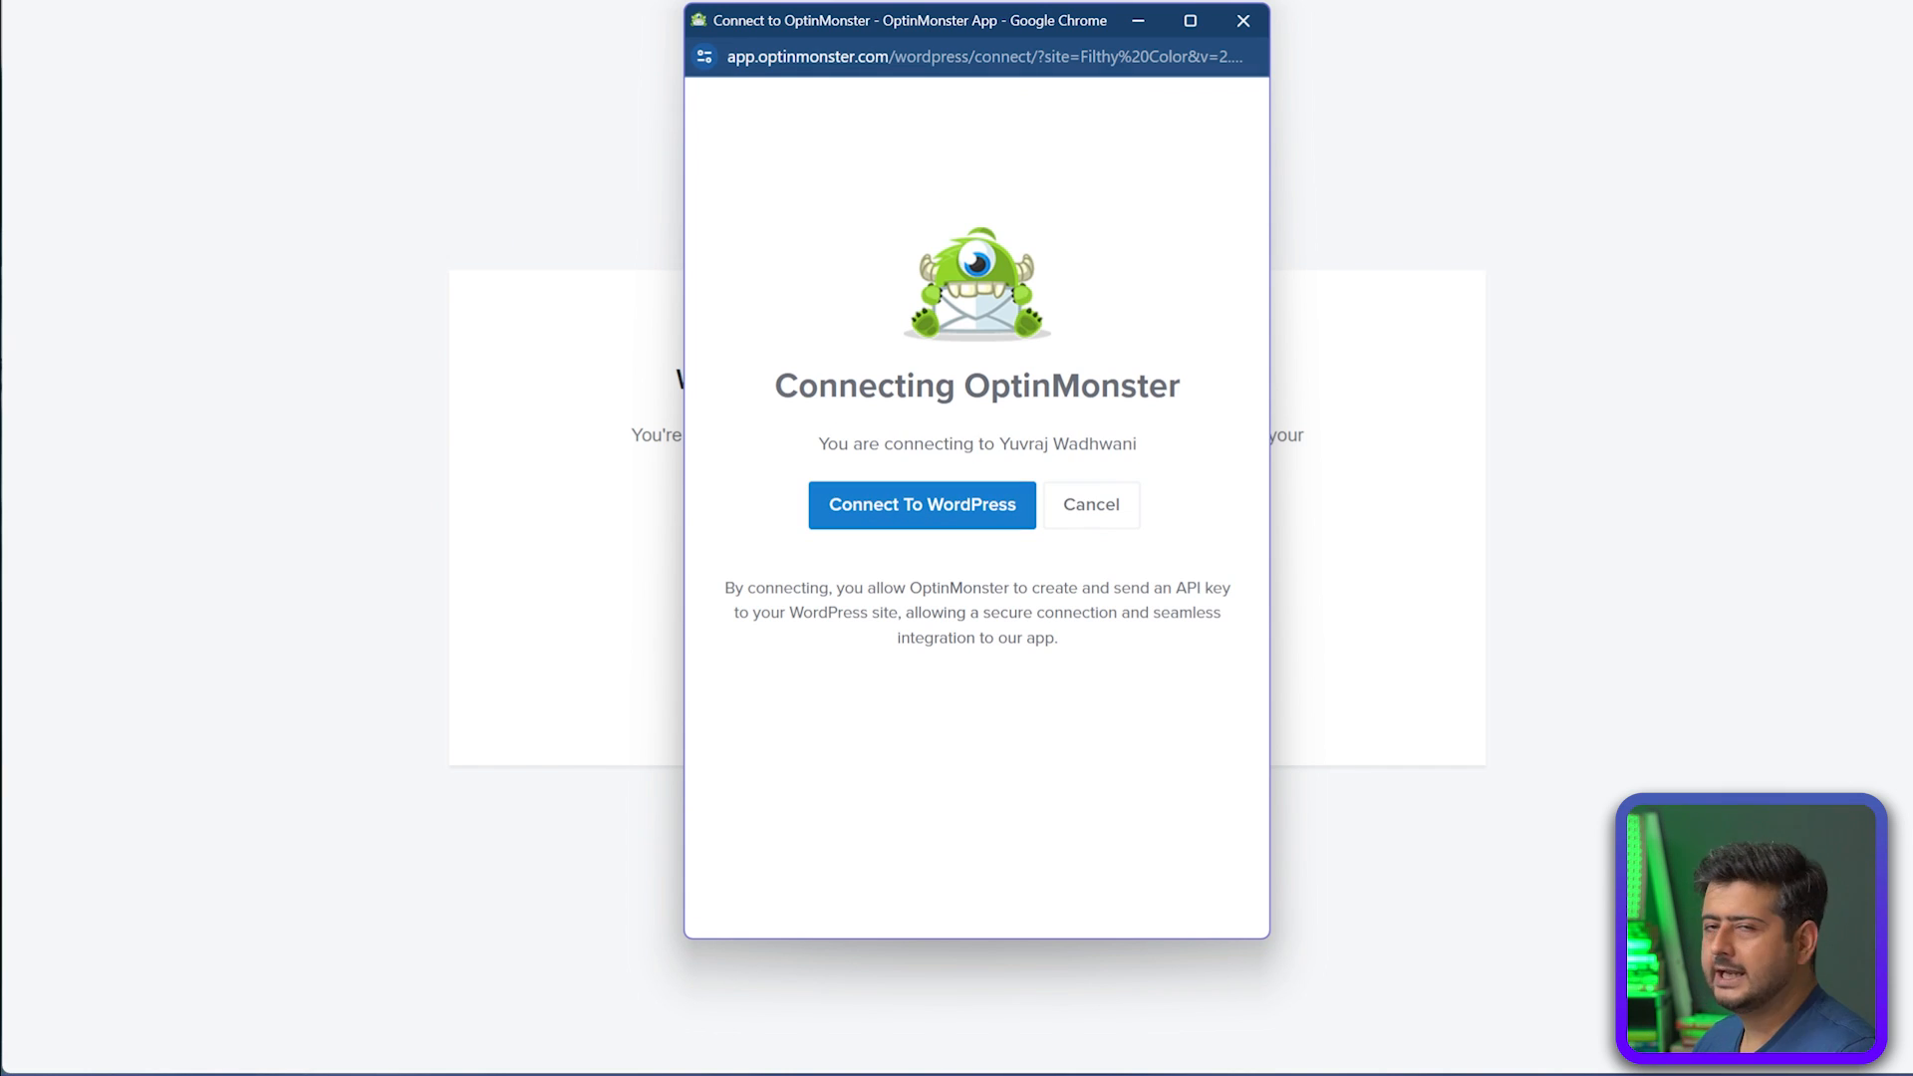
pyautogui.click(922, 505)
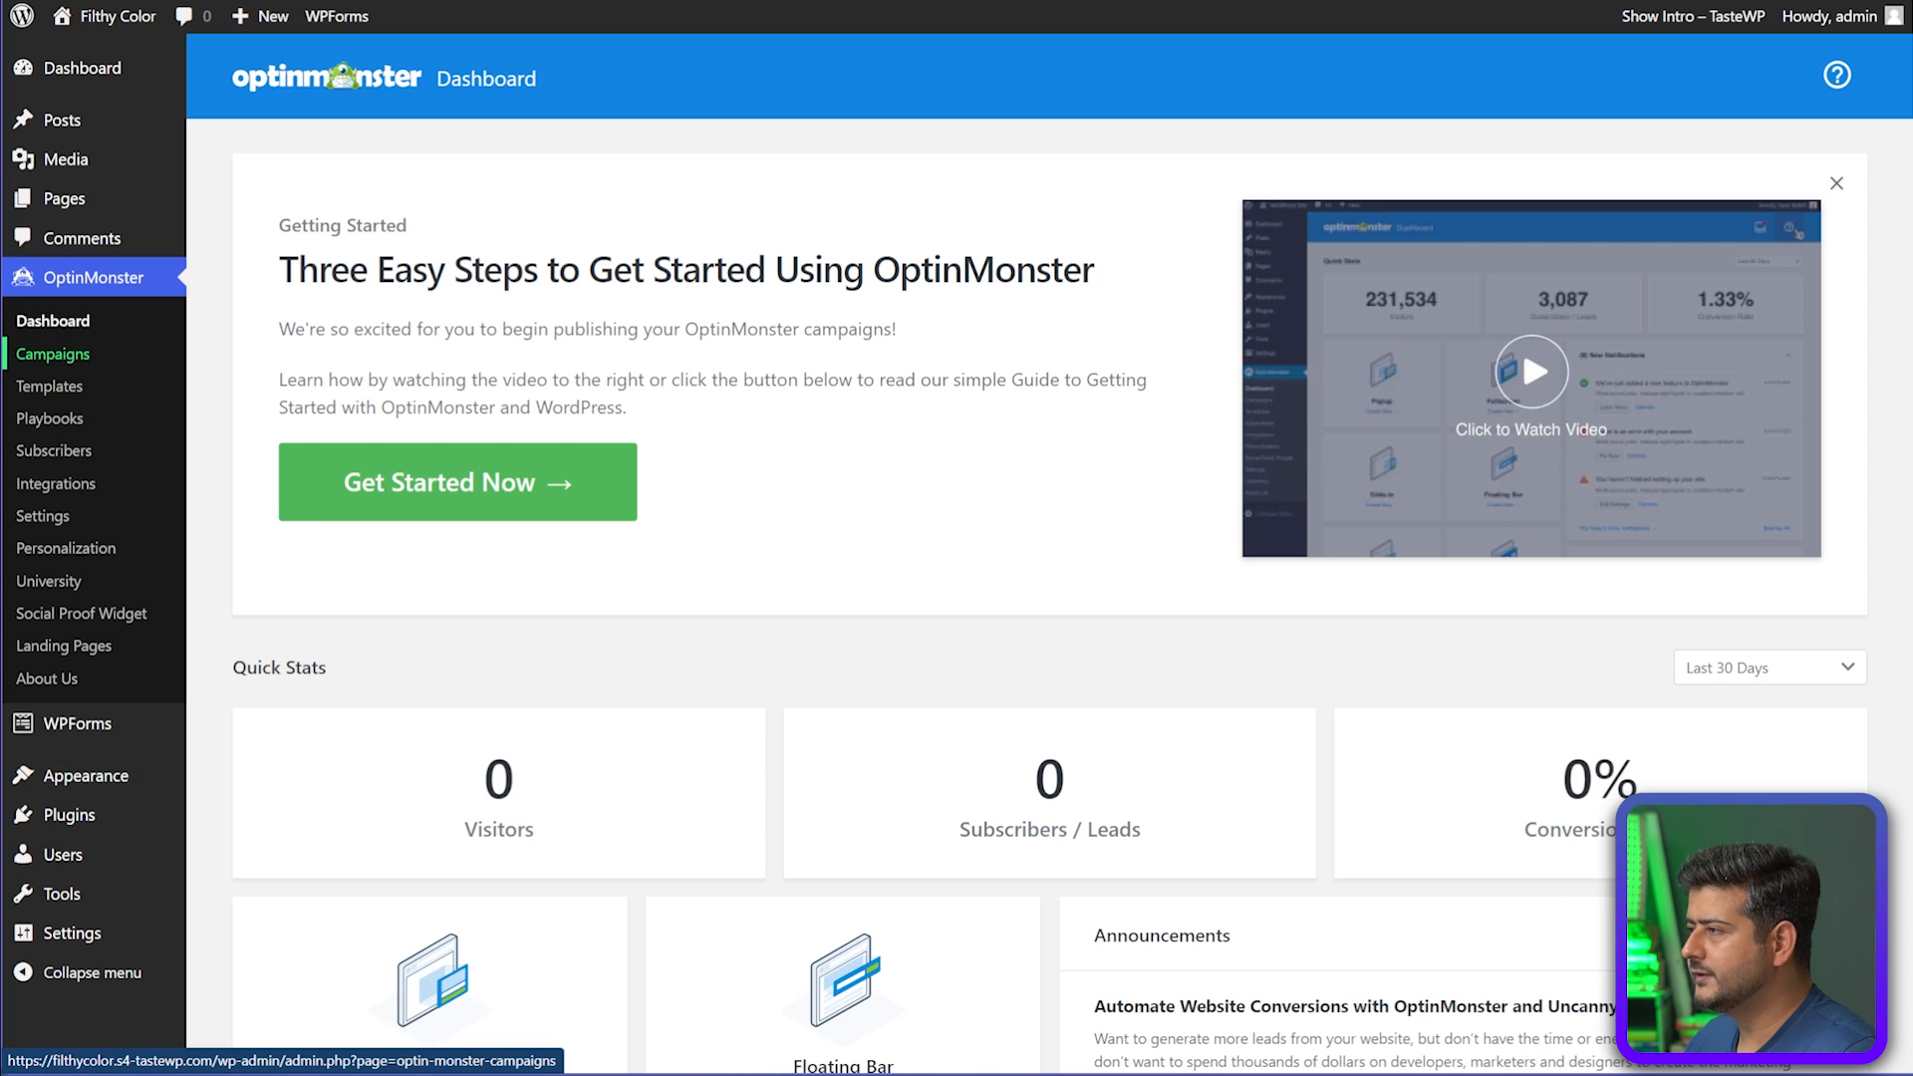
# Start creating the first OptinMonster campaign and look over the available campaign types
pyautogui.click(52, 353)
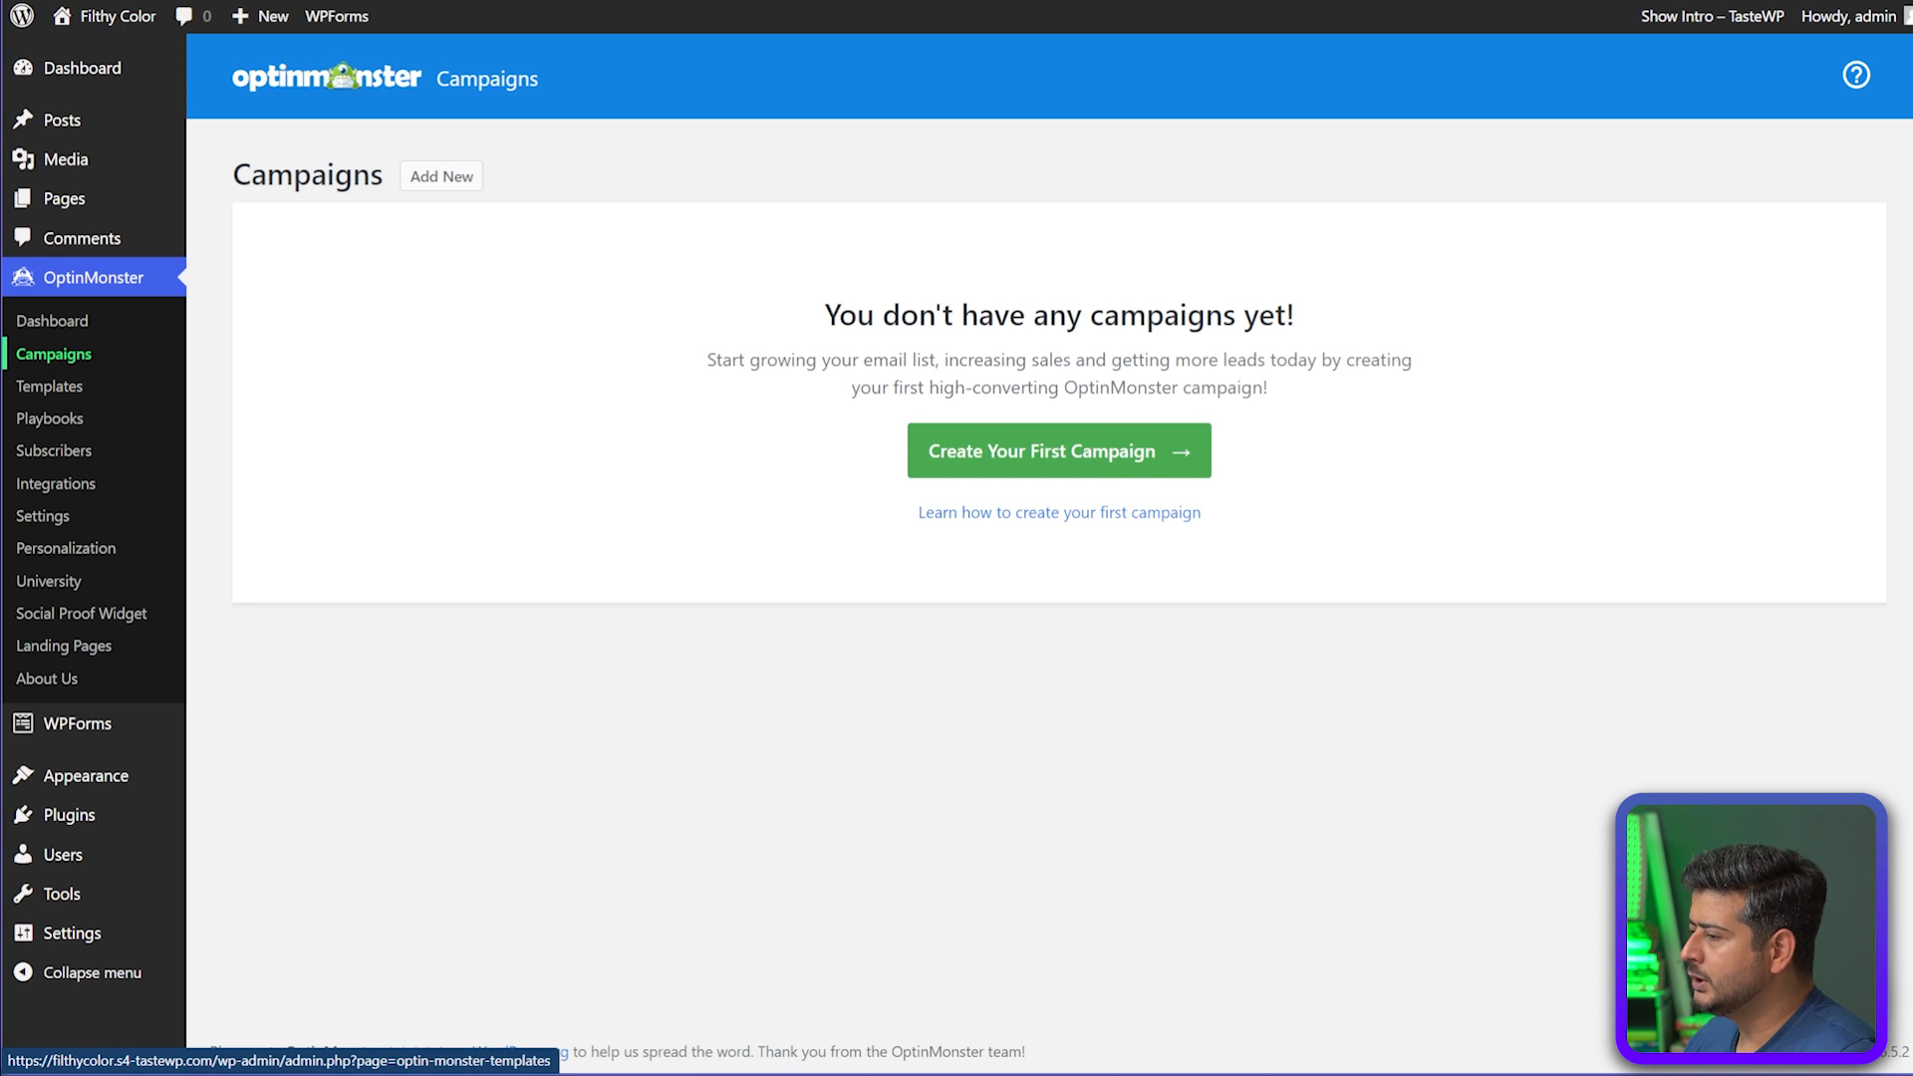
pyautogui.click(1059, 451)
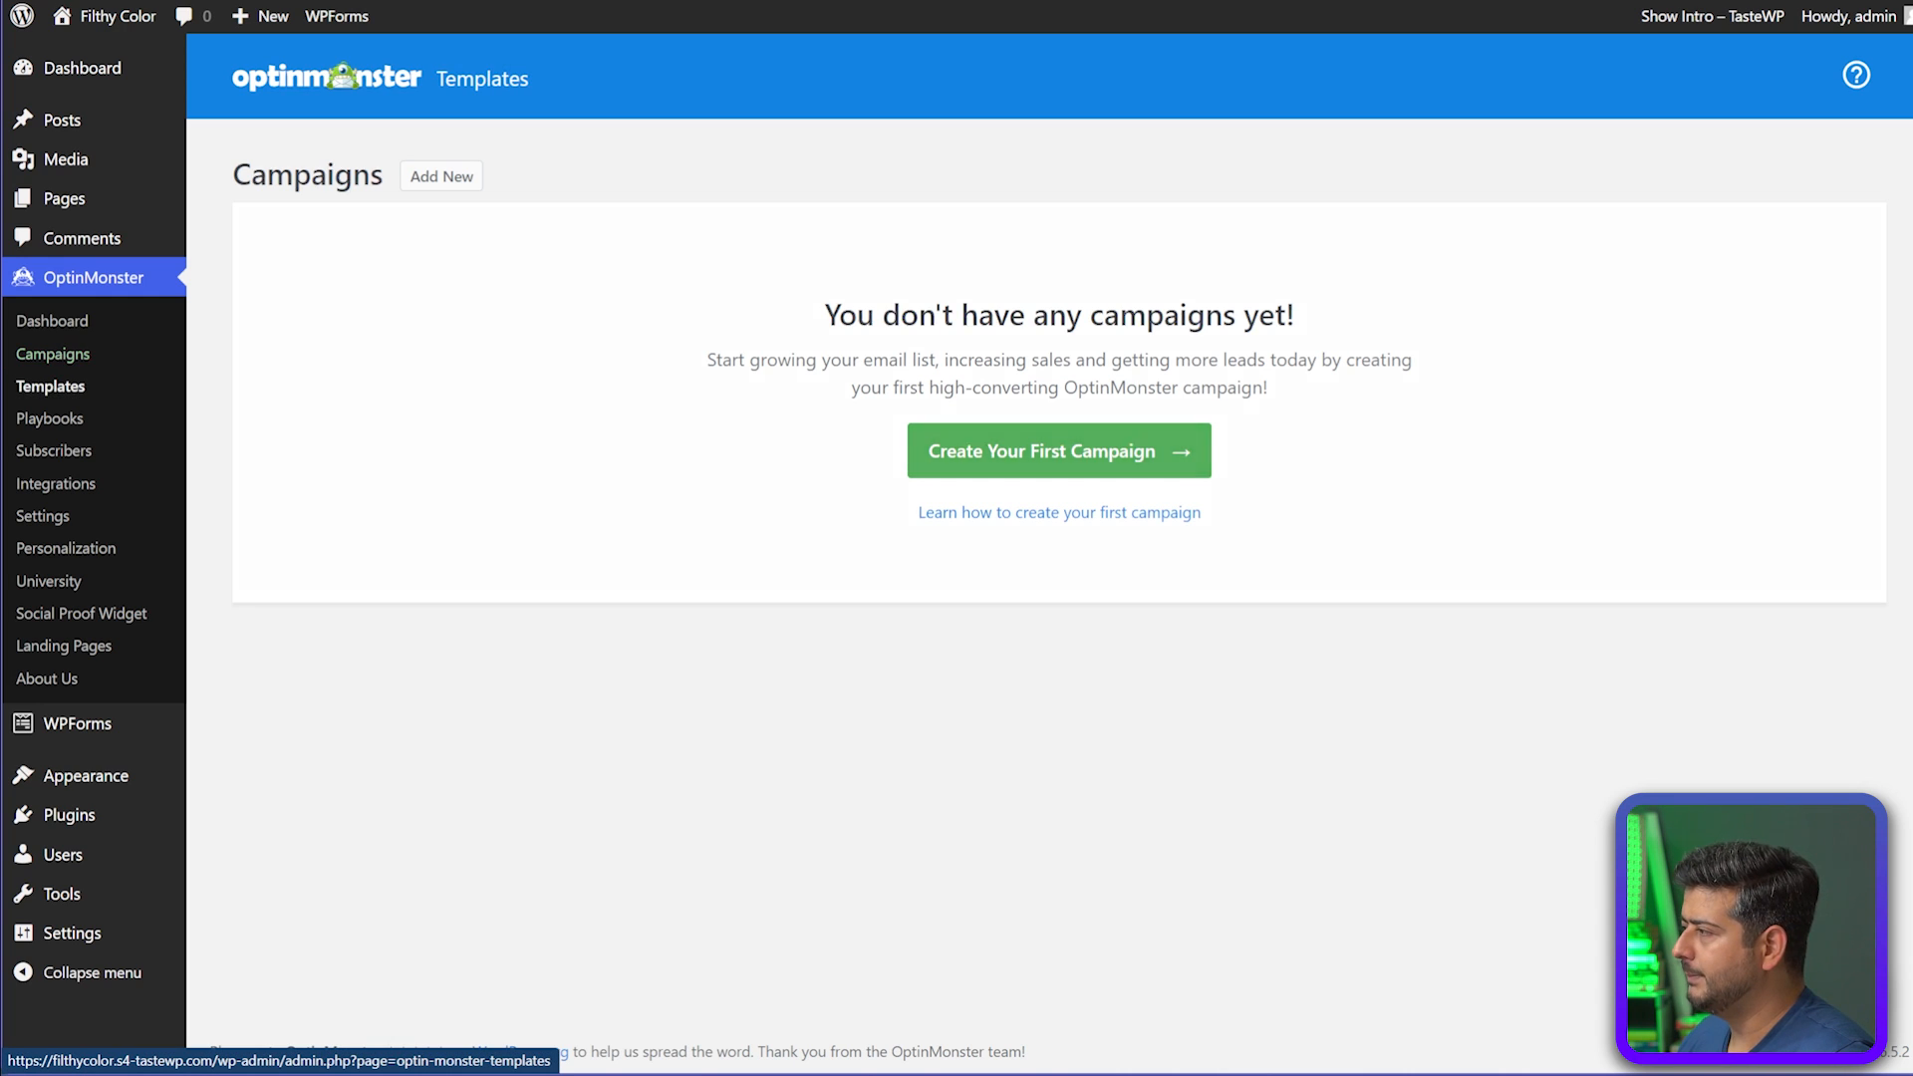
pyautogui.scroll(-4, 857, 379)
pyautogui.scroll(4, 1046, 558)
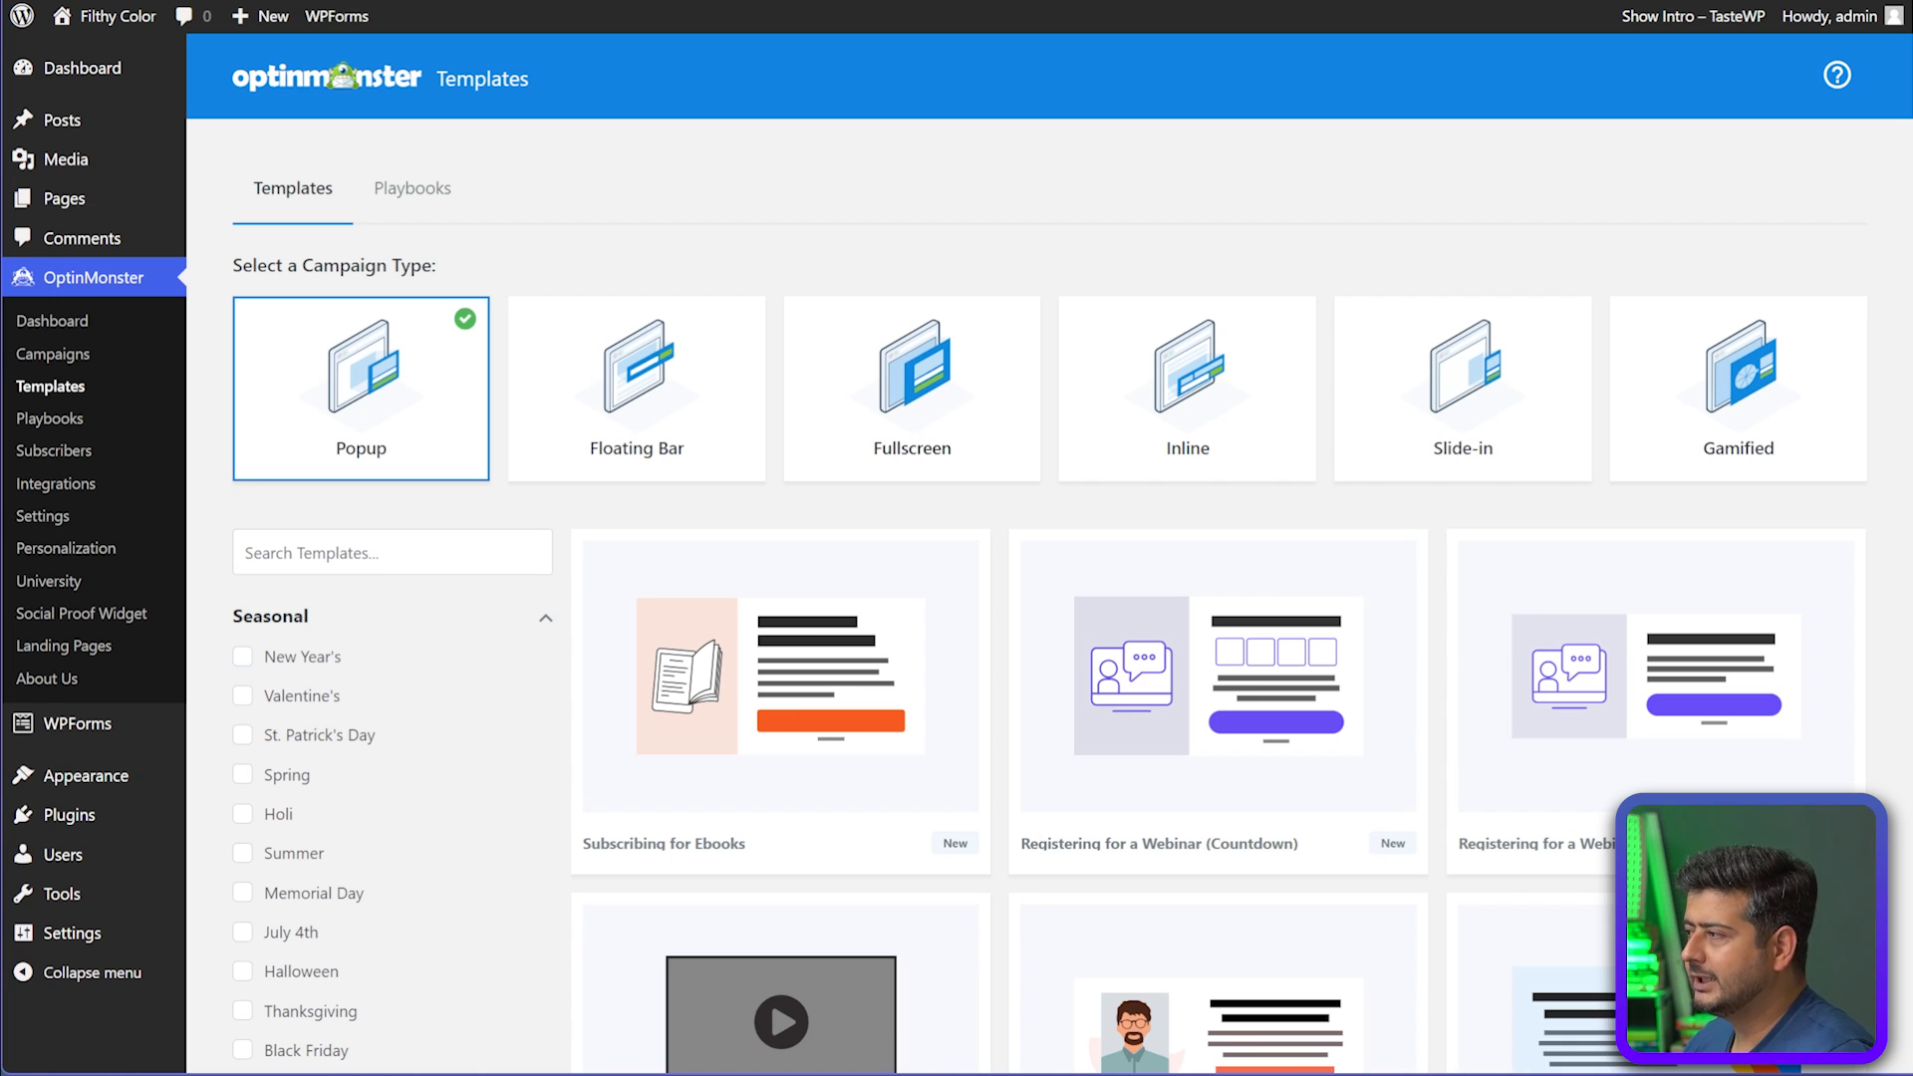
# Browse the popup campaign templates through the gallery and return to the first ones
pyautogui.scroll(-10, 1218, 558)
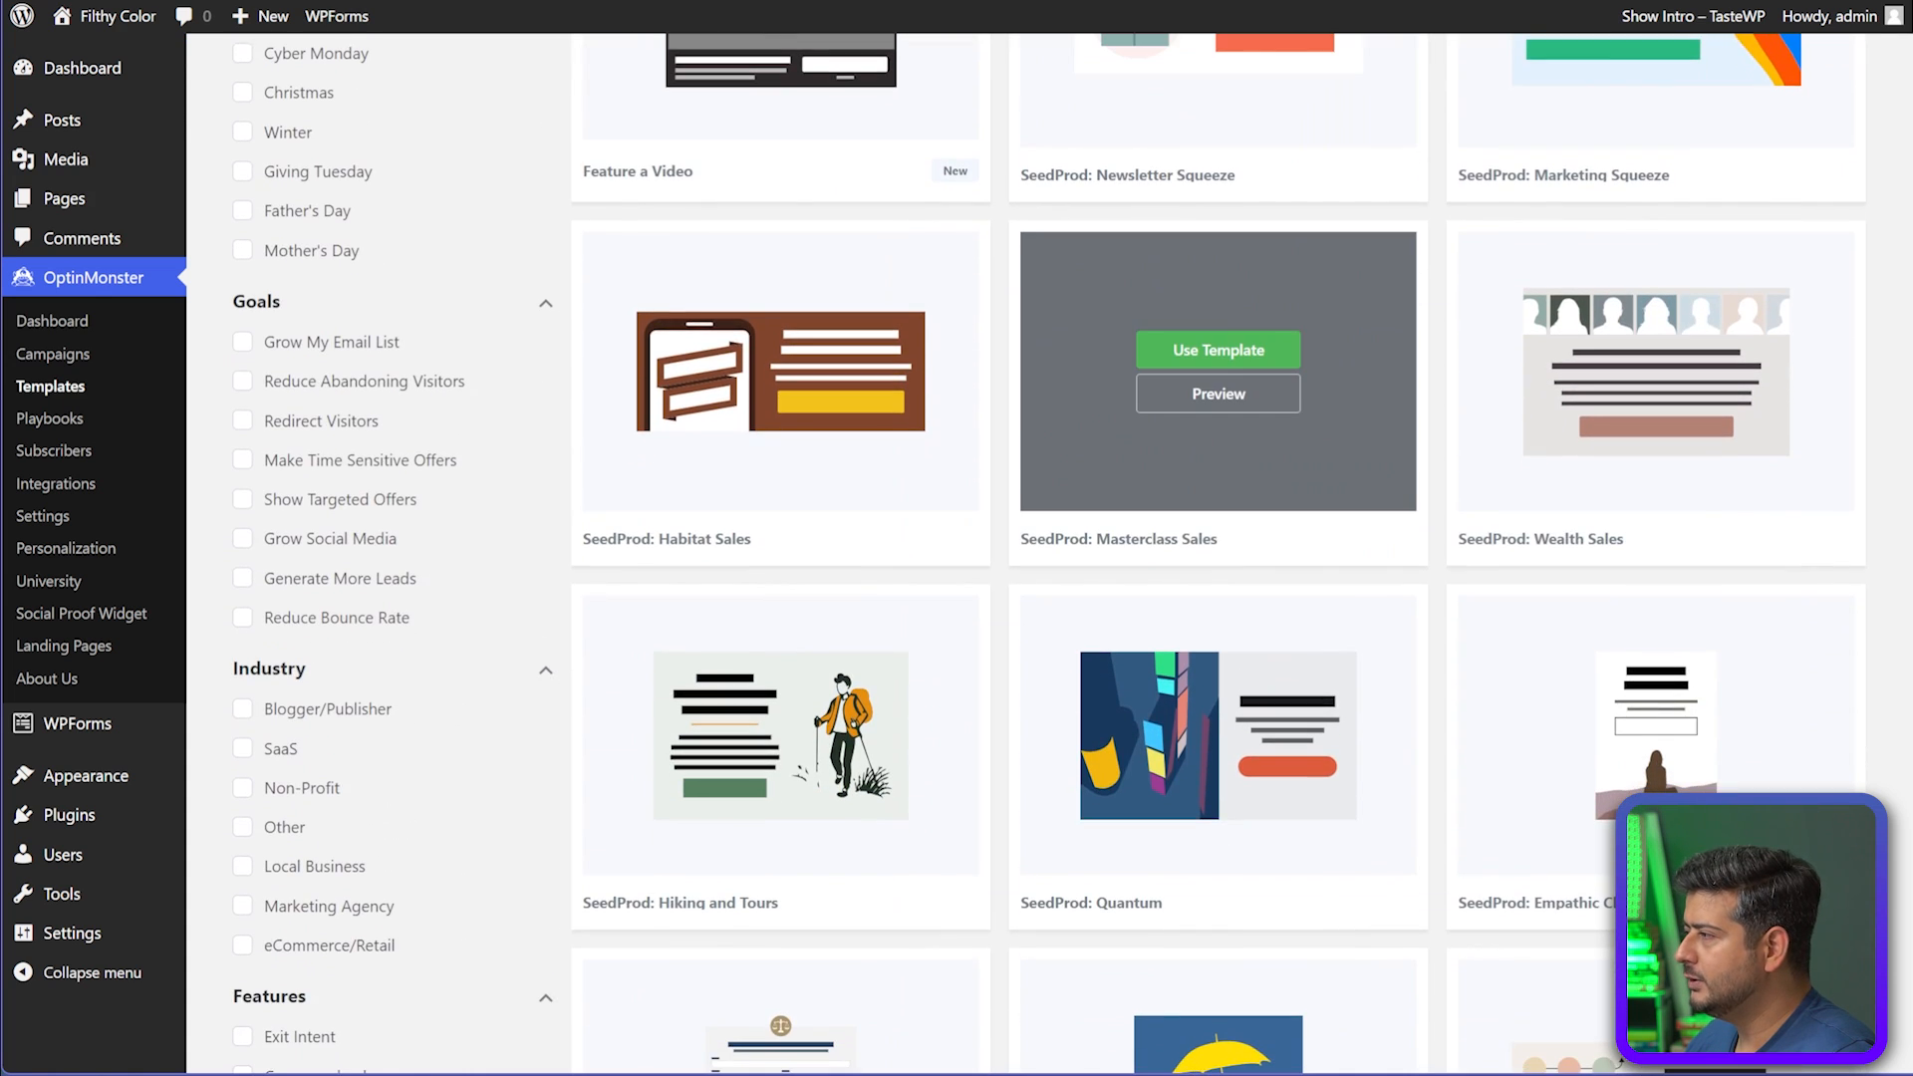
pyautogui.scroll(-20, 1218, 558)
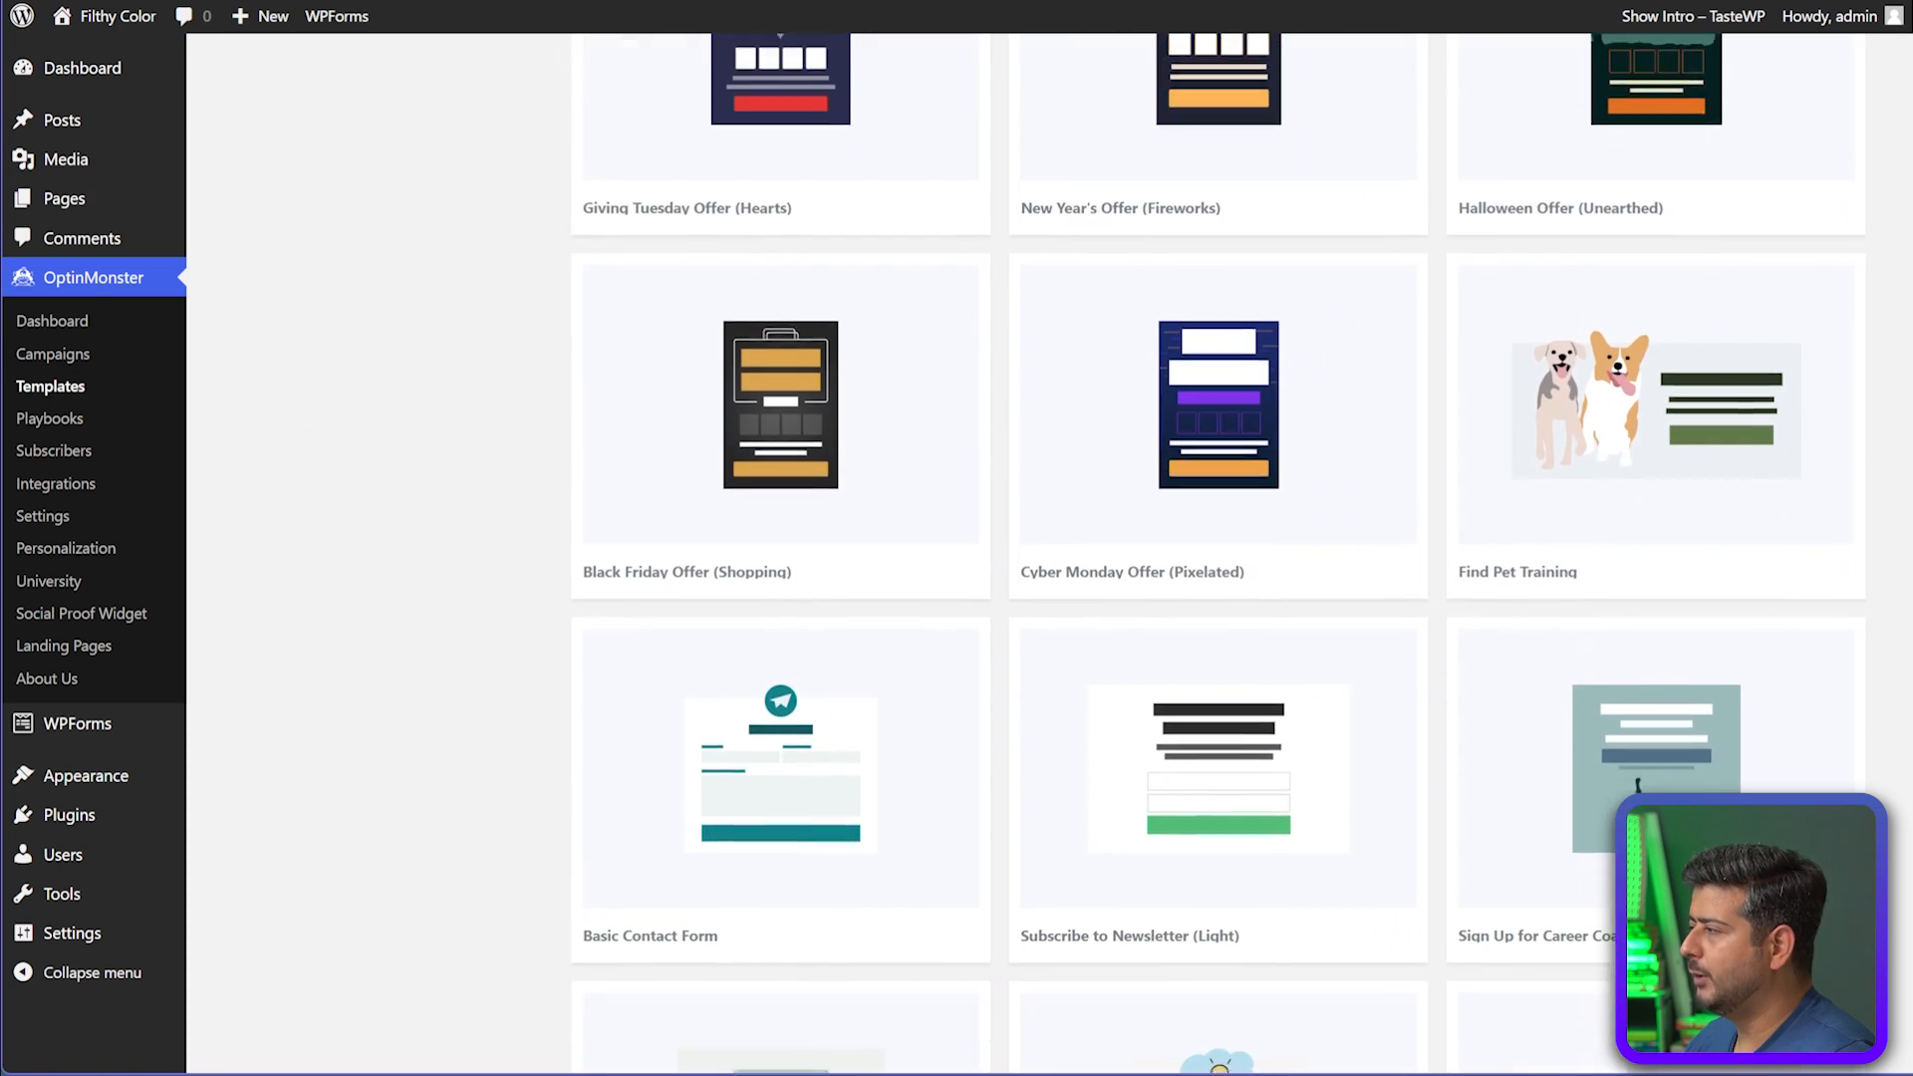
pyautogui.scroll(-20, 1218, 558)
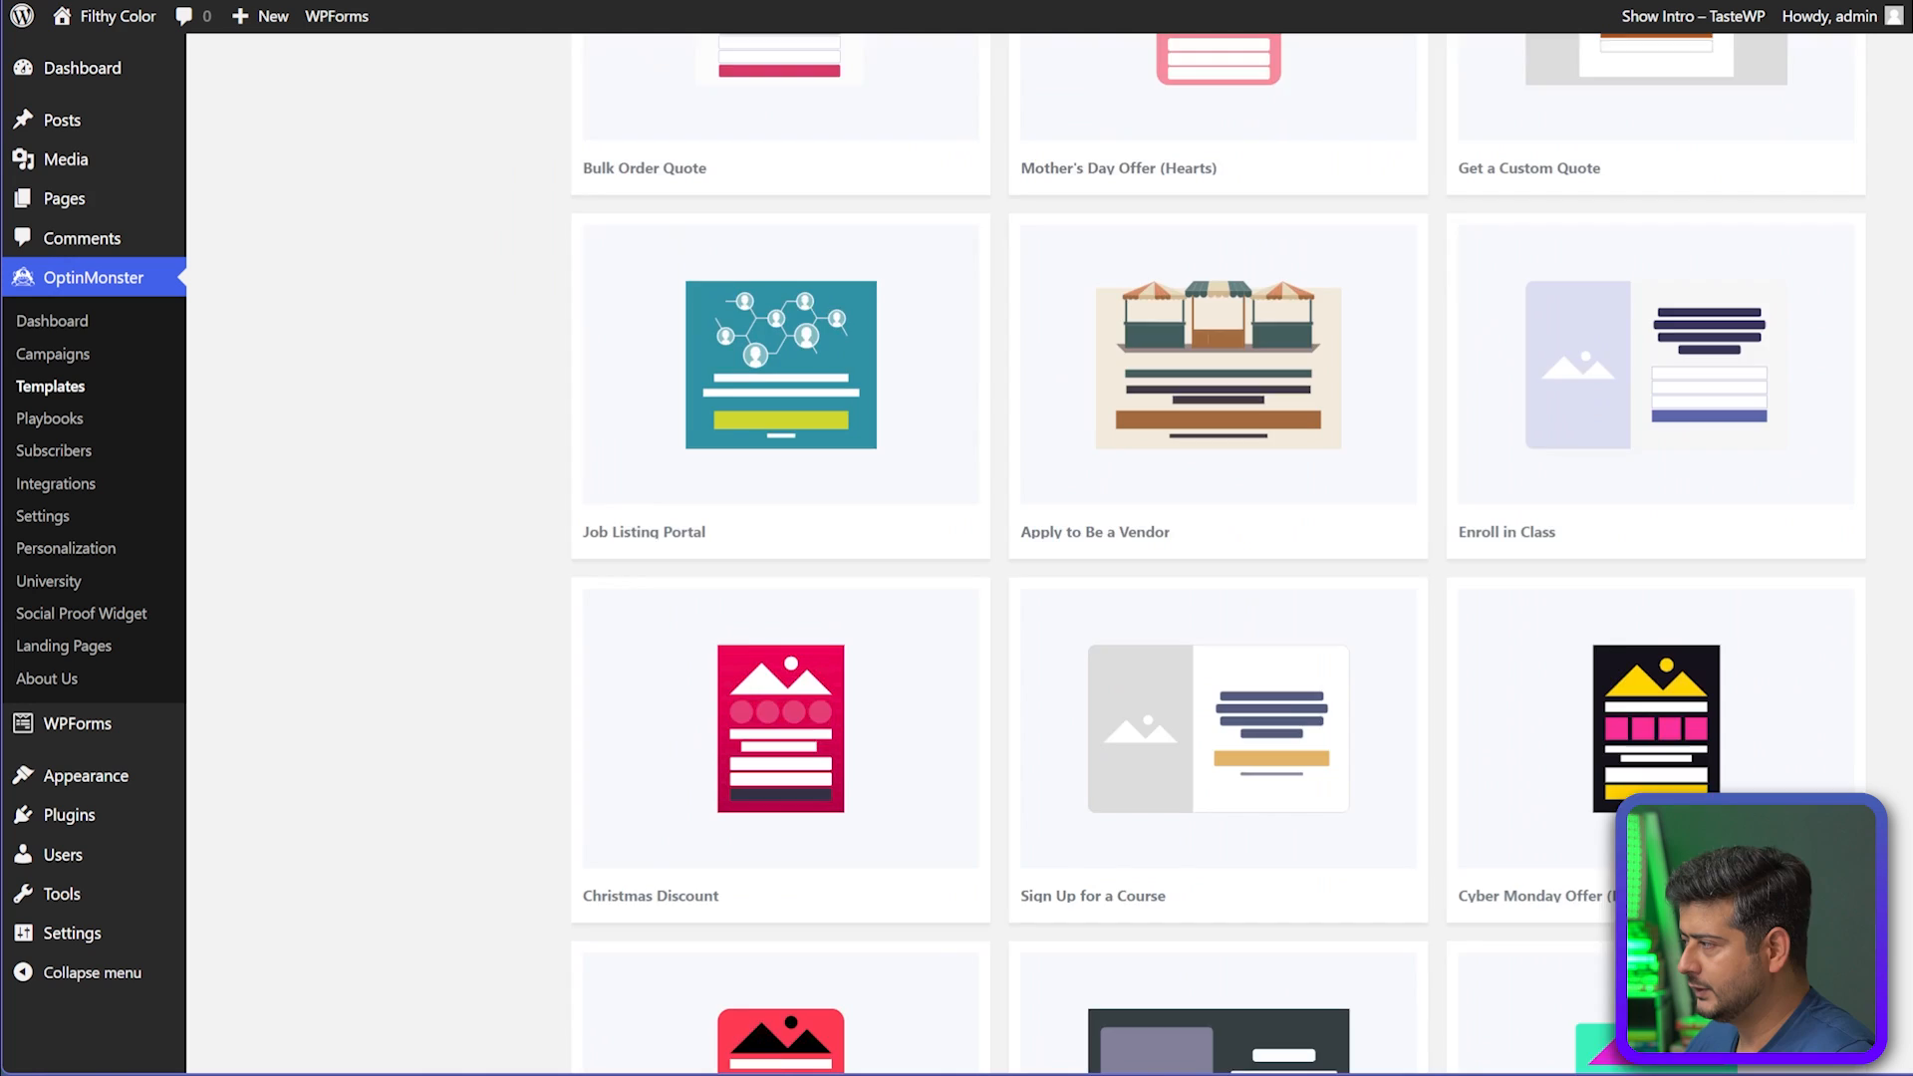
pyautogui.scroll(-11, 1217, 419)
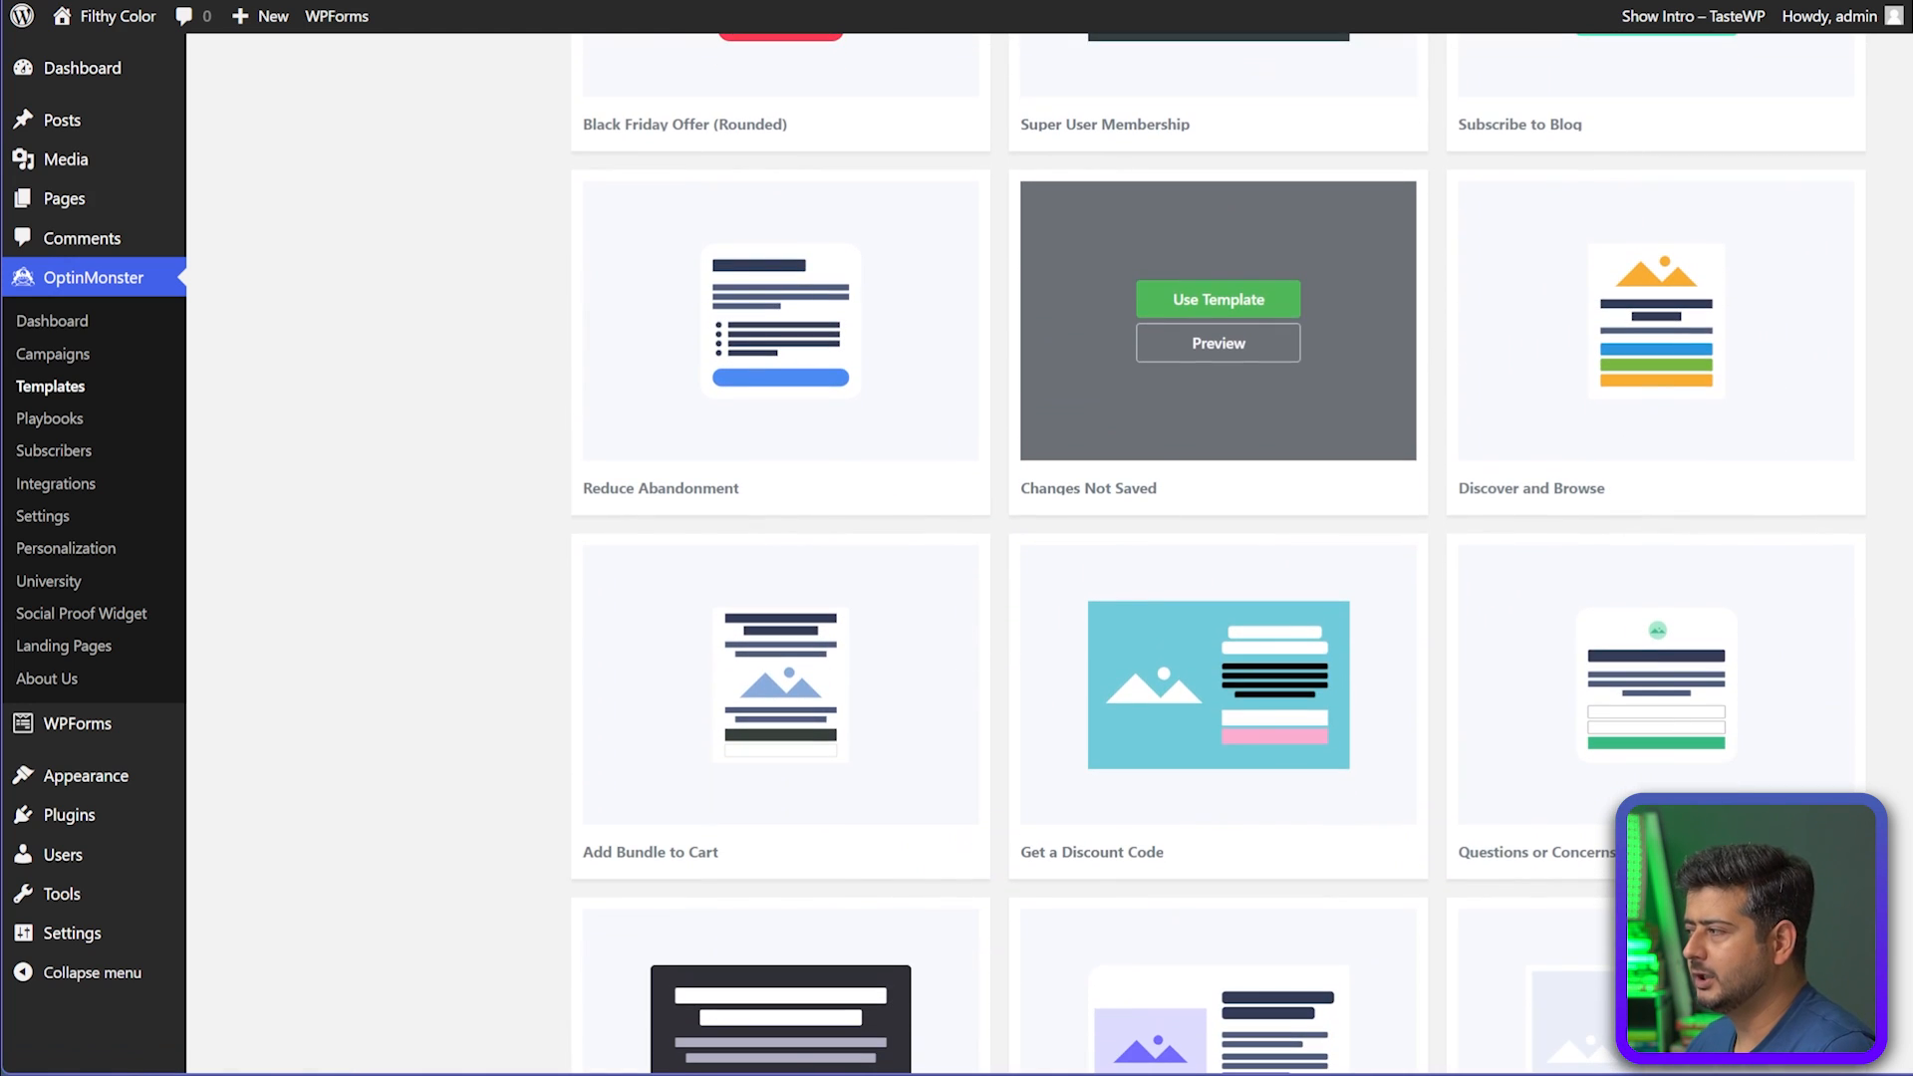
pyautogui.scroll(-5, 1217, 677)
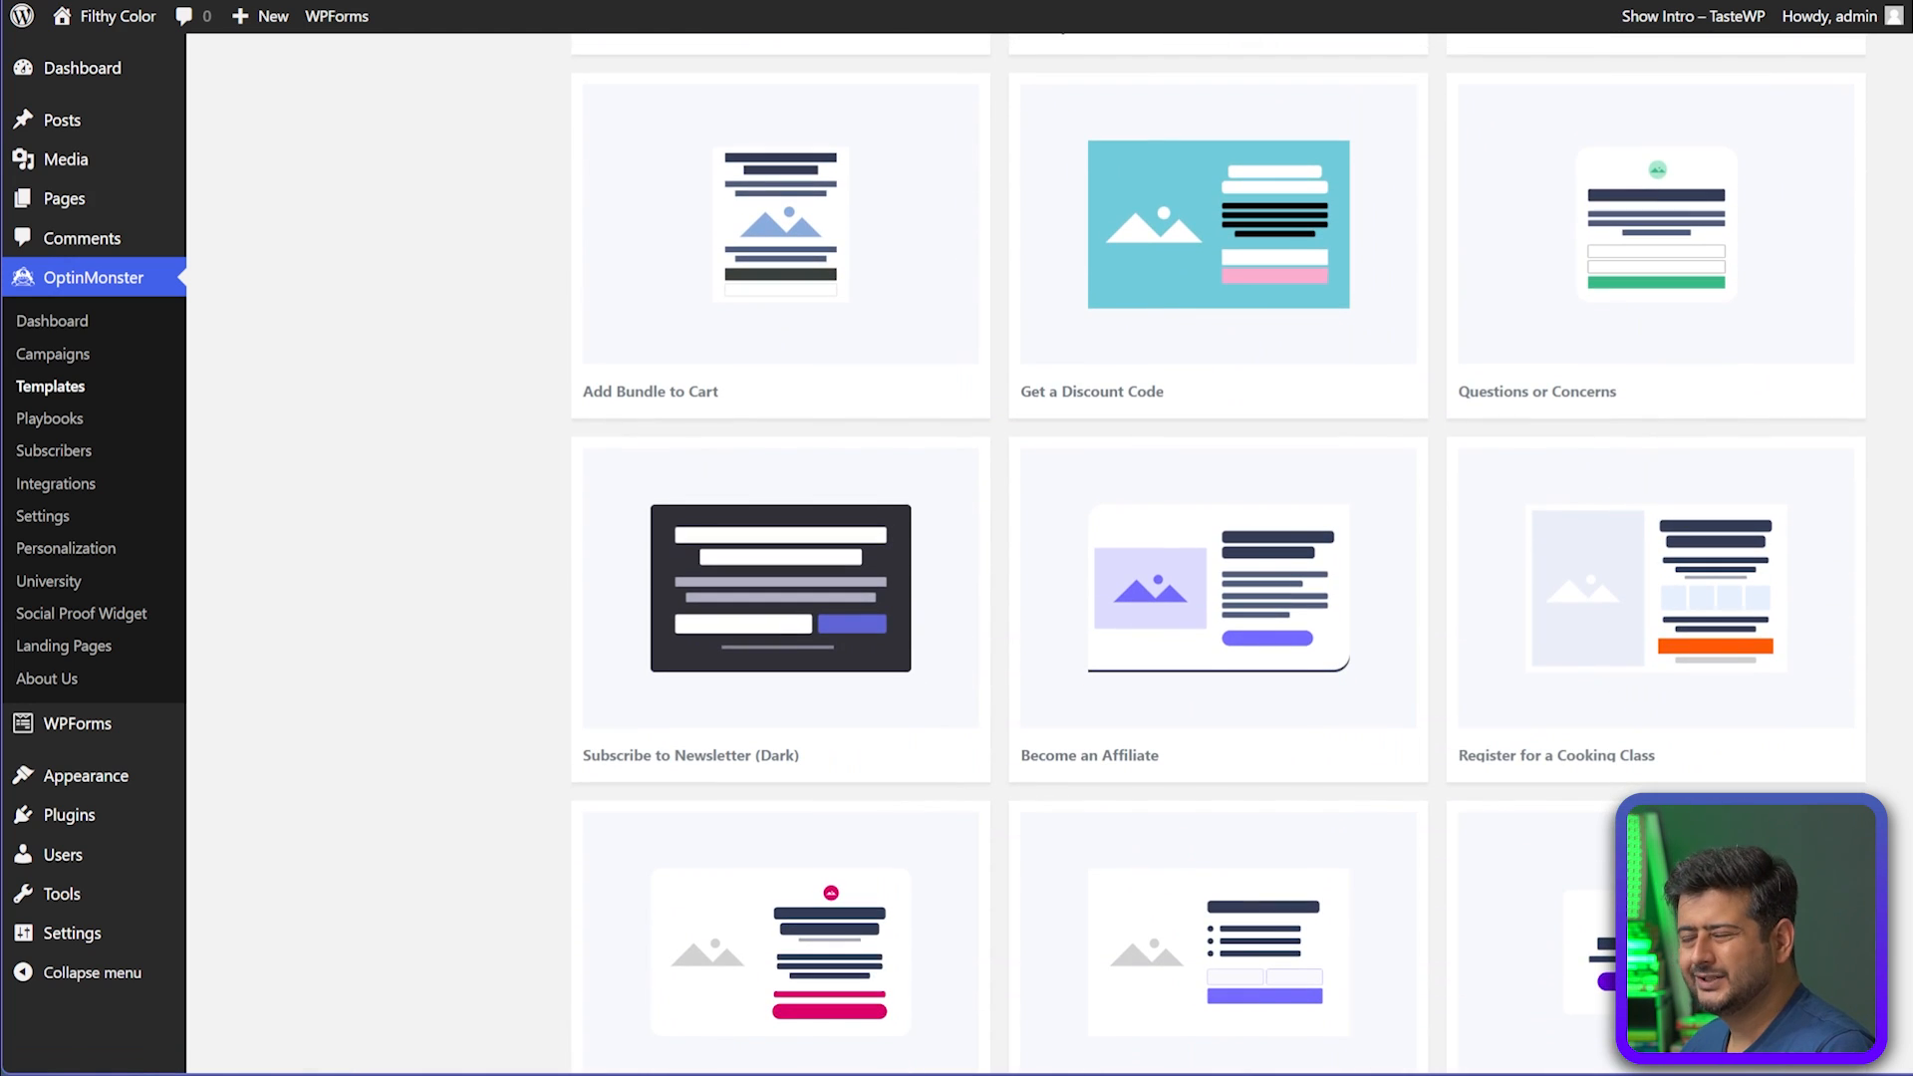
pyautogui.scroll(20, 1218, 677)
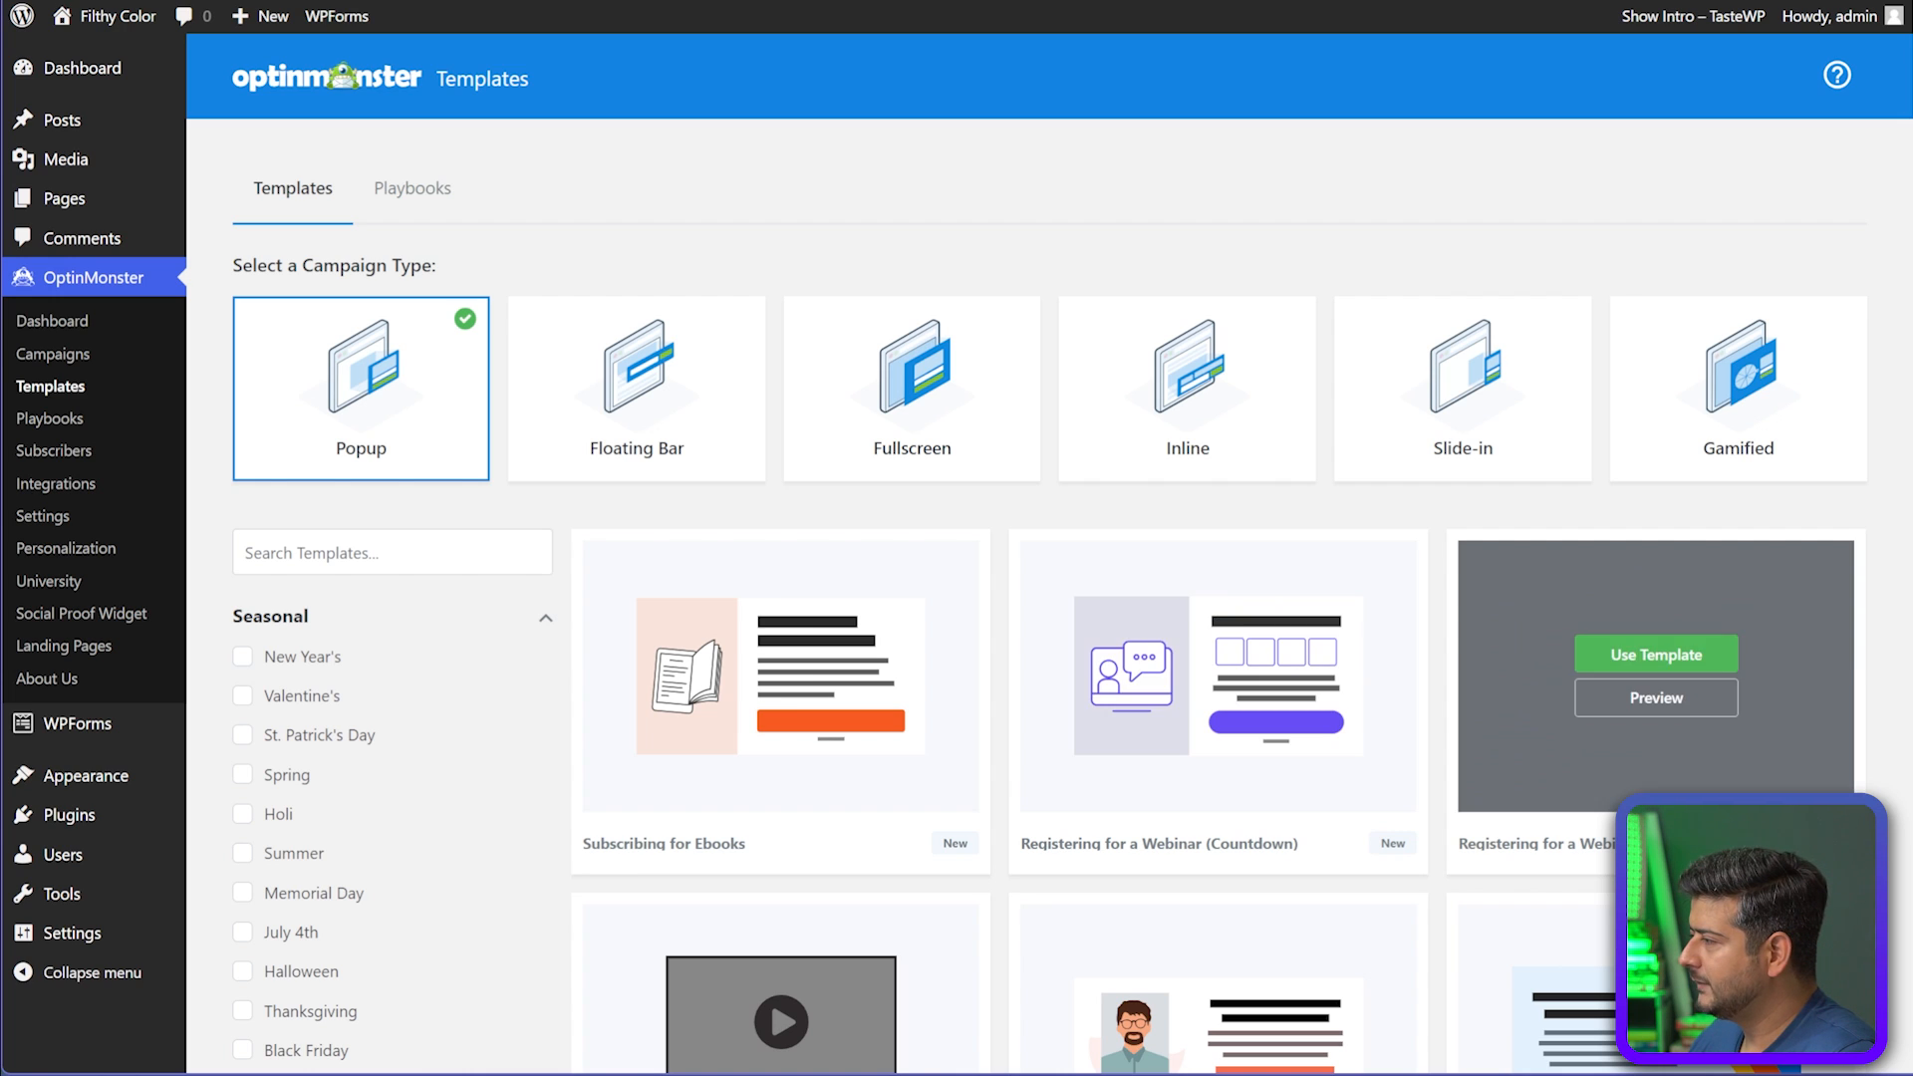
# Use the Registering for a Webinar (Countdown) popup template, name the campaign Webinar Registration, and start building it
pyautogui.click(1217, 654)
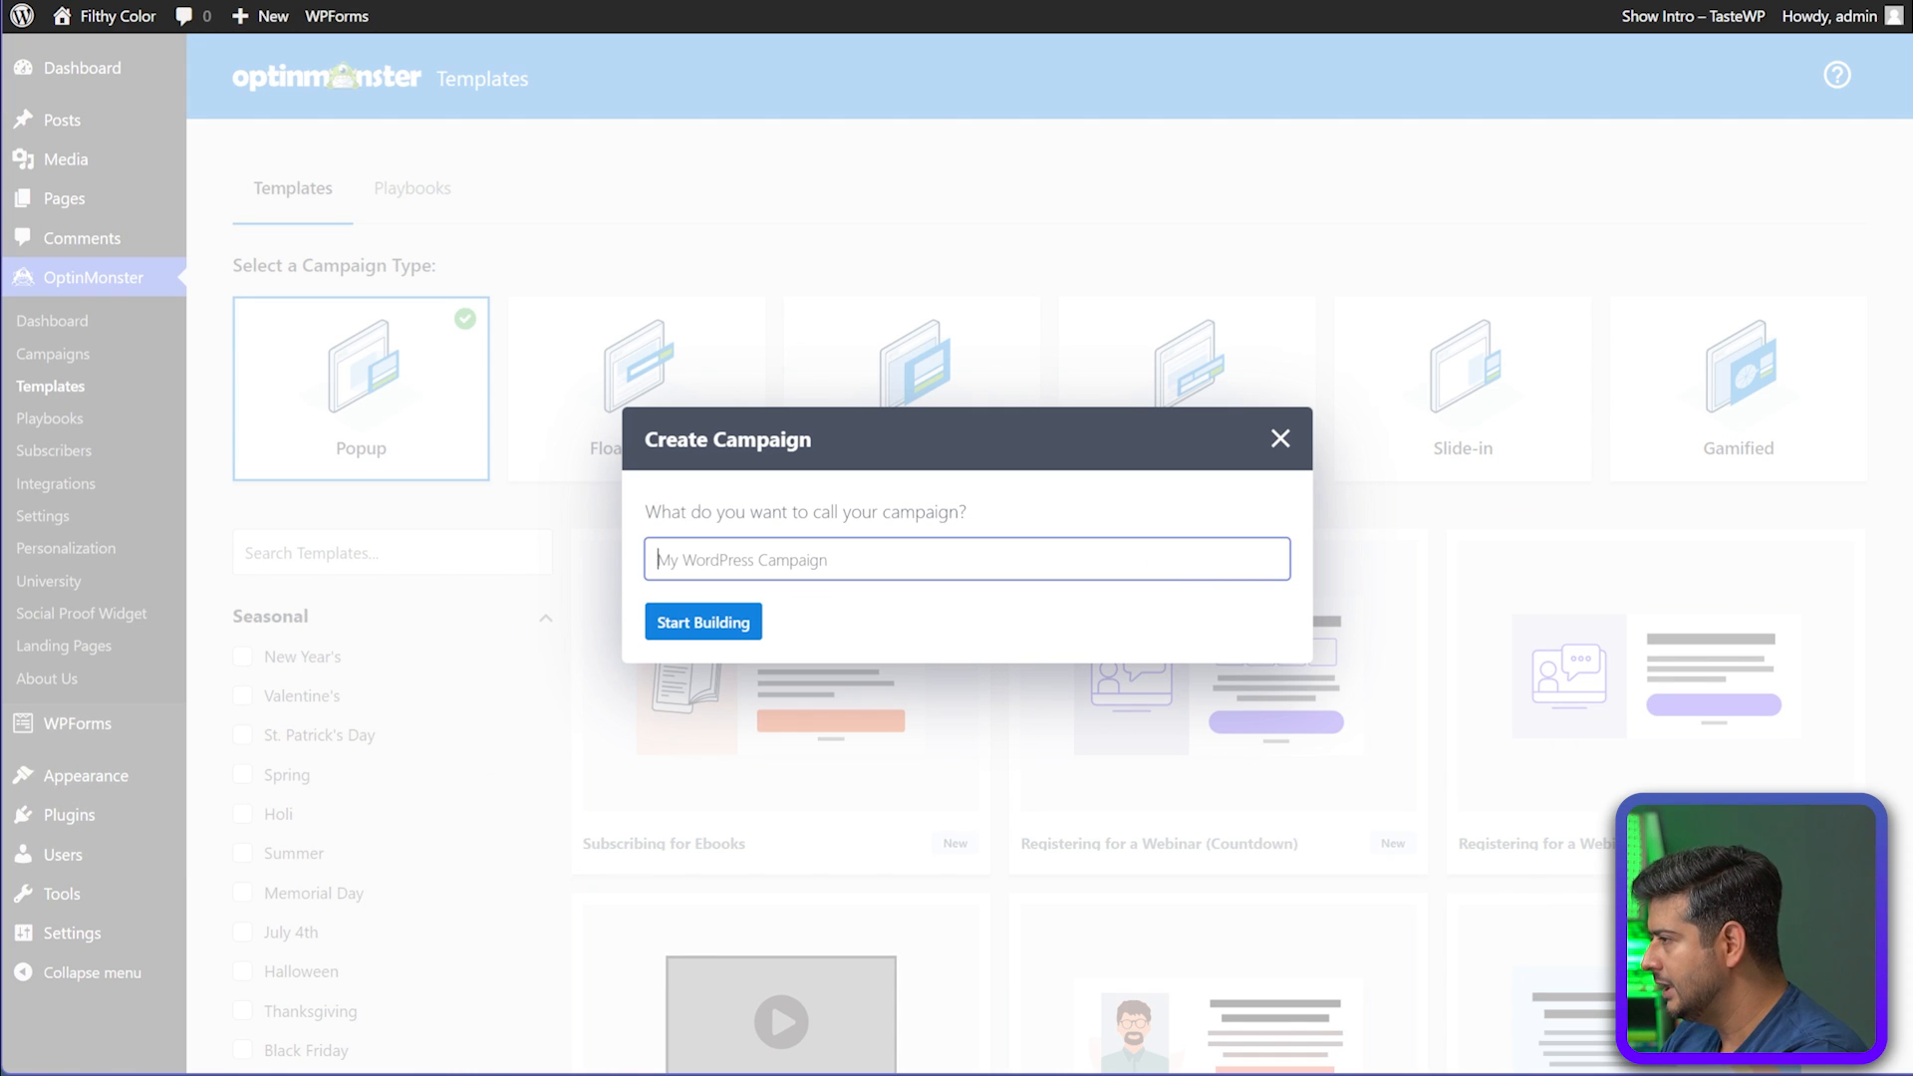
pyautogui.write('Webinar R')
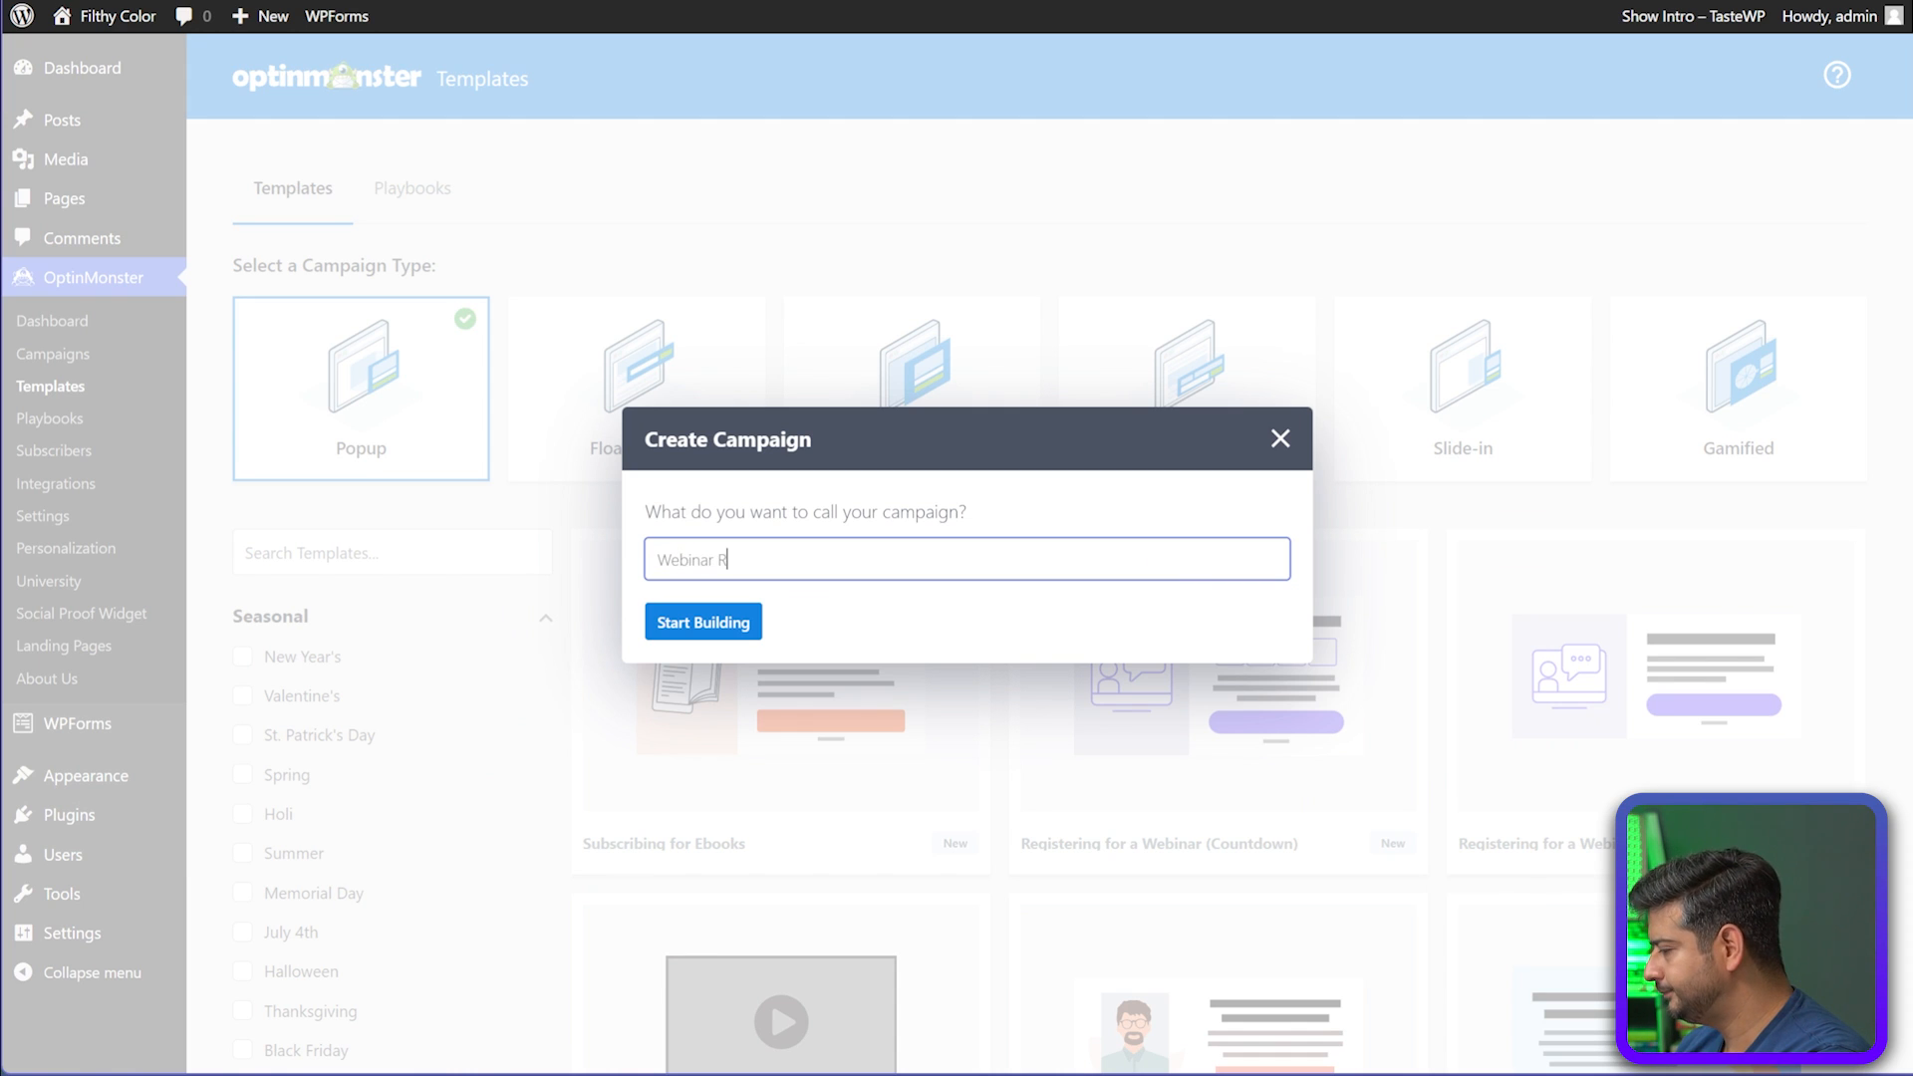
pyautogui.write('egsitration')
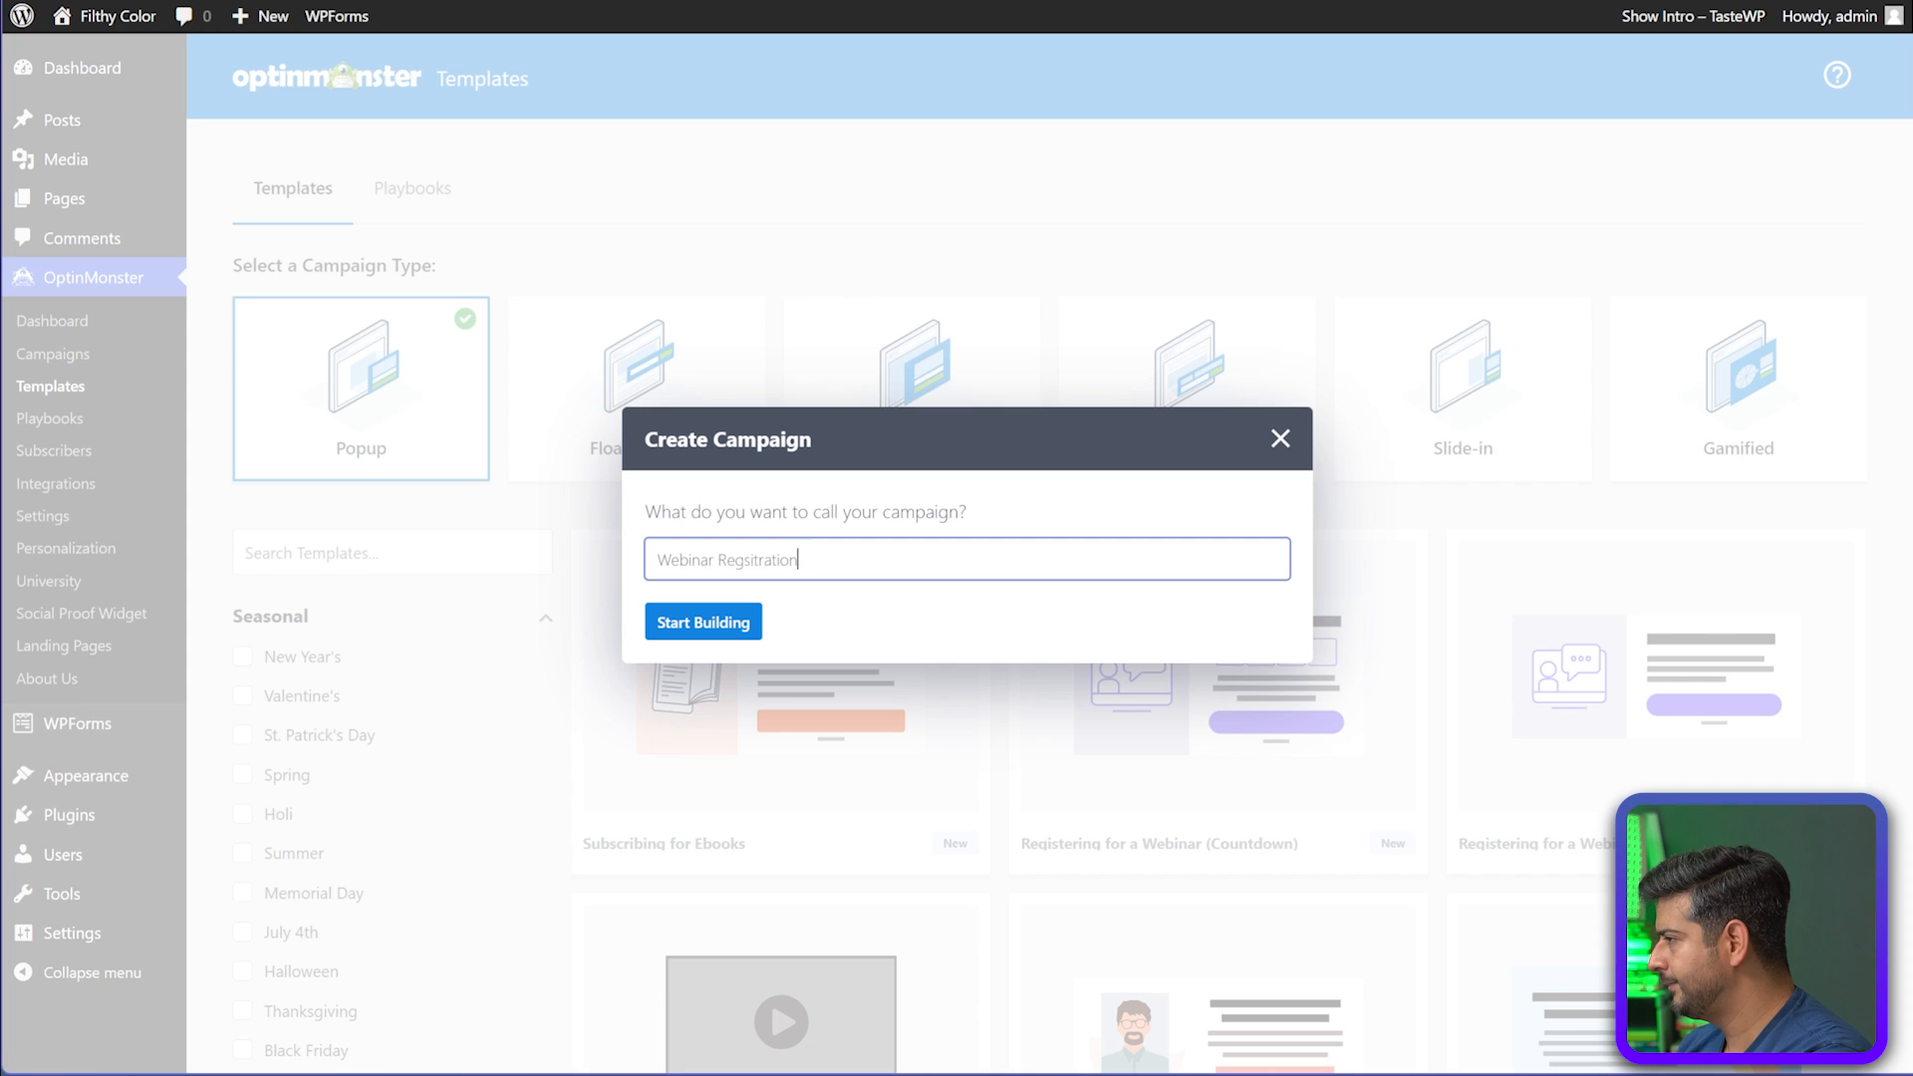
pyautogui.doubleClick(757, 560)
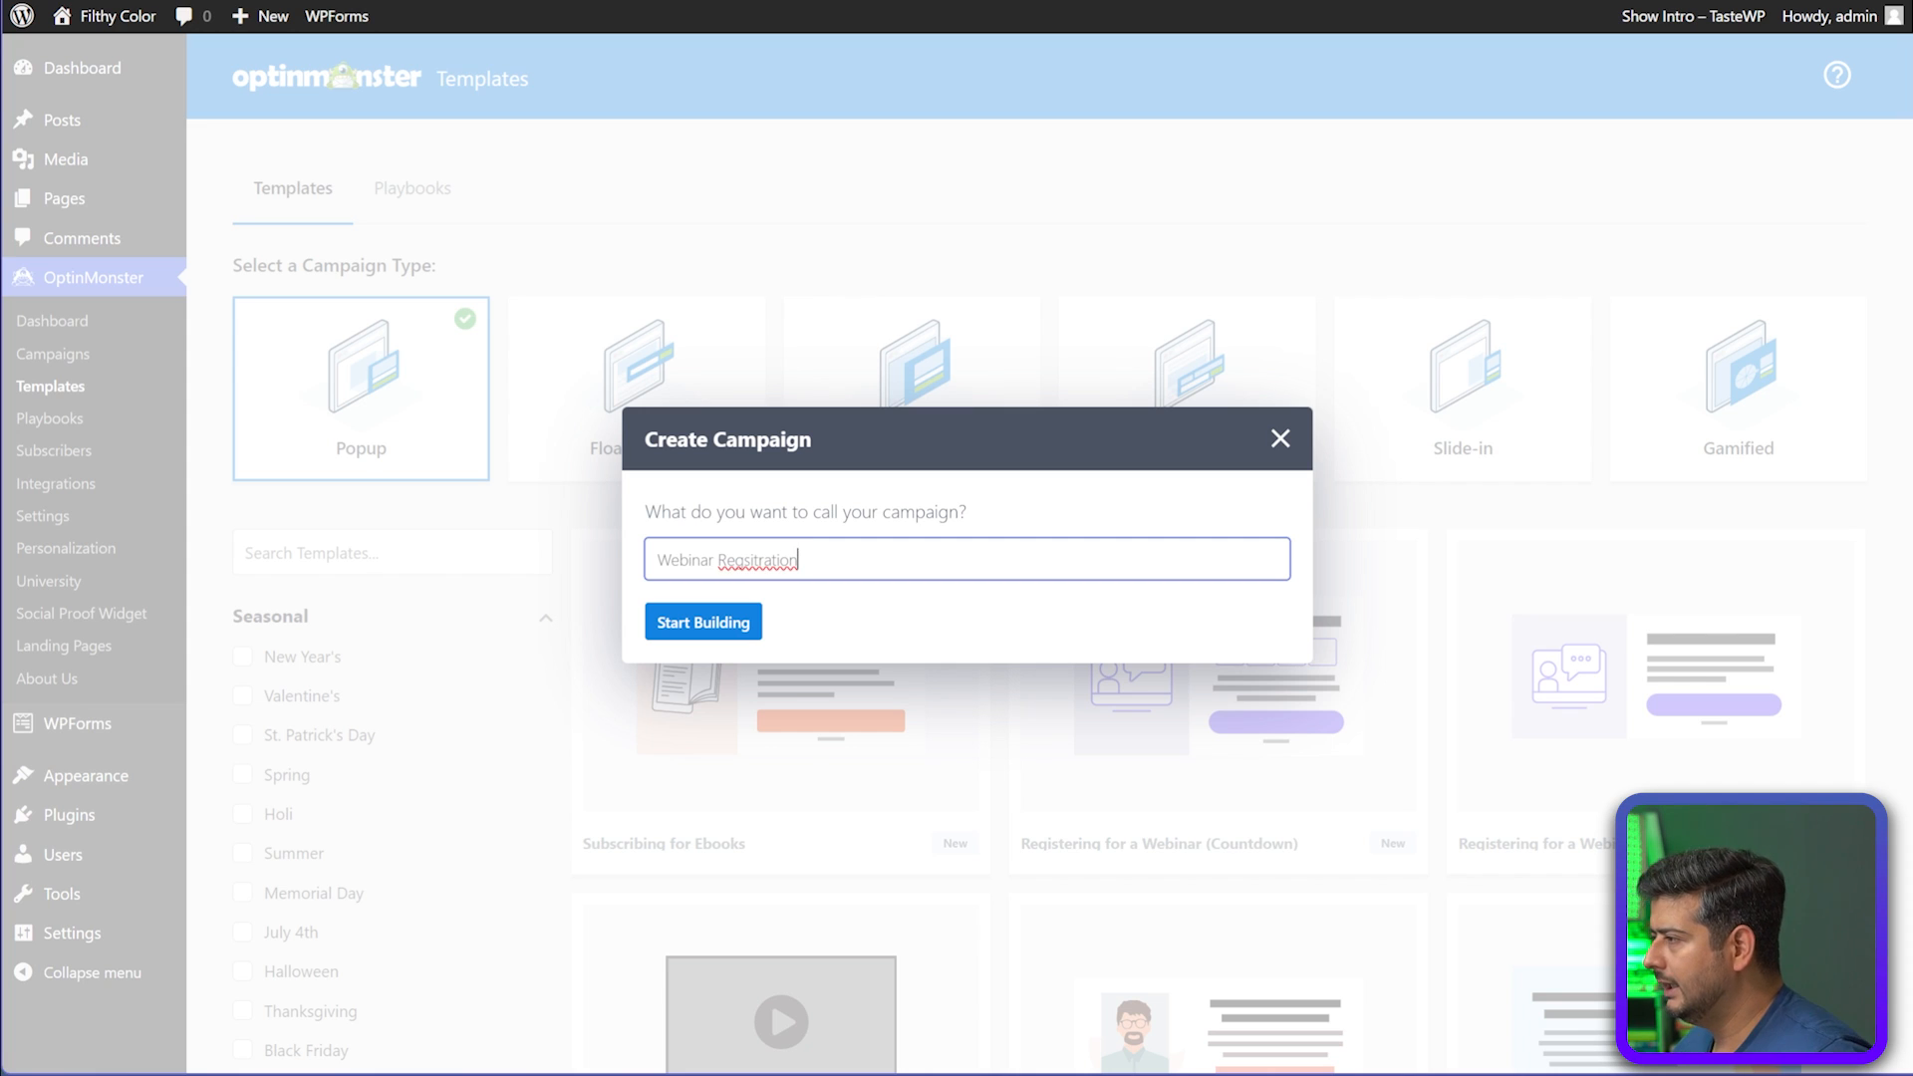
pyautogui.rightClick(774, 556)
pyautogui.click(864, 47)
pyautogui.click(703, 621)
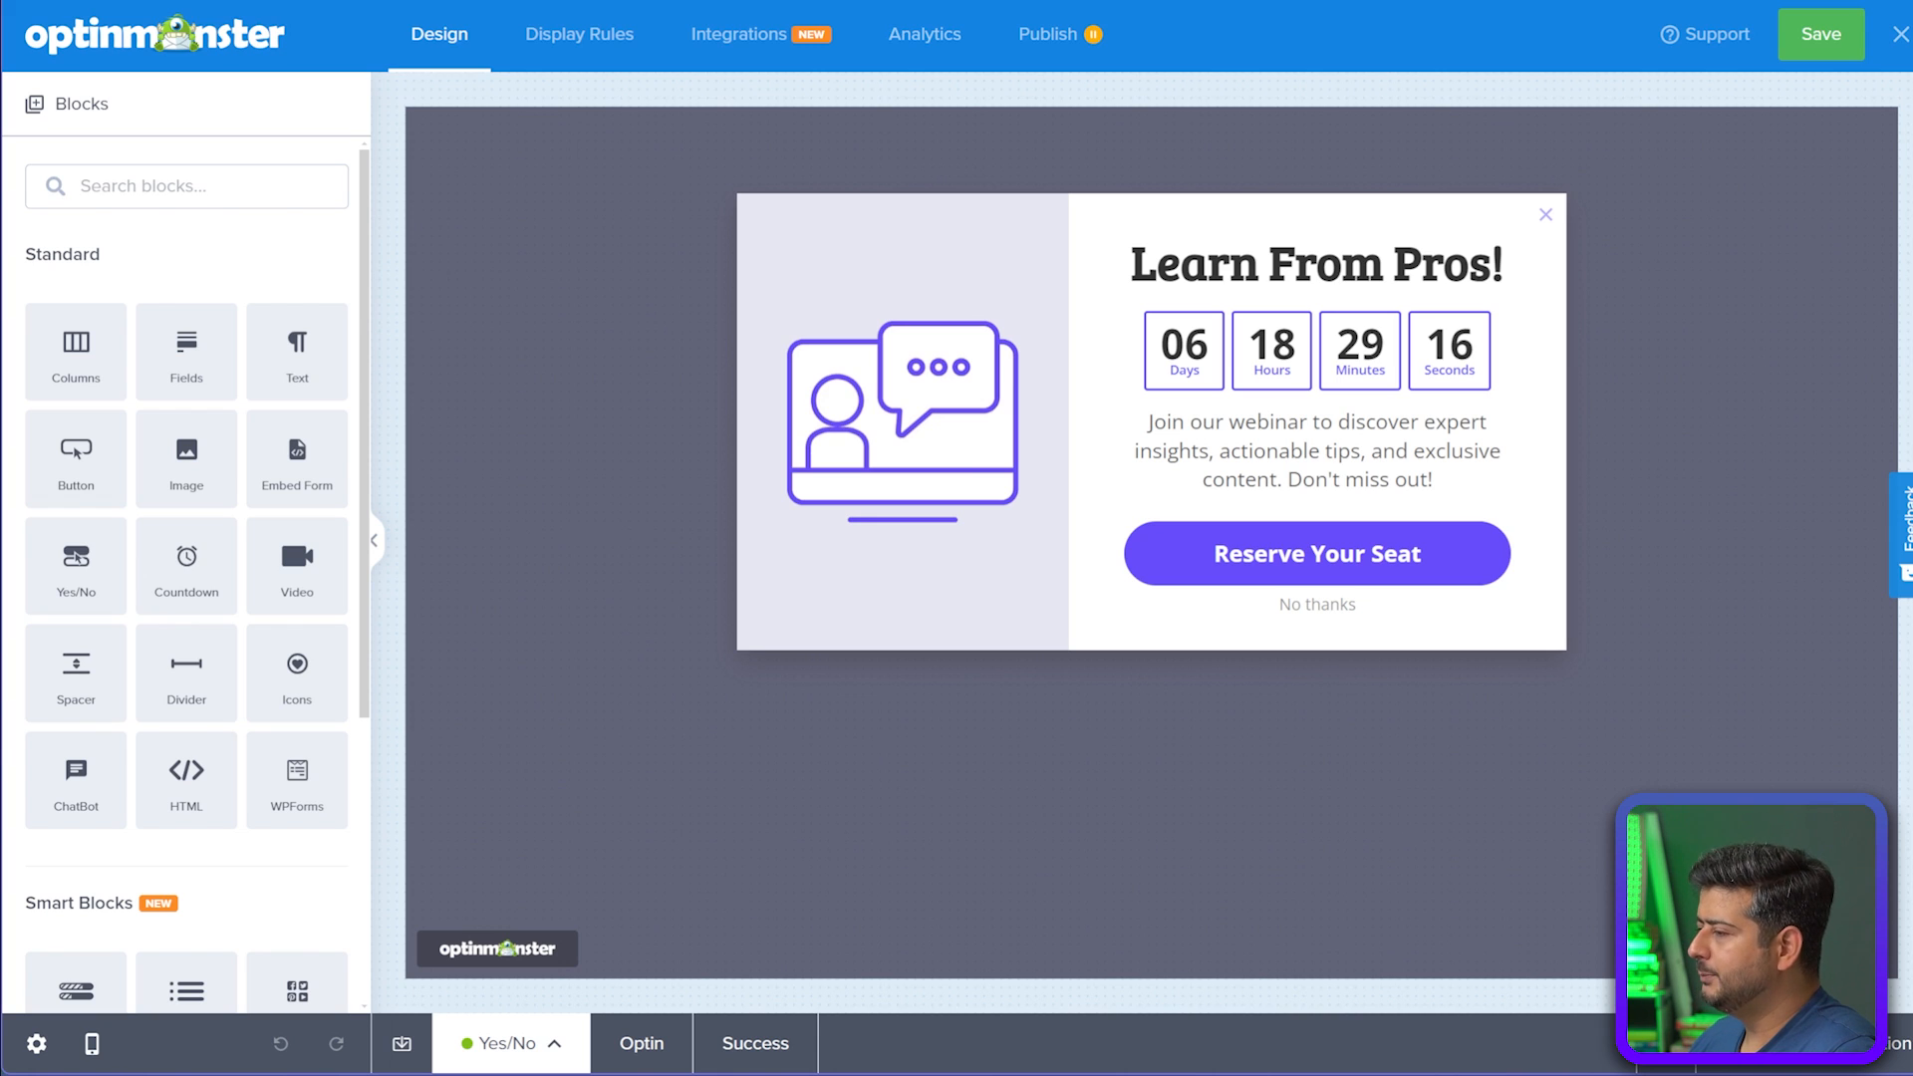
# Examine the content and advanced styling options of the popup's webinar illustration
pyautogui.click(903, 421)
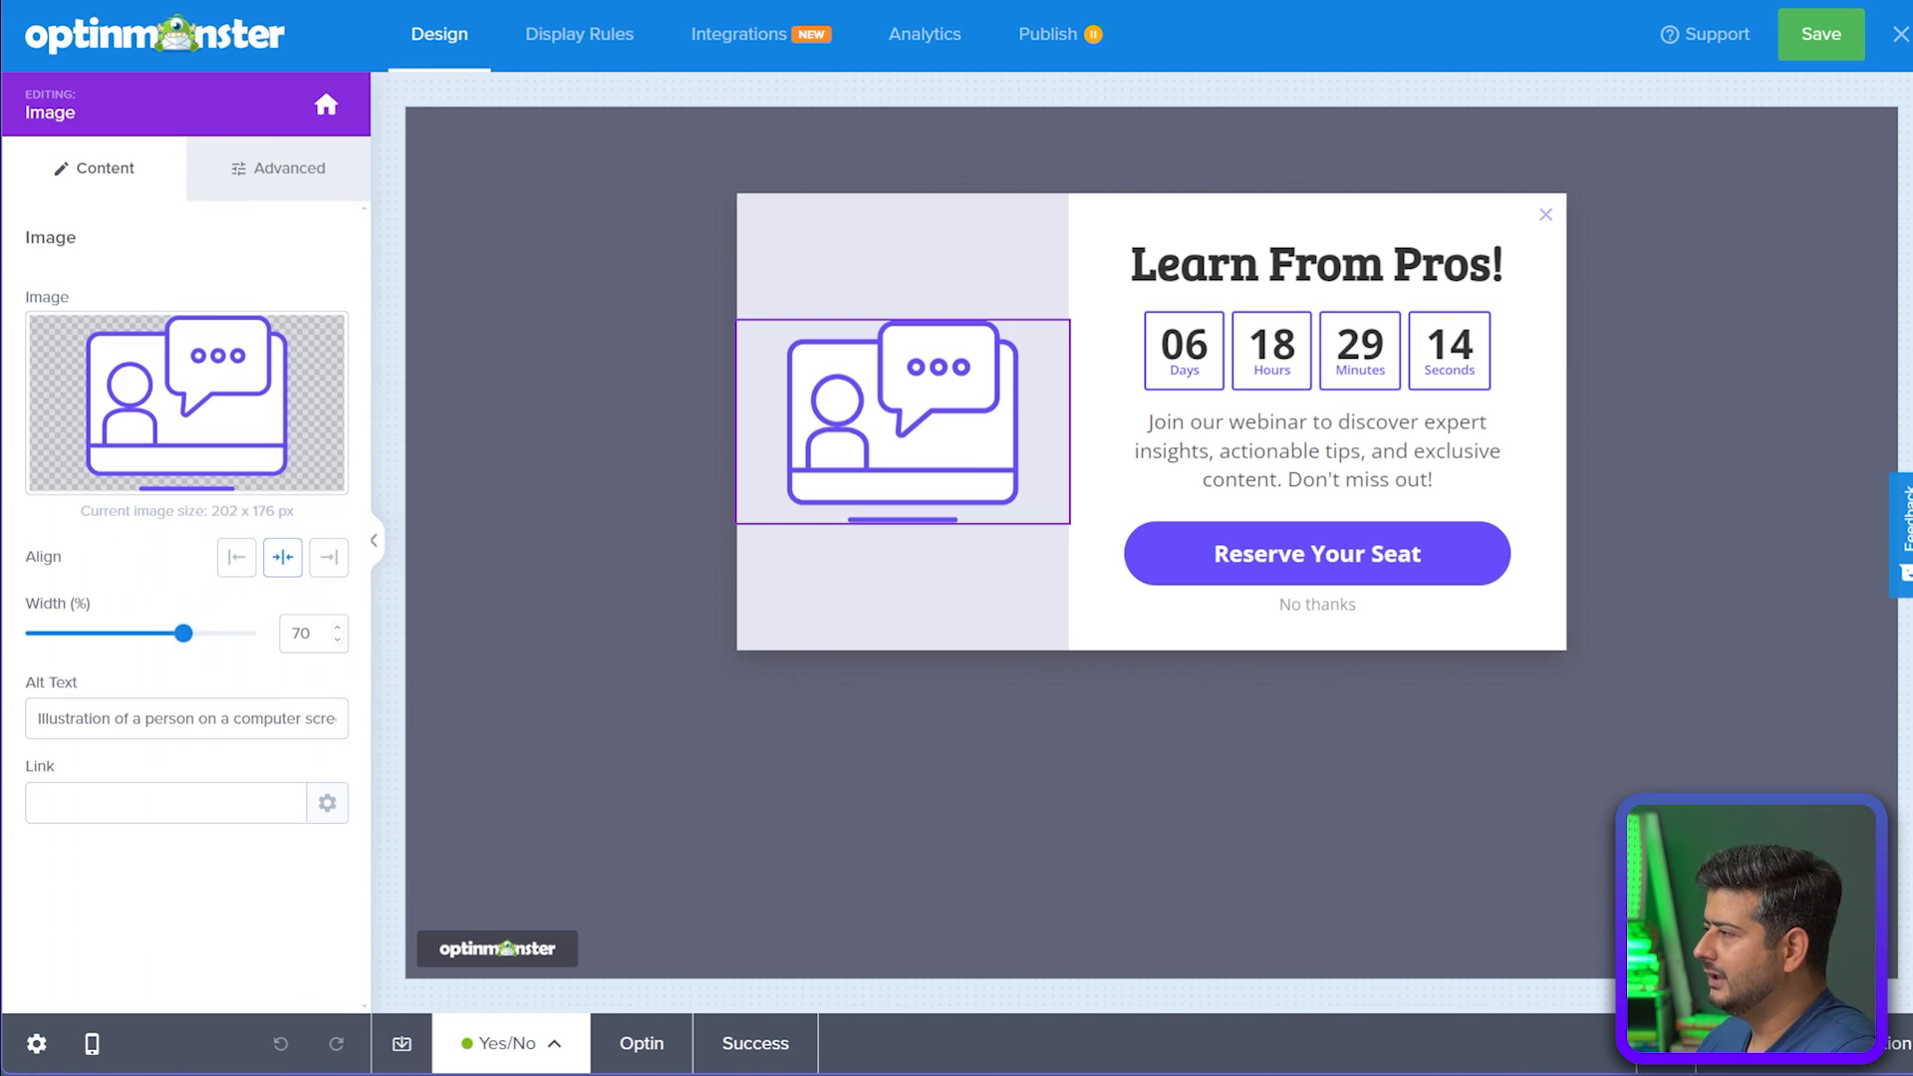
pyautogui.moveTo(187, 403)
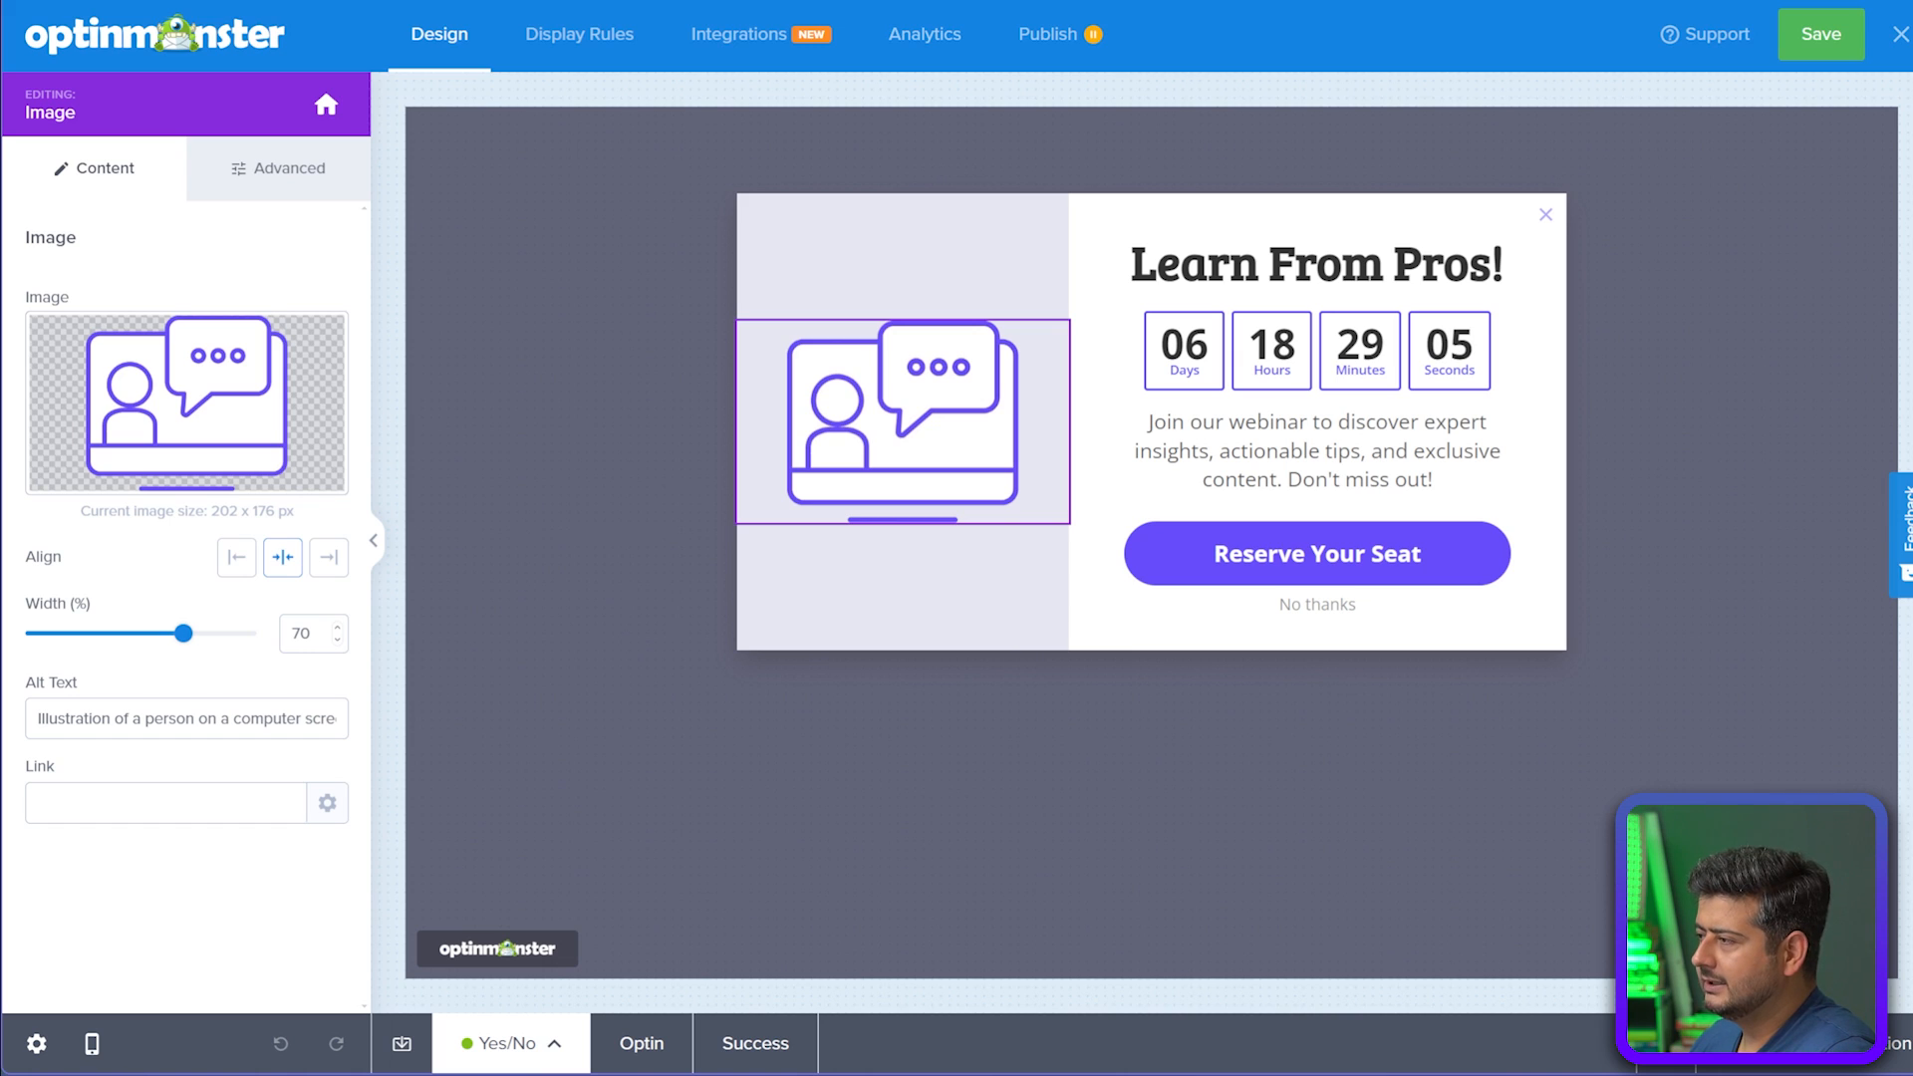
pyautogui.click(278, 167)
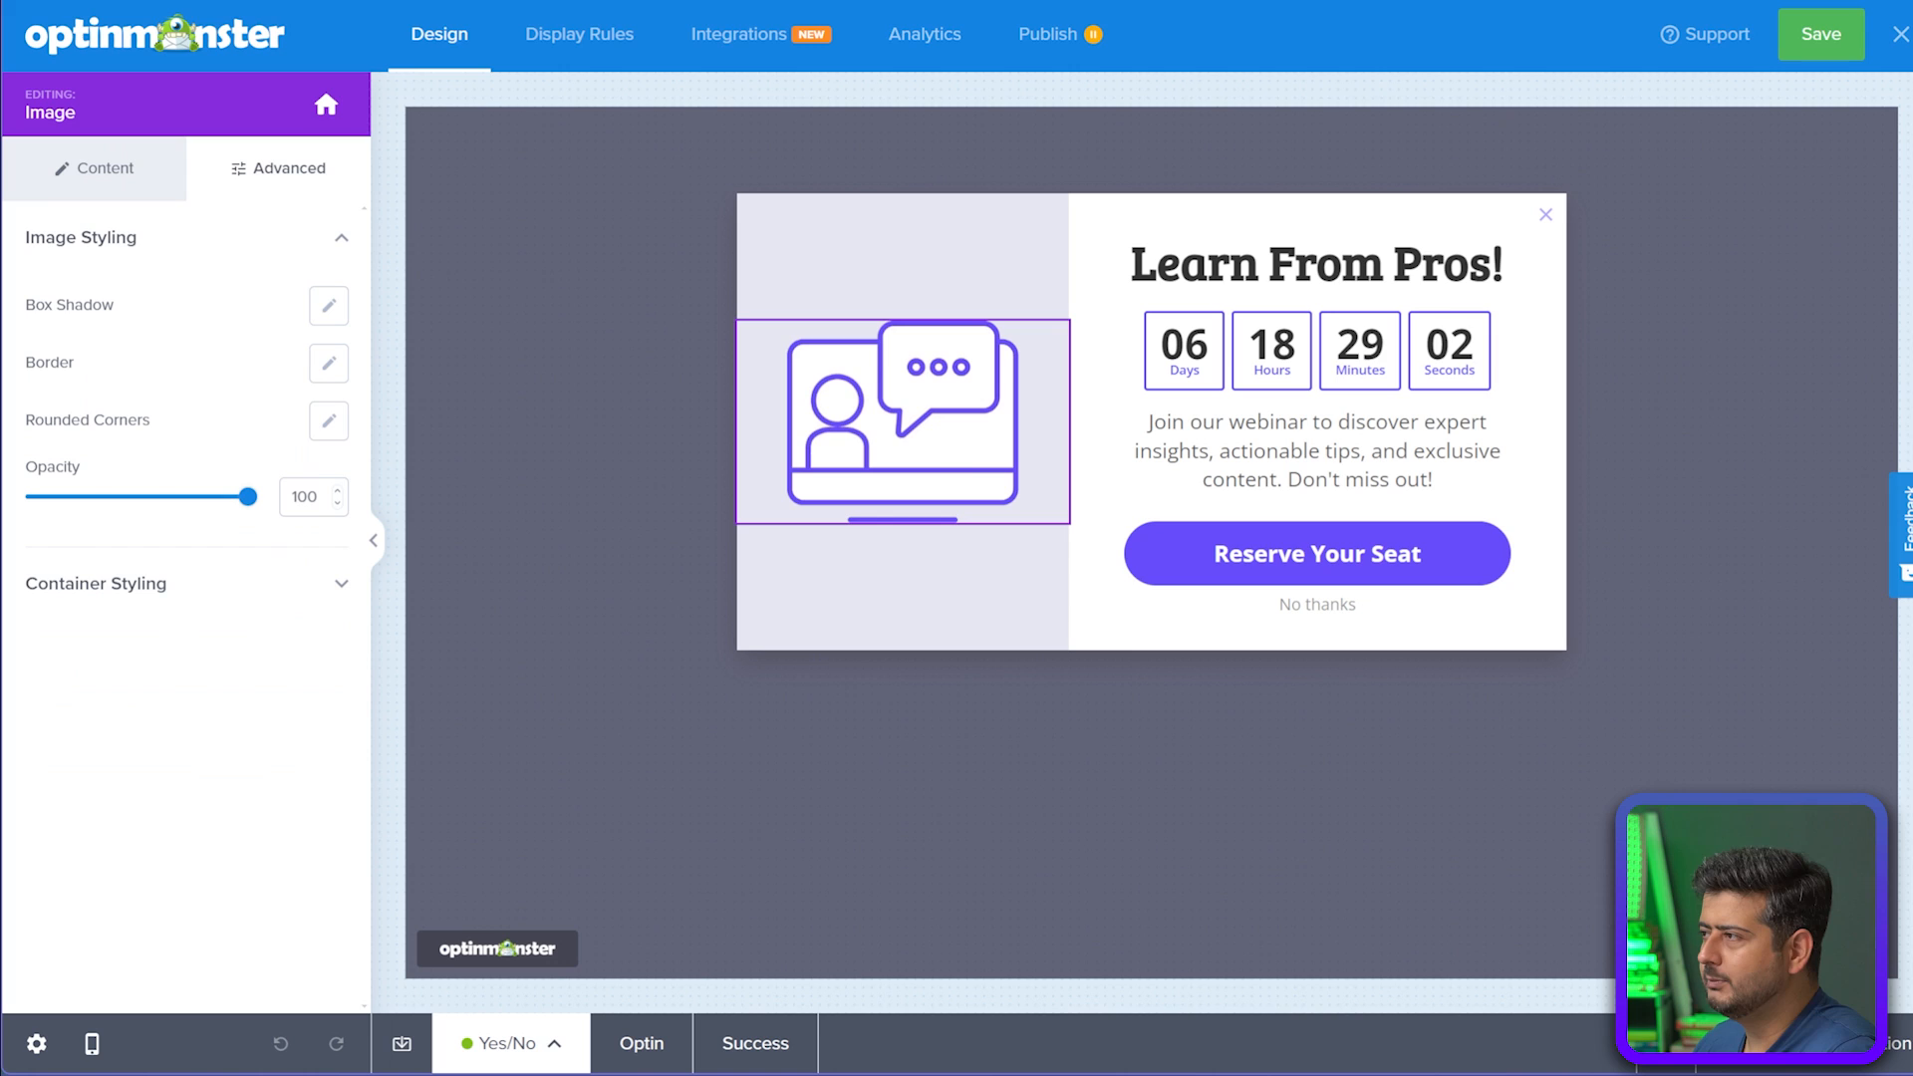
pyautogui.click(95, 169)
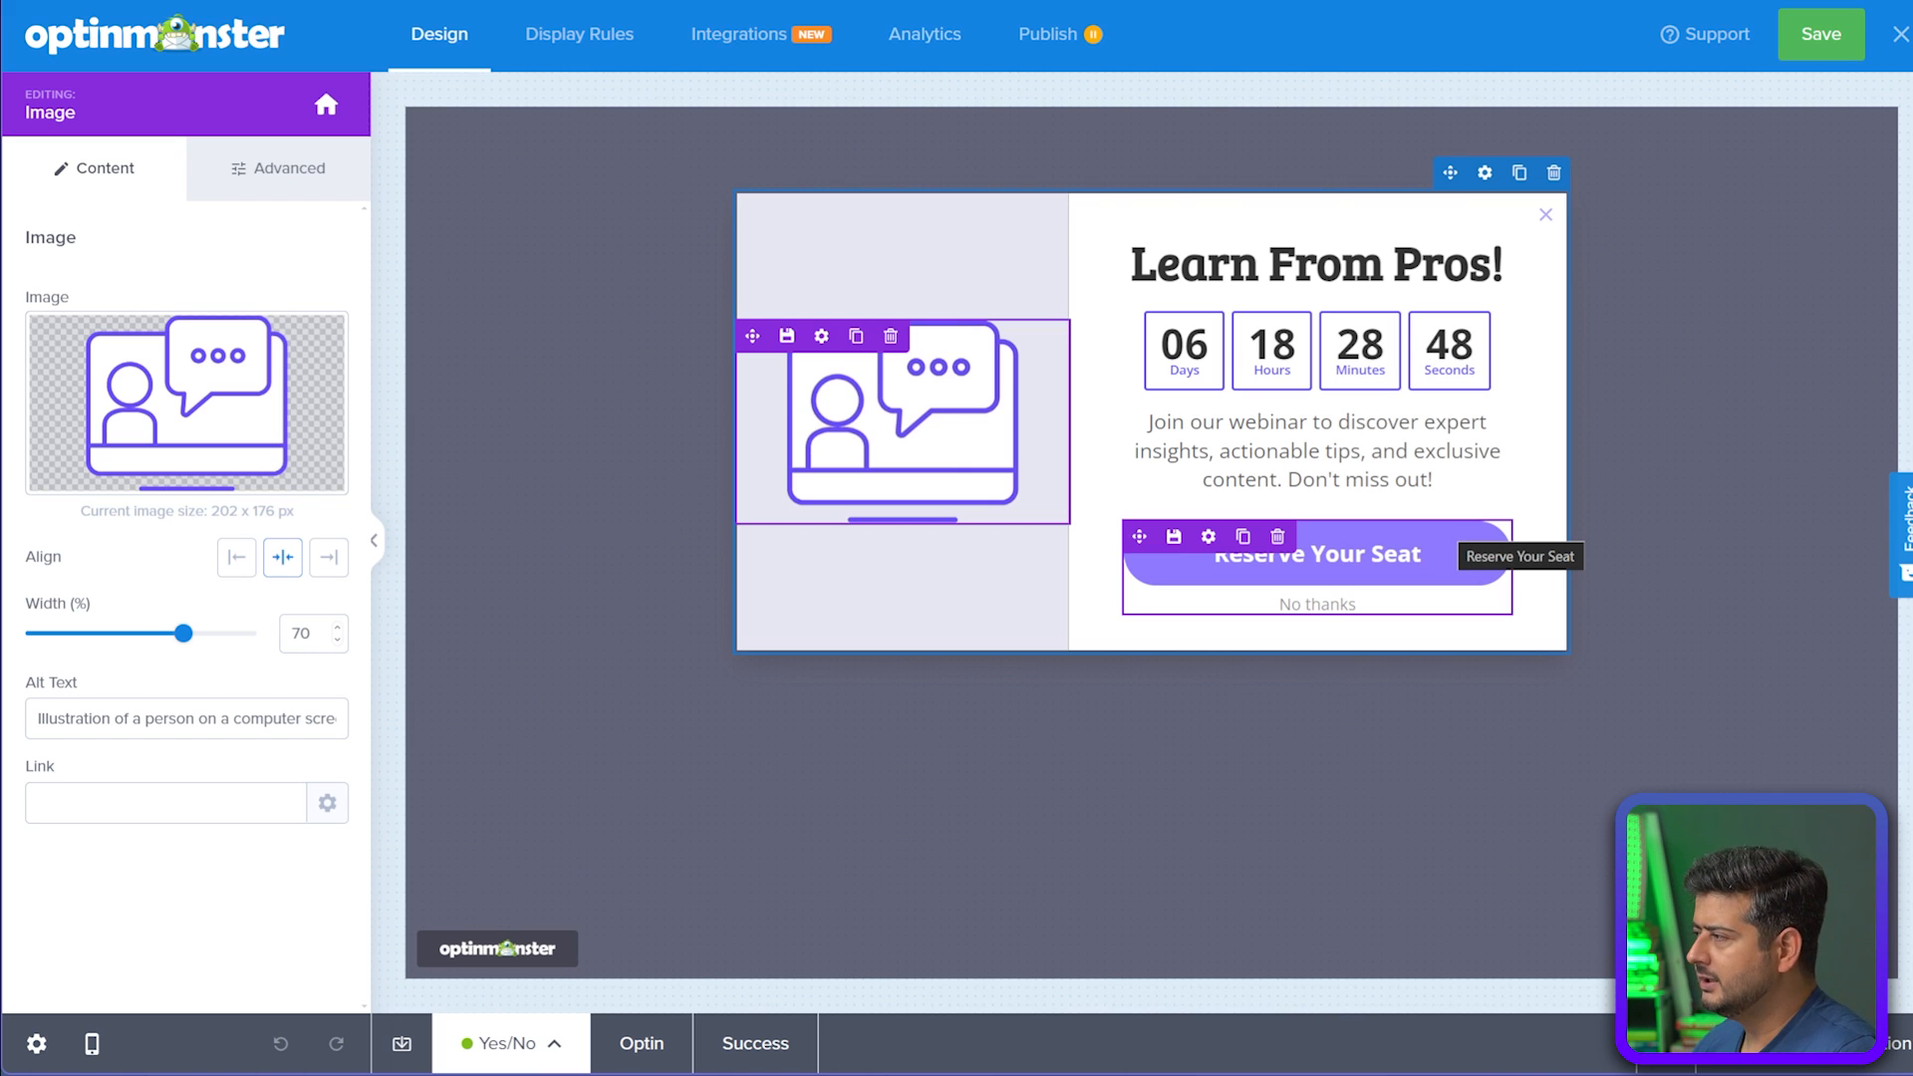
# Delete the block with the Reserve Your Seat button and No thanks link, and return to the list of blocks
pyautogui.click(1277, 536)
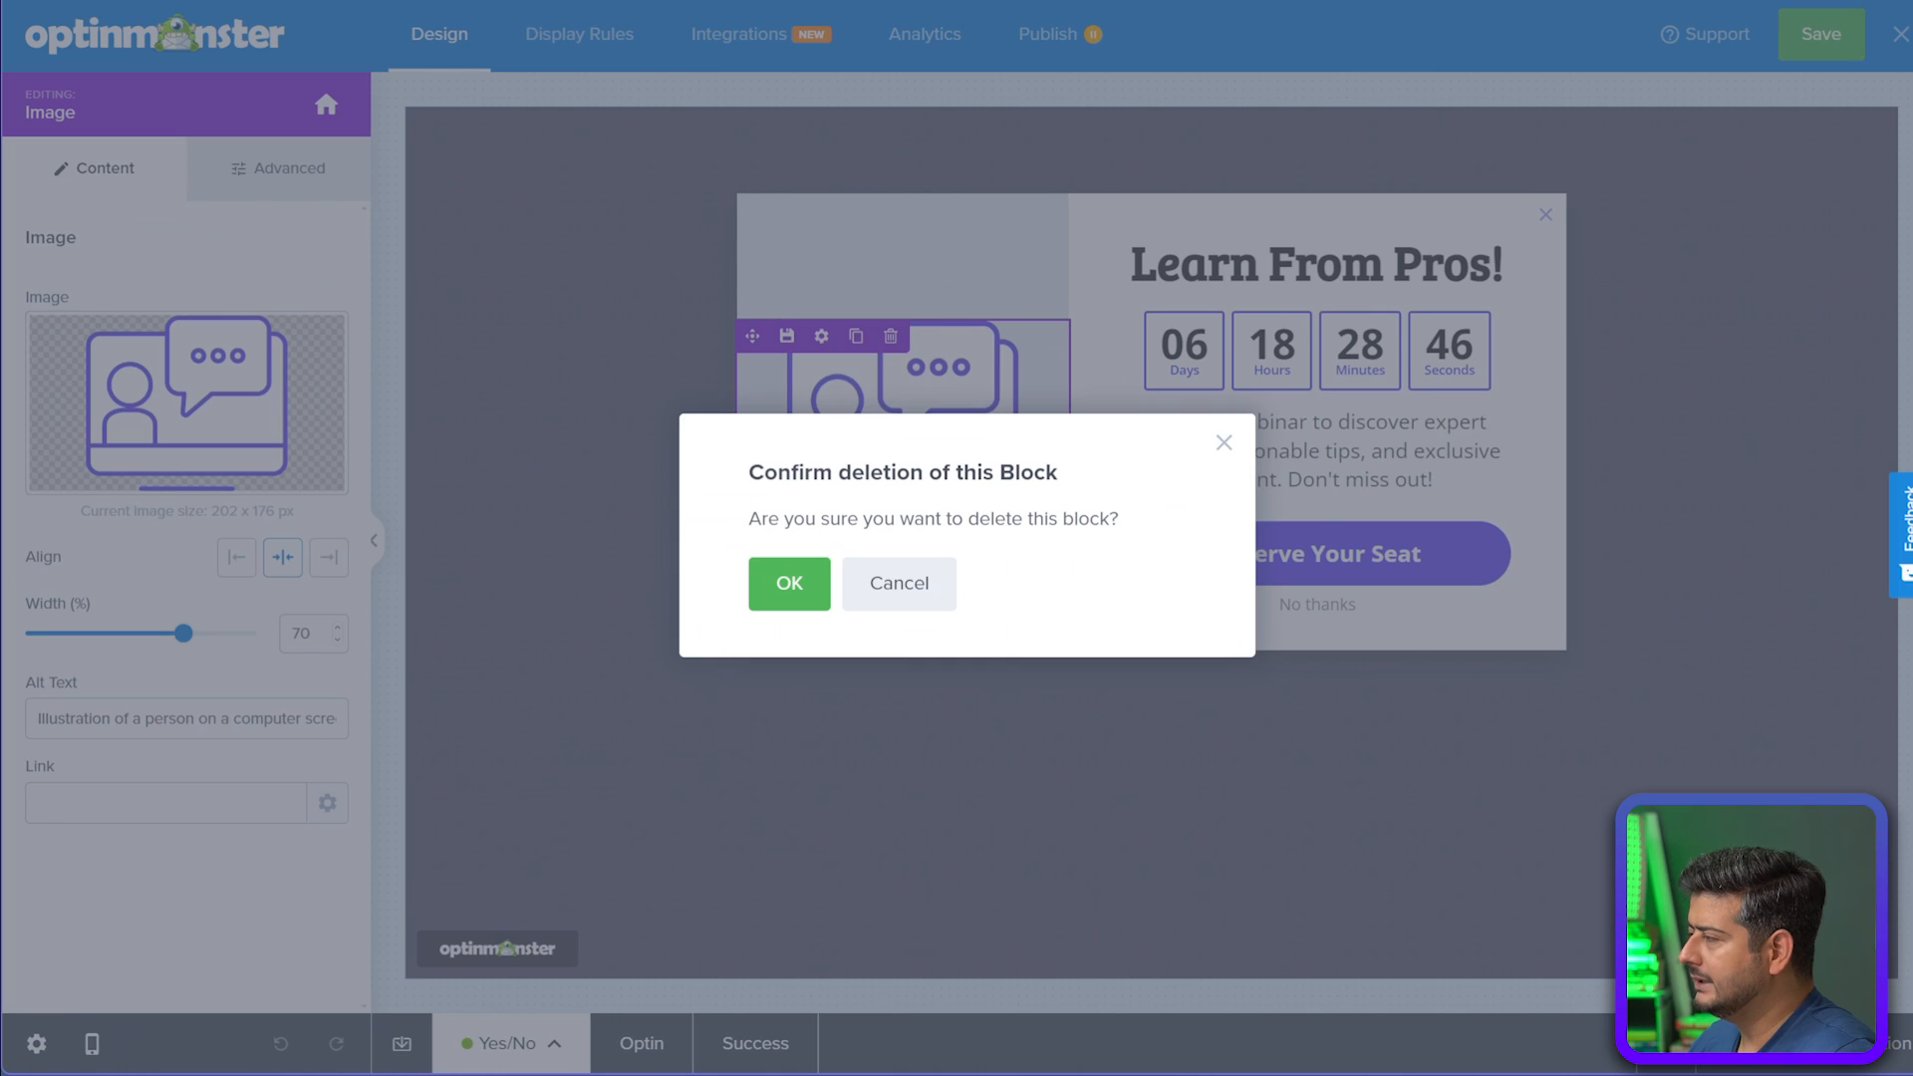
pyautogui.click(789, 583)
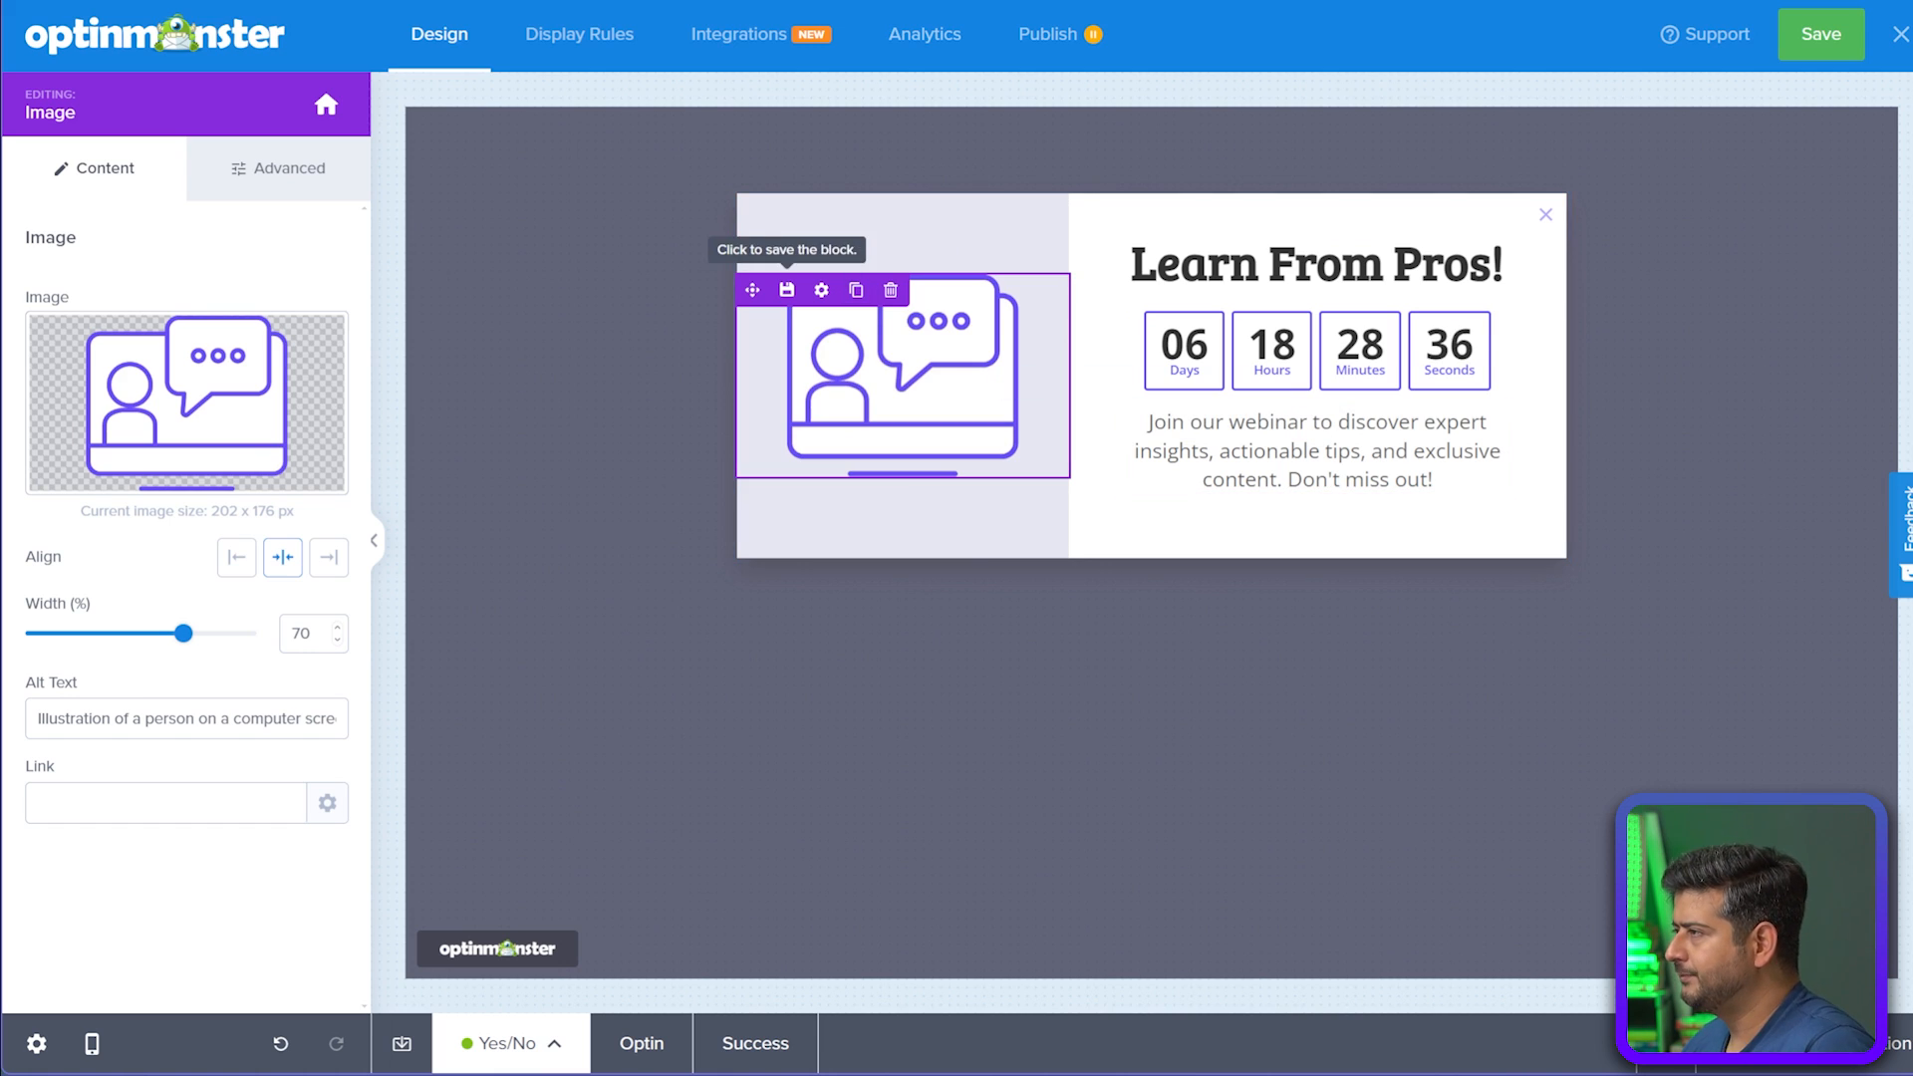
pyautogui.click(325, 103)
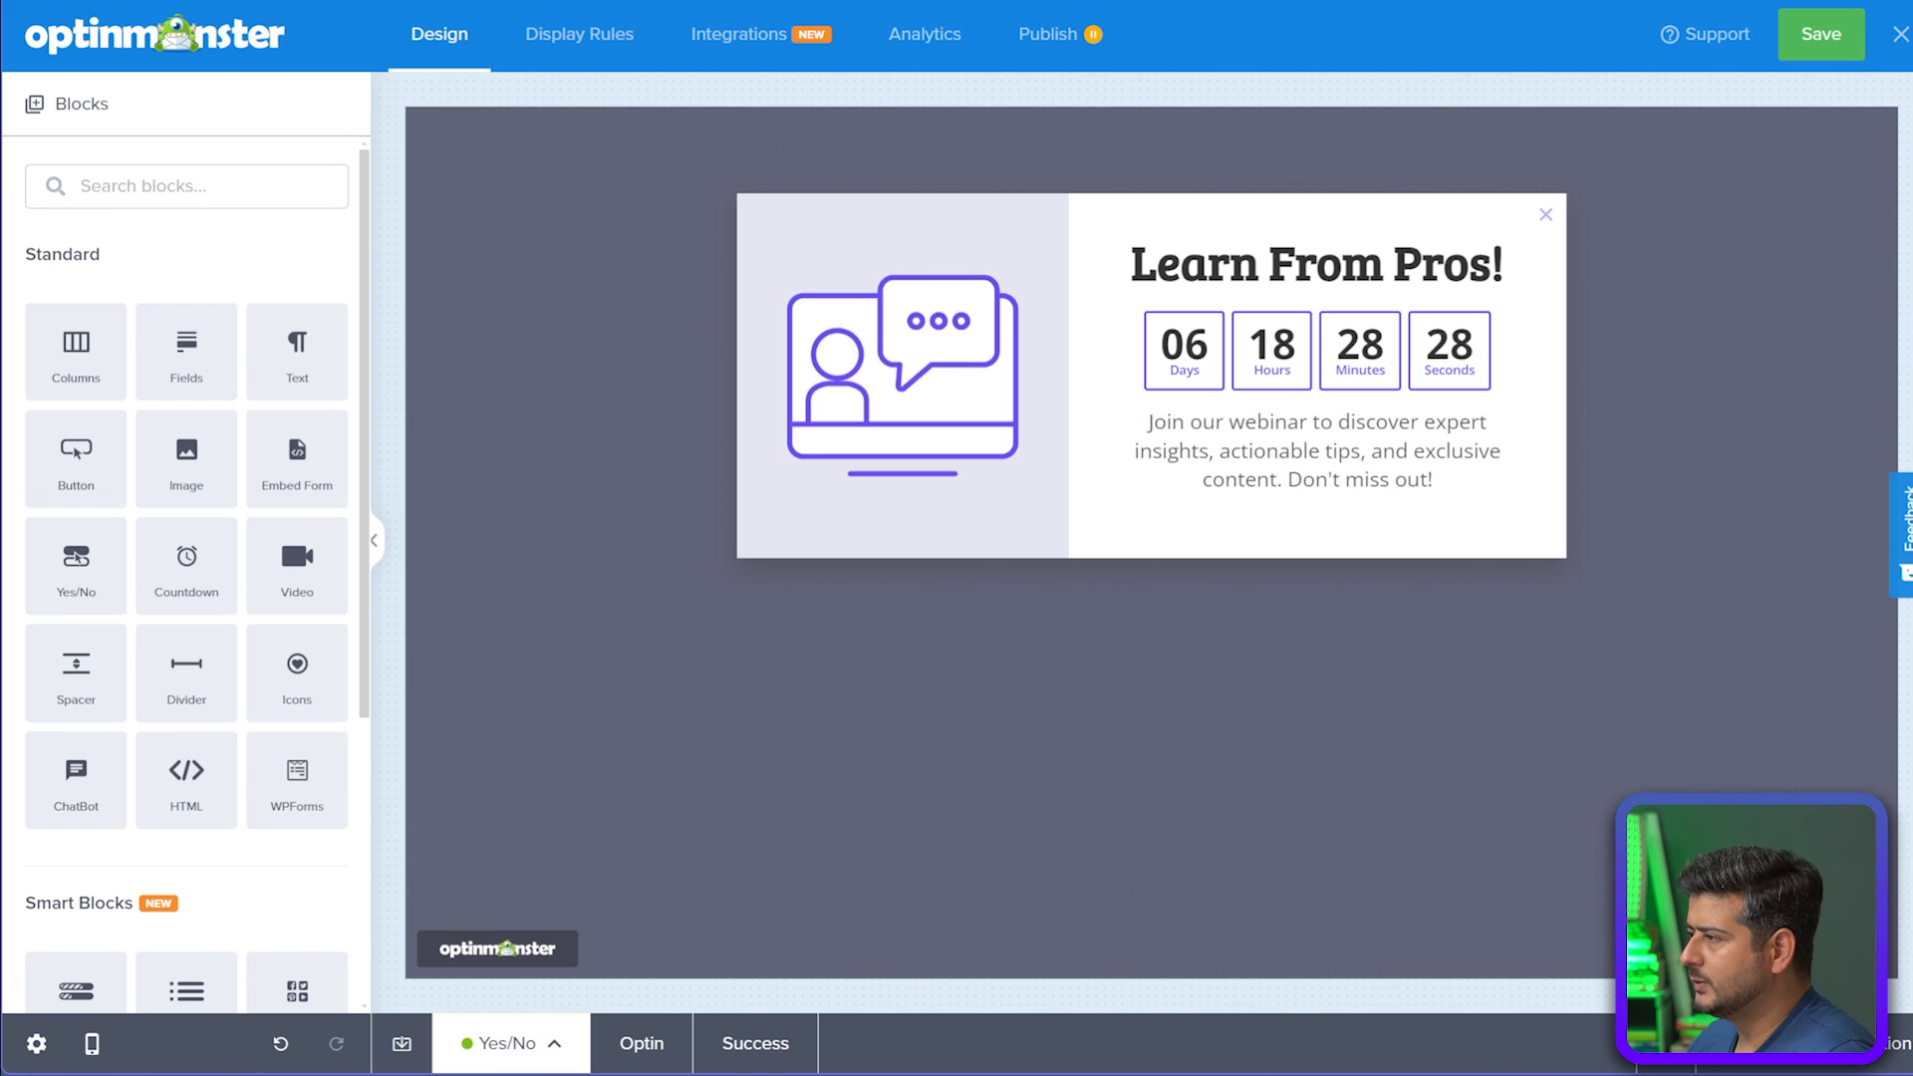
# Add a WPForms block below the popup's webinar description and set its form selection to Add Shortcode Manually
pyautogui.moveTo(297, 780); pyautogui.dragTo(1324, 555)
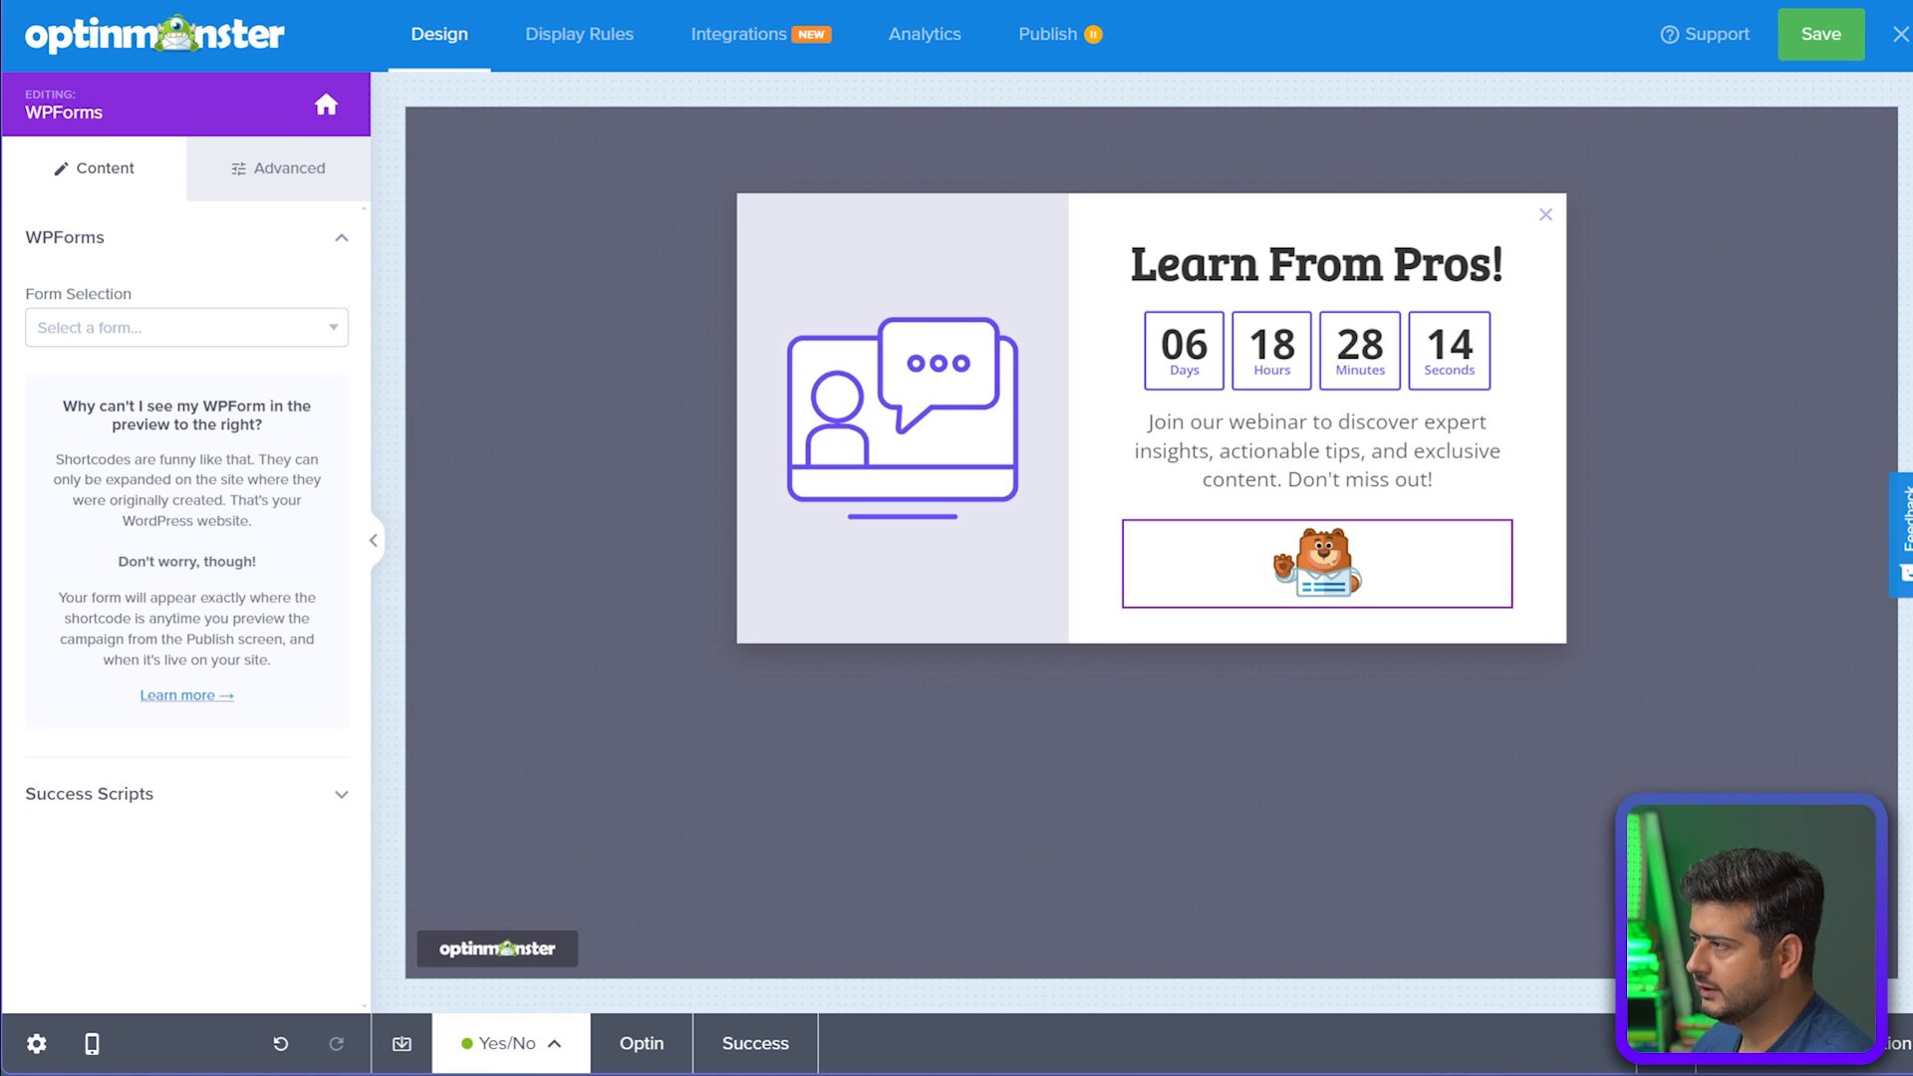
pyautogui.click(187, 328)
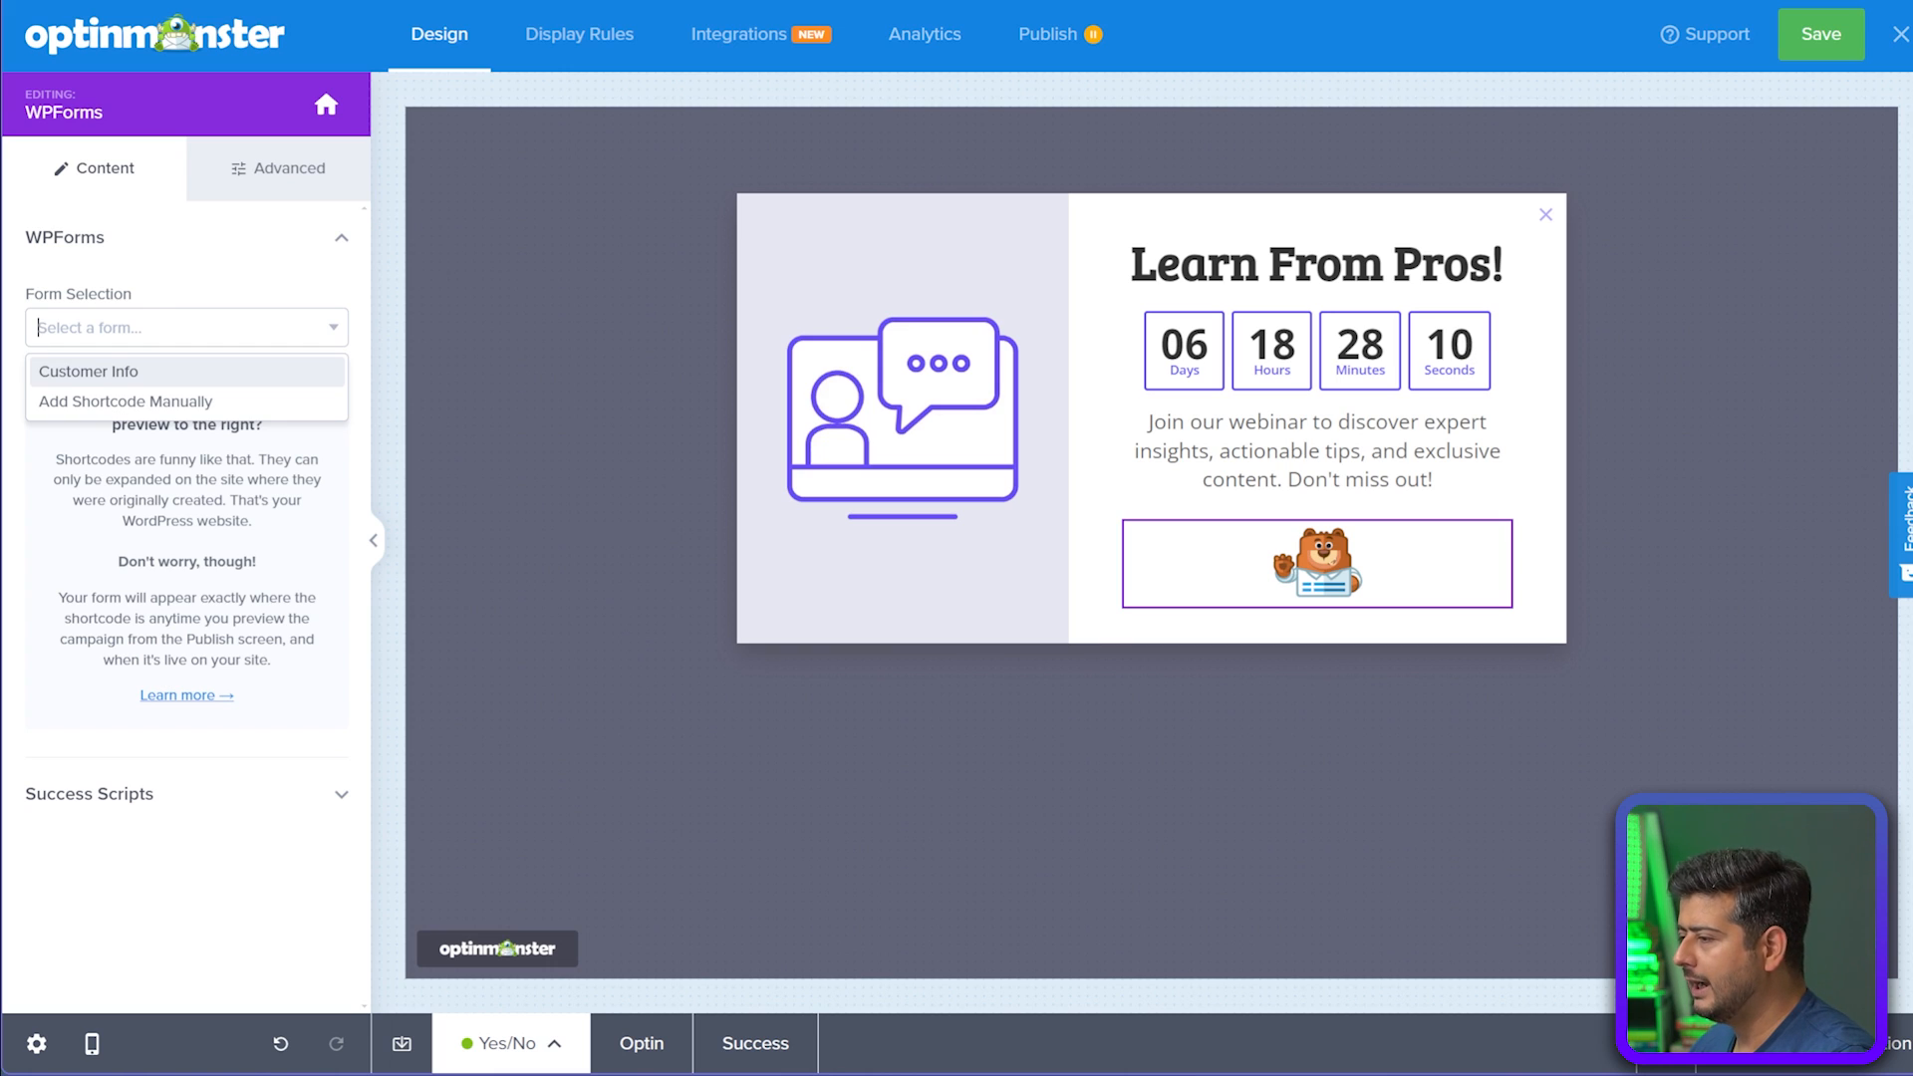
pyautogui.press('Down')
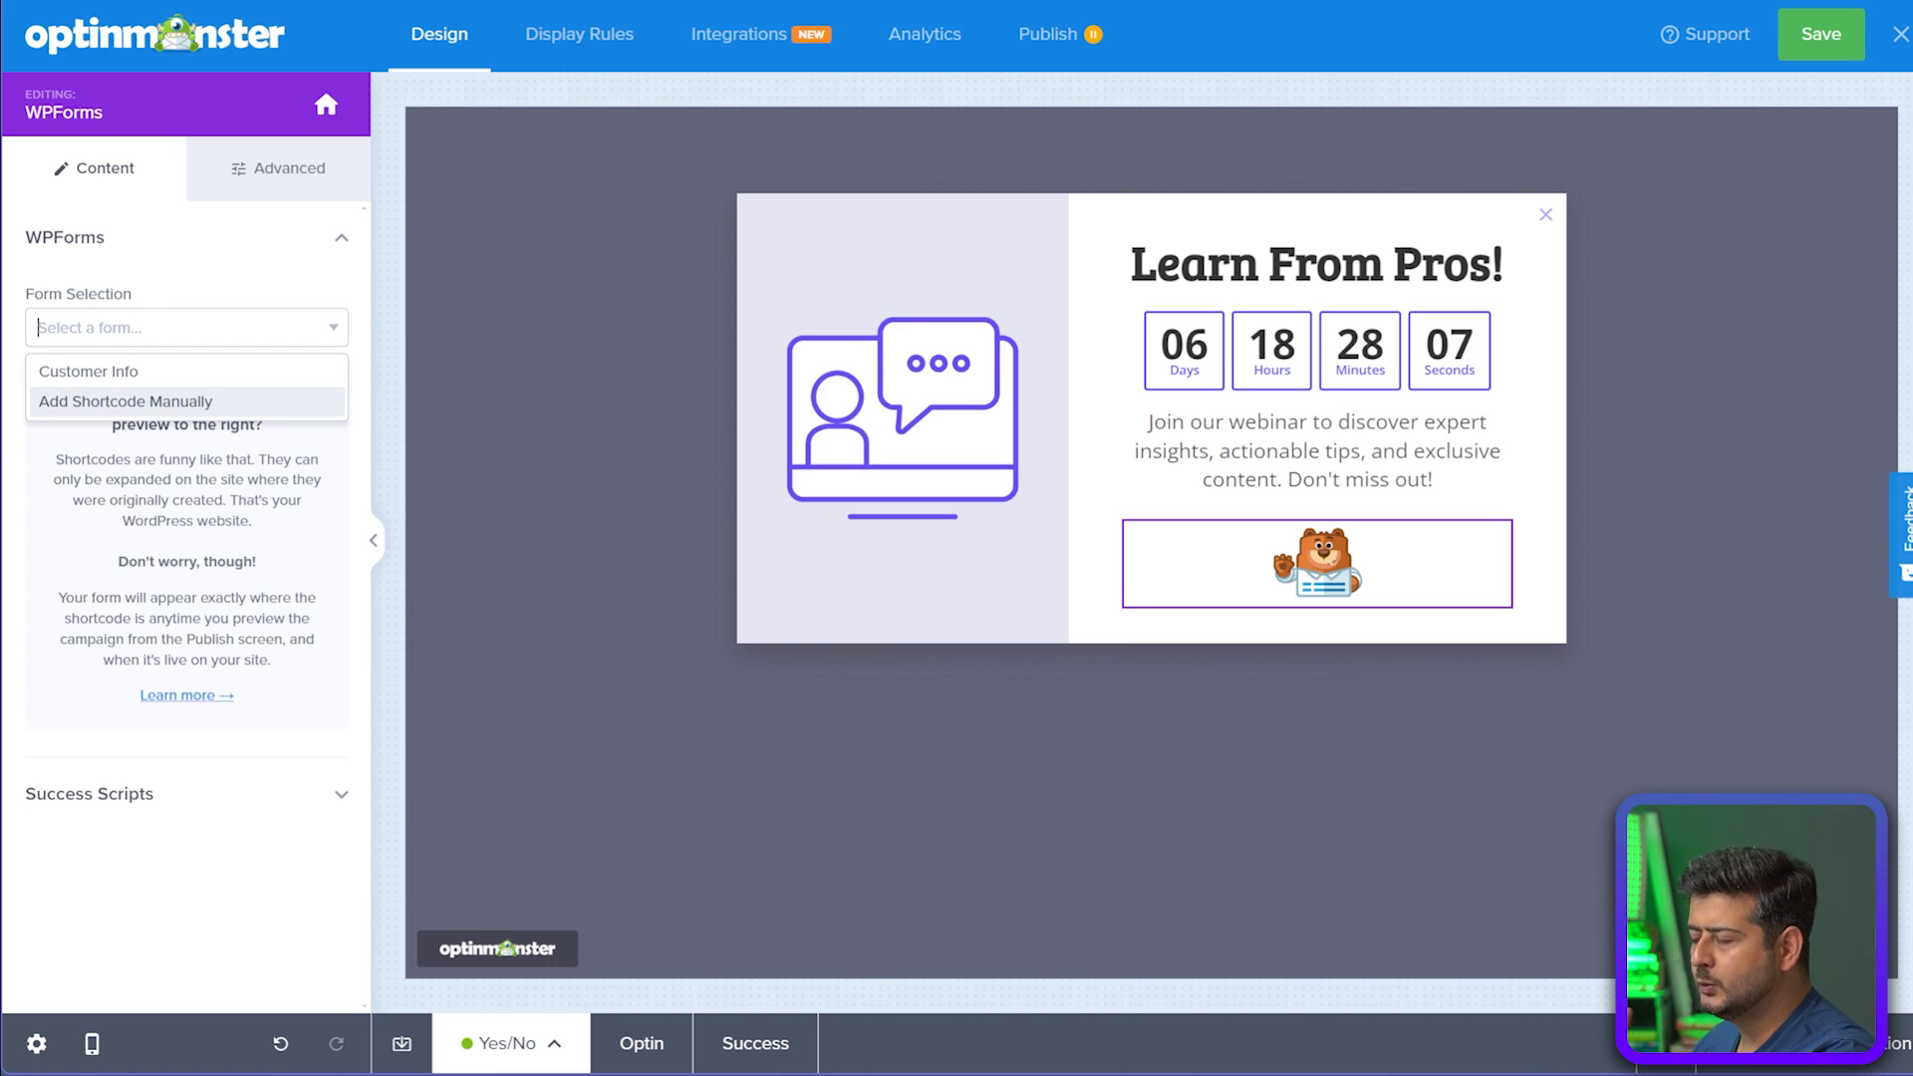
pyautogui.press('Return')
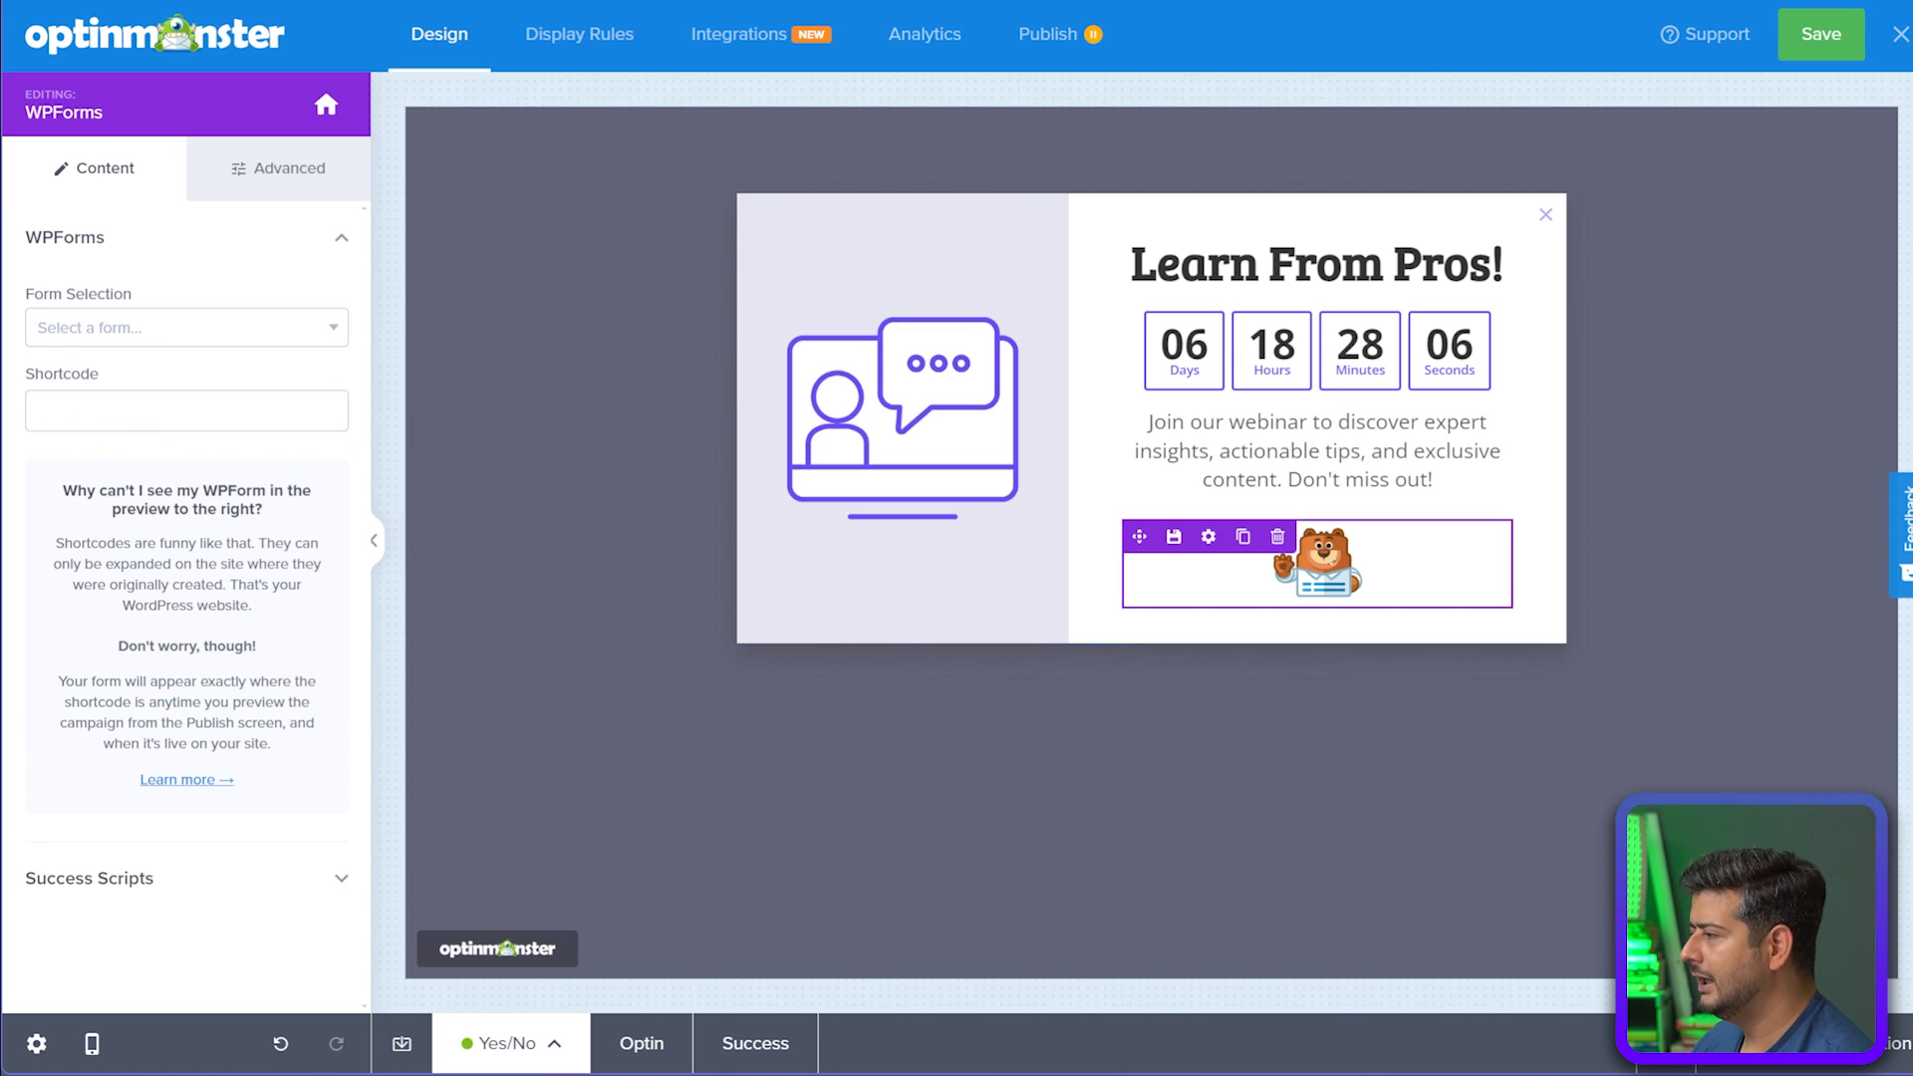
# Copy the shortcode [wpforms id="20" title="false"] from the Notepad++ note into the WPForms block's shortcode field in OptinMonster
pyautogui.hotkey('alt', 'Tab')
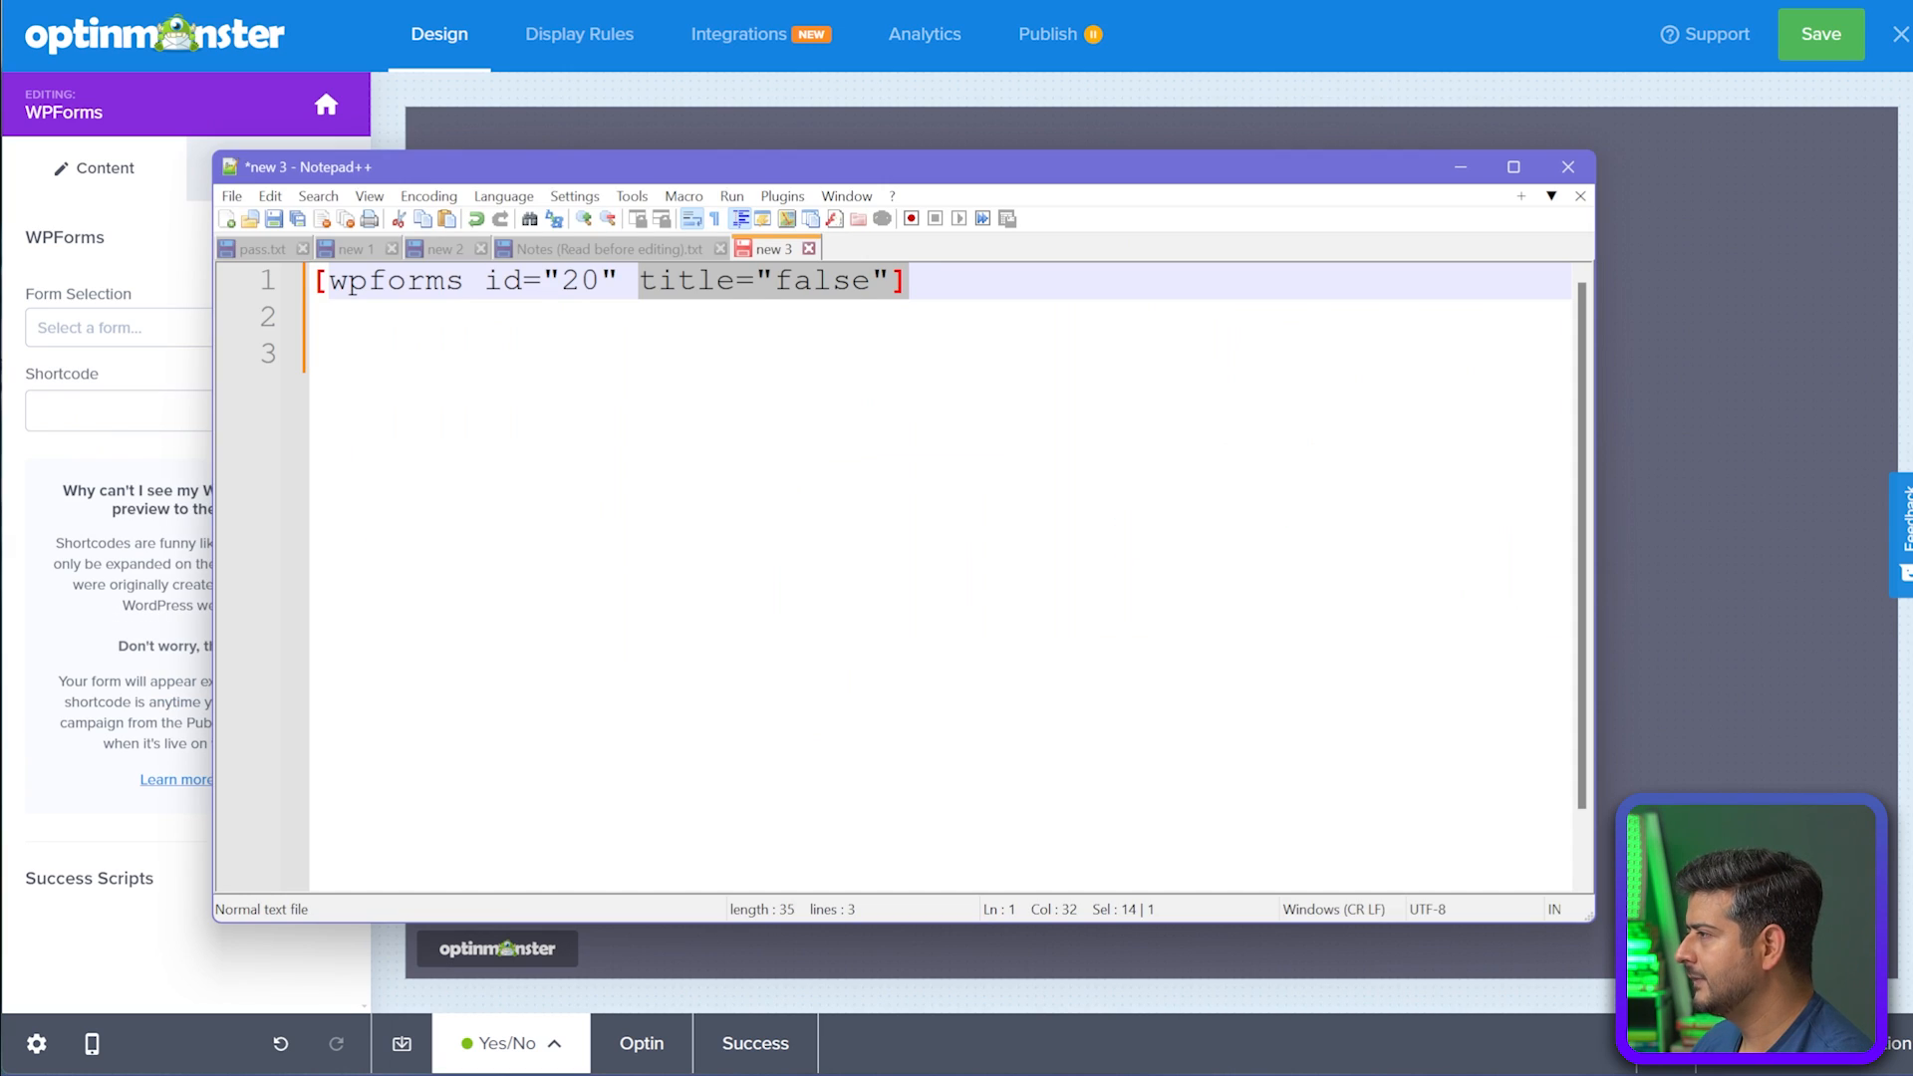
pyautogui.moveTo(910, 282); pyautogui.dragTo(313, 282)
pyautogui.hotkey('ctrl', 'c')
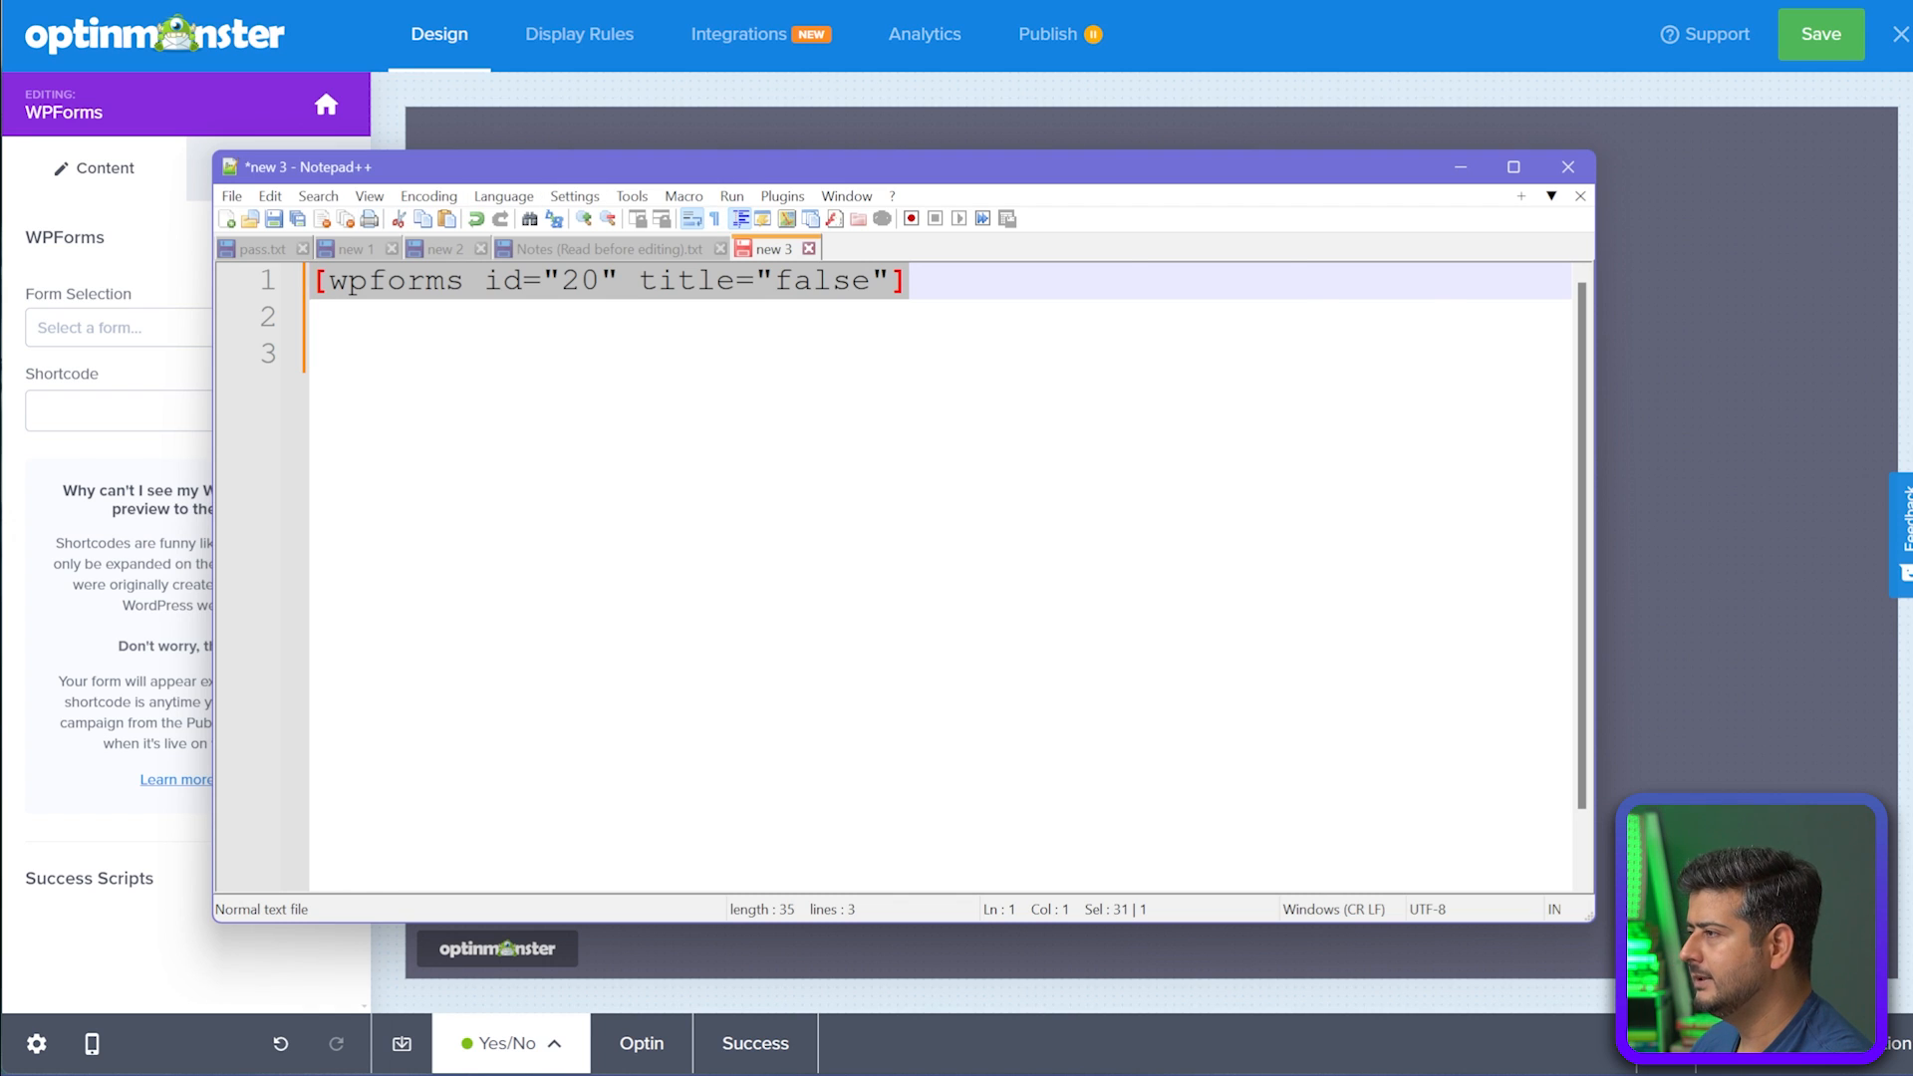
pyautogui.hotkey('alt', 'Tab')
pyautogui.hotkey('ctrl', 'v')
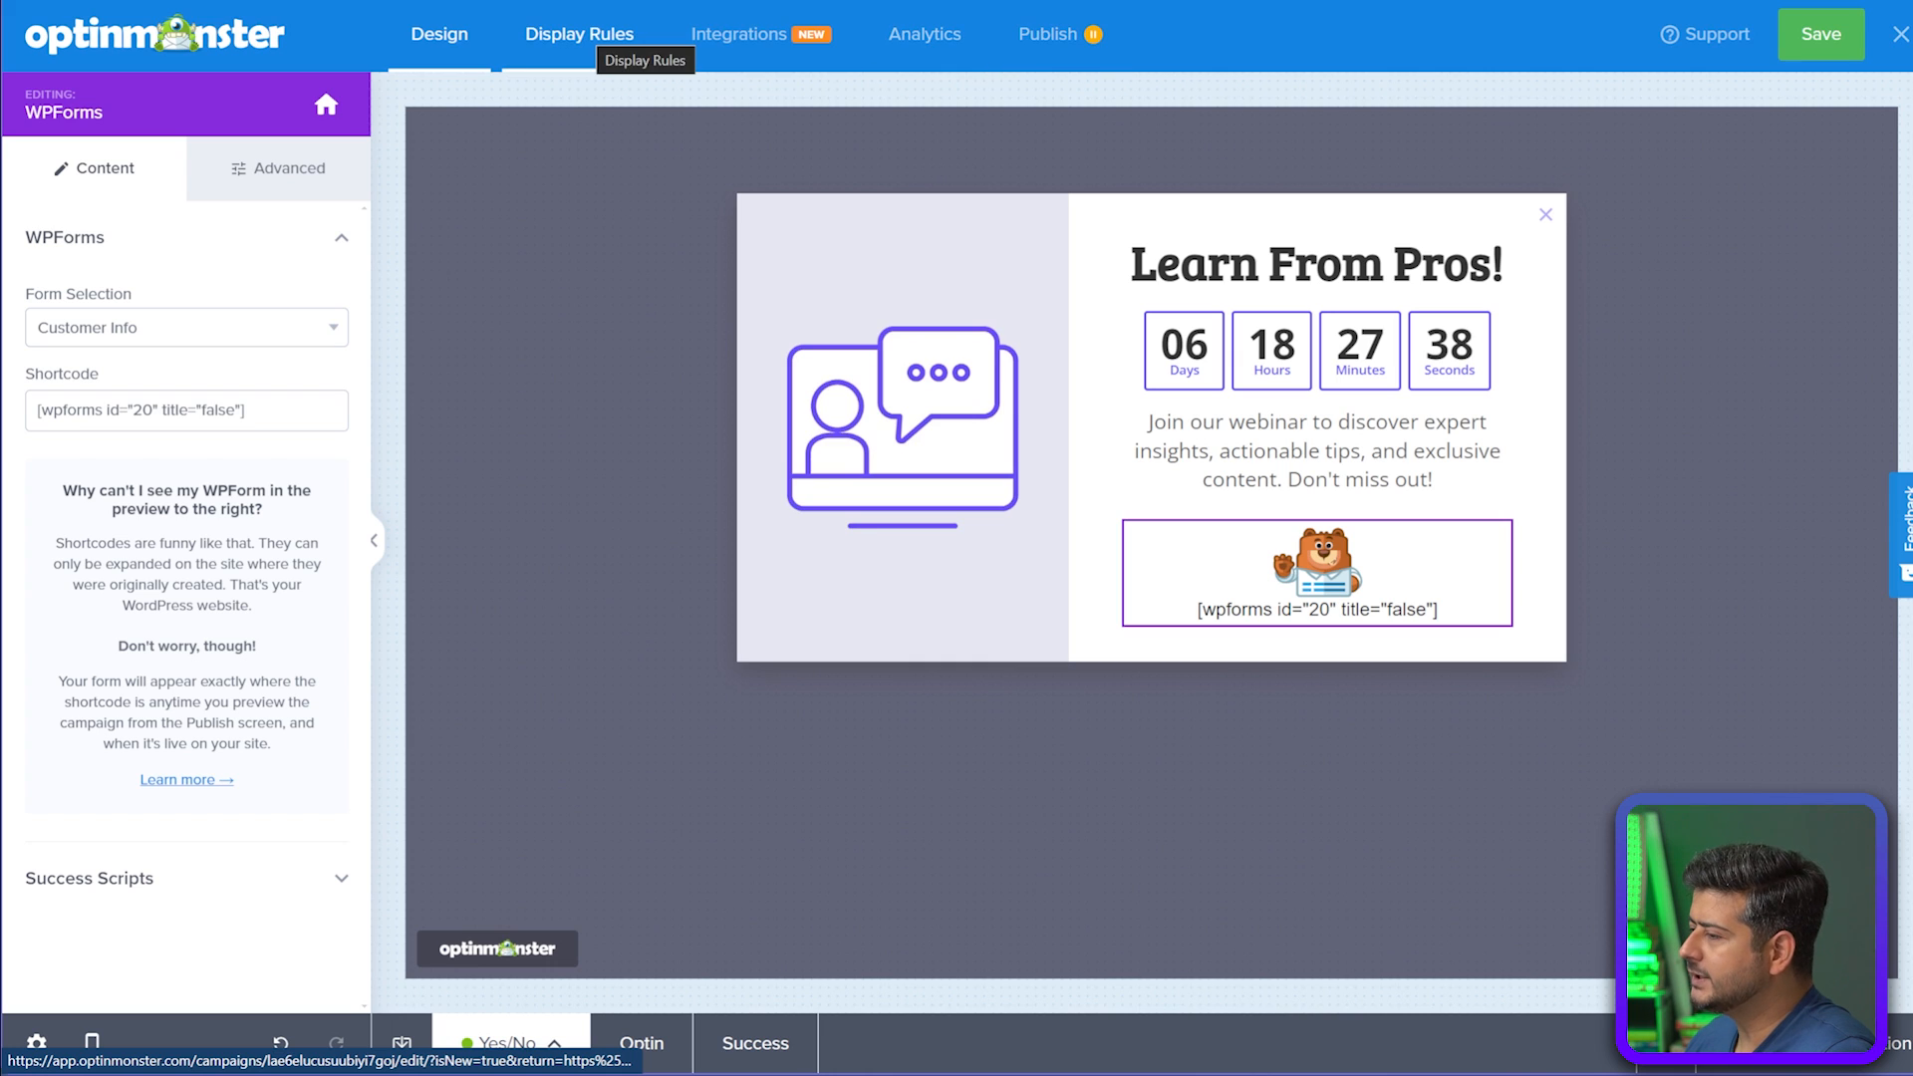
# Open the campaign's display rules and view the popular conditions available for a new rule
pyautogui.click(598, 36)
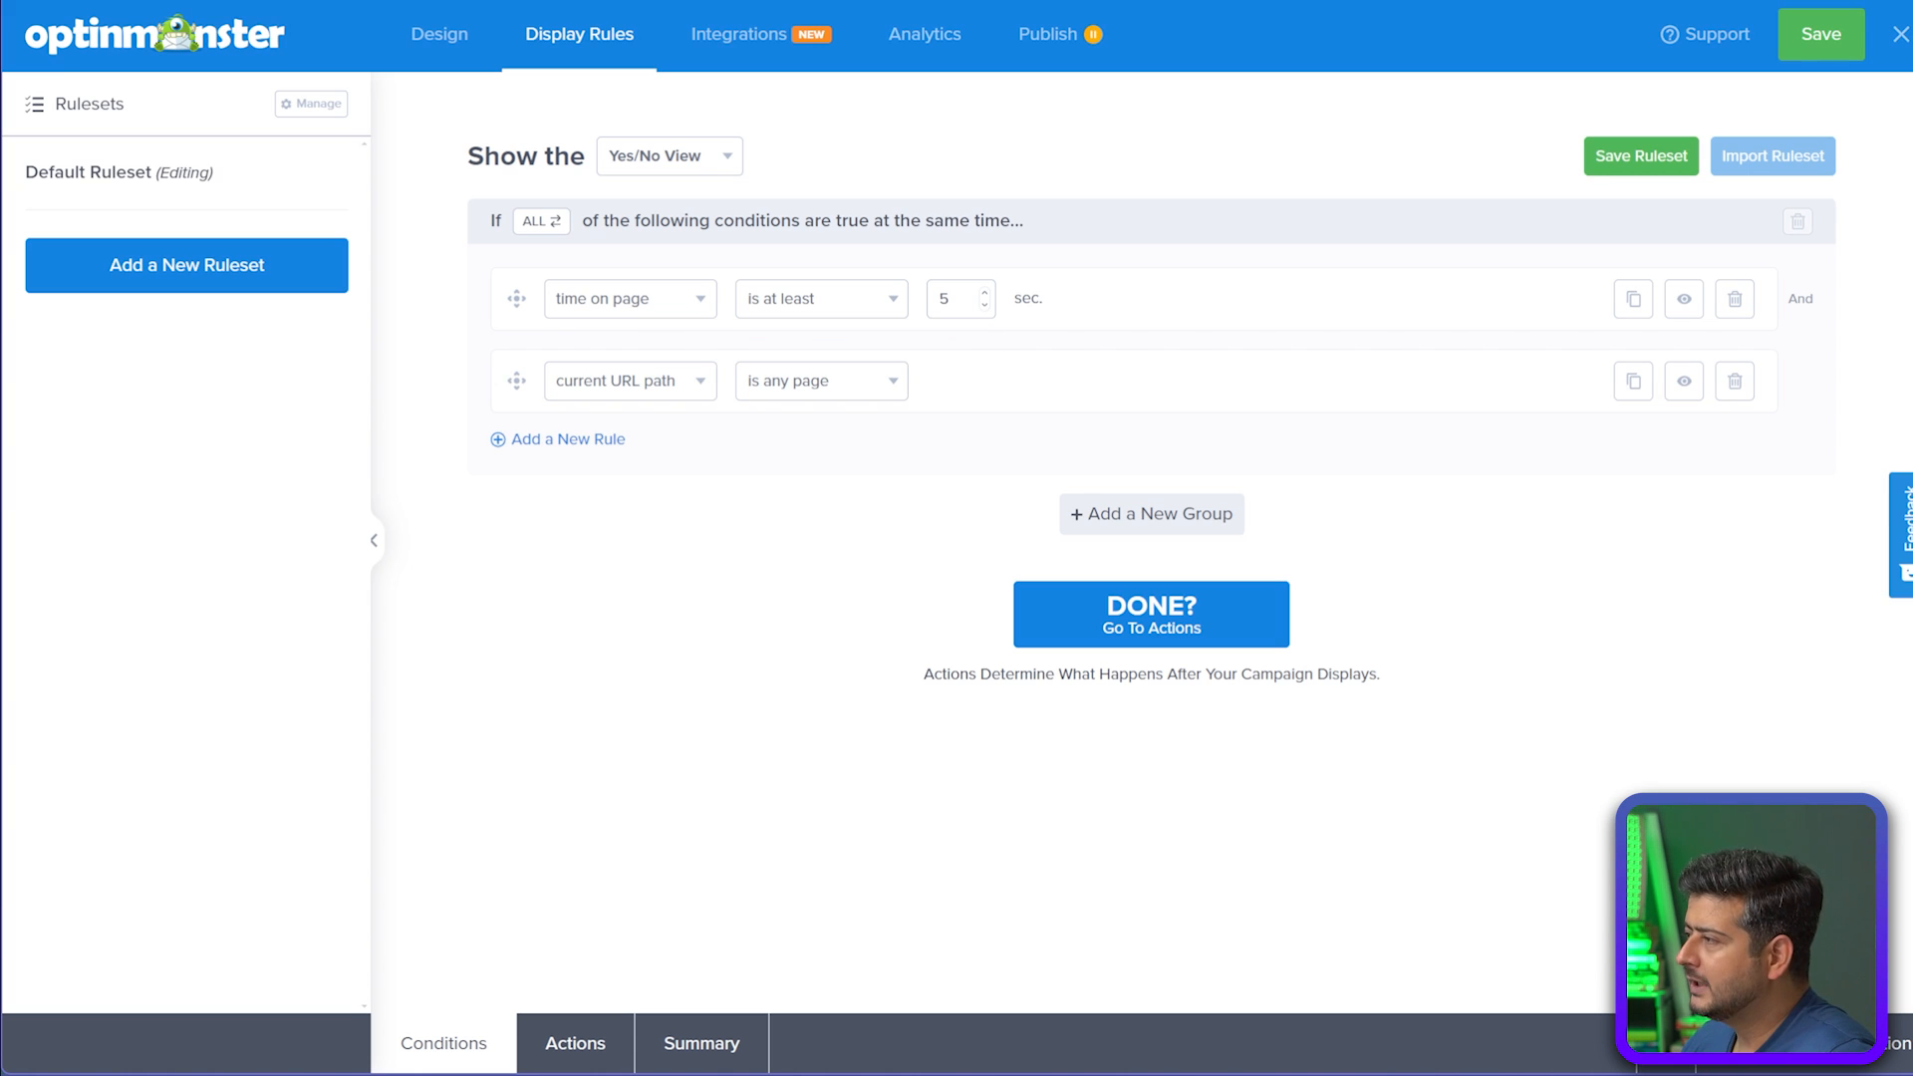
pyautogui.click(566, 439)
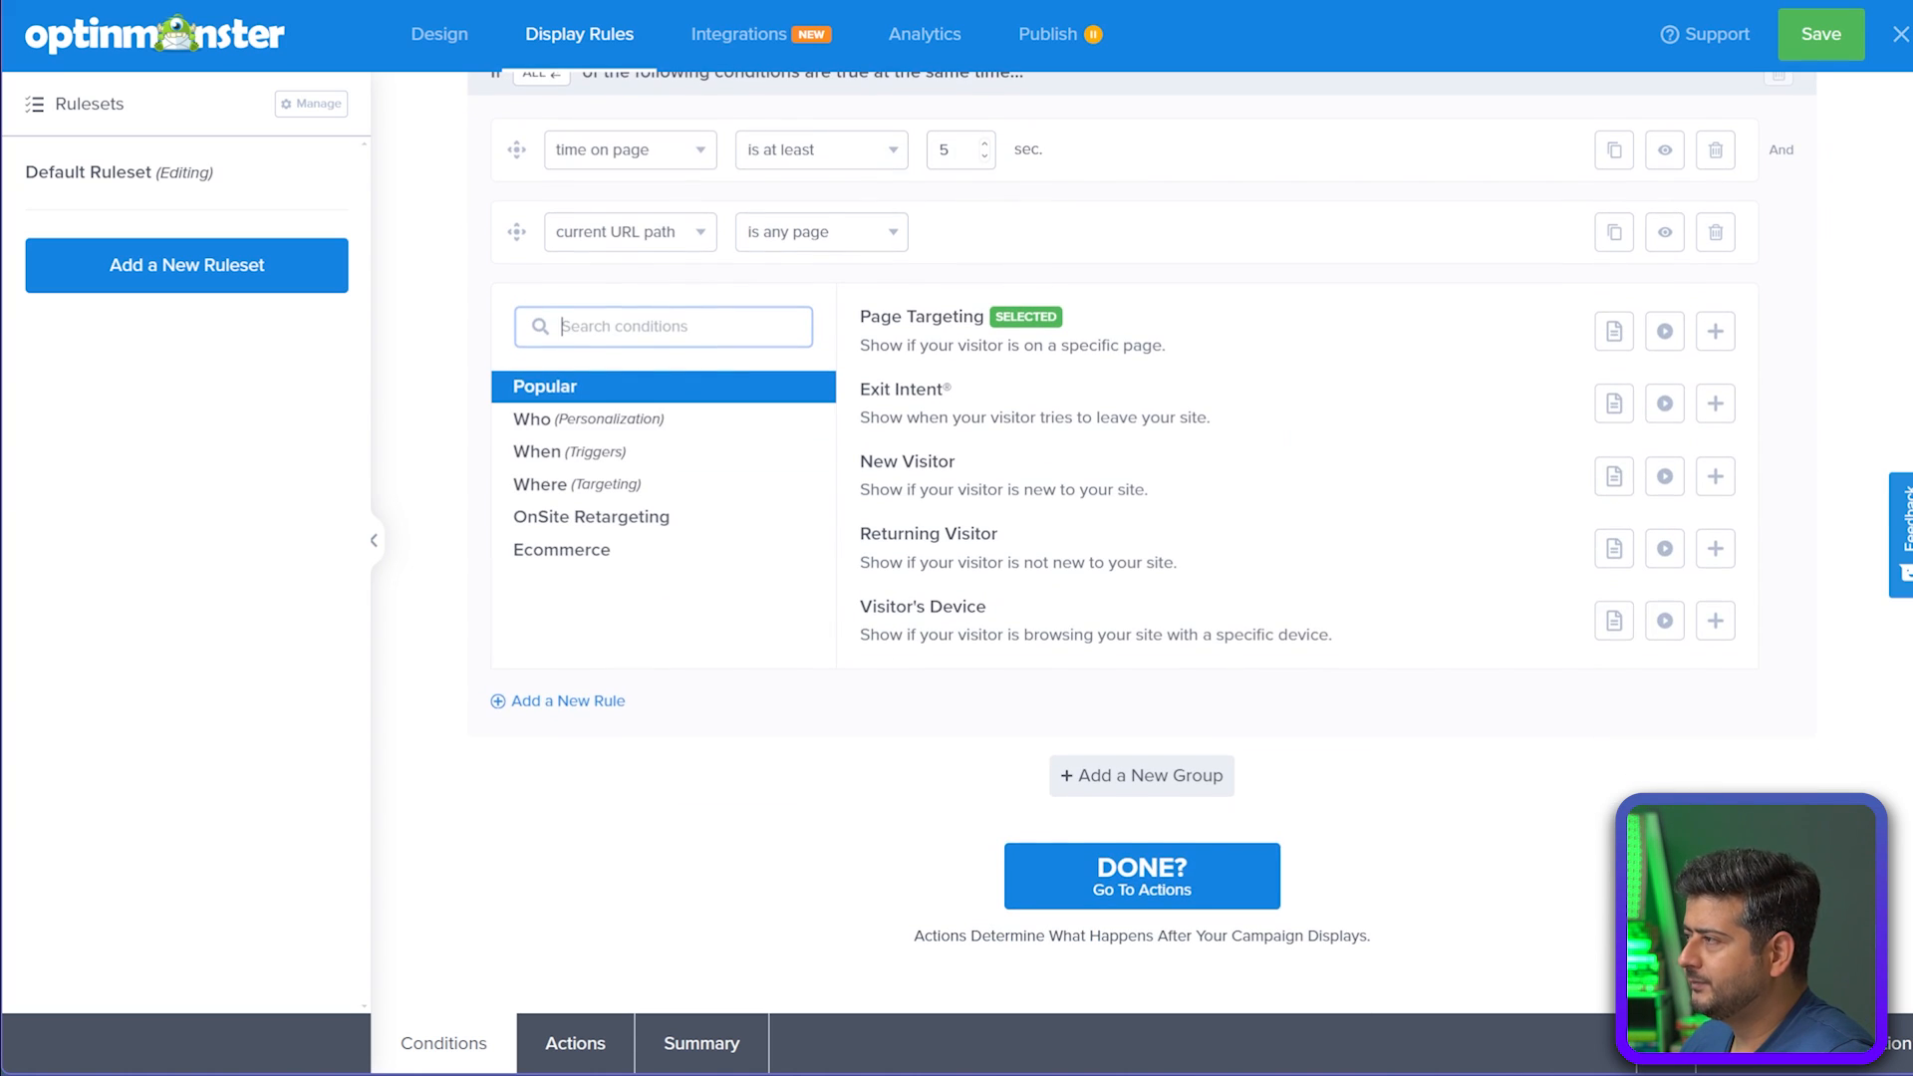
# Set the current URL path rule to exactly matches and examine its other matching operators
pyautogui.click(821, 232)
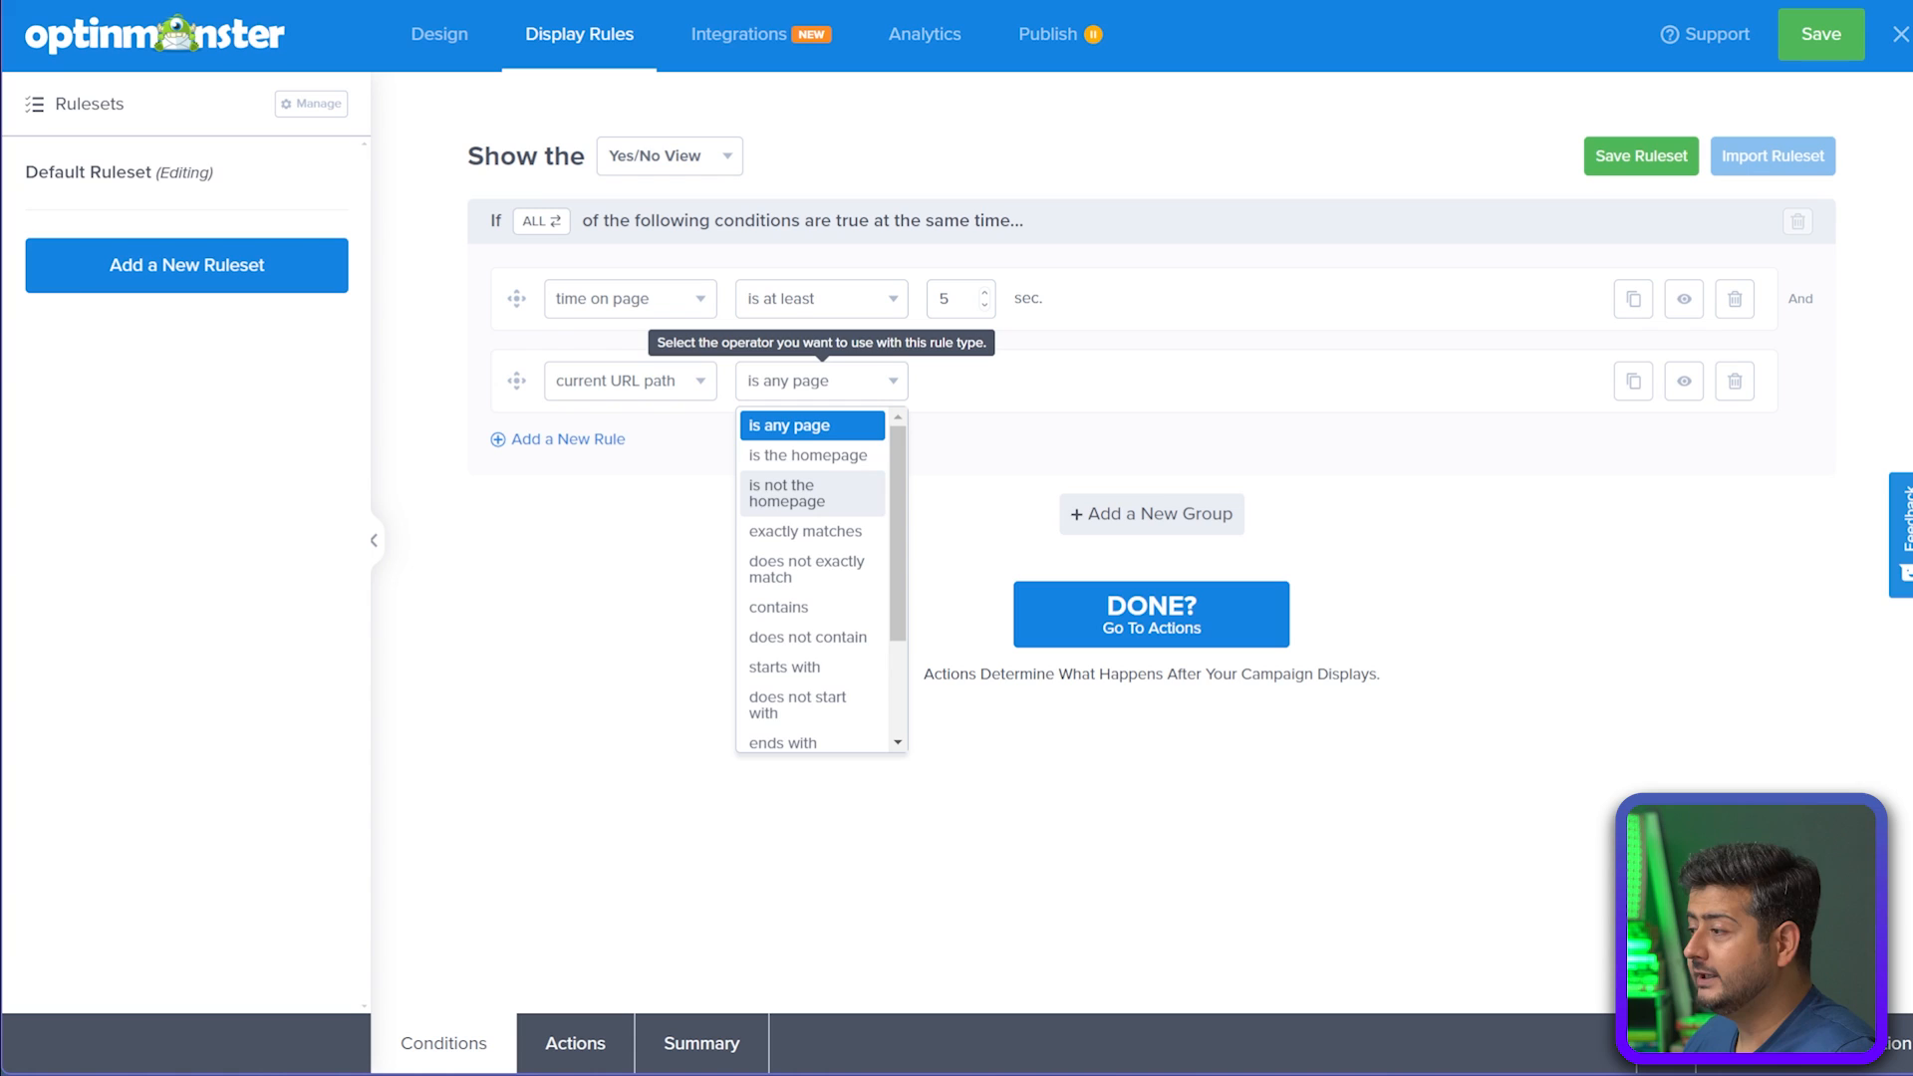
pyautogui.click(805, 531)
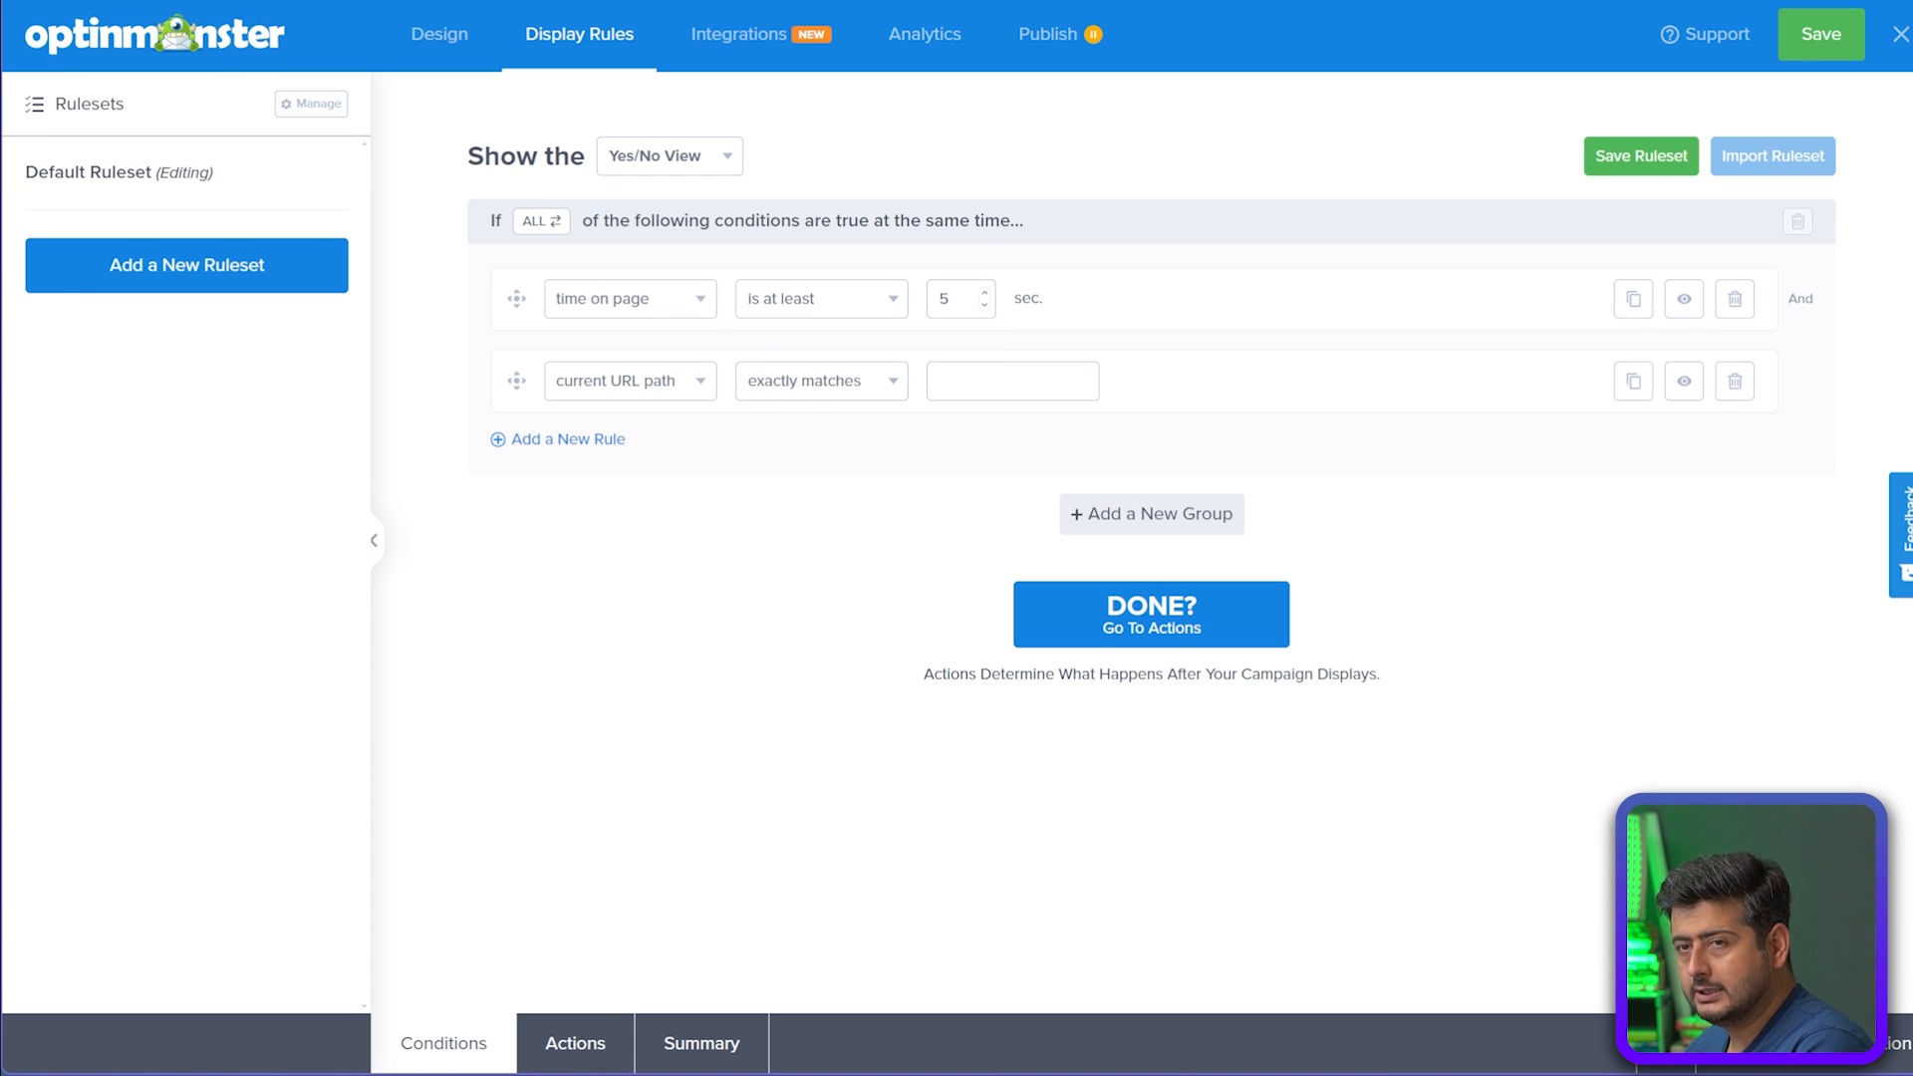
pyautogui.click(821, 381)
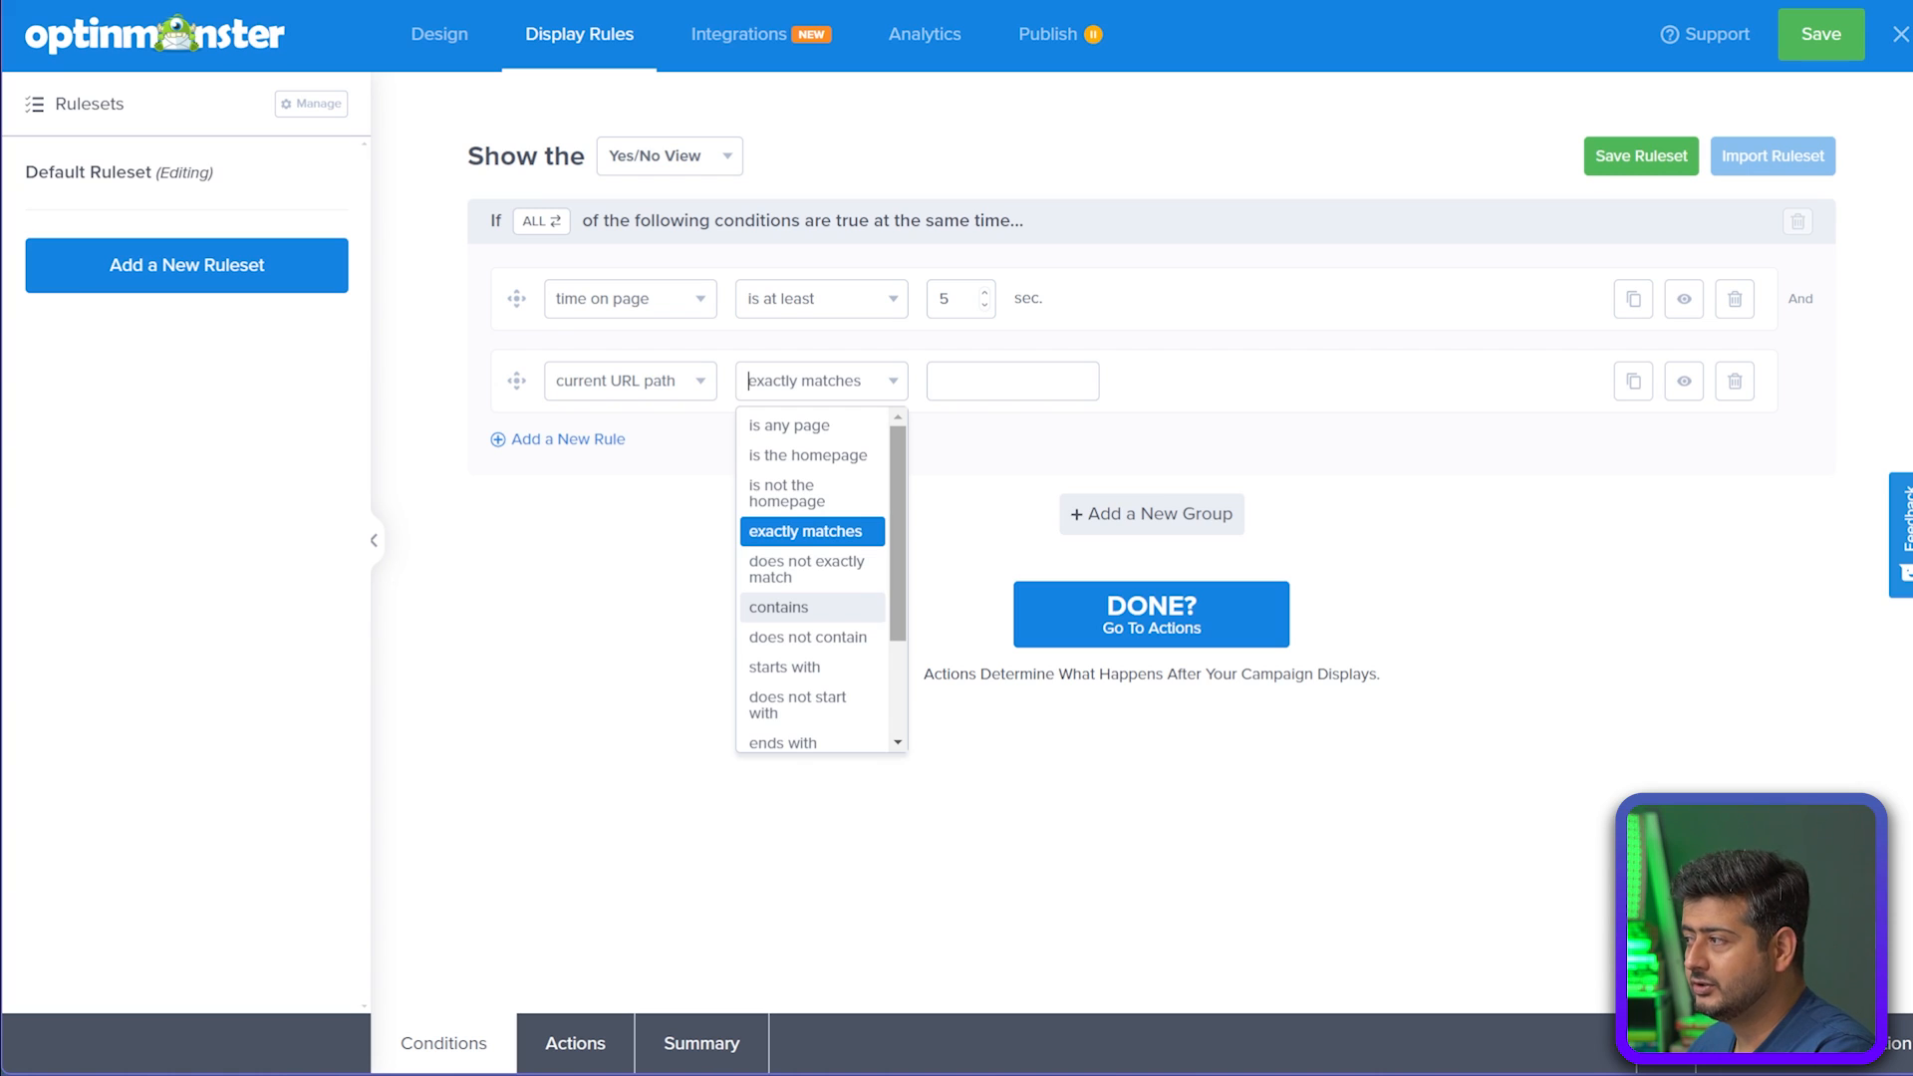
pyautogui.scroll(-1, 811, 608)
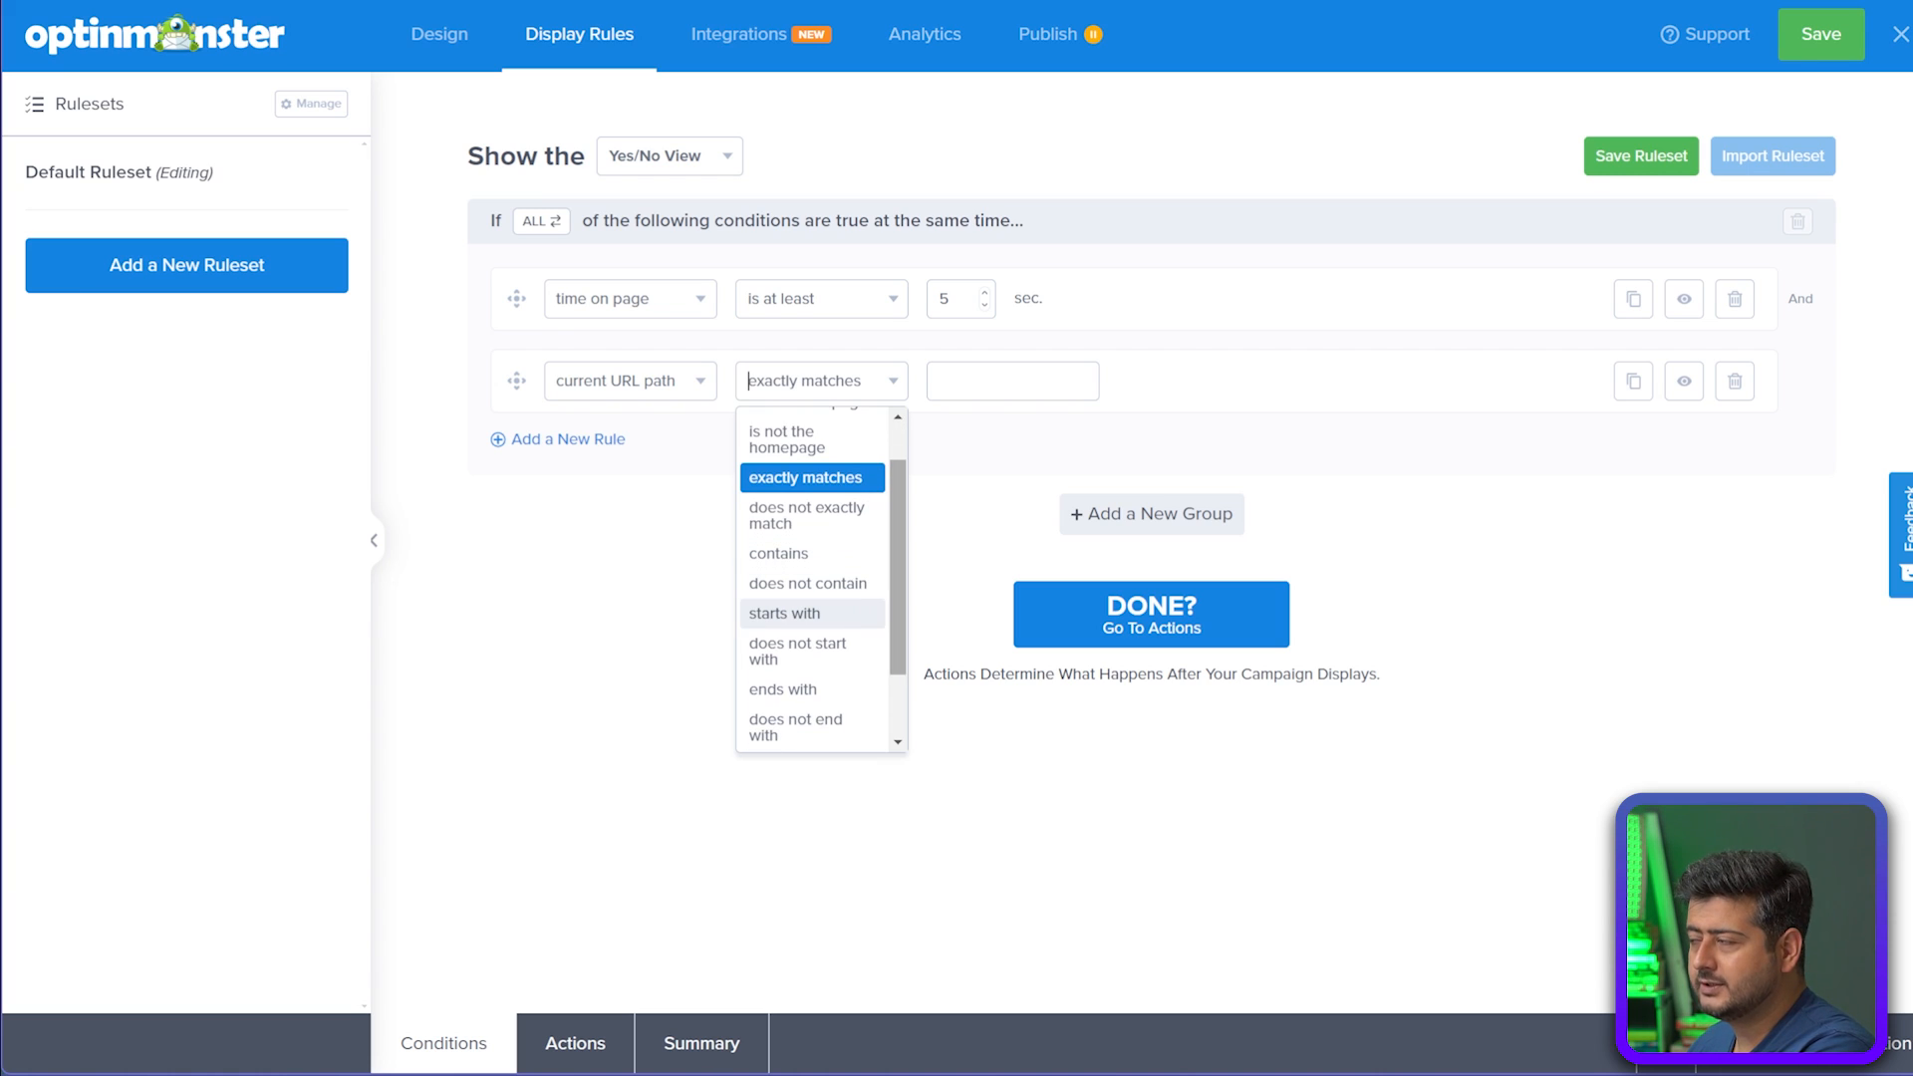
pyautogui.click(961, 587)
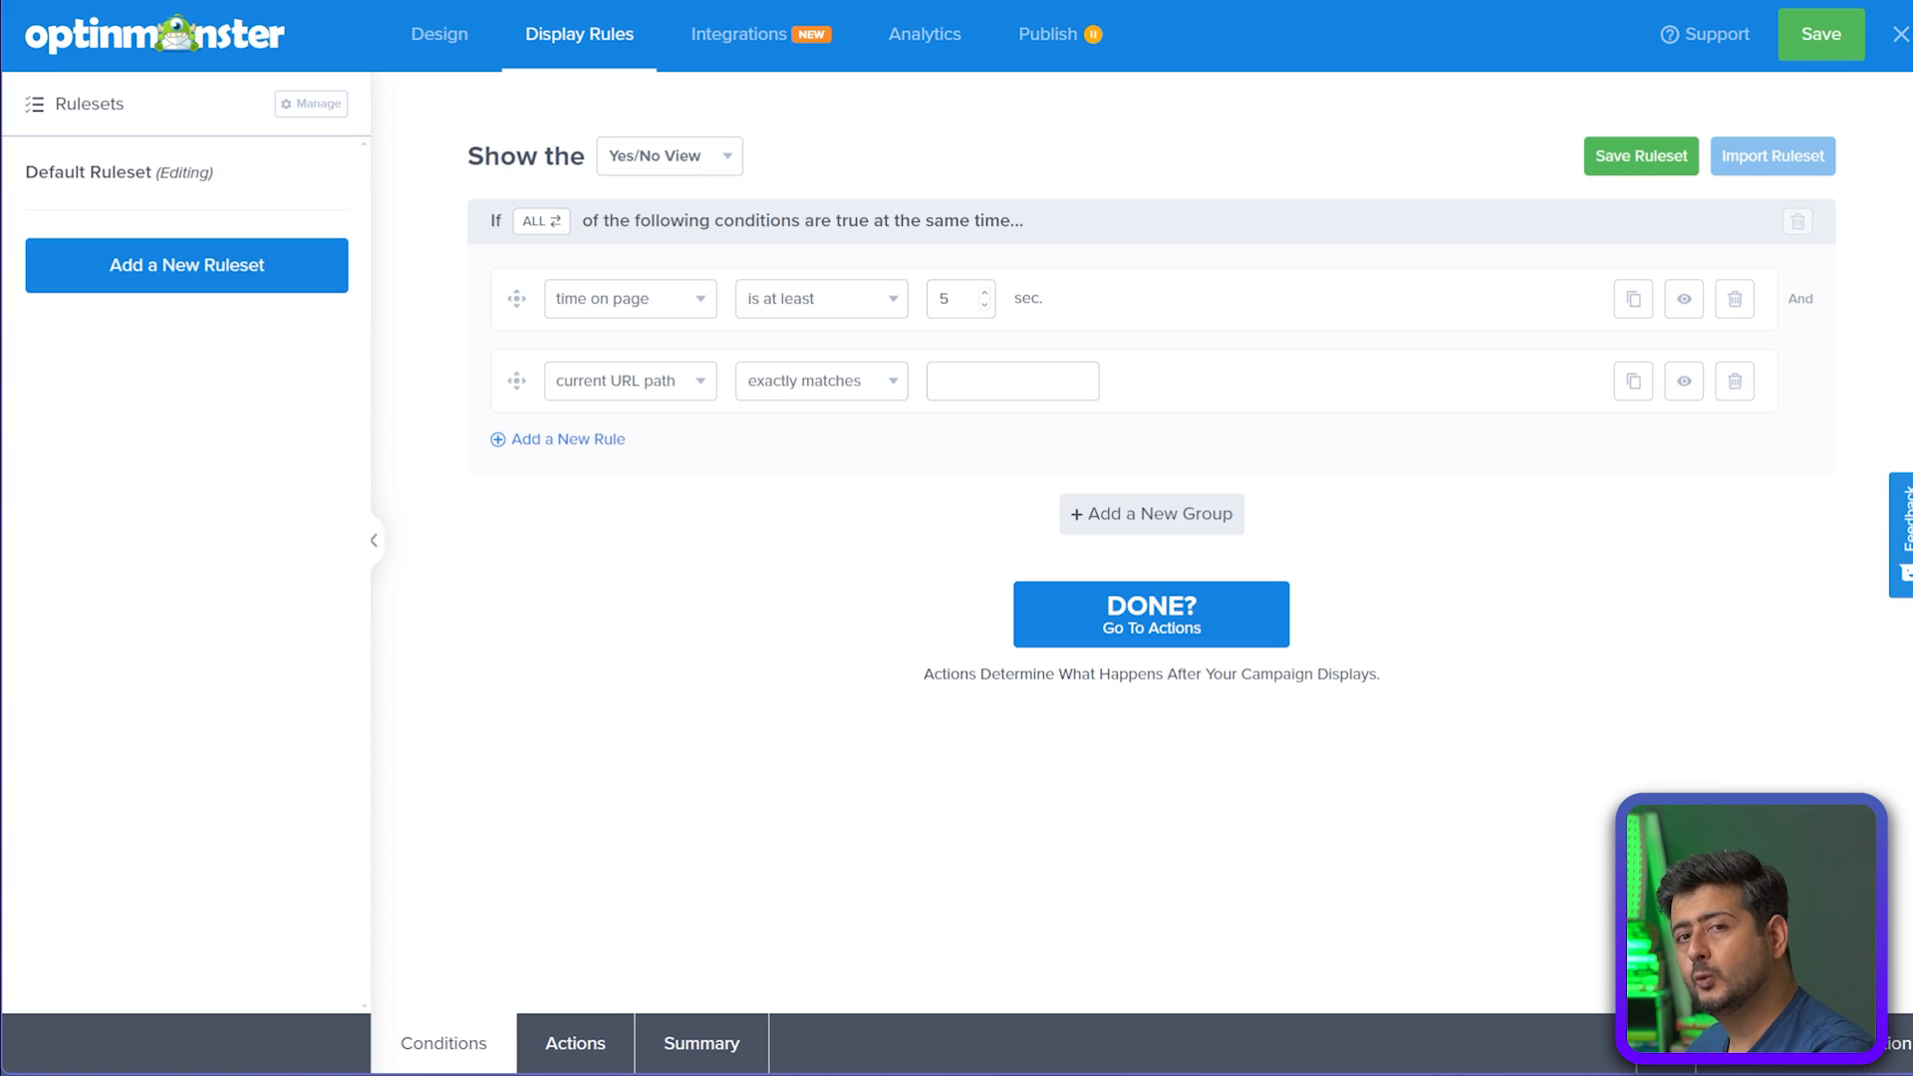
# Examine the Popular, Who (Personalization) and When (Triggers) conditions that could replace the time on page rule
pyautogui.click(630, 299)
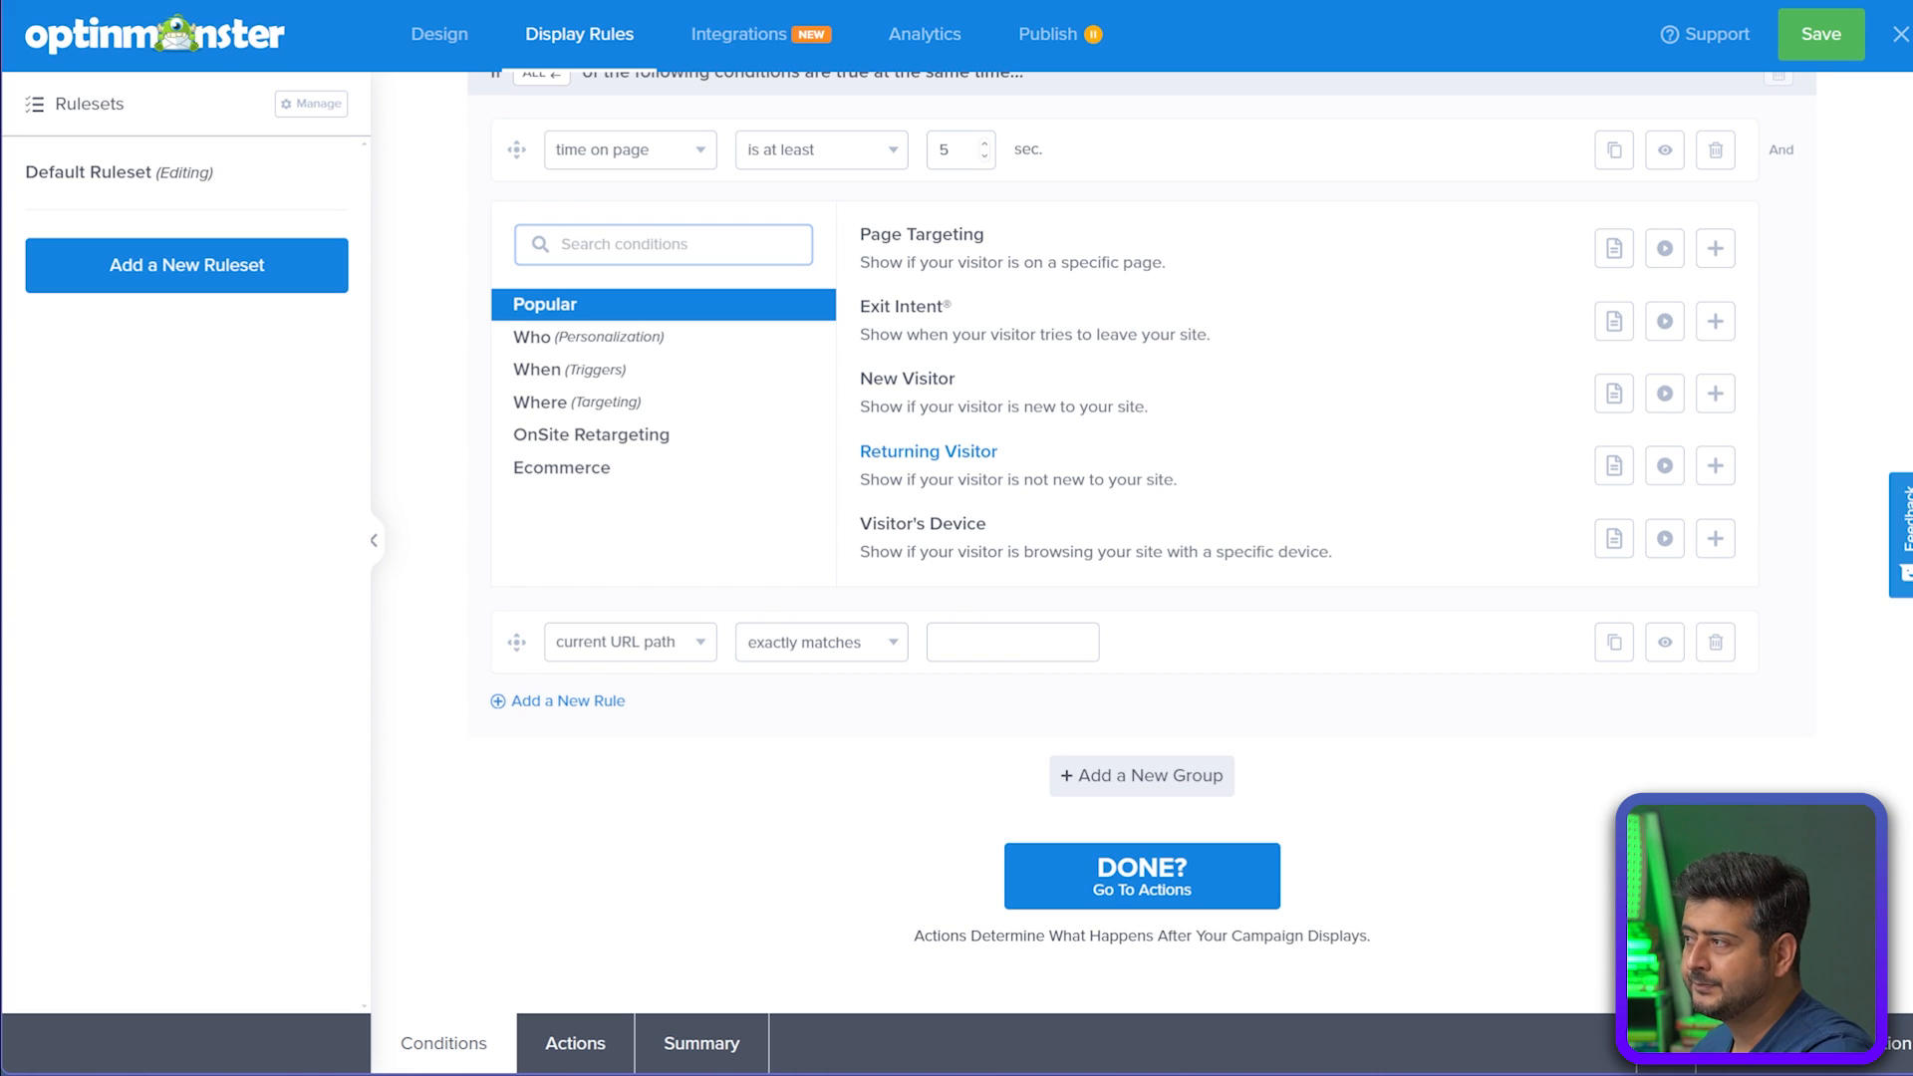
pyautogui.click(587, 337)
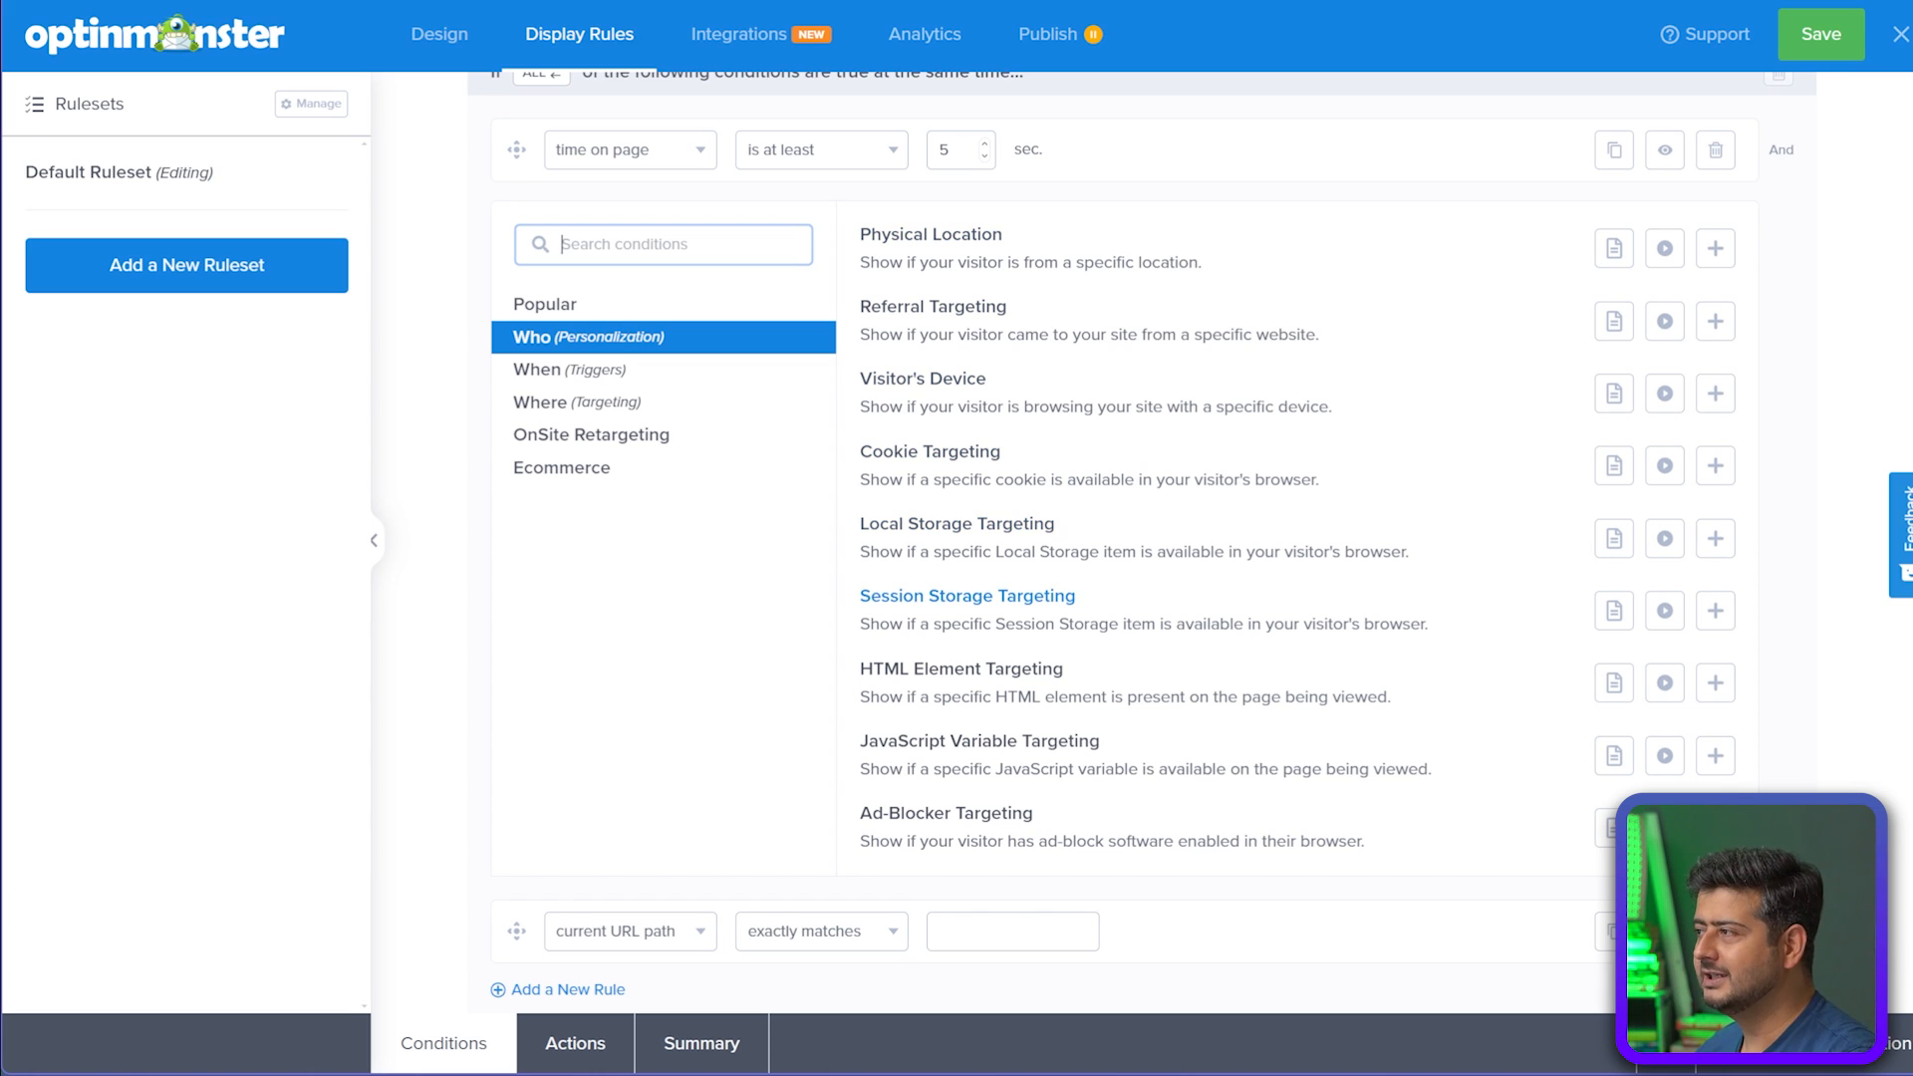
pyautogui.click(568, 370)
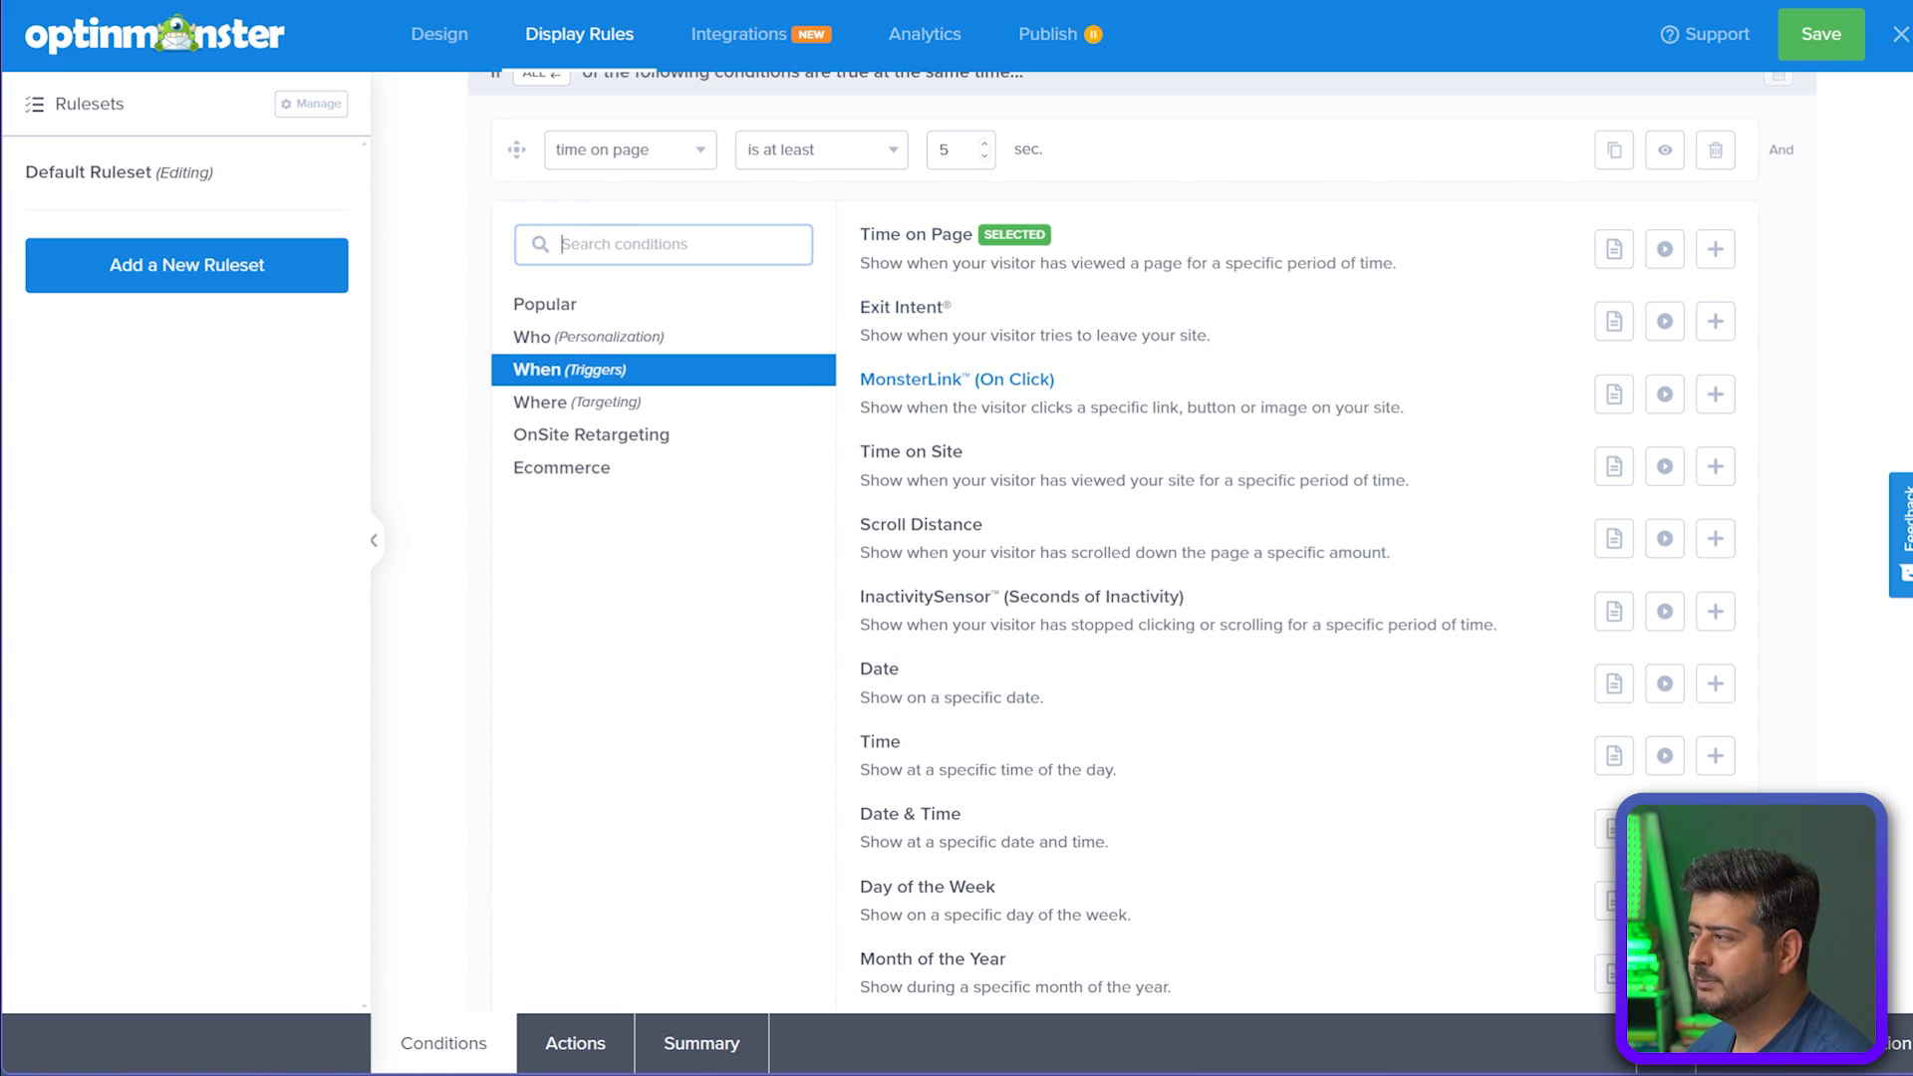
pyautogui.scroll(-1, 957, 329)
pyautogui.scroll(-4, 1113, 538)
pyautogui.scroll(5, 1113, 538)
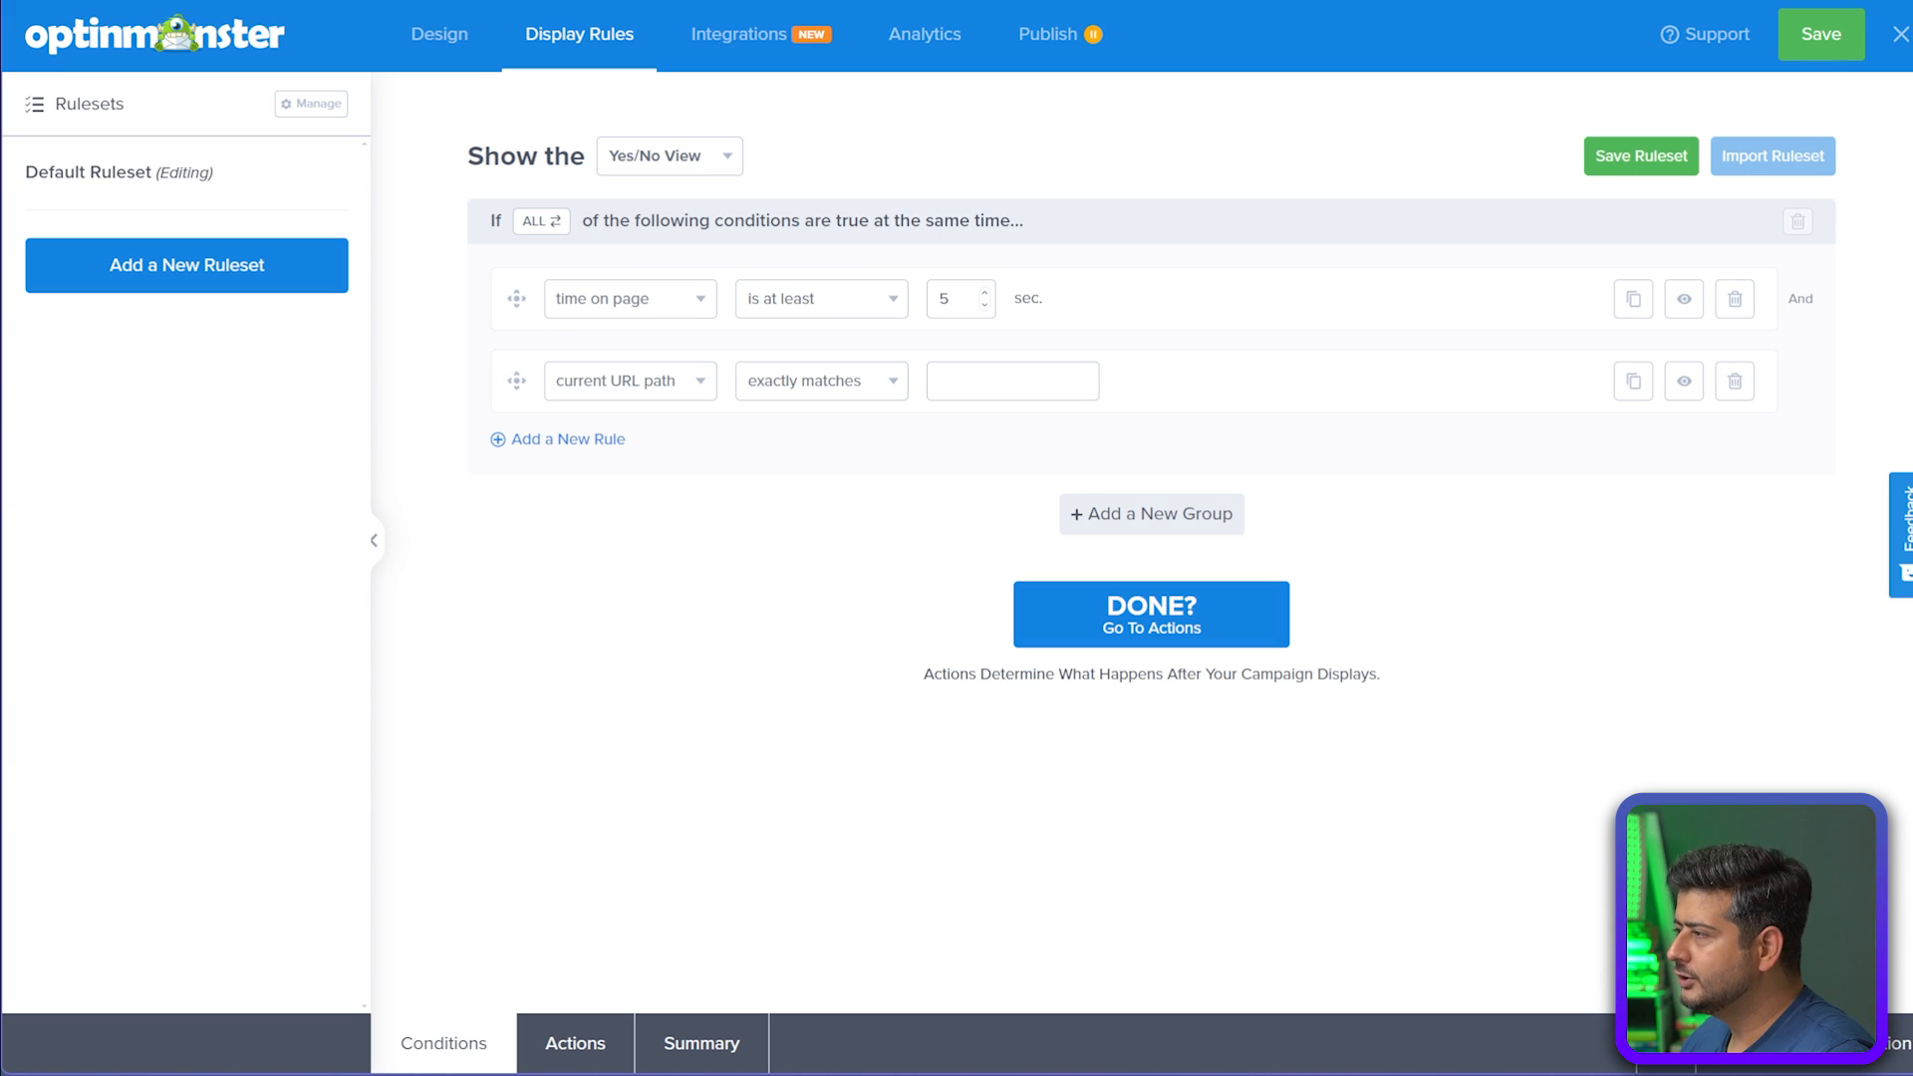
# Search the conditions for "click" and replace the time on page rule with MonsterLink (On Click)
pyautogui.click(629, 299)
pyautogui.click(630, 337)
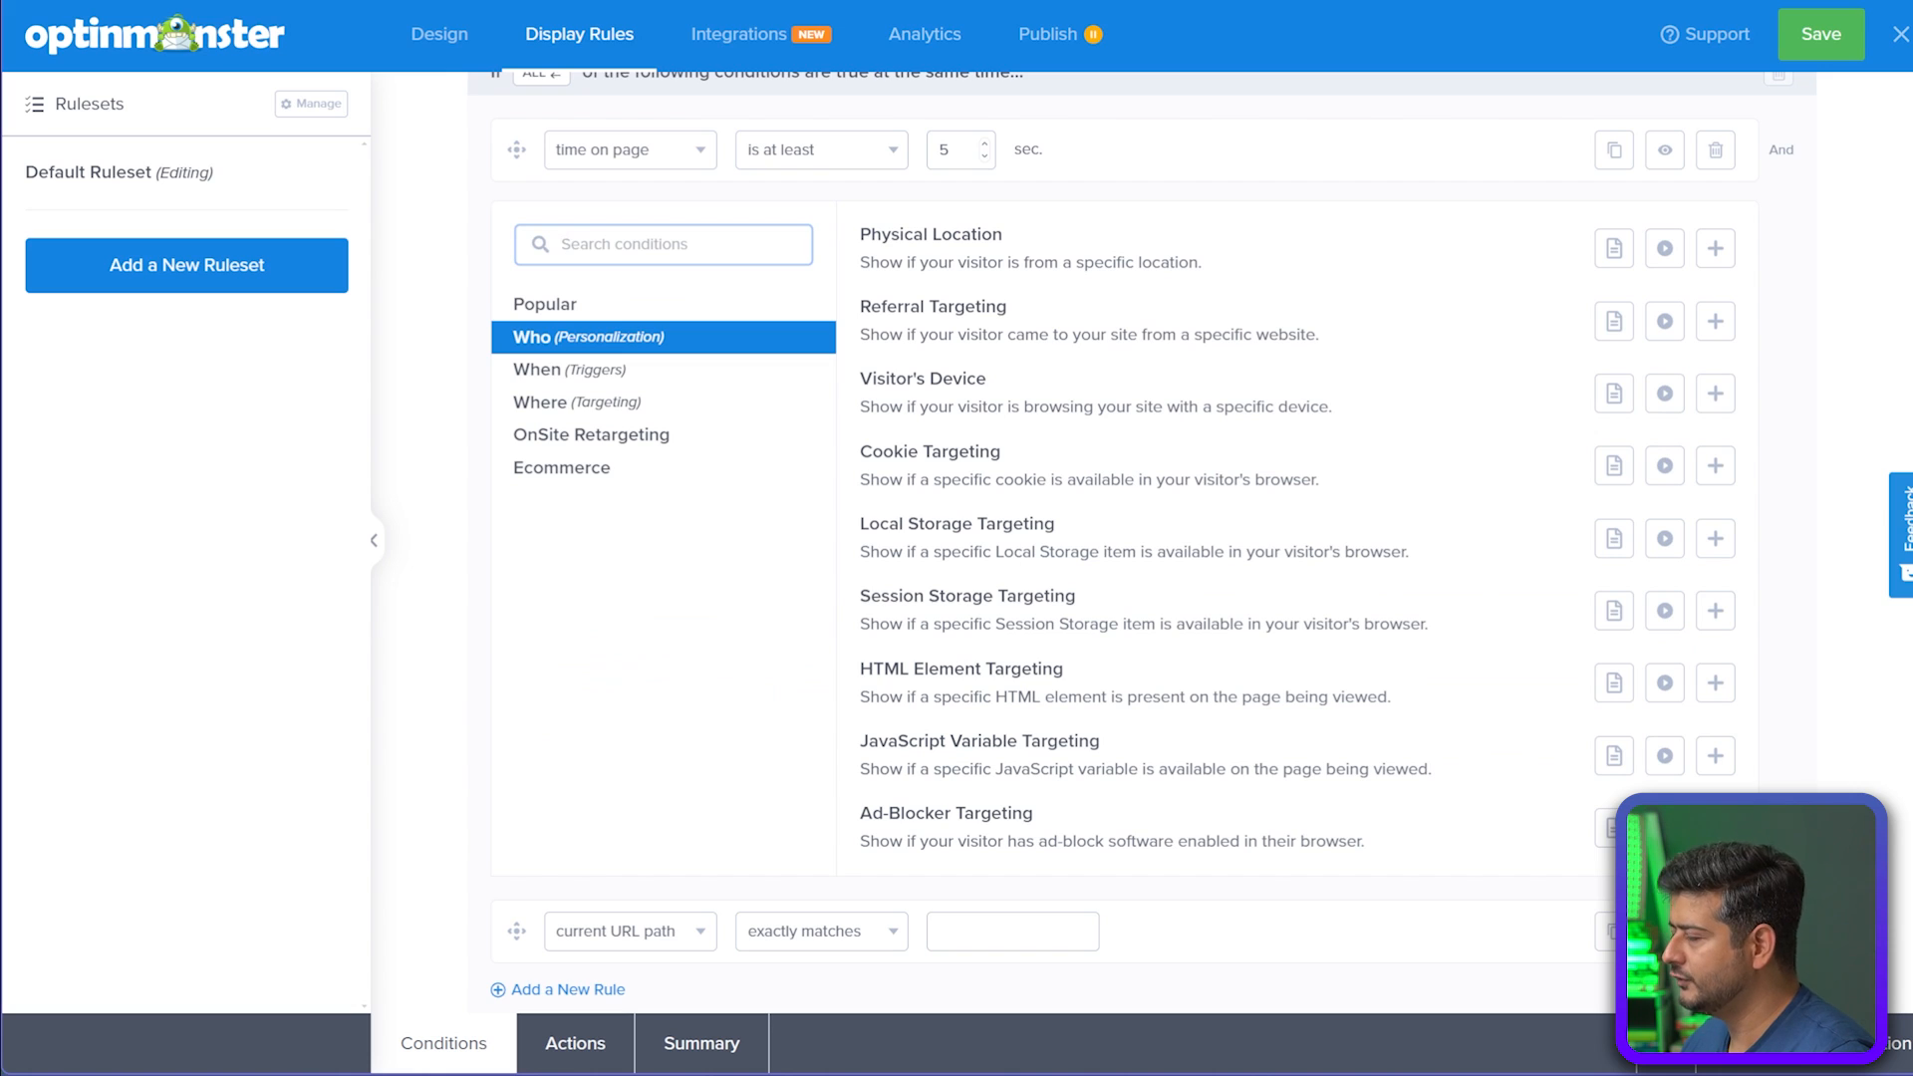
pyautogui.write('click')
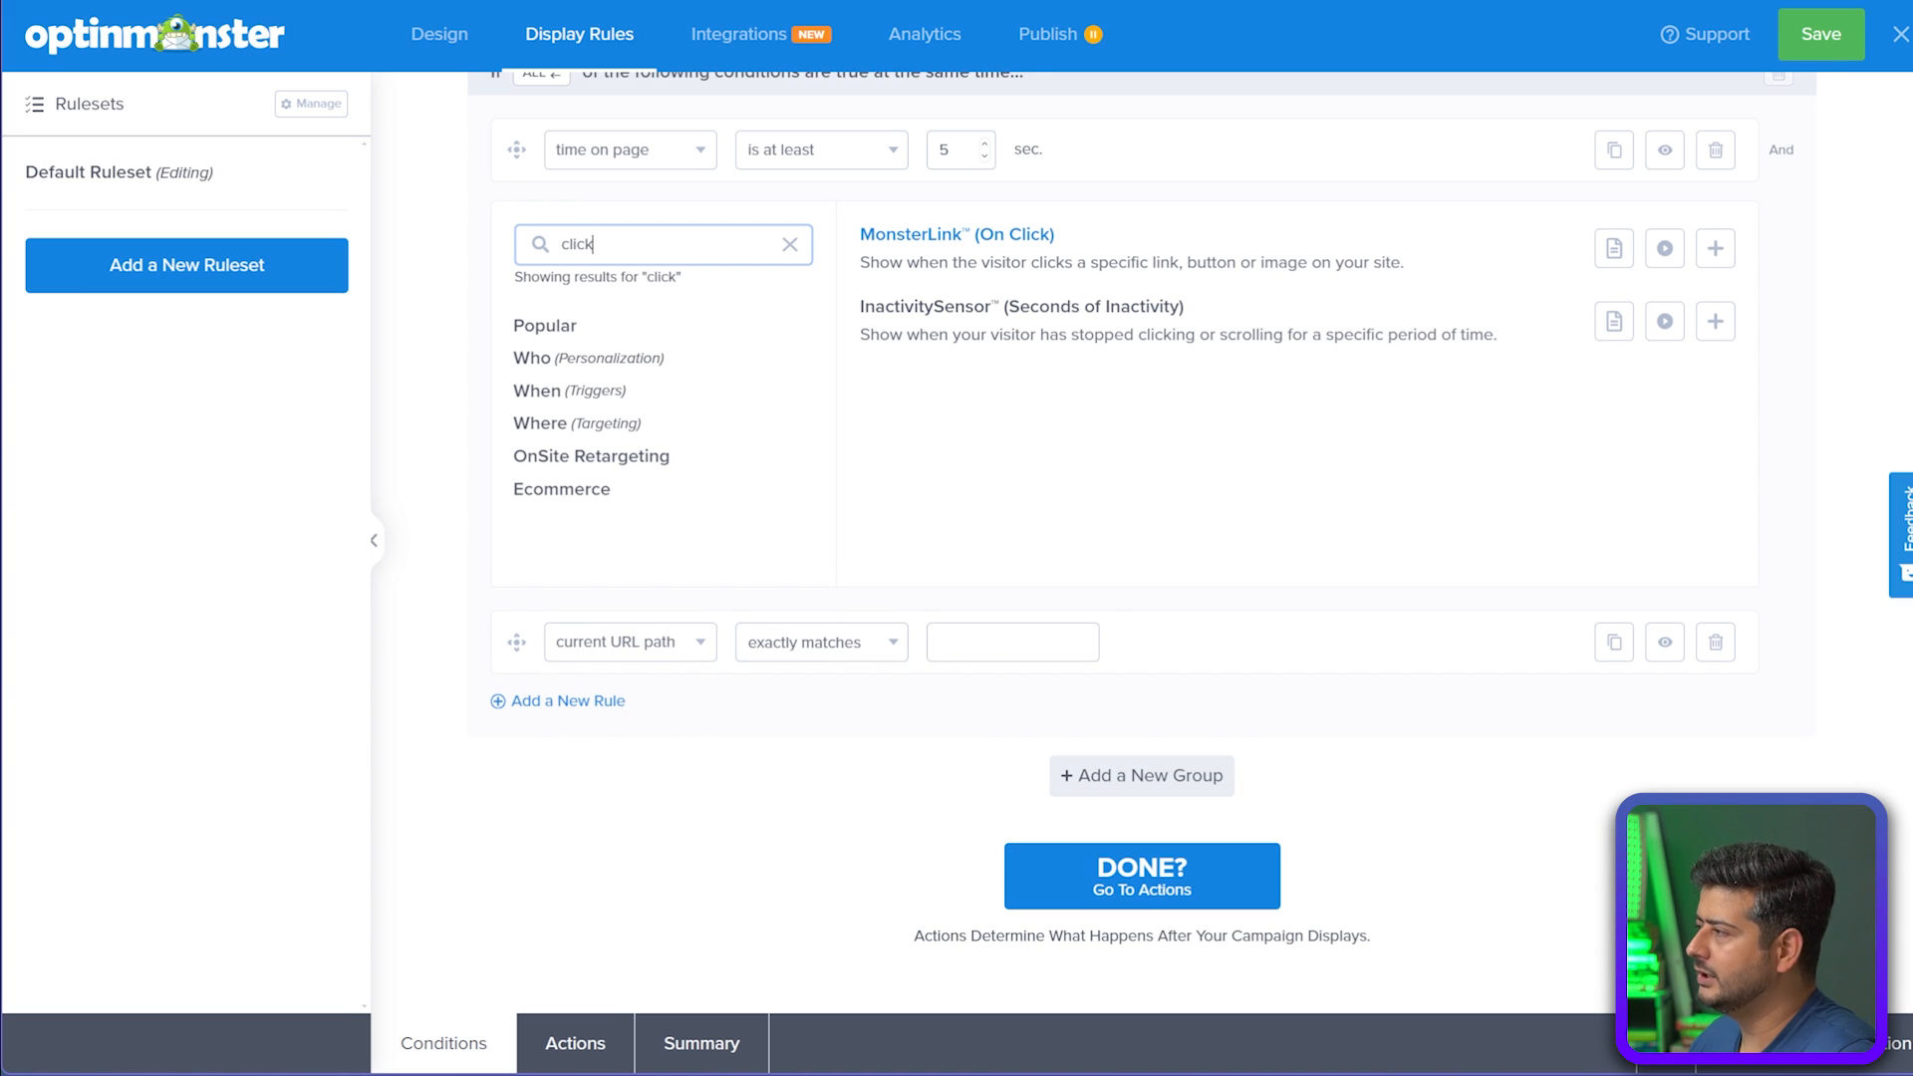
pyautogui.click(957, 235)
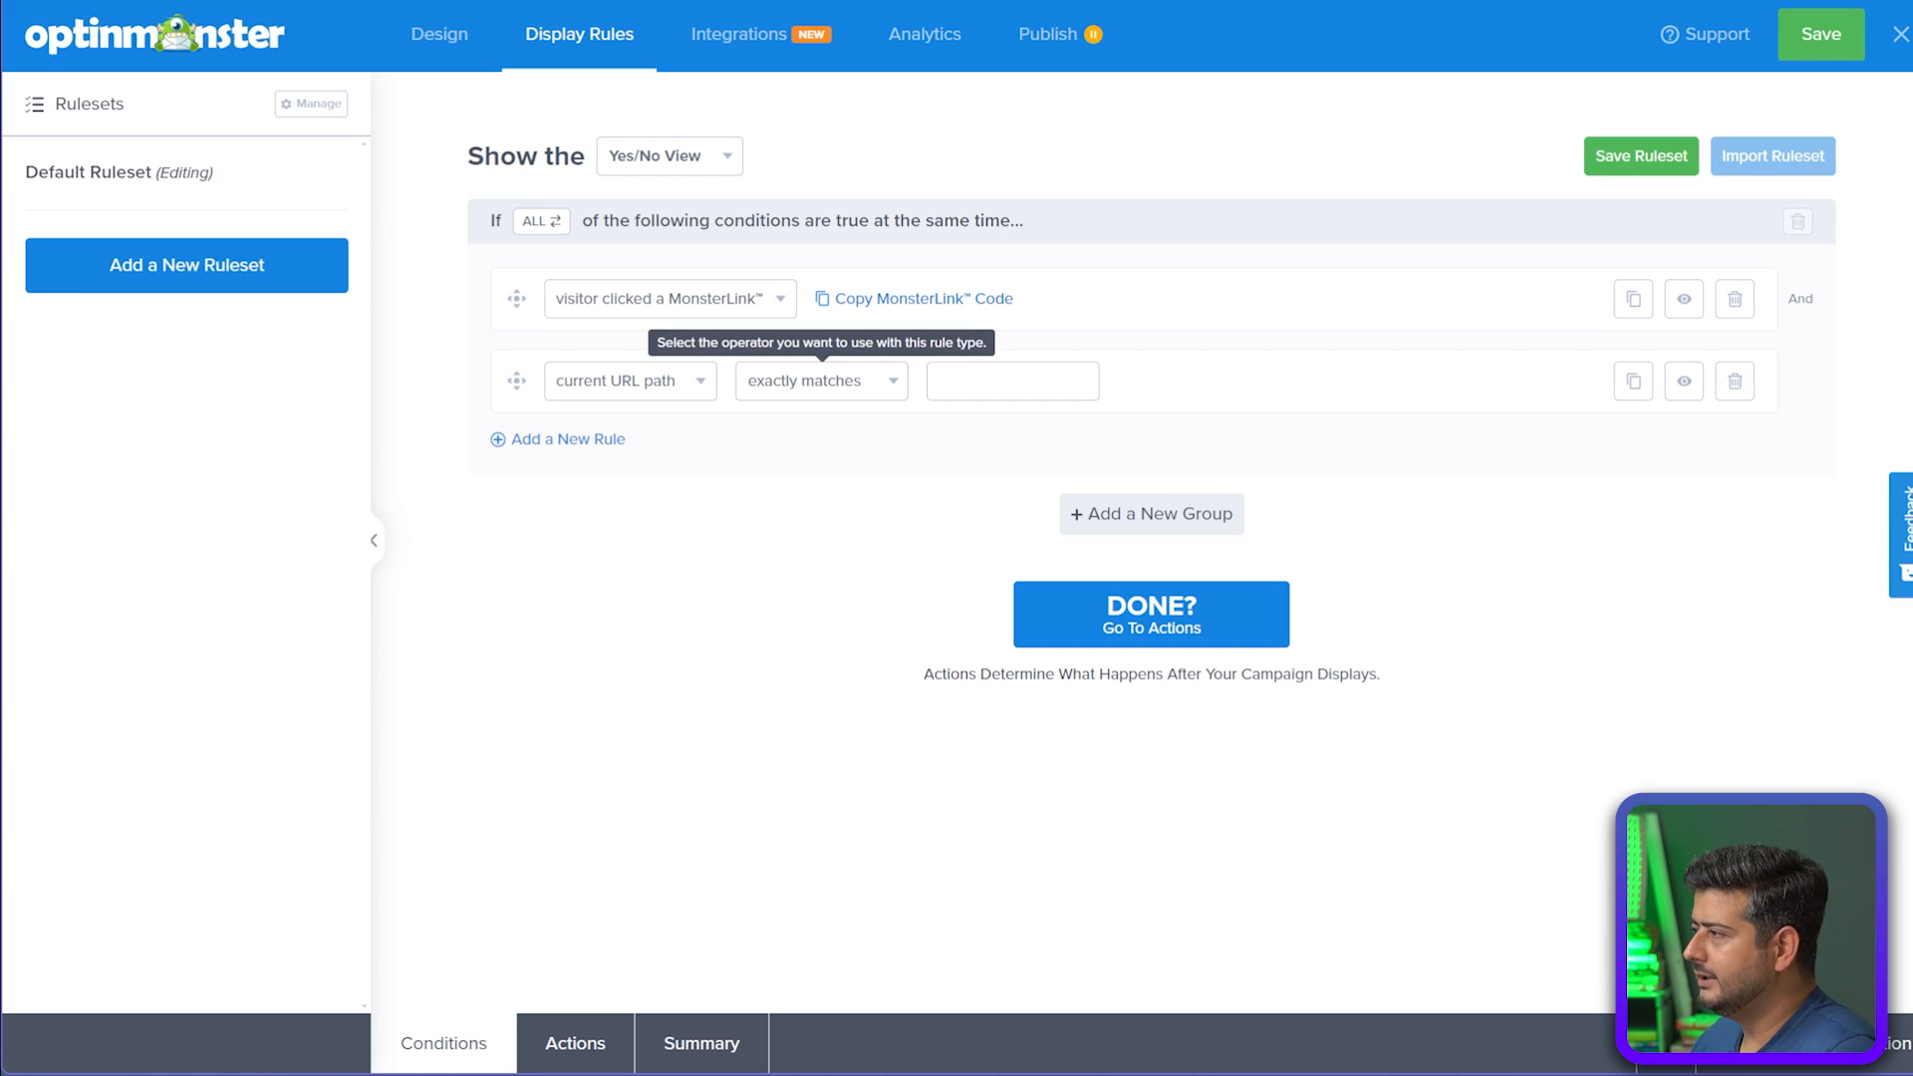
# Set the current URL path rule to is any page
pyautogui.click(822, 380)
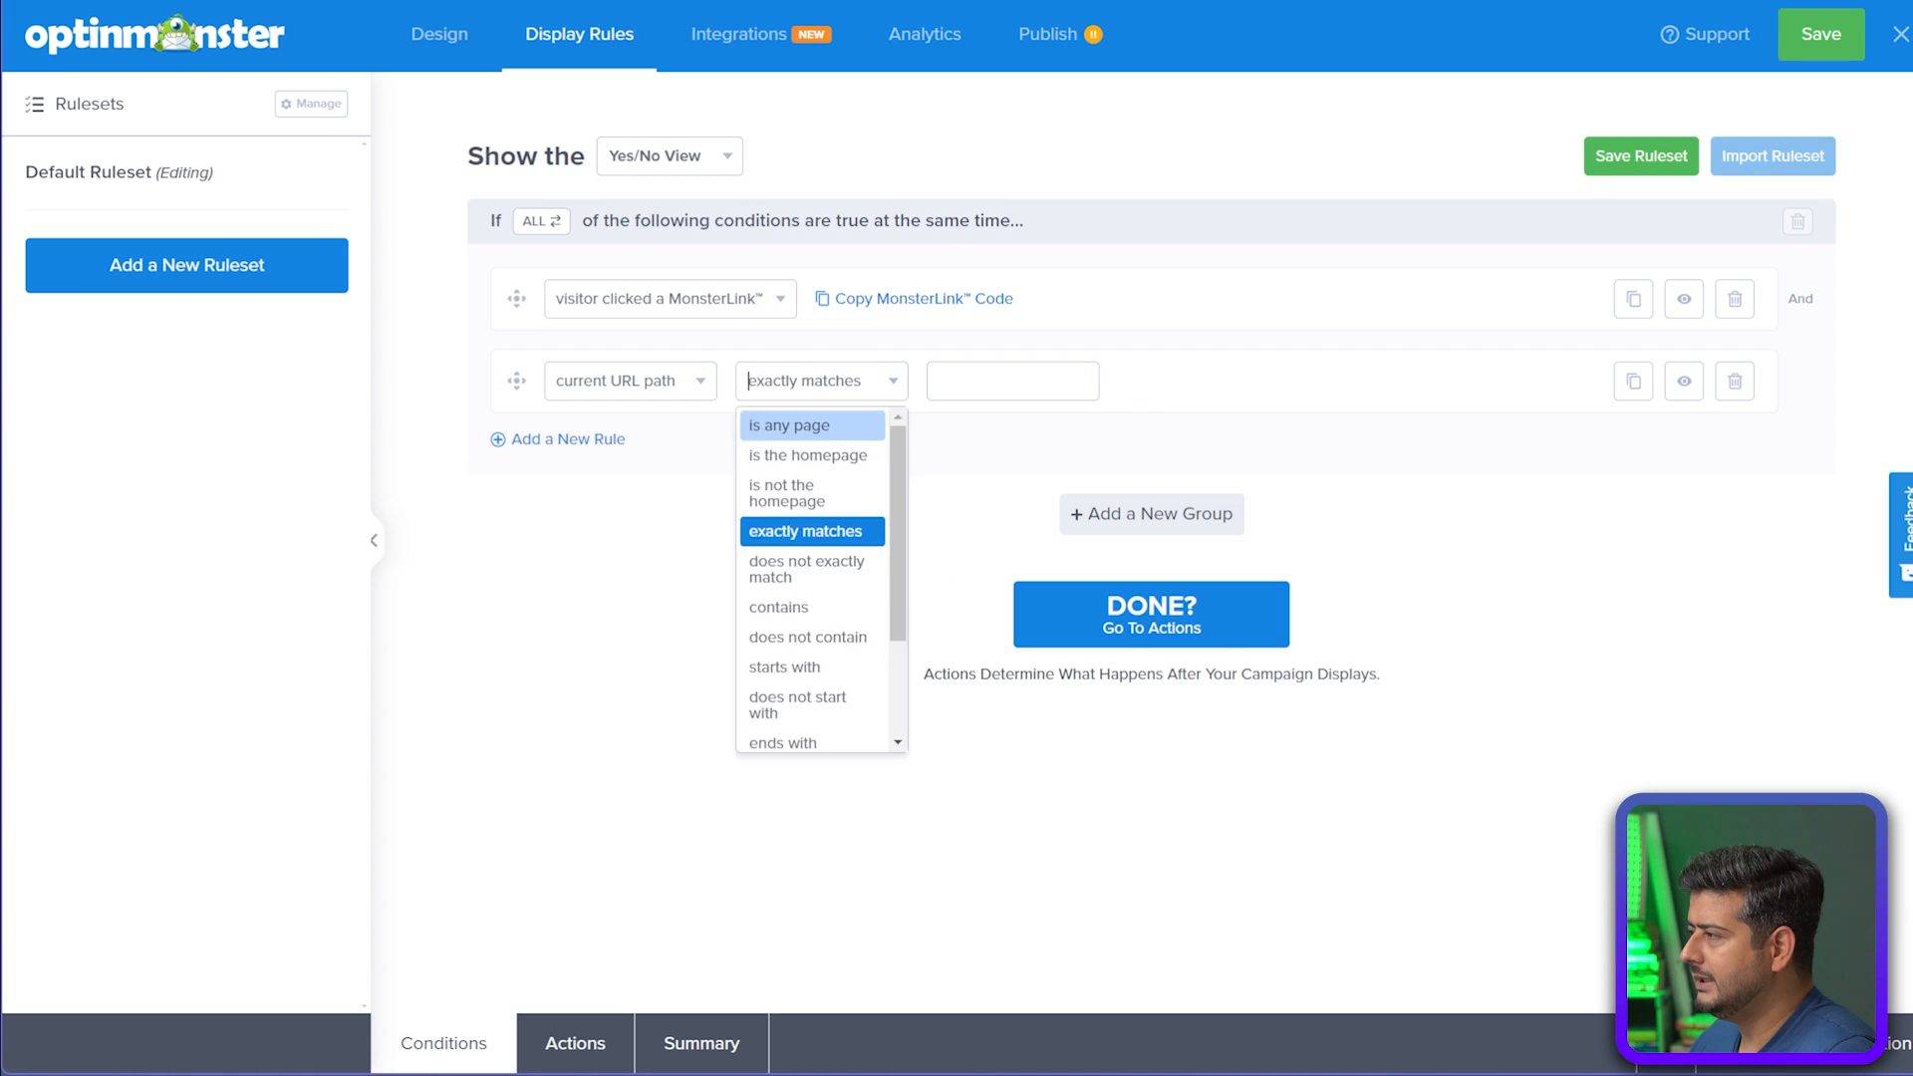
pyautogui.click(790, 422)
pyautogui.click(822, 381)
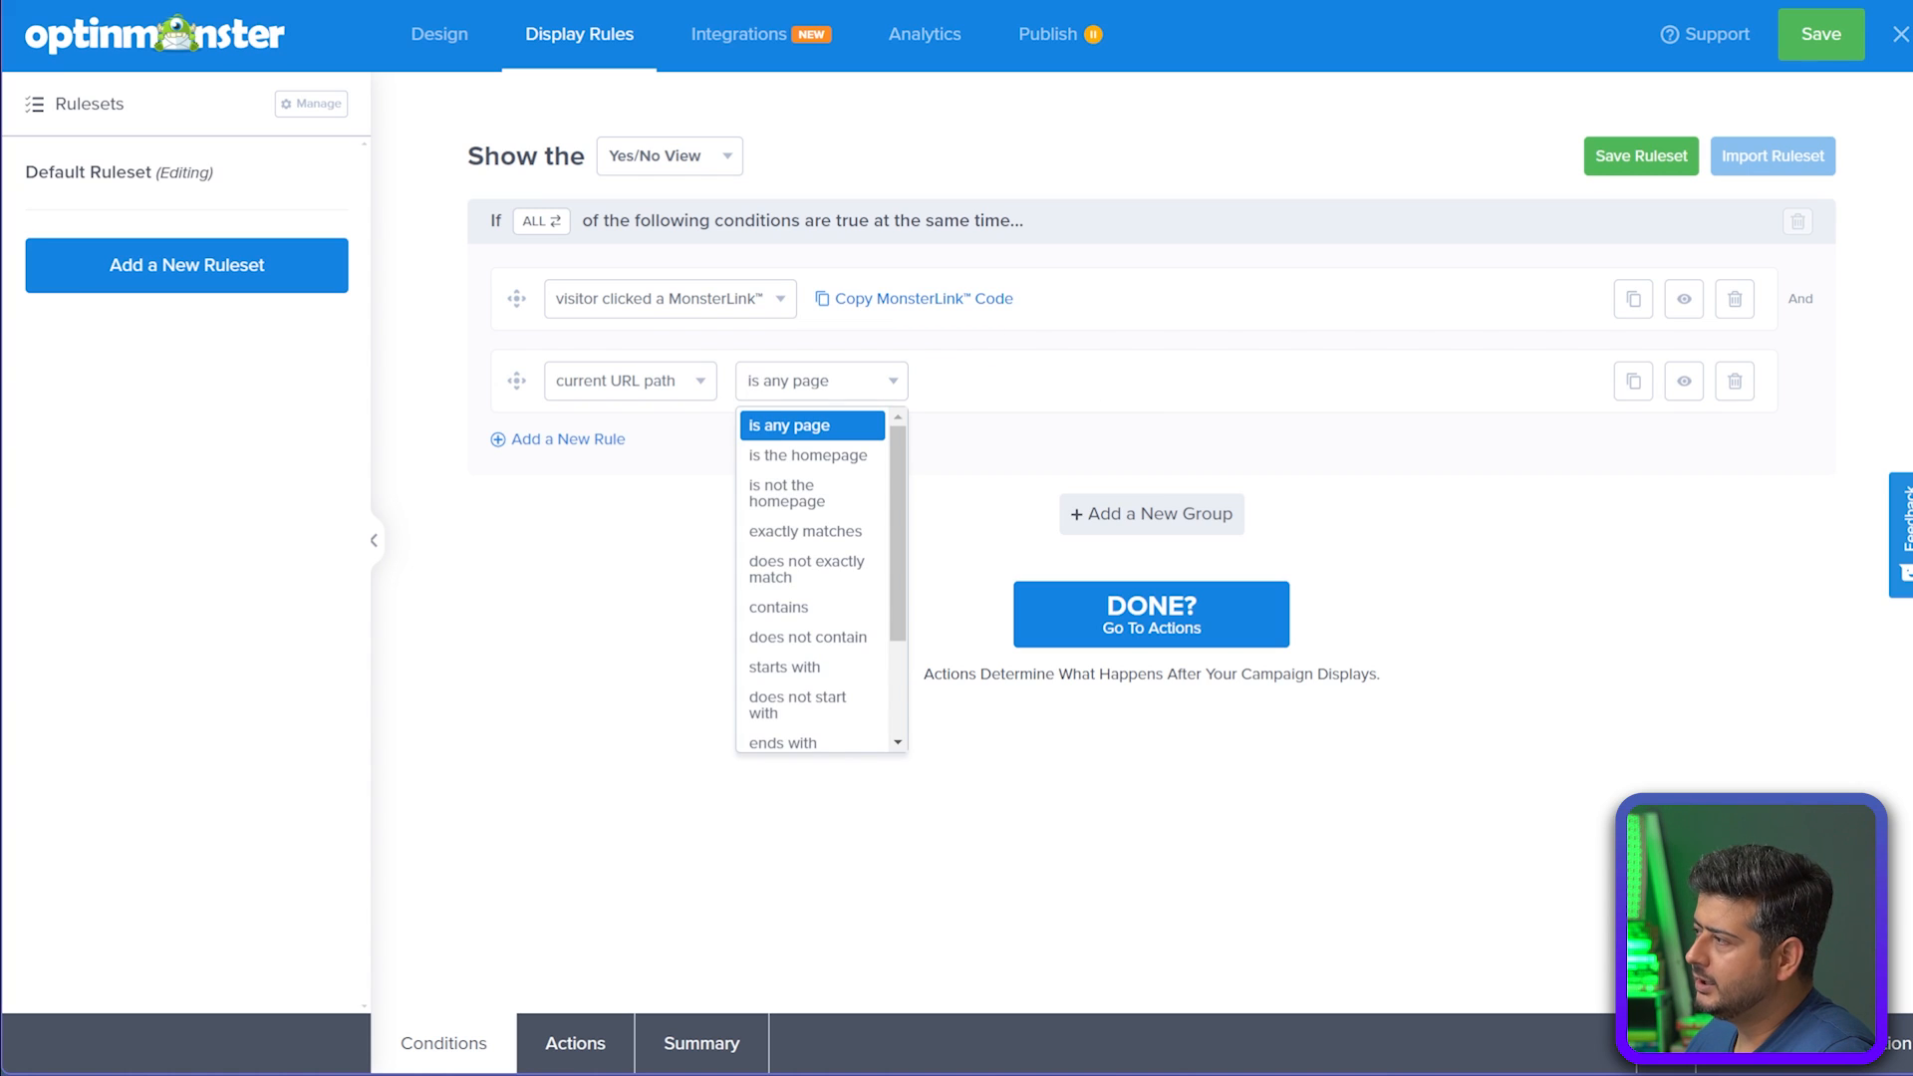
pyautogui.click(812, 425)
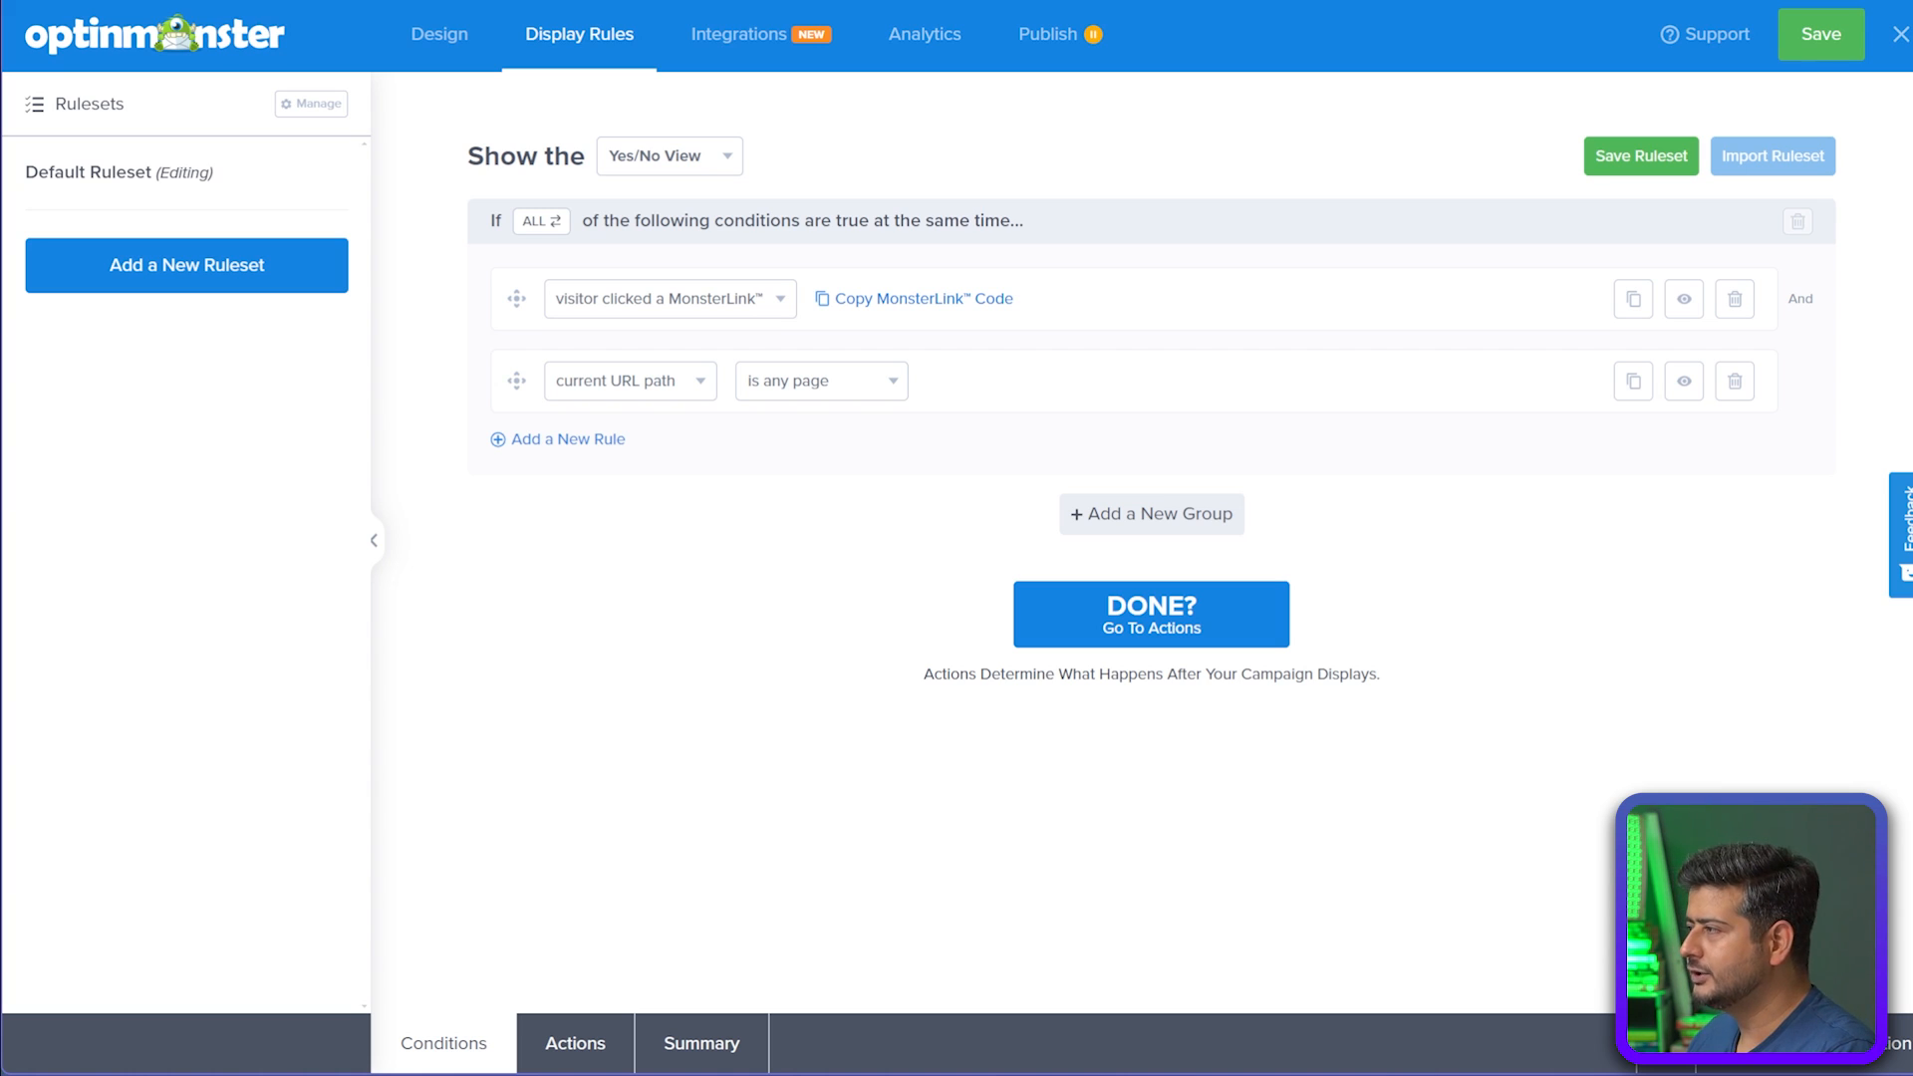
# Copy the MonsterLink code, paste it into line 3 of the Notepad++ note, and switch back to OptinMonster
pyautogui.click(923, 299)
pyautogui.hotkey('alt', 'Tab')
pyautogui.click(311, 354)
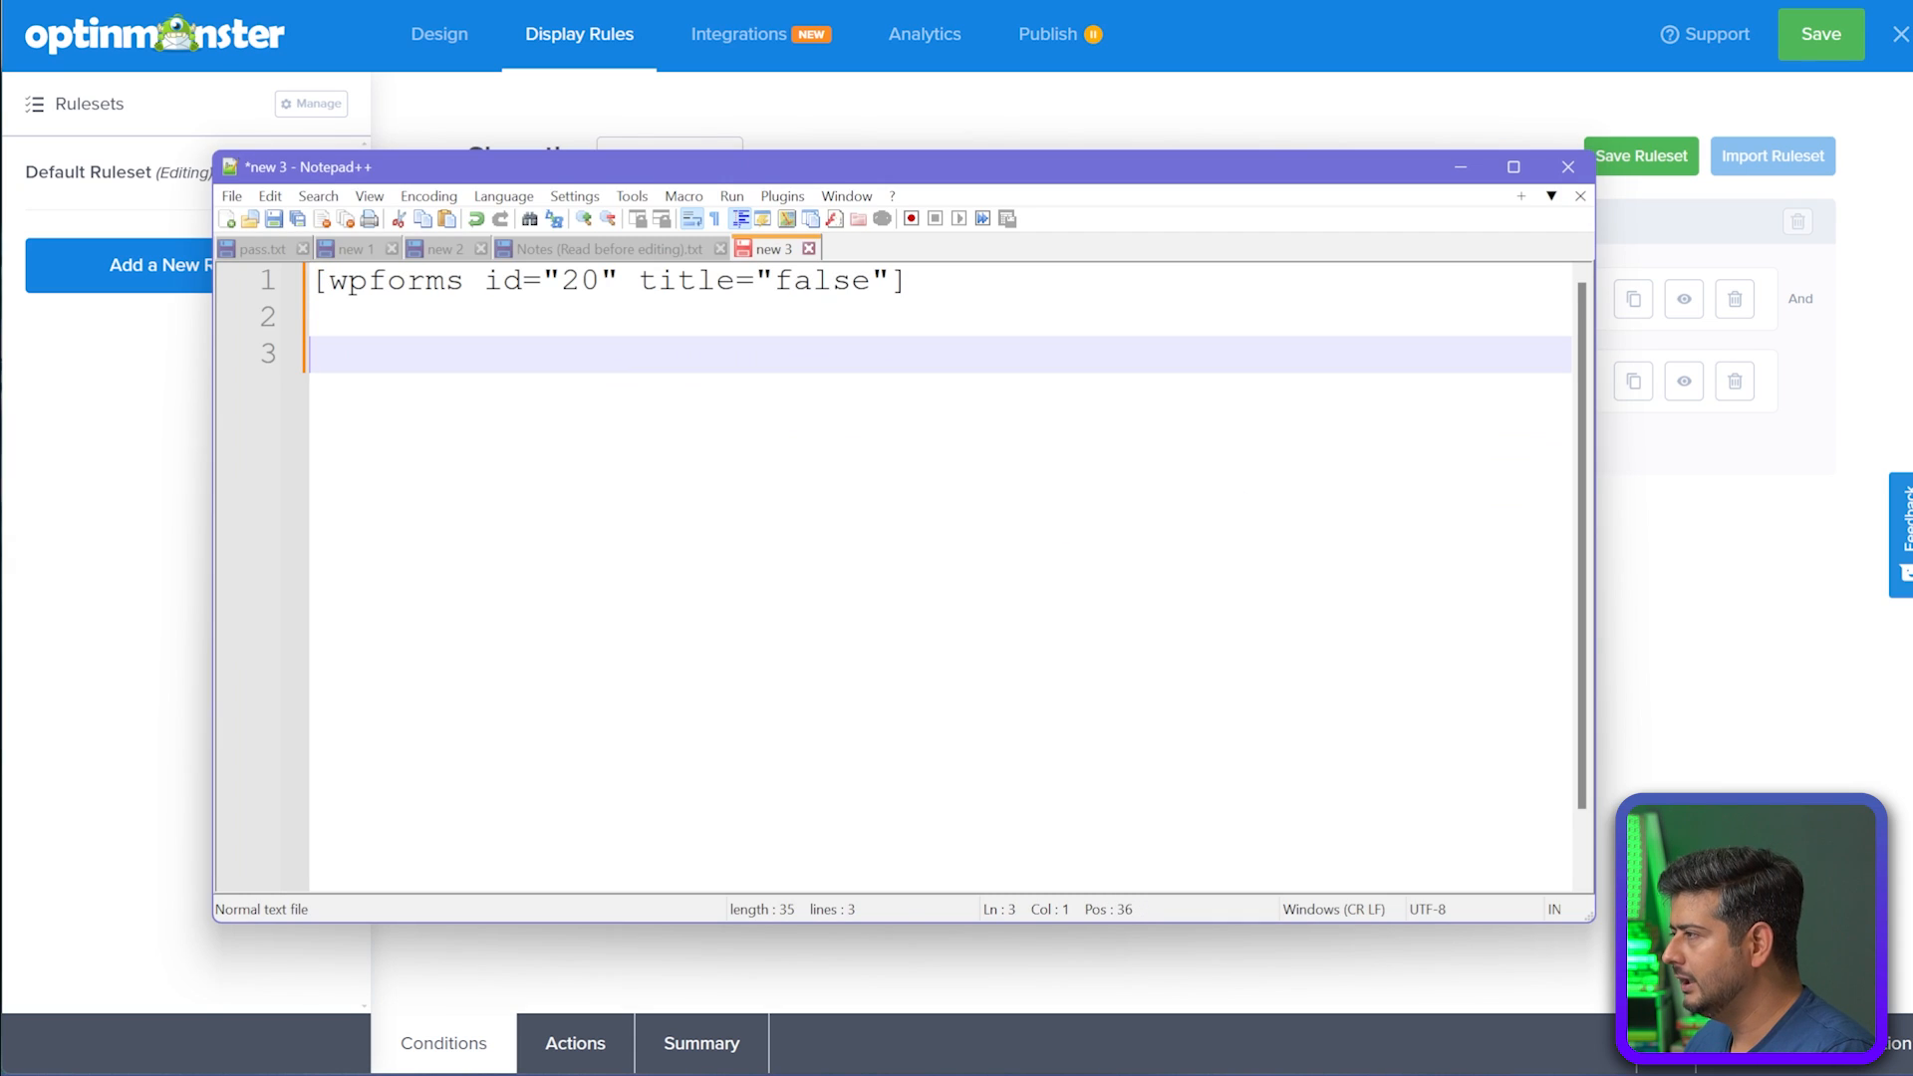
pyautogui.hotkey('ctrl', 'v')
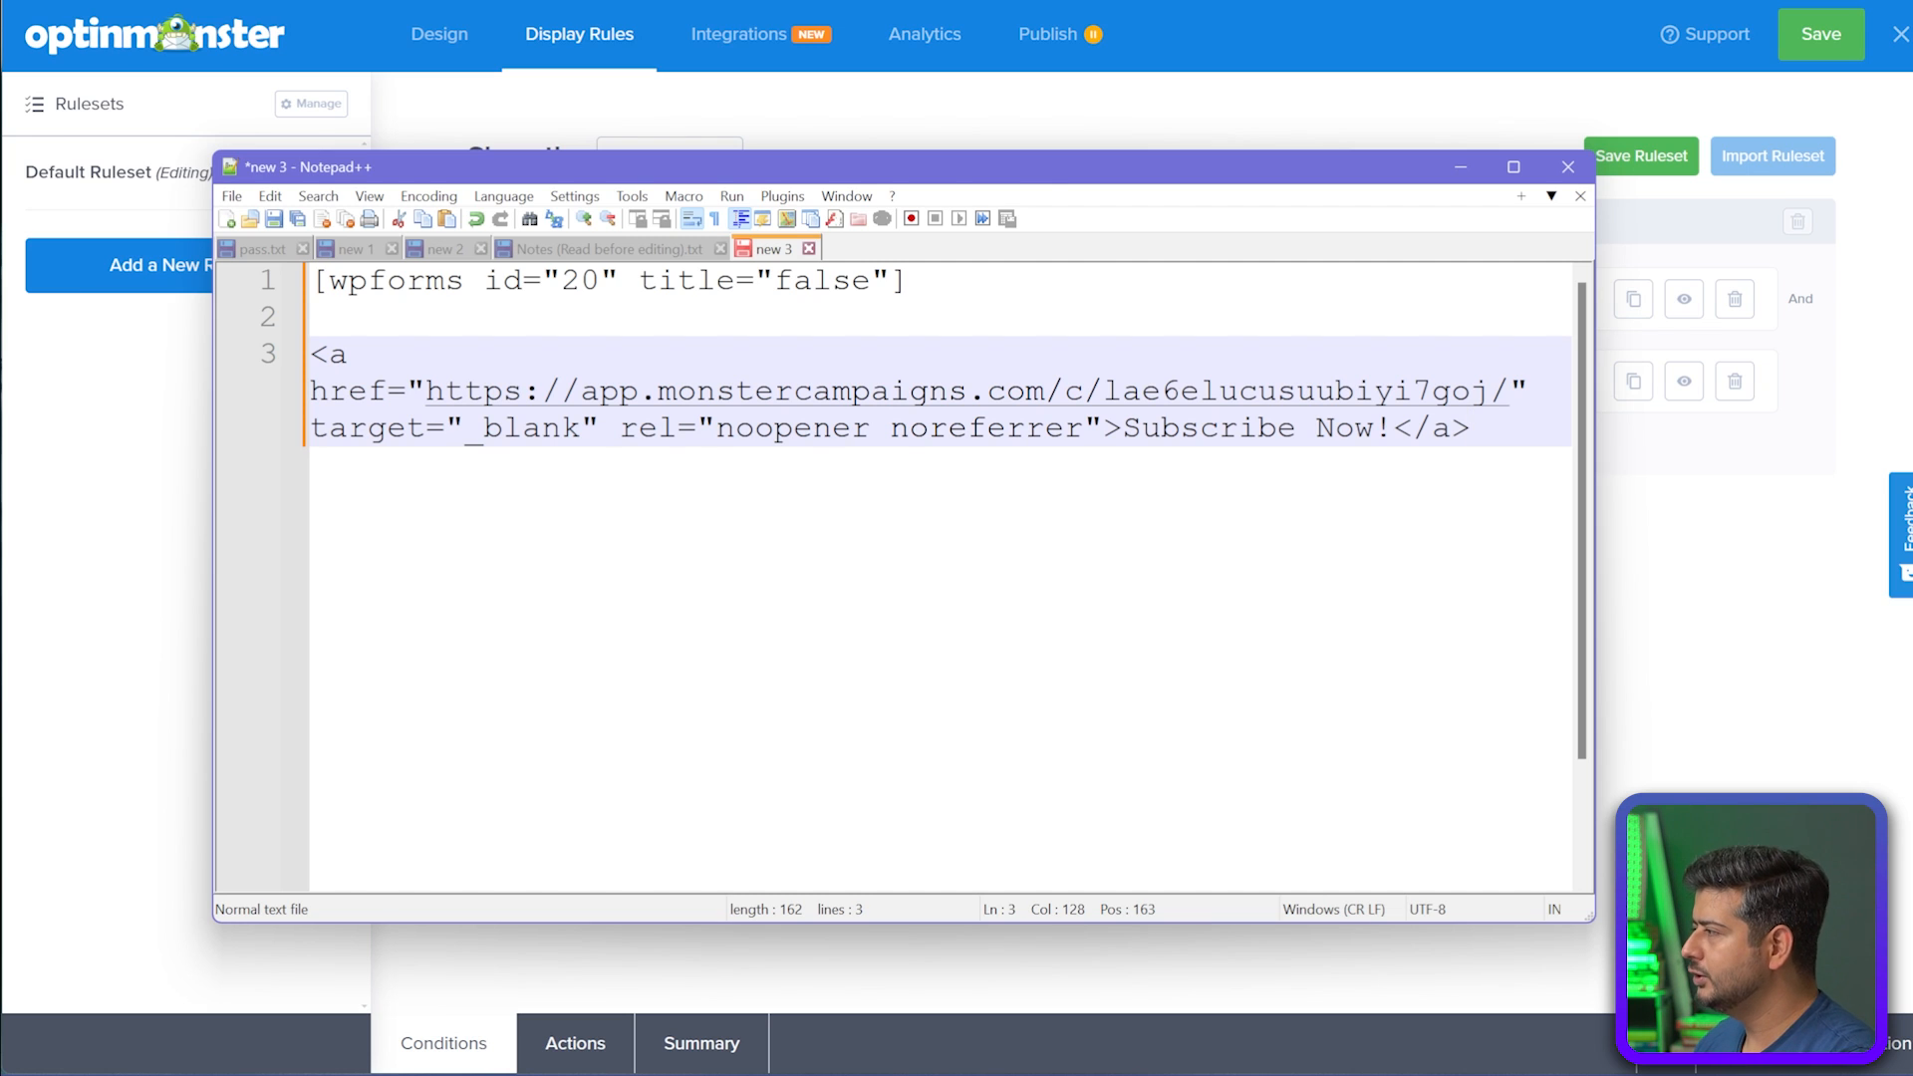
pyautogui.hotkey('alt', 'Tab')
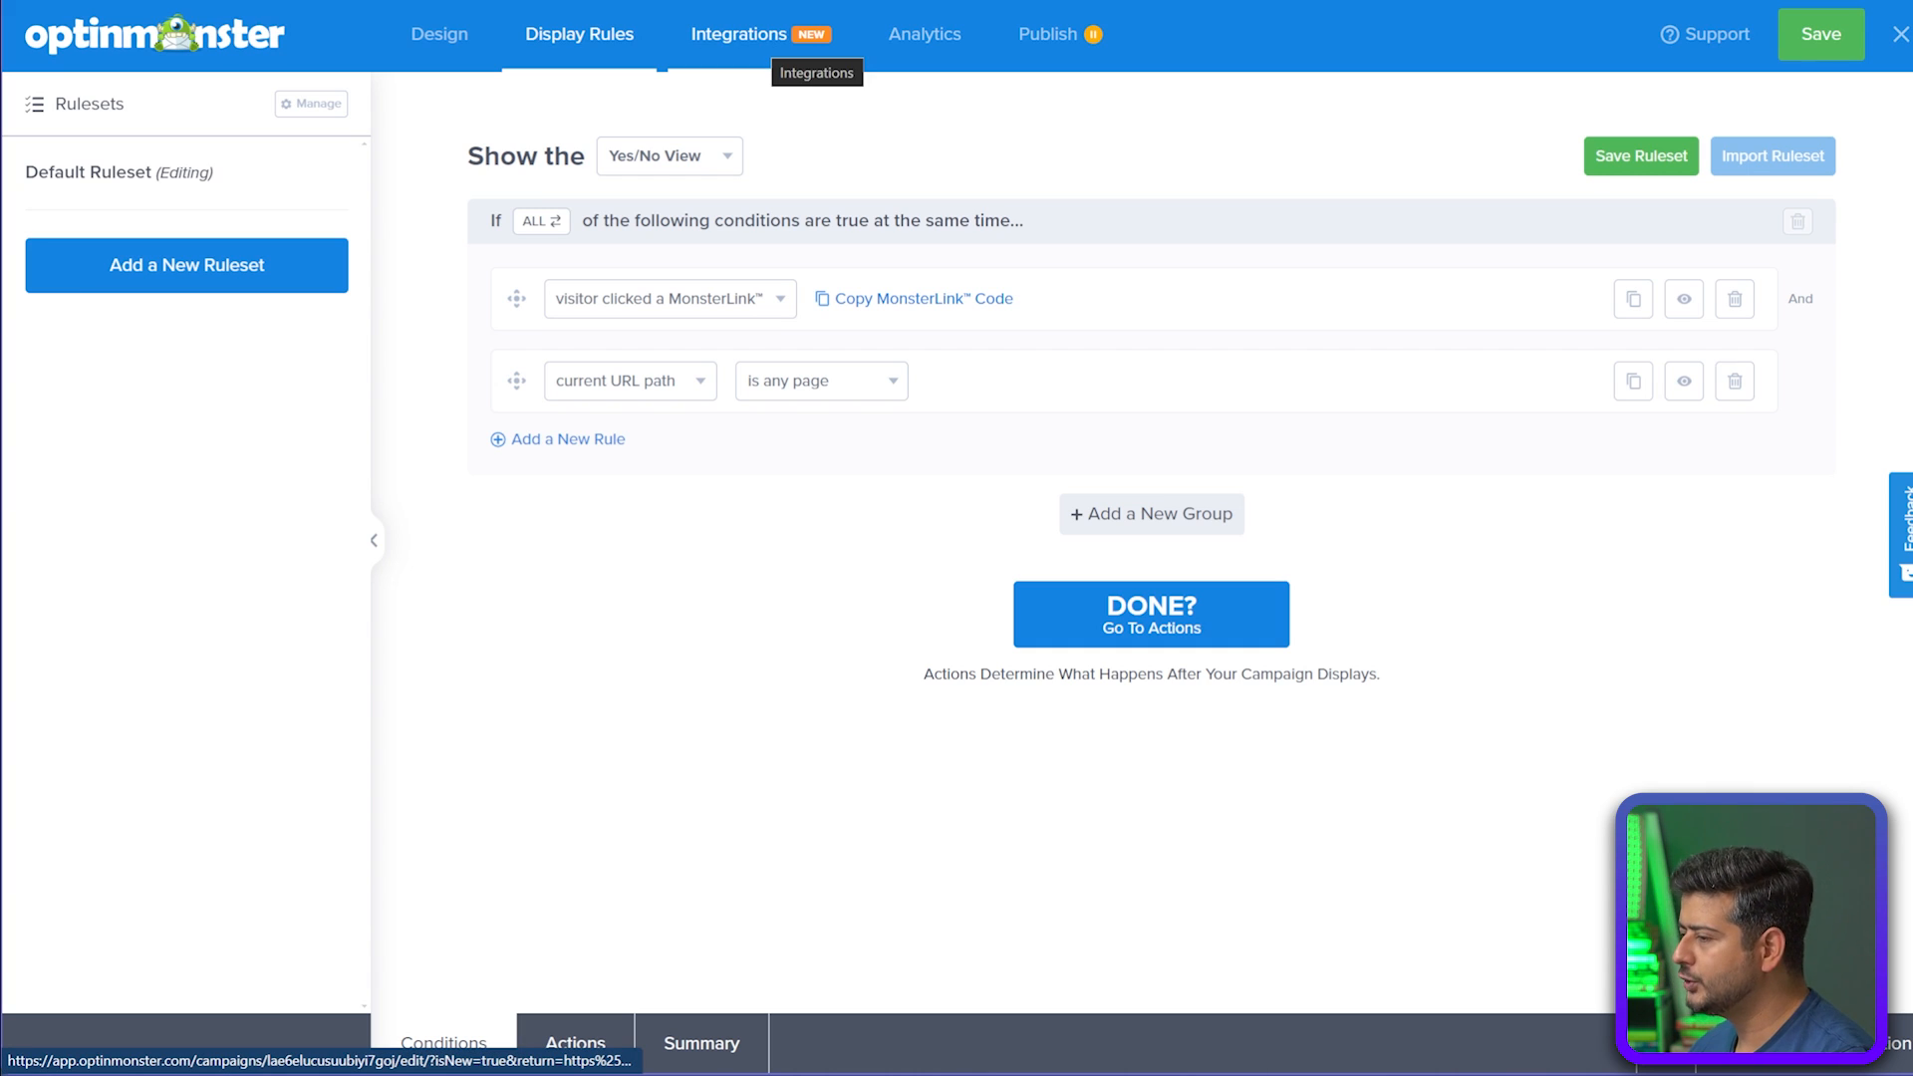
# Review the campaign's Monster Leads integration settings and its analytics connections
pyautogui.click(757, 36)
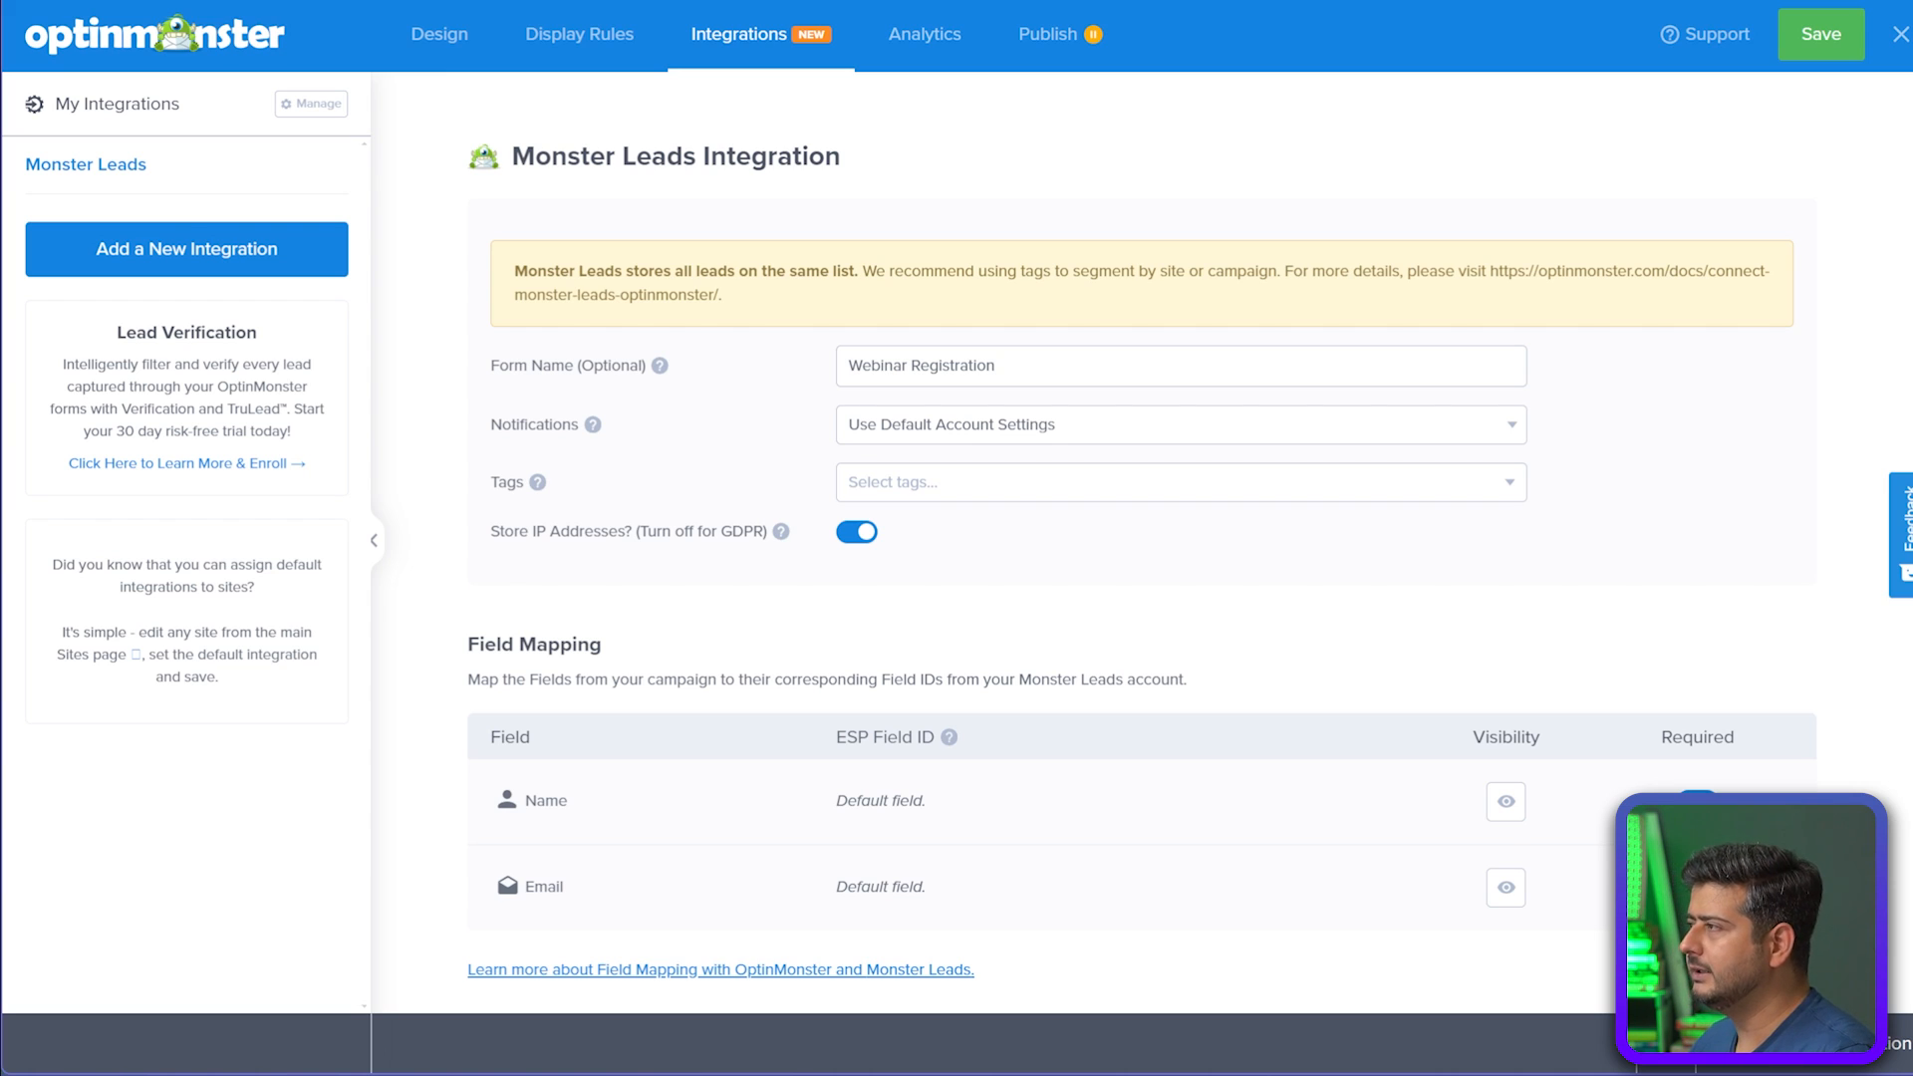
pyautogui.click(924, 33)
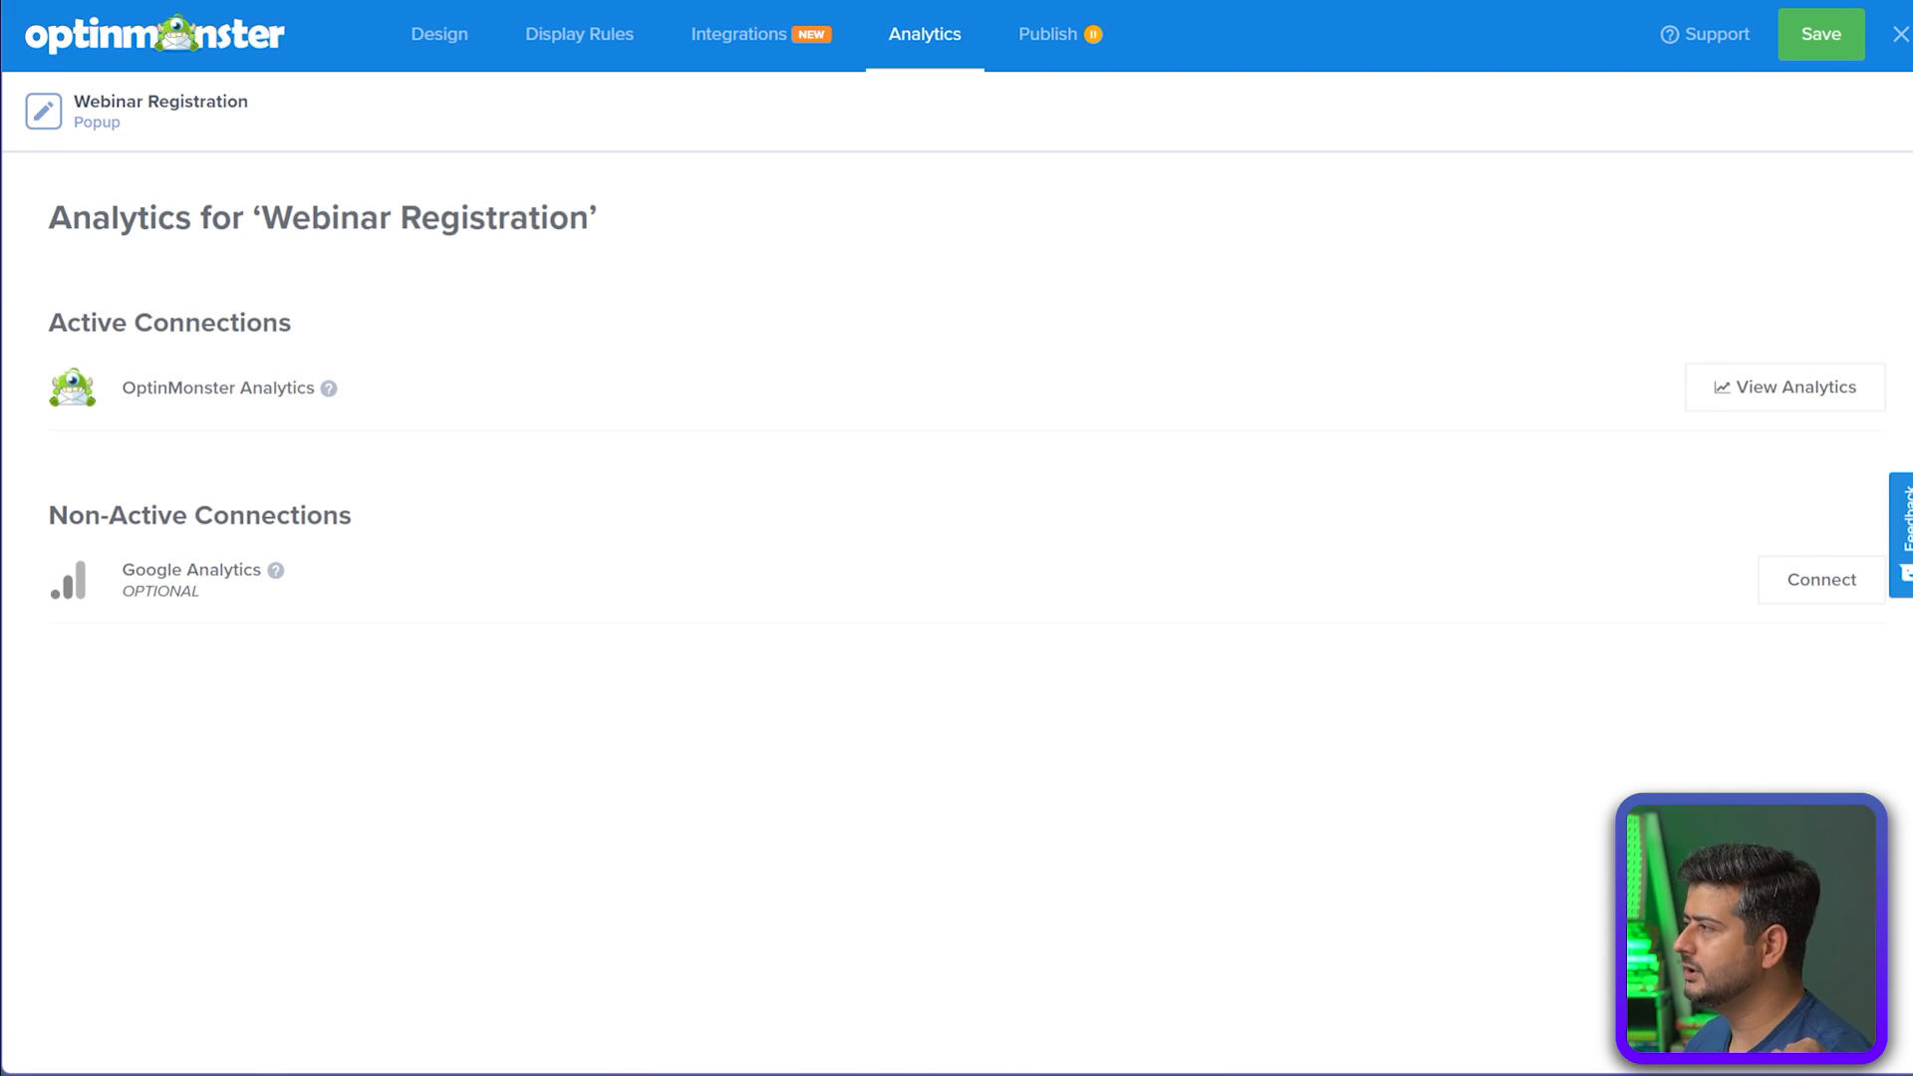
# Set the Webinar Registration campaign's publish status to Publish, save it, and return to the popup design
pyautogui.click(1048, 34)
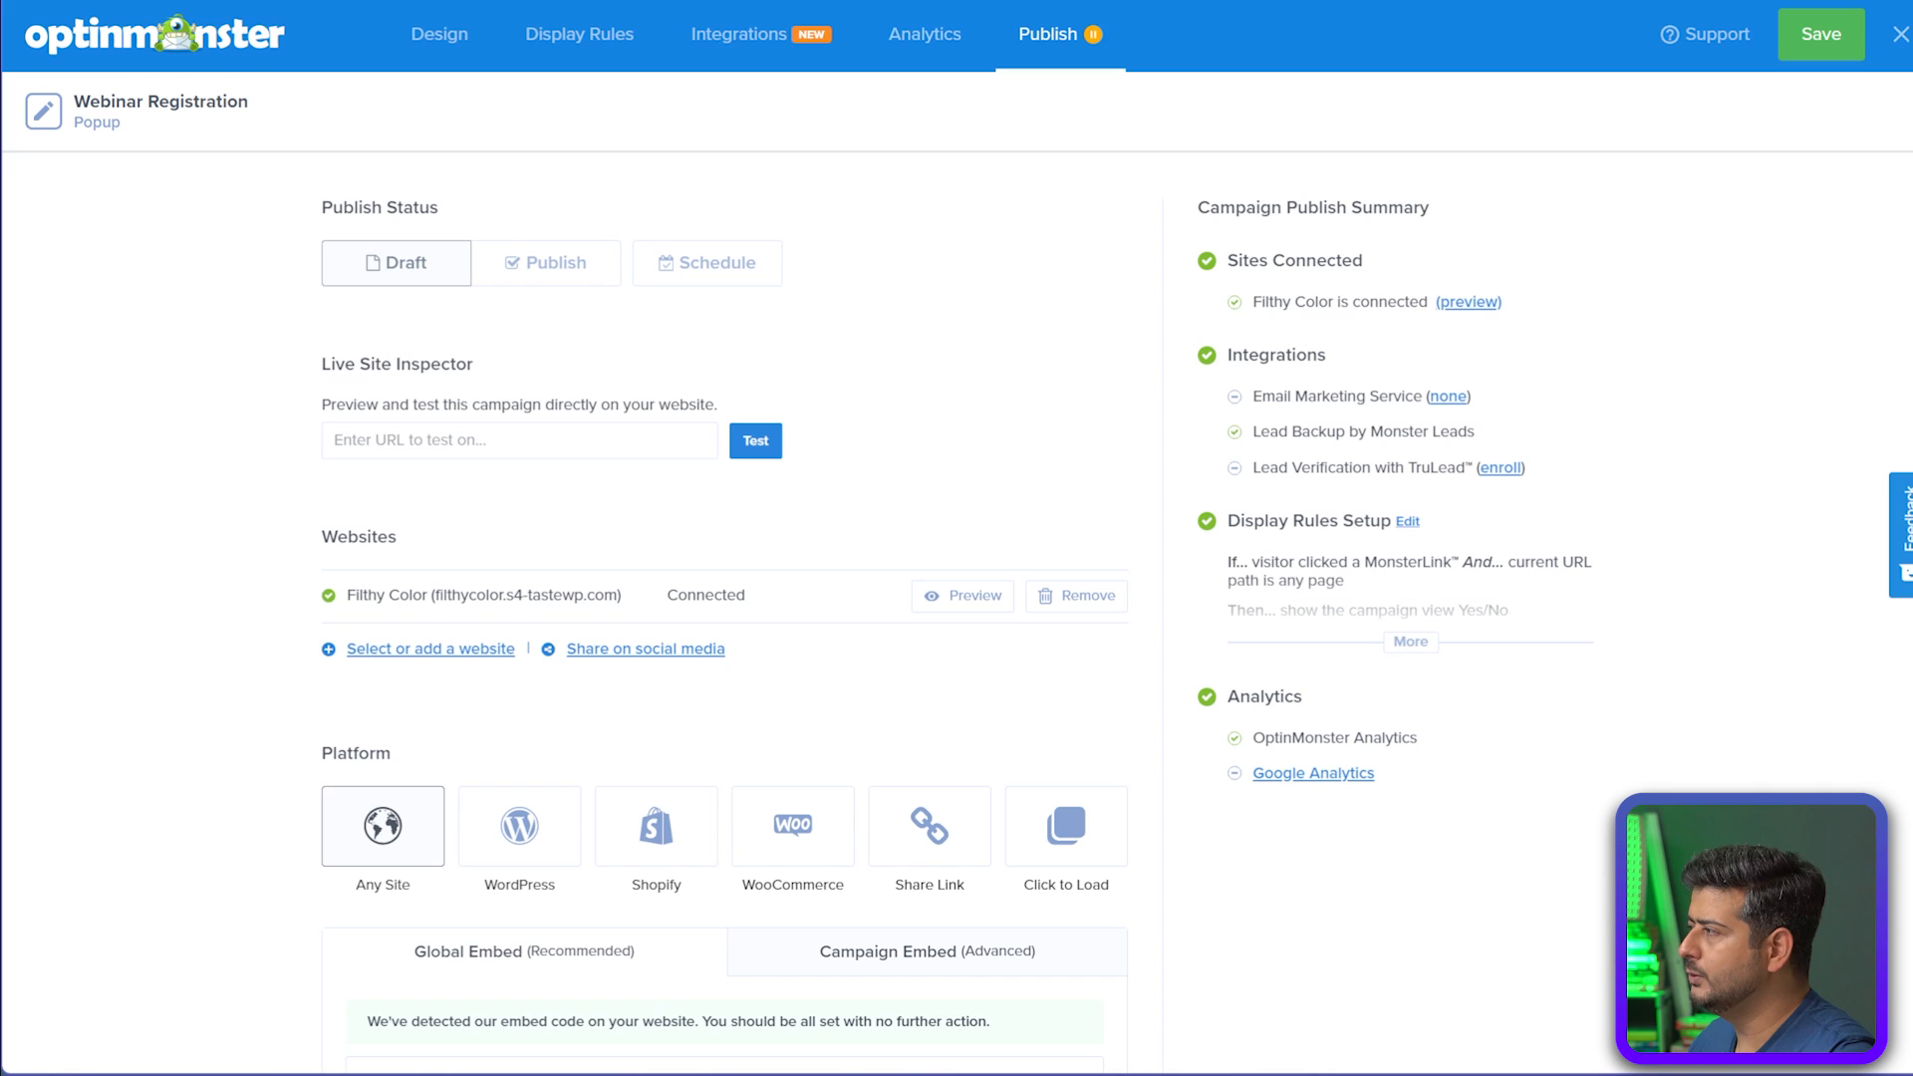
pyautogui.tripleClick(380, 207)
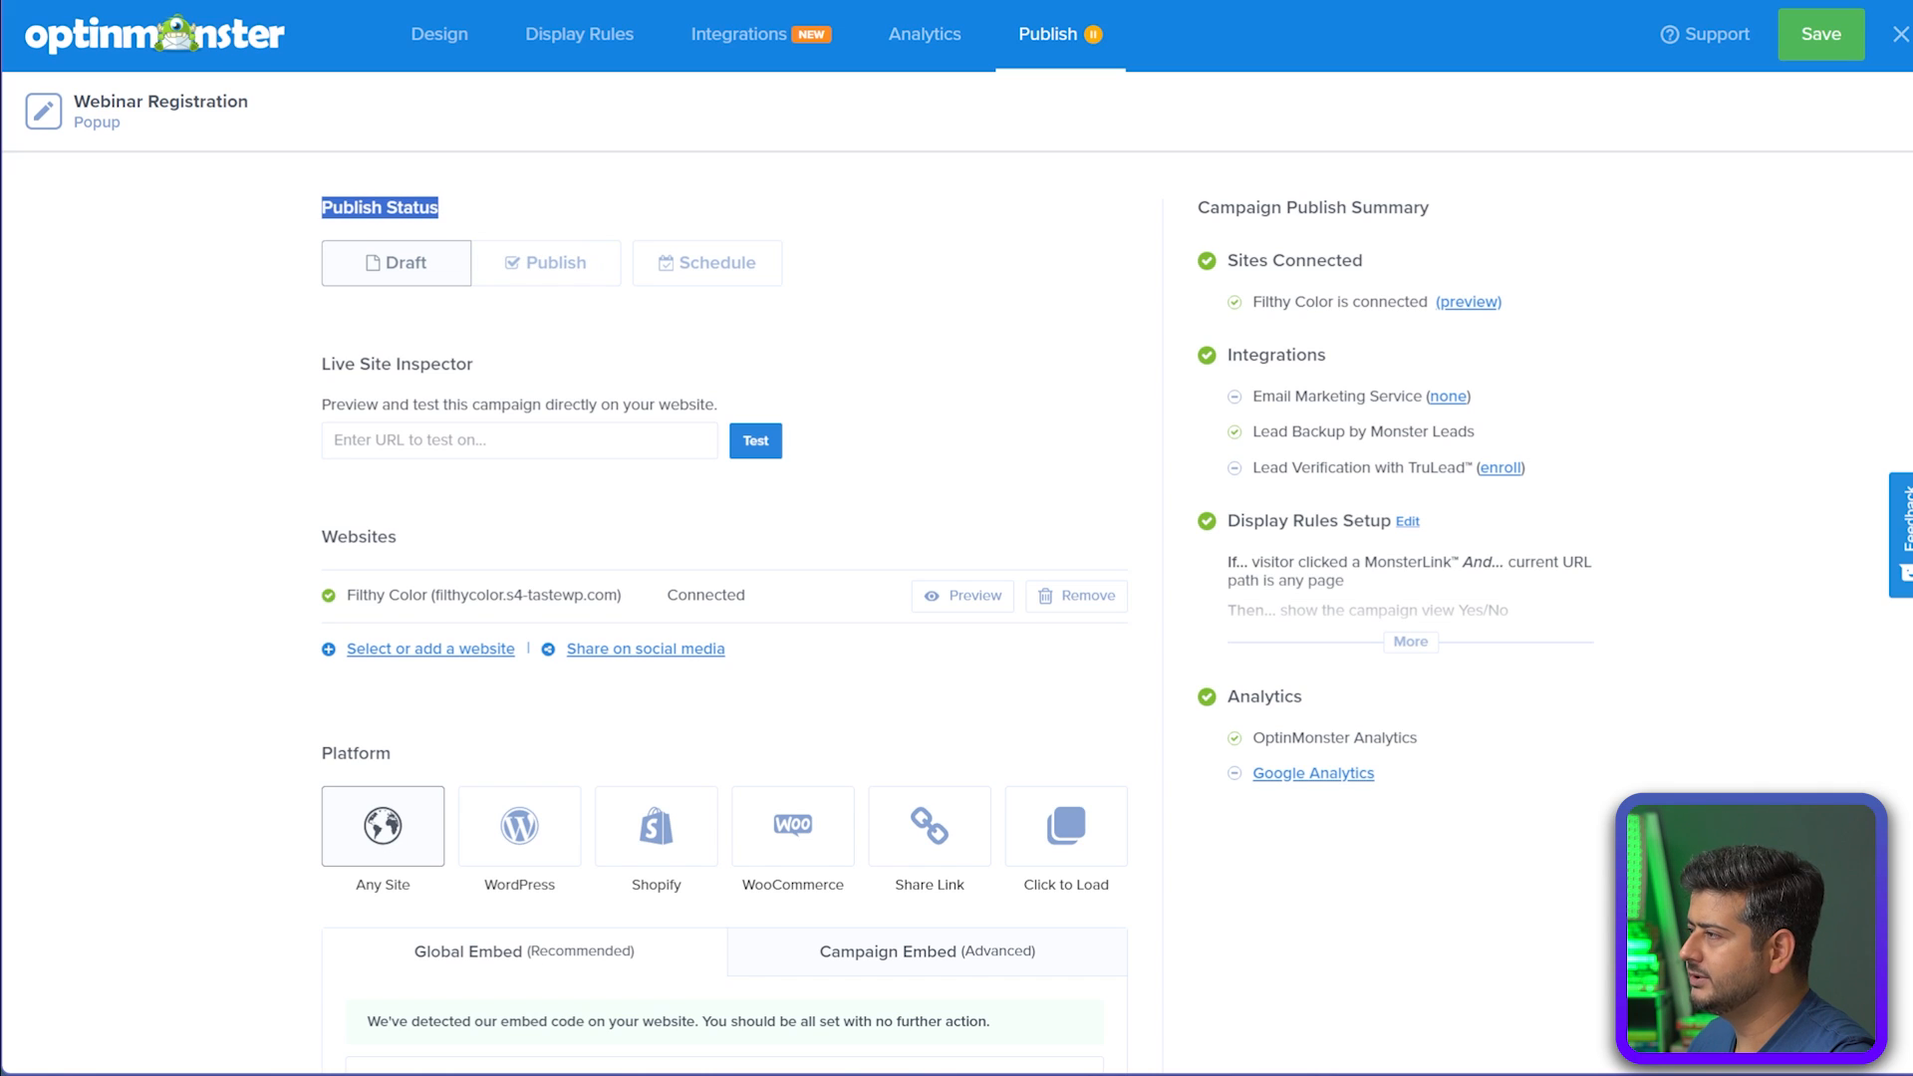
pyautogui.click(438, 208)
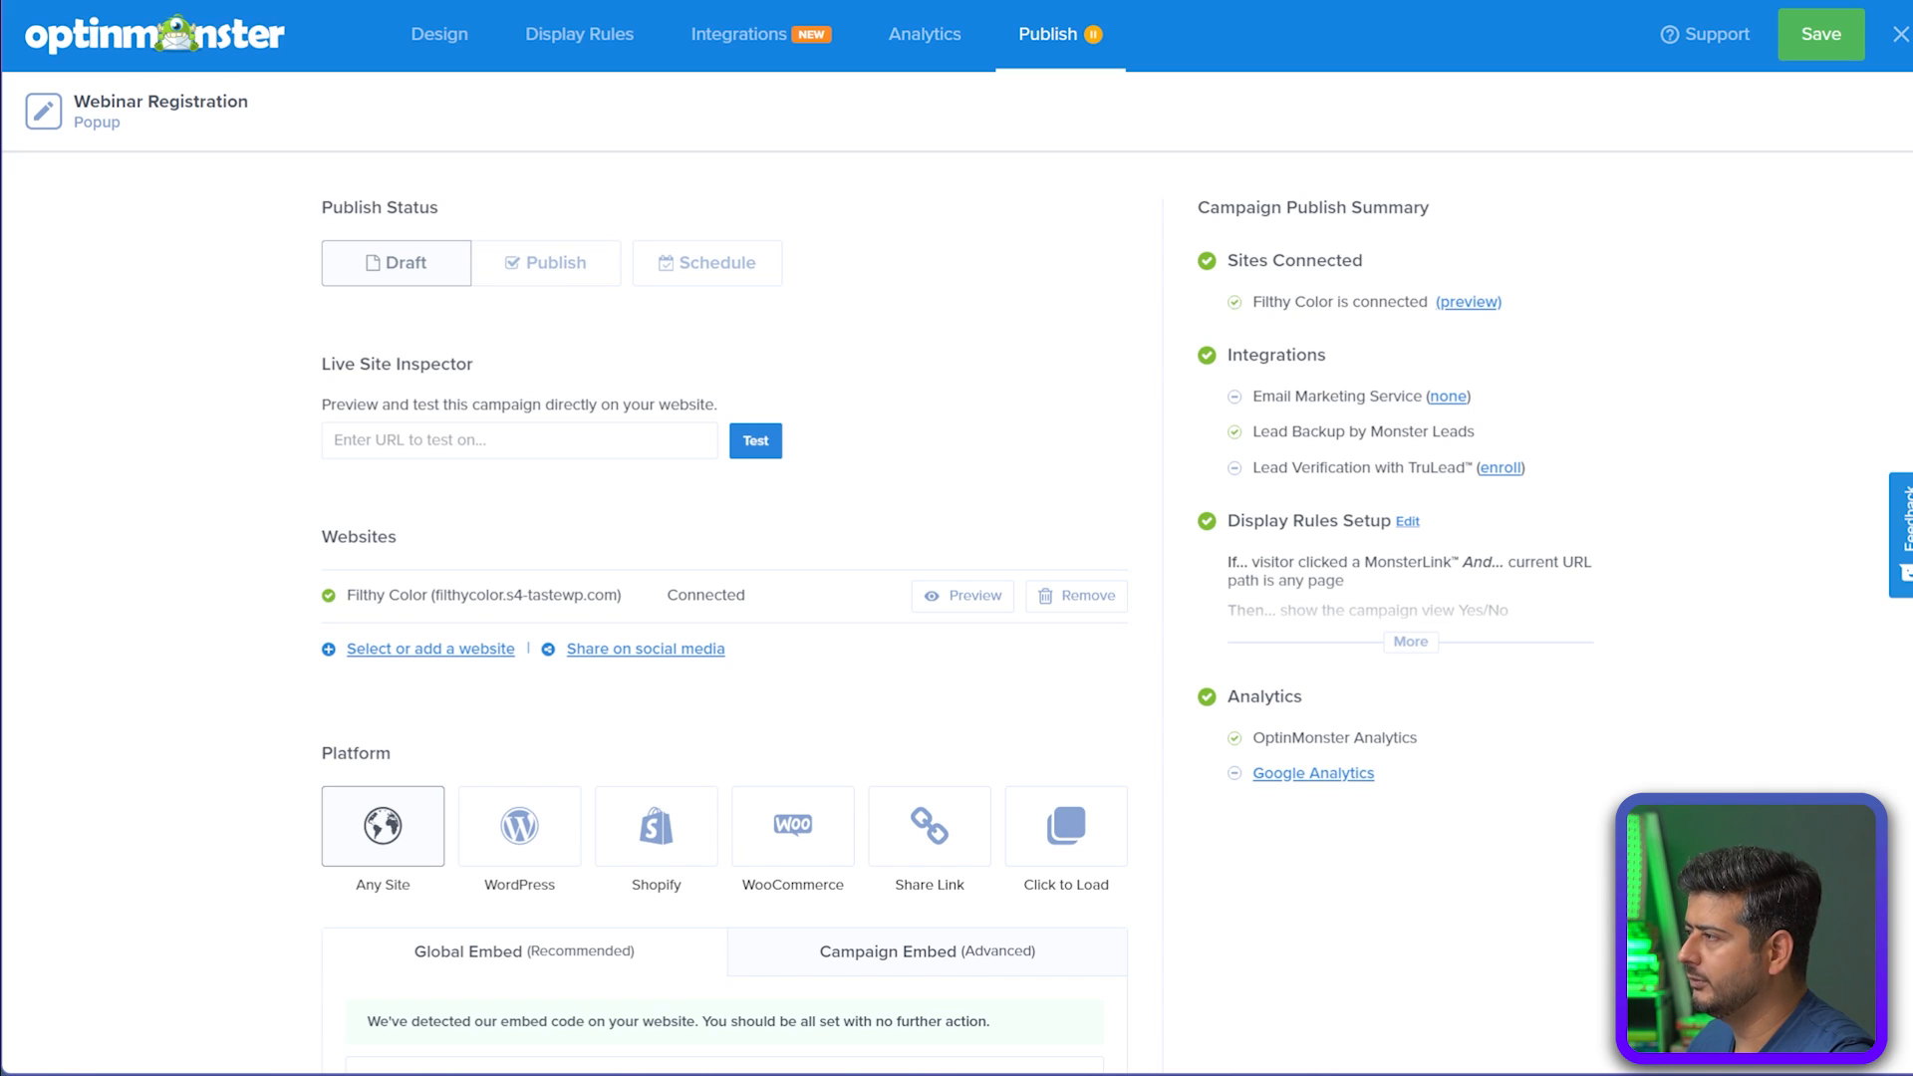
pyautogui.click(546, 263)
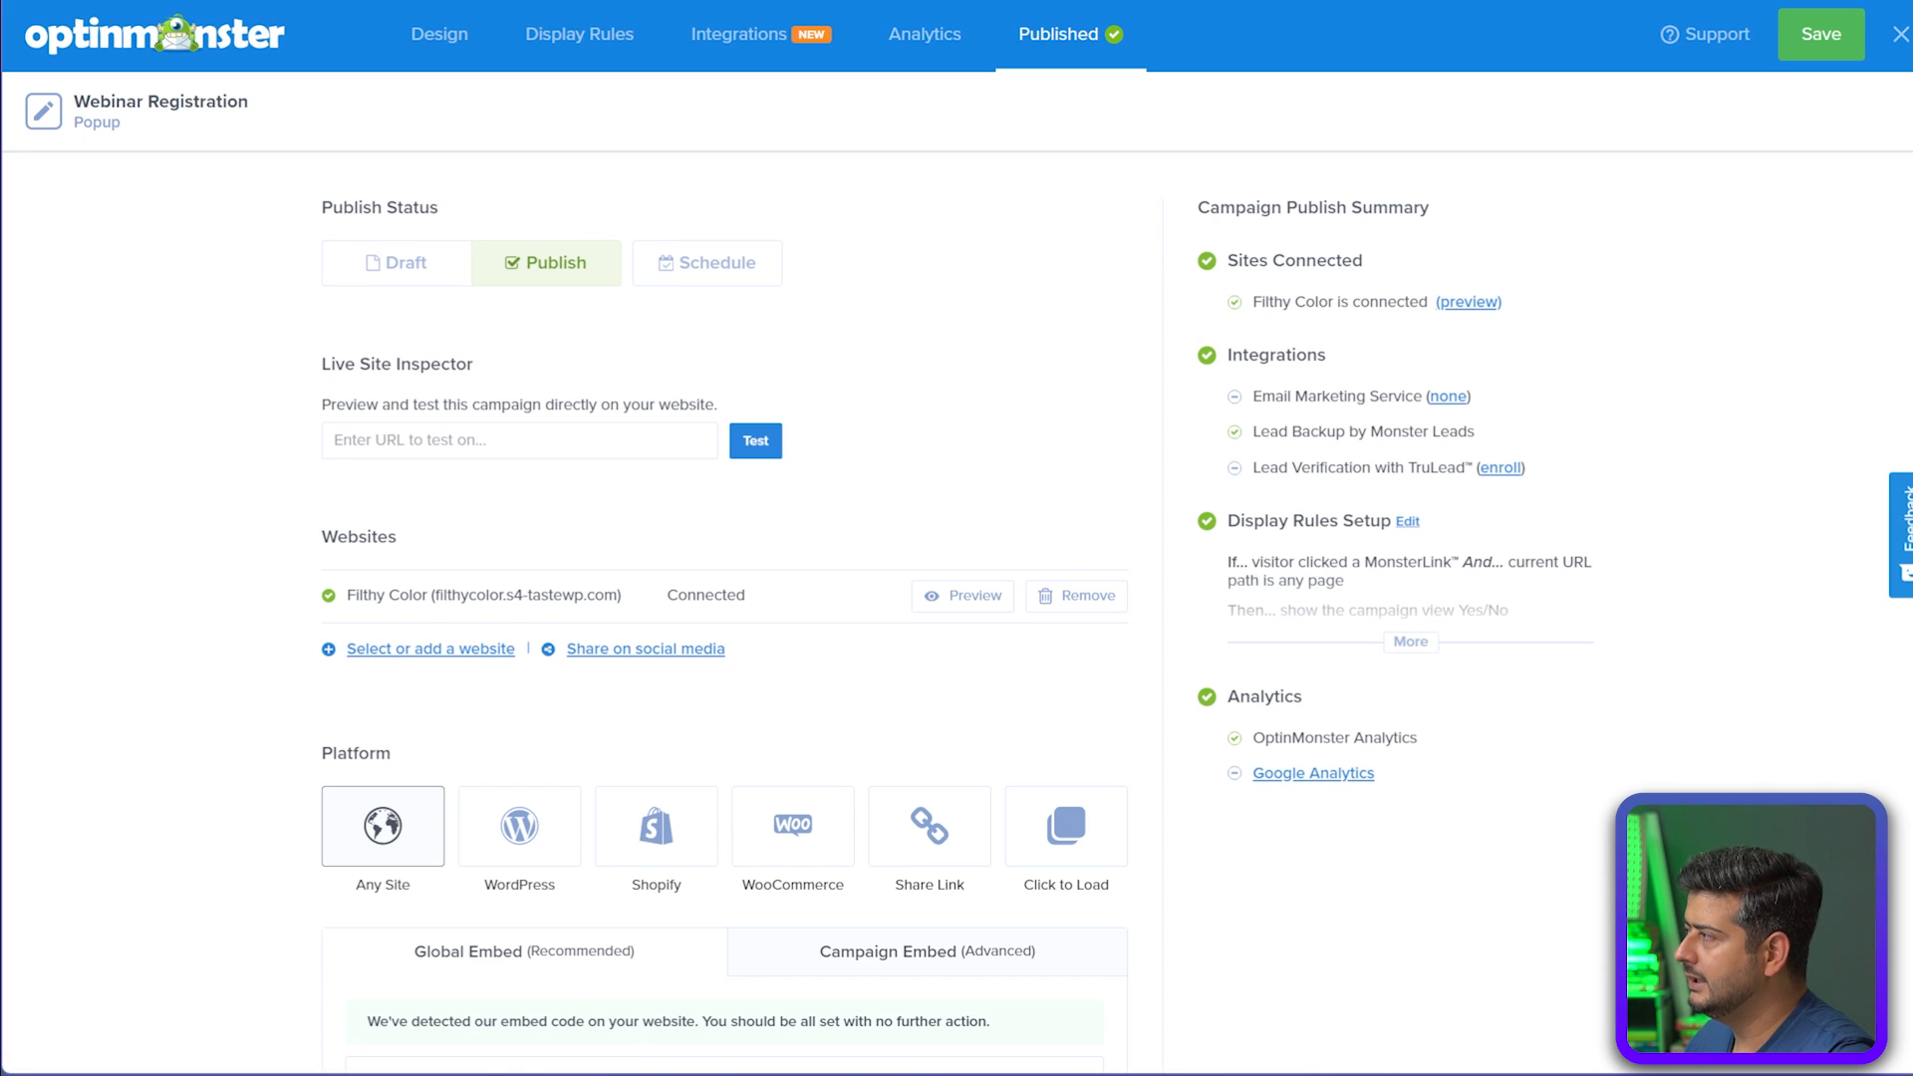
pyautogui.click(1821, 34)
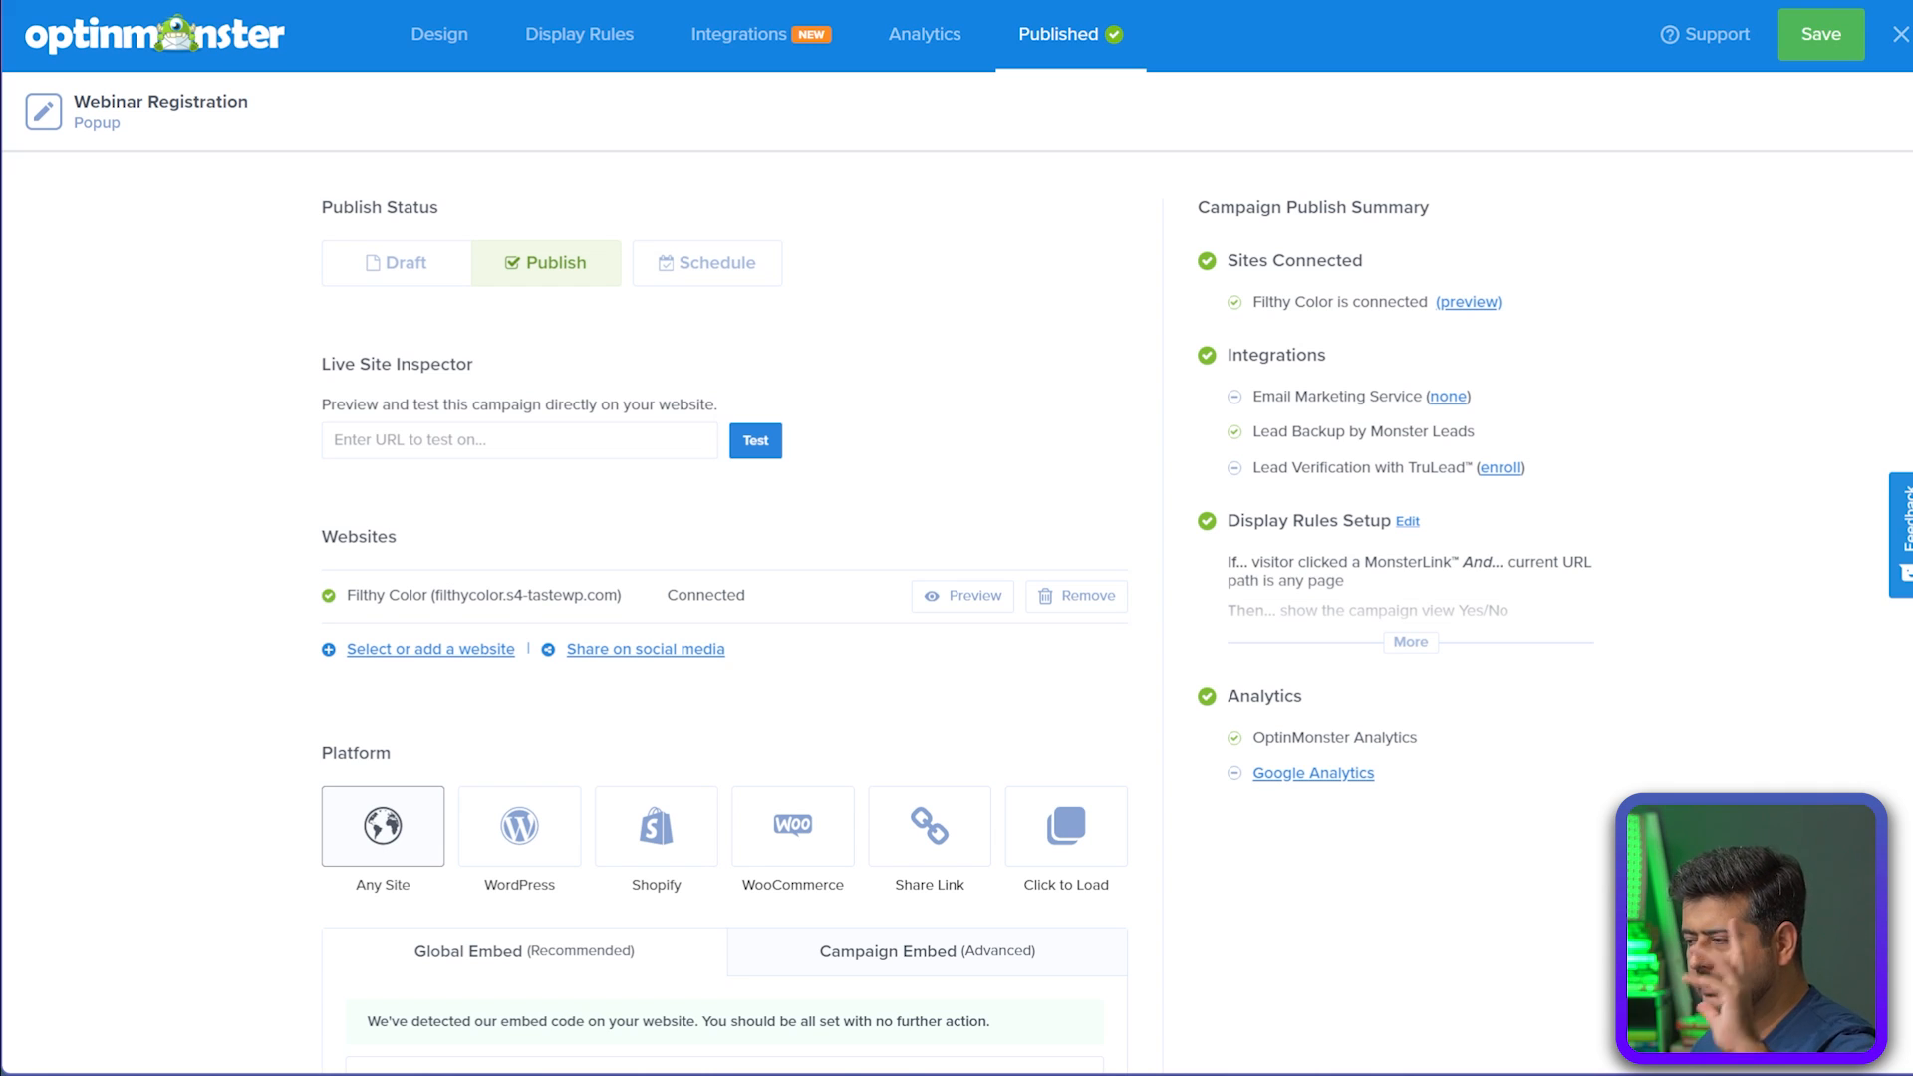
pyautogui.click(439, 35)
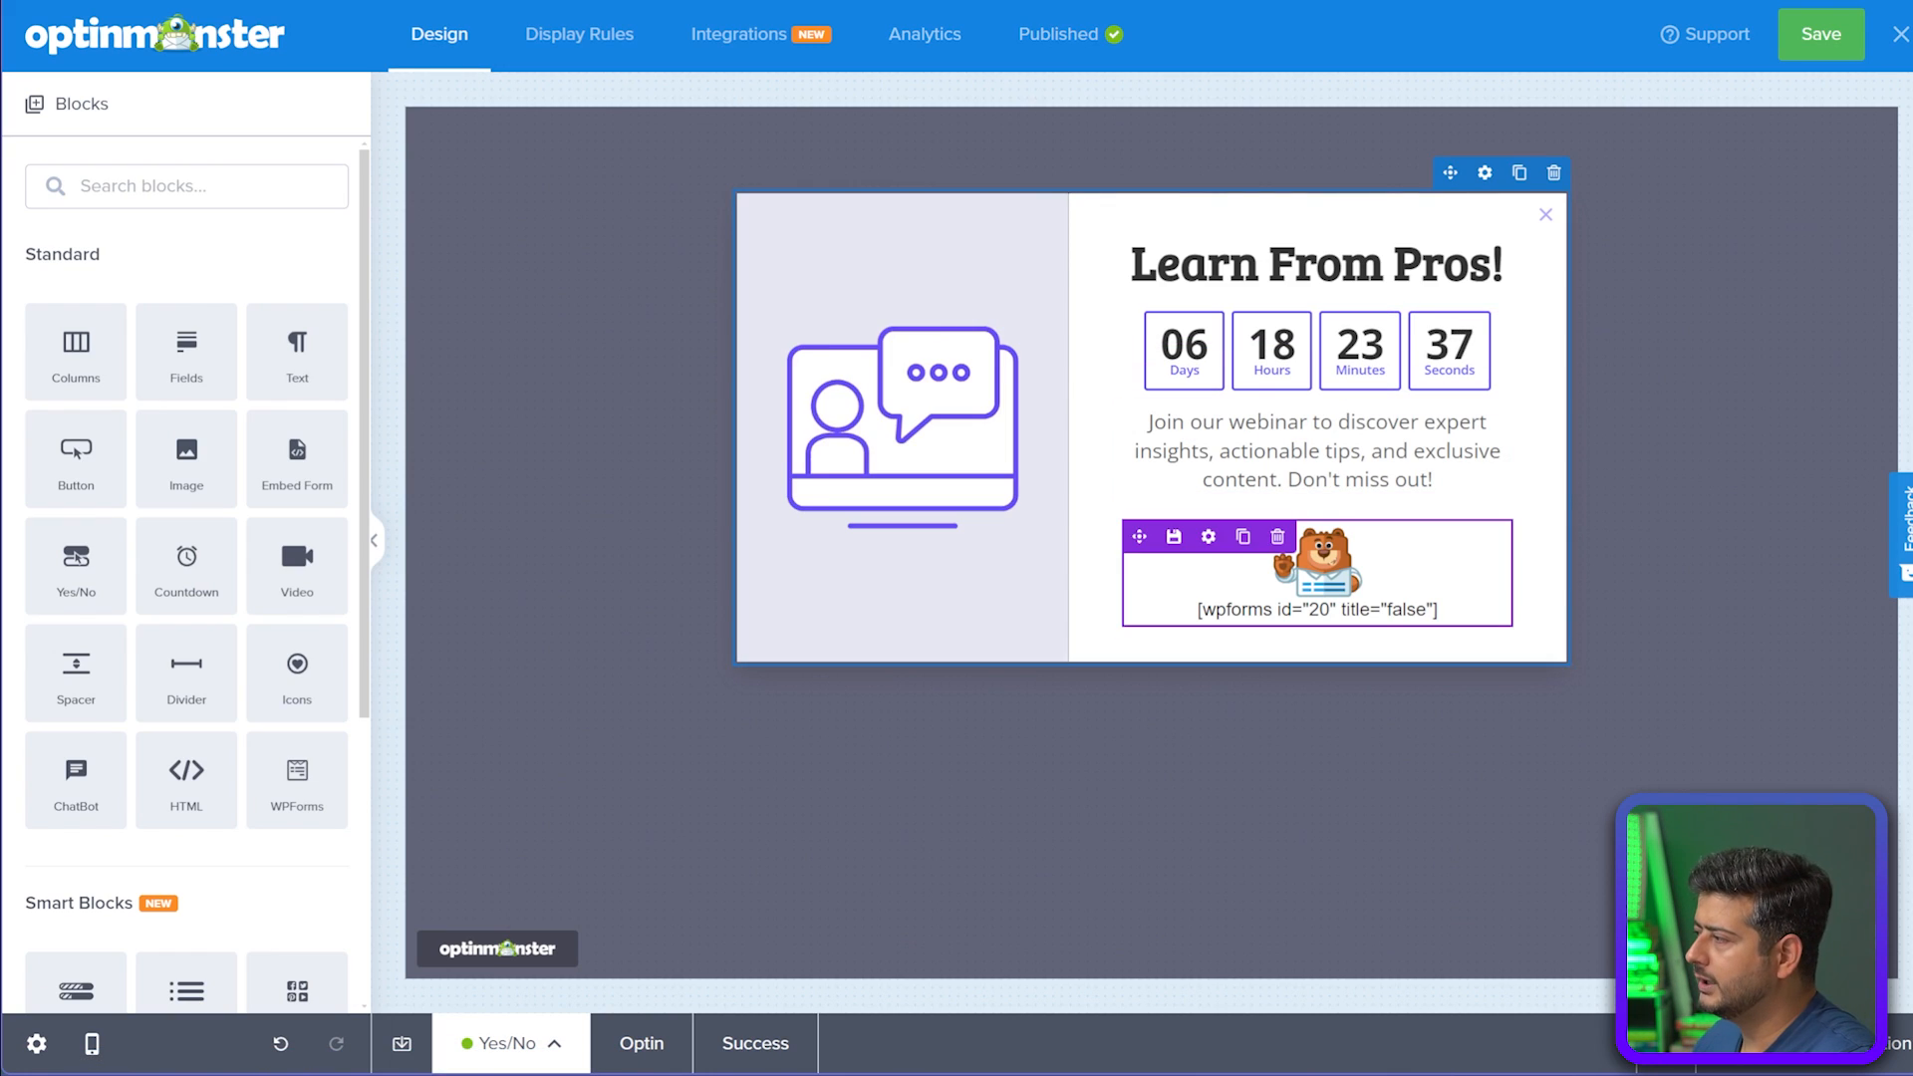
# Review the campaign's display rules and publish settings, and close the campaign builder
pyautogui.click(579, 34)
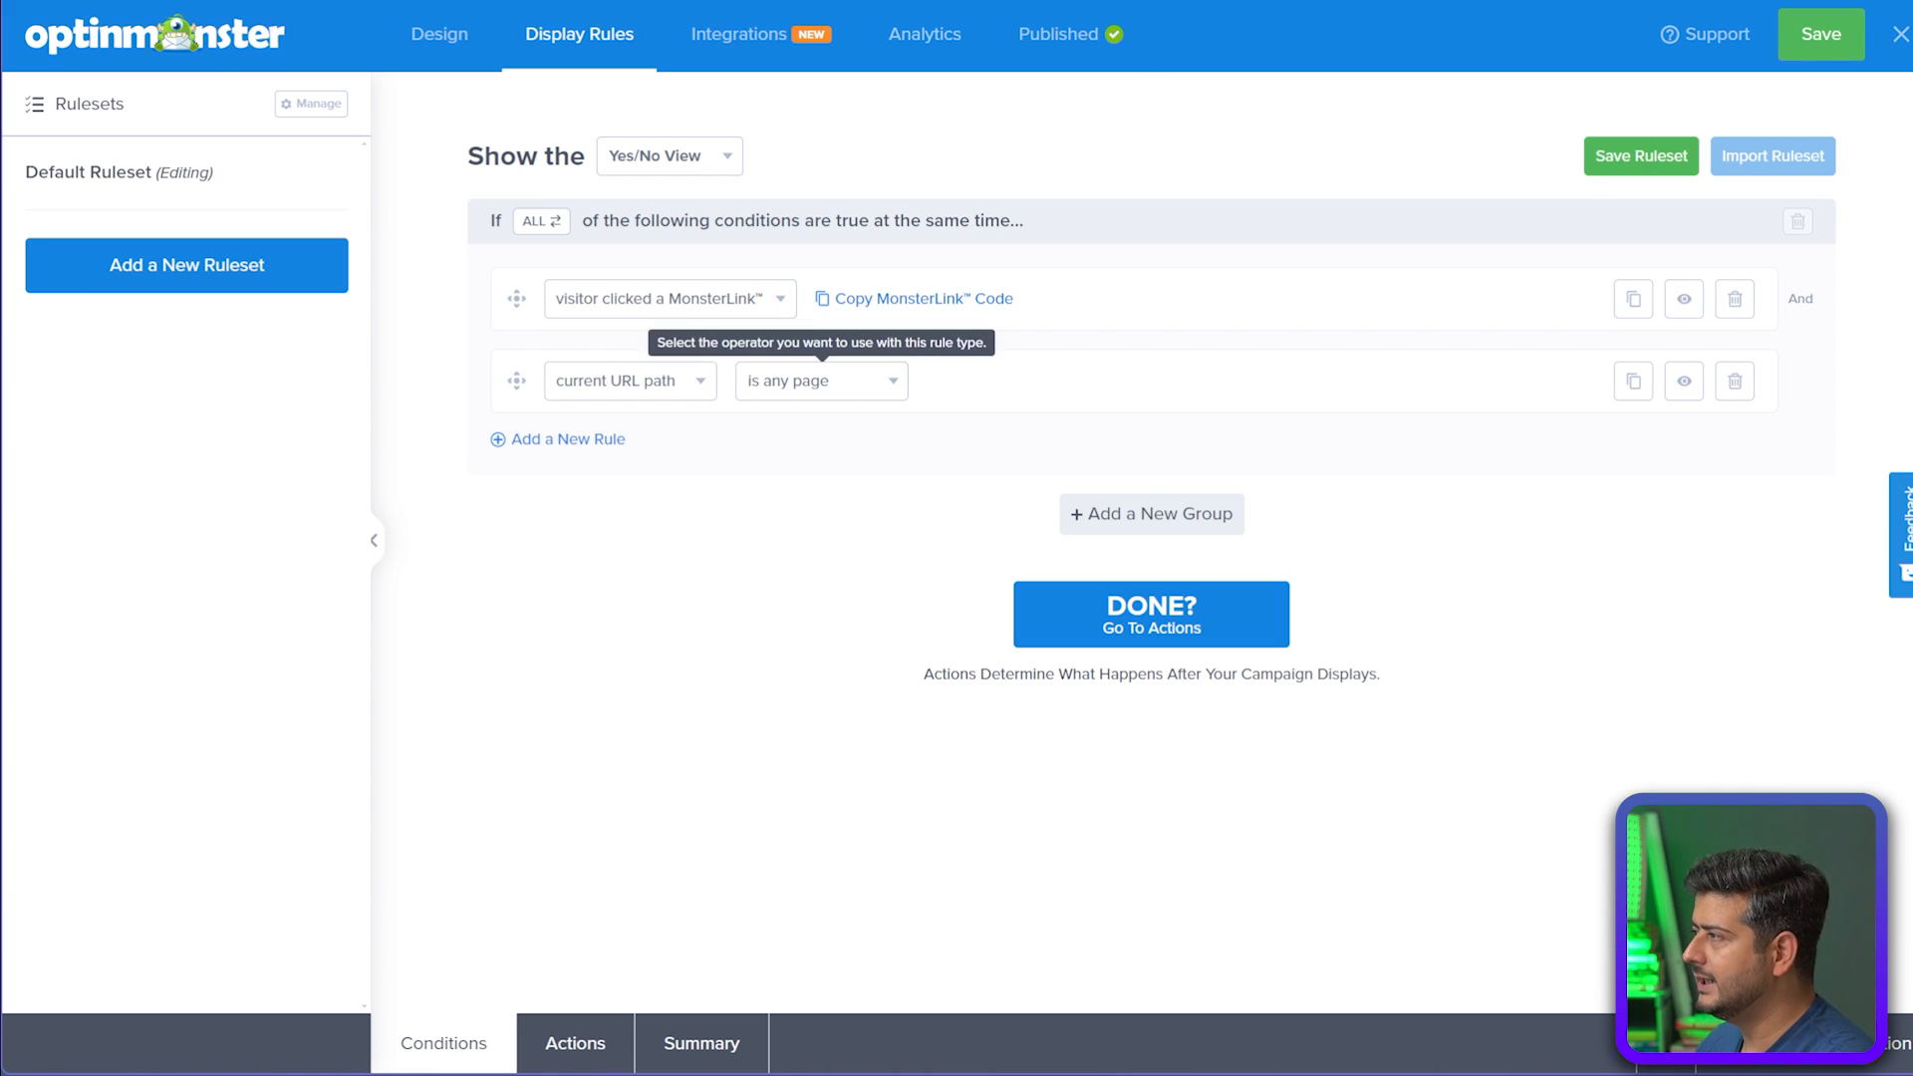
pyautogui.click(1070, 33)
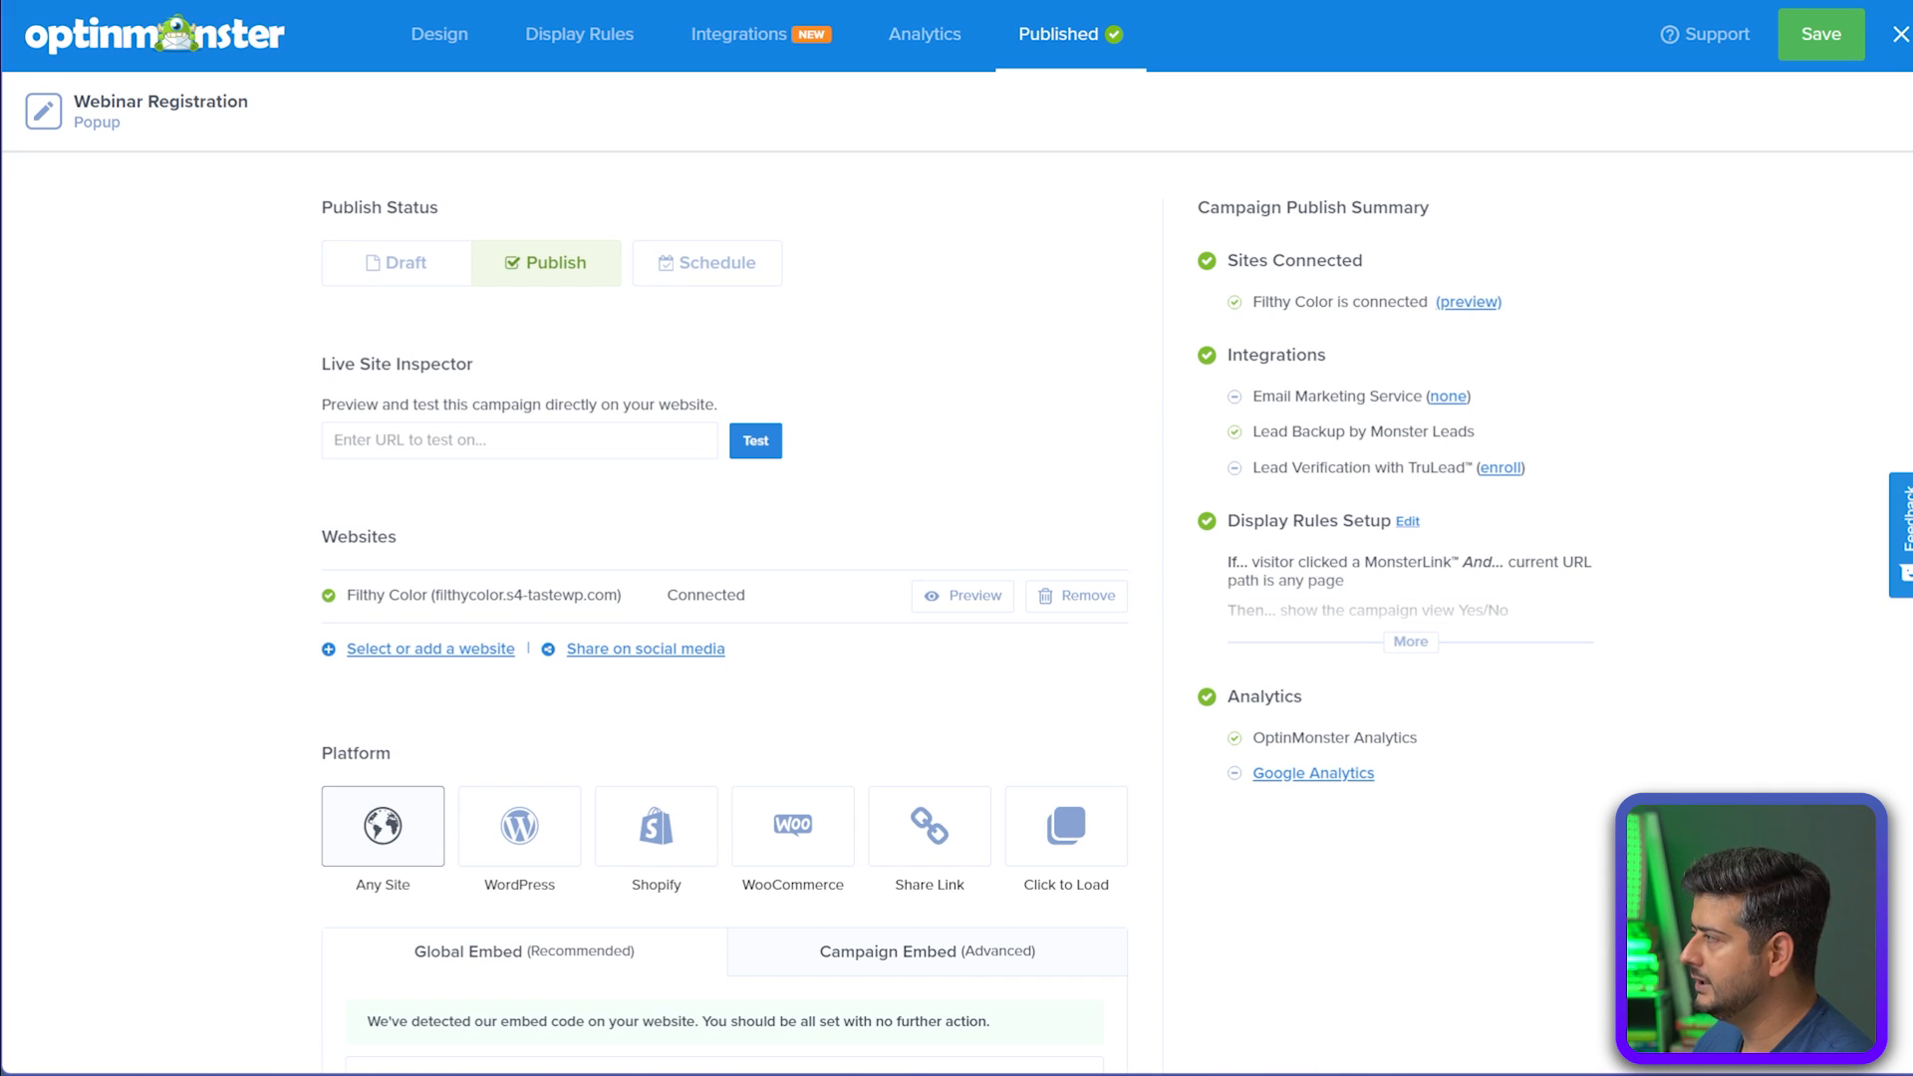
pyautogui.click(1900, 34)
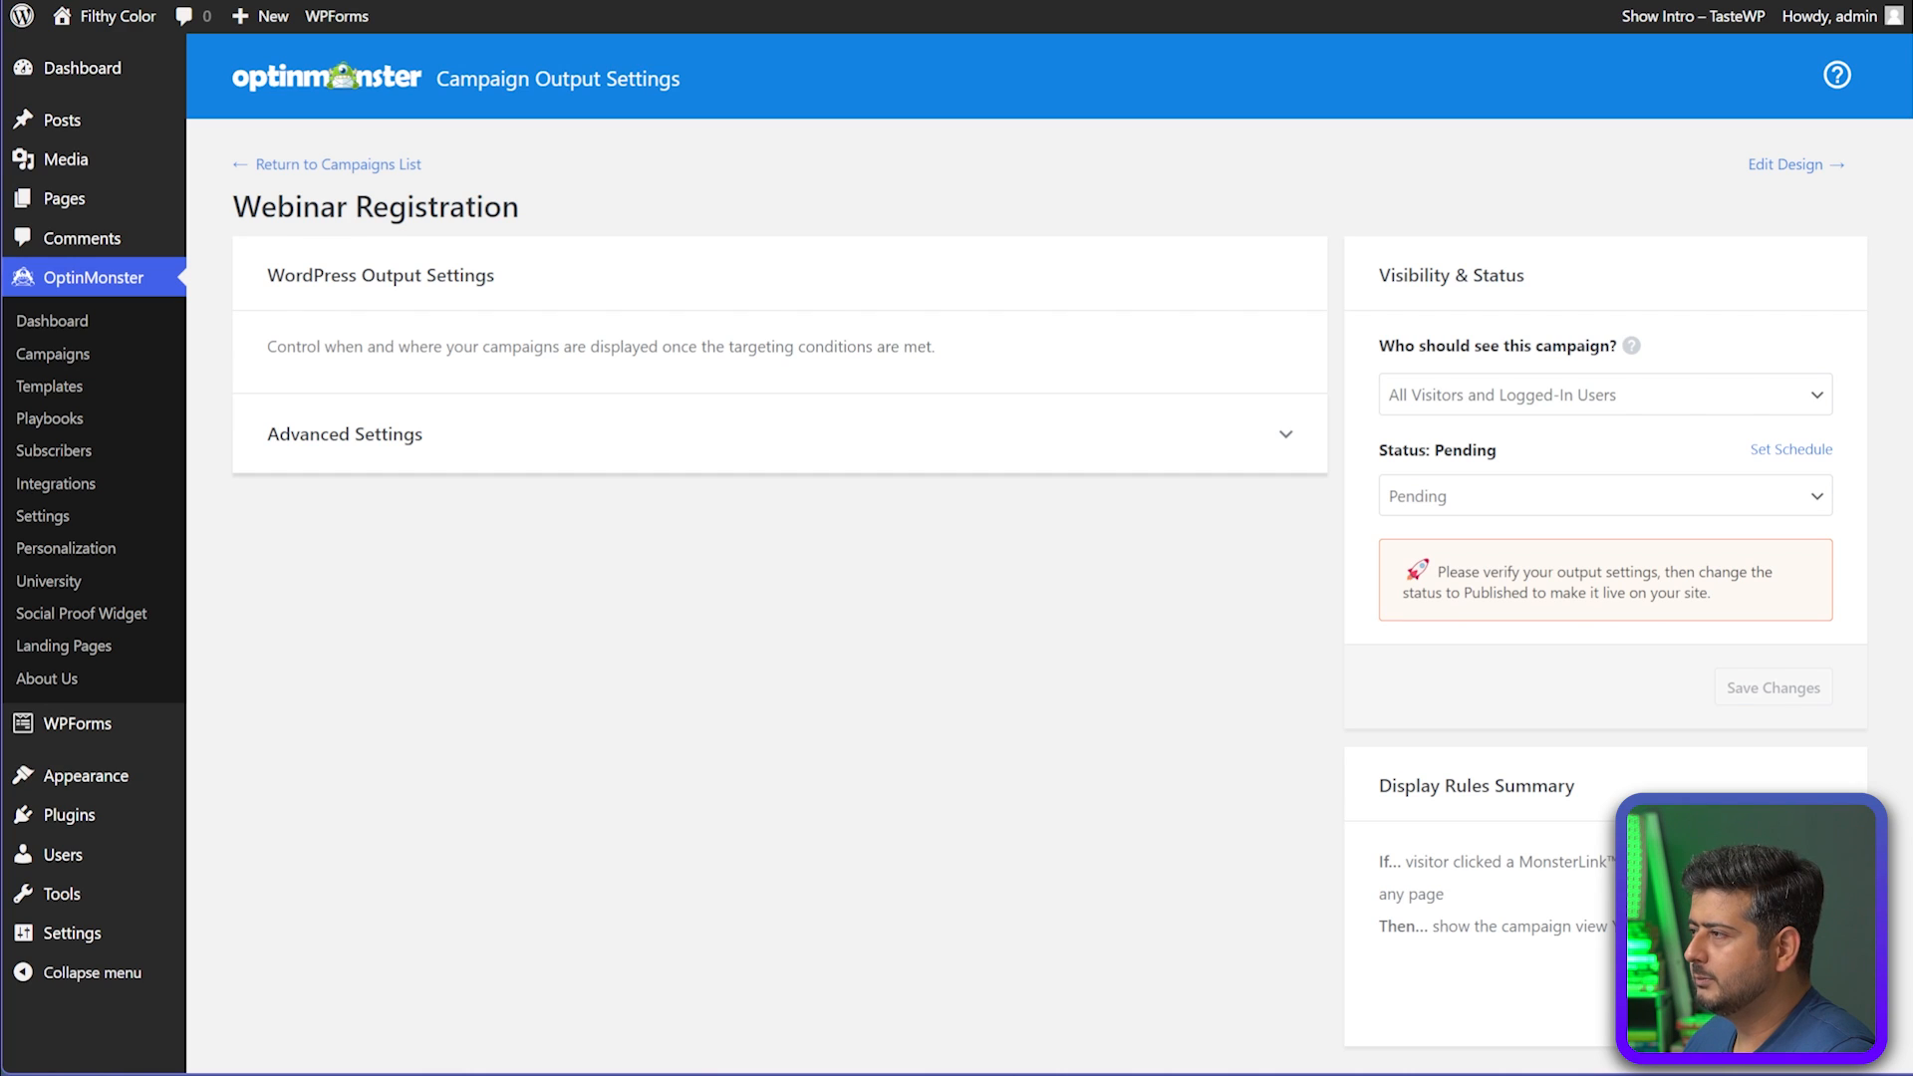
# Open the OptinMonster campaigns list in WordPress and change the Webinar Registration campaign's status to Publish
pyautogui.click(6, 354)
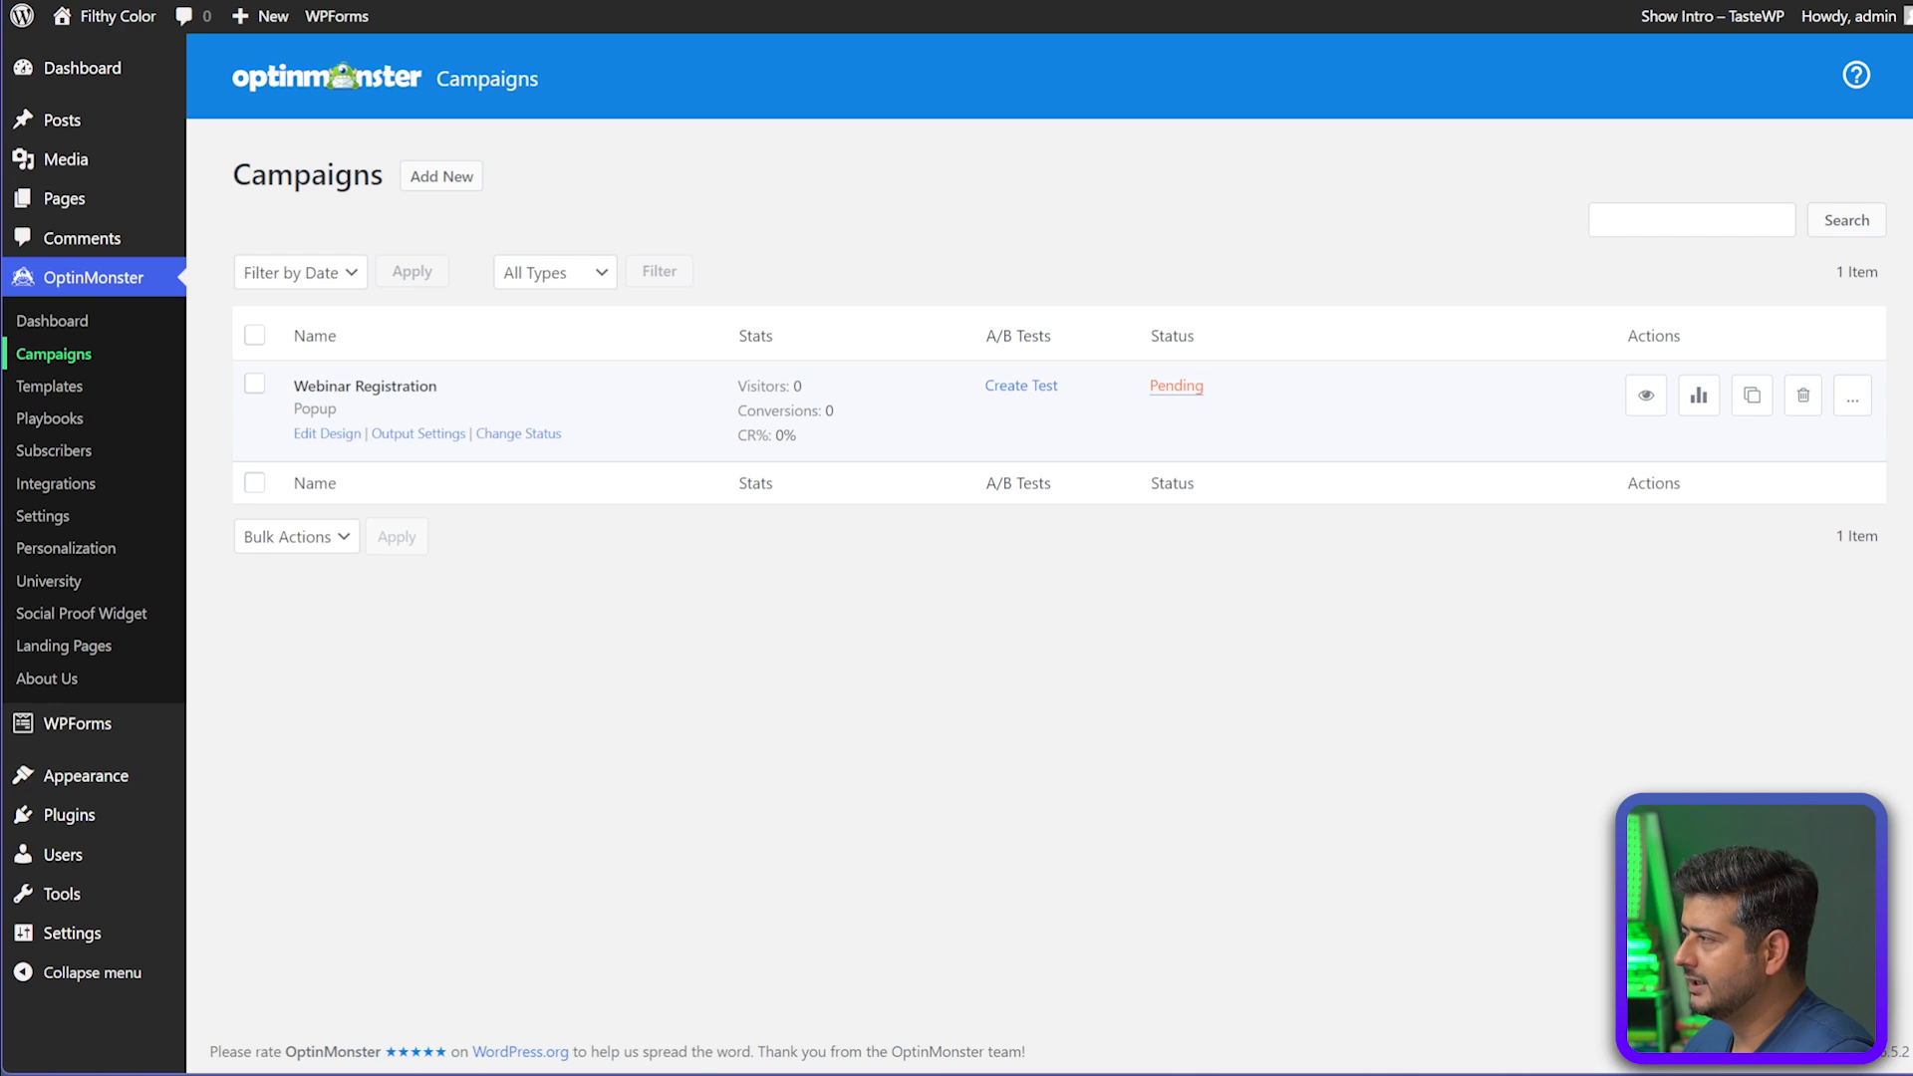
pyautogui.click(1176, 385)
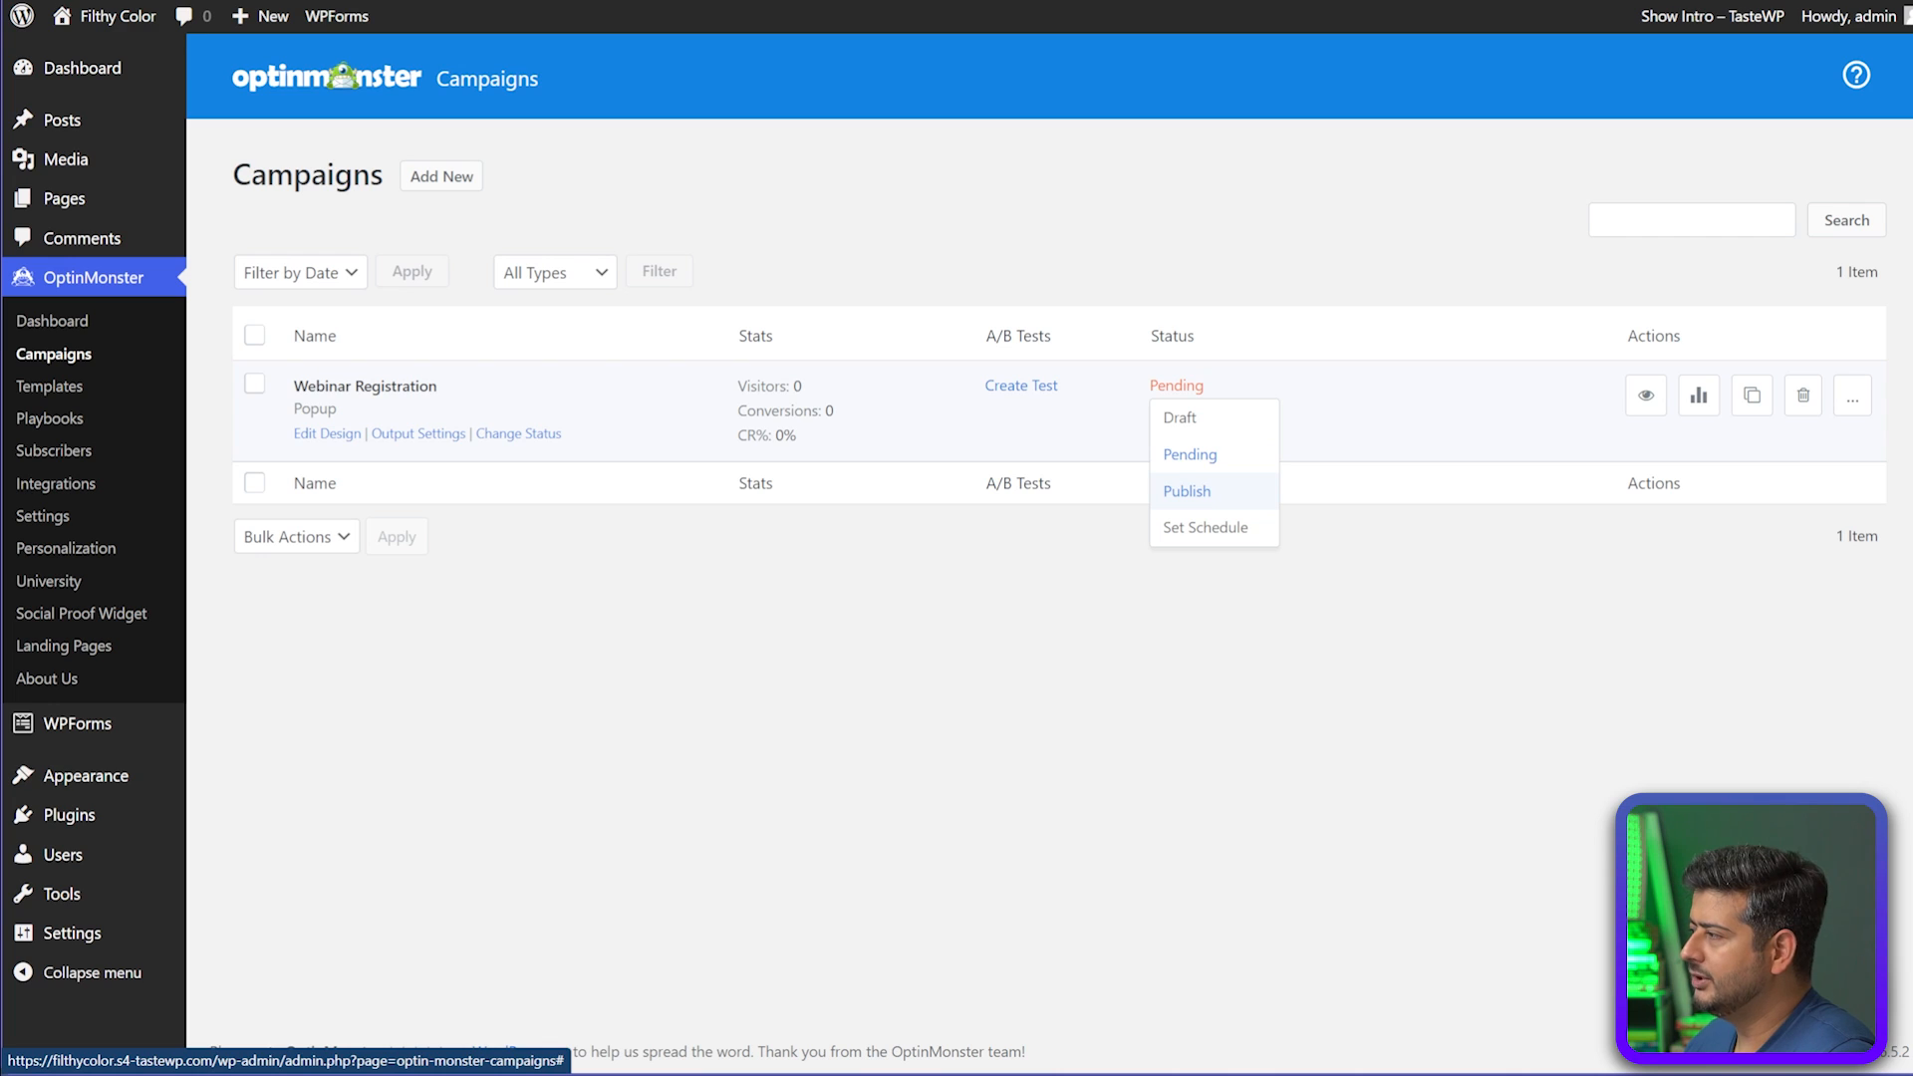
pyautogui.click(1187, 492)
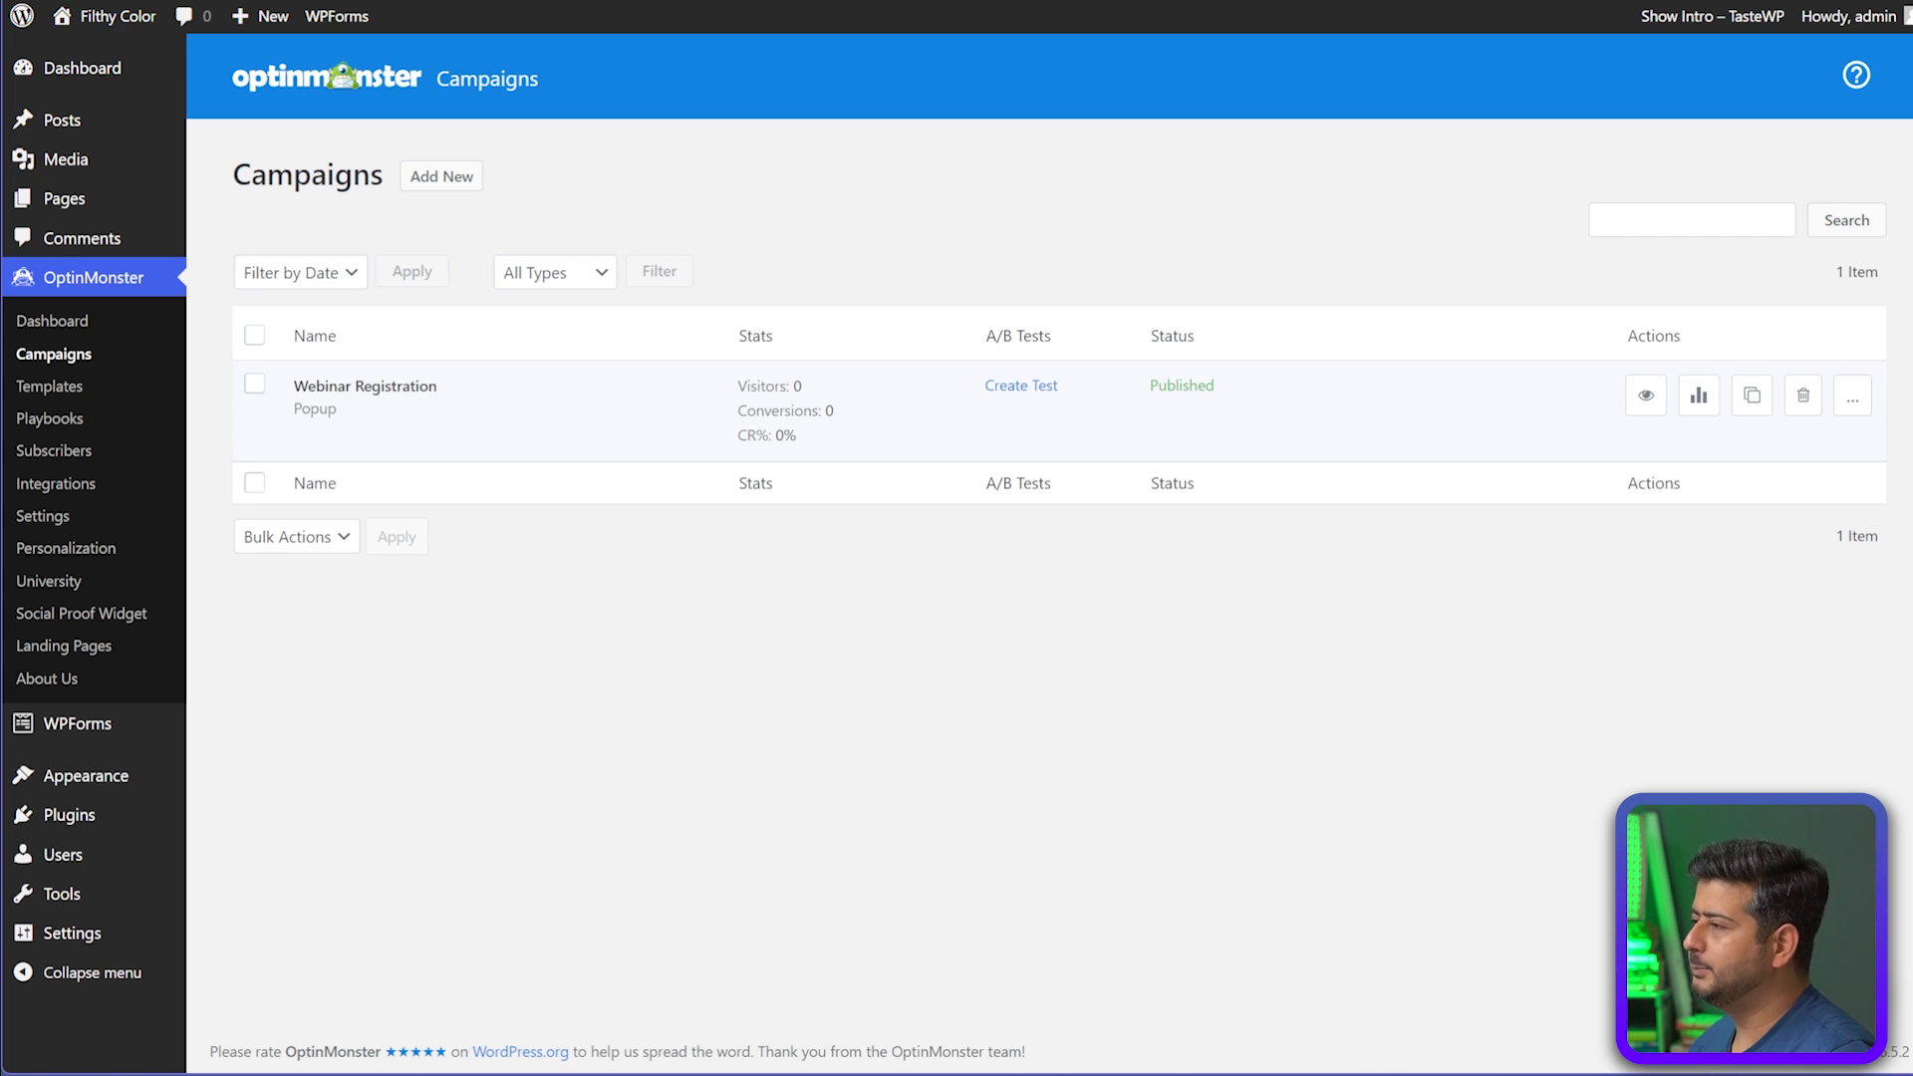
# Open a new WordPress post in a separate browser tab and title it "Webinar Registration"
pyautogui.moveTo(100, 119)
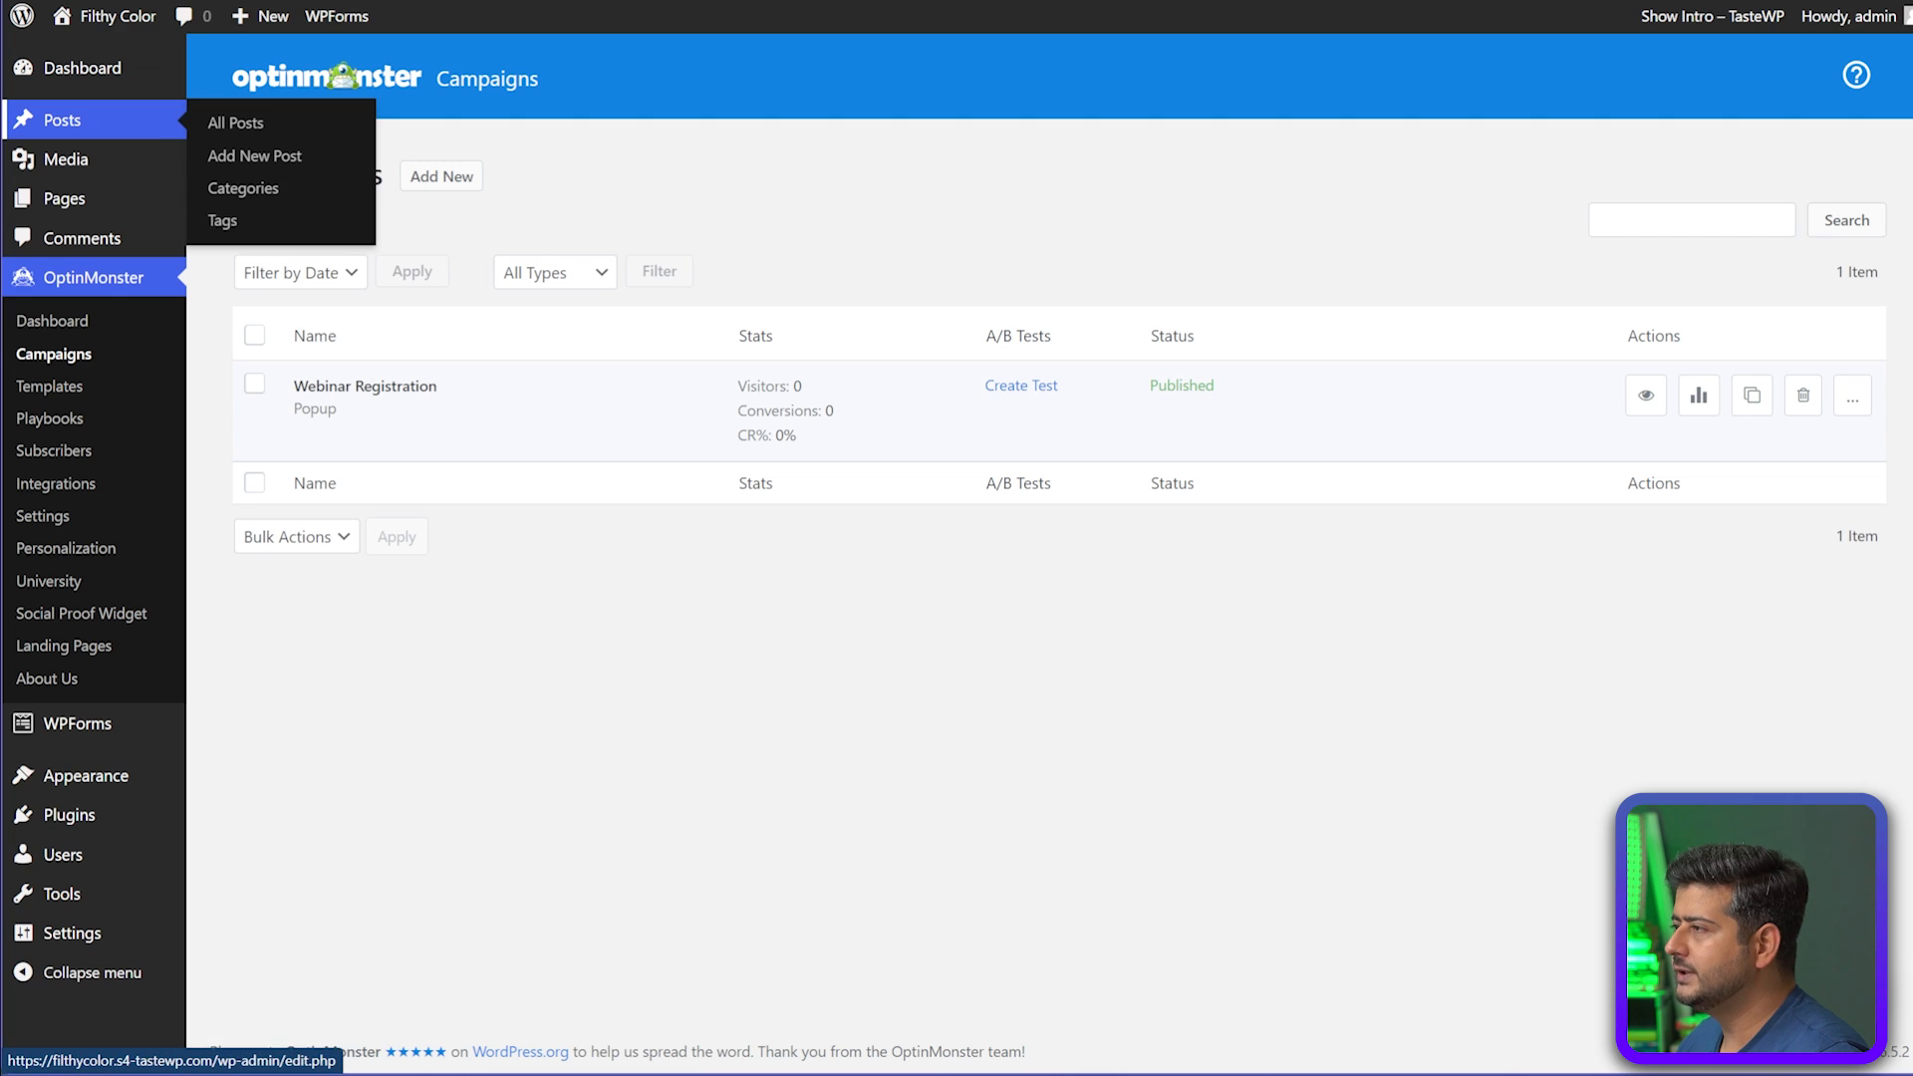
pyautogui.rightClick(265, 156)
pyautogui.click(382, 182)
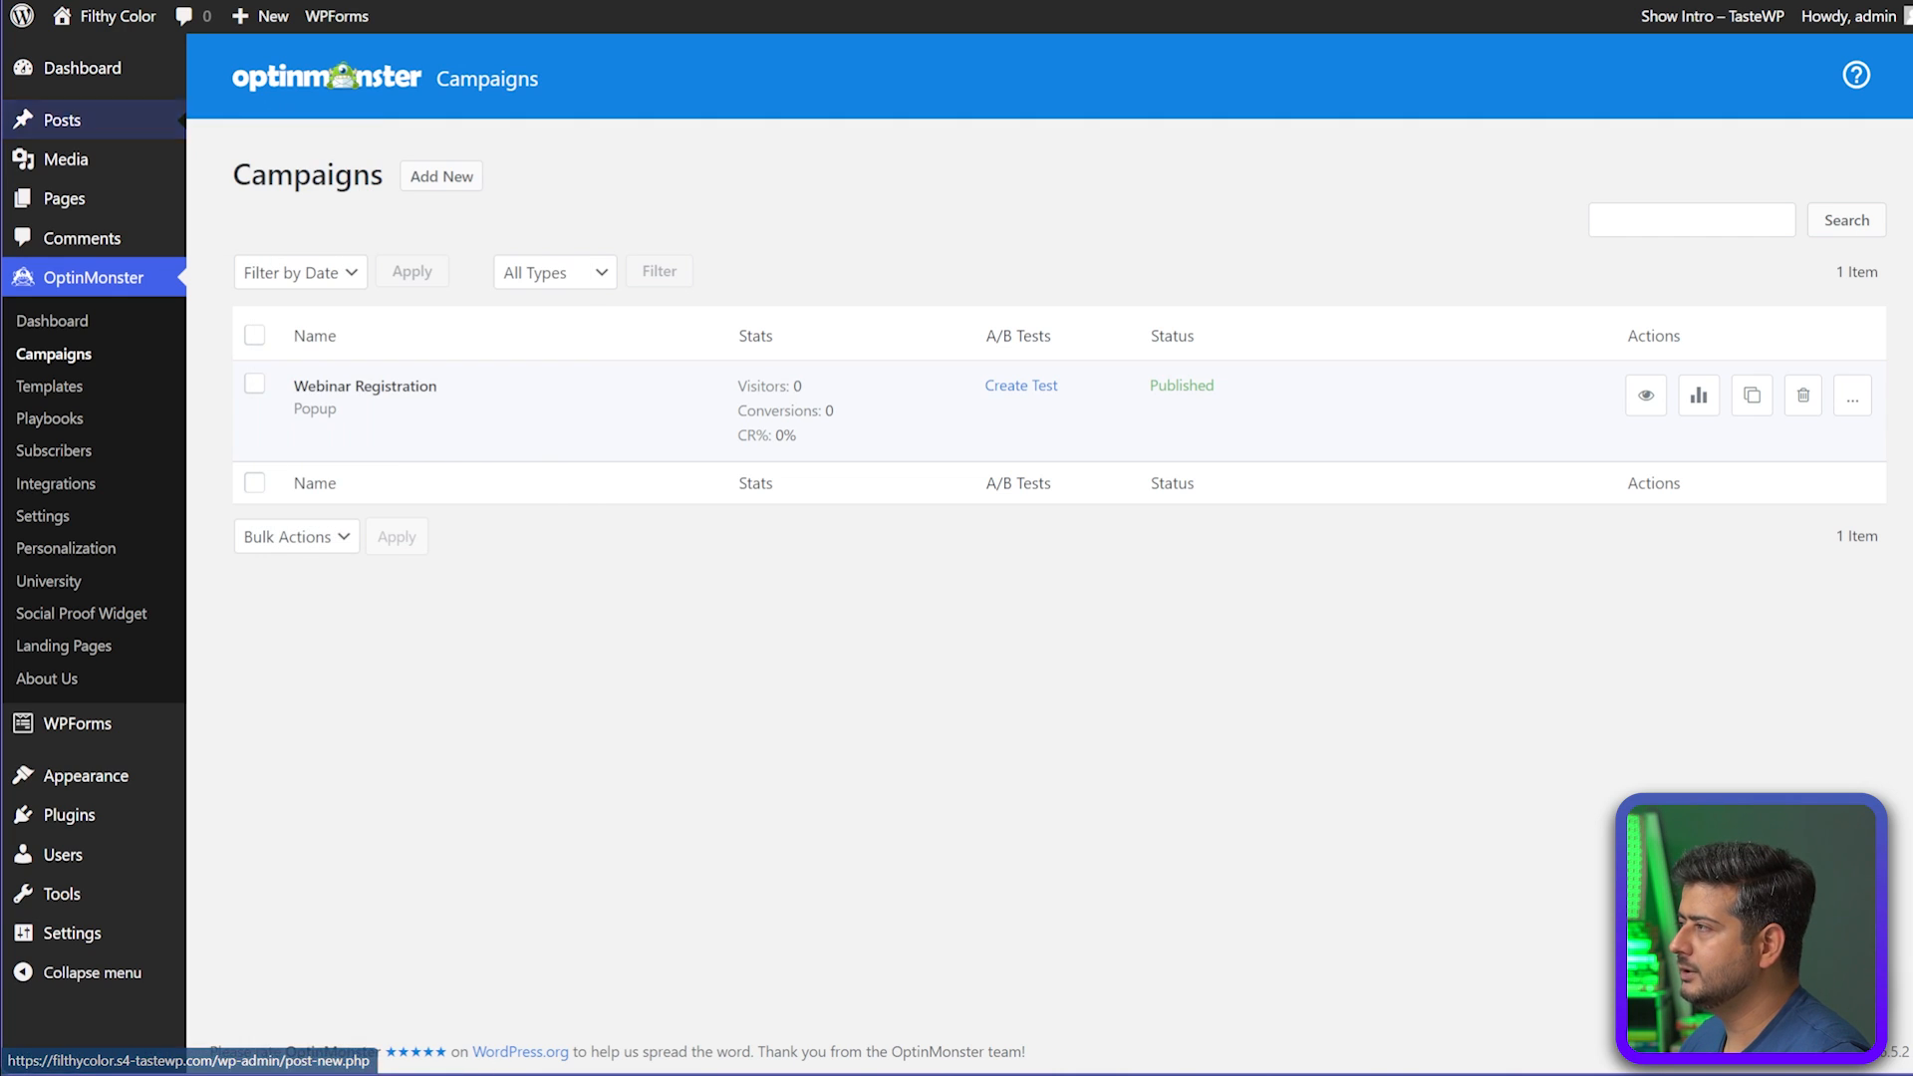
pyautogui.hotkey('ctrl', 'Tab')
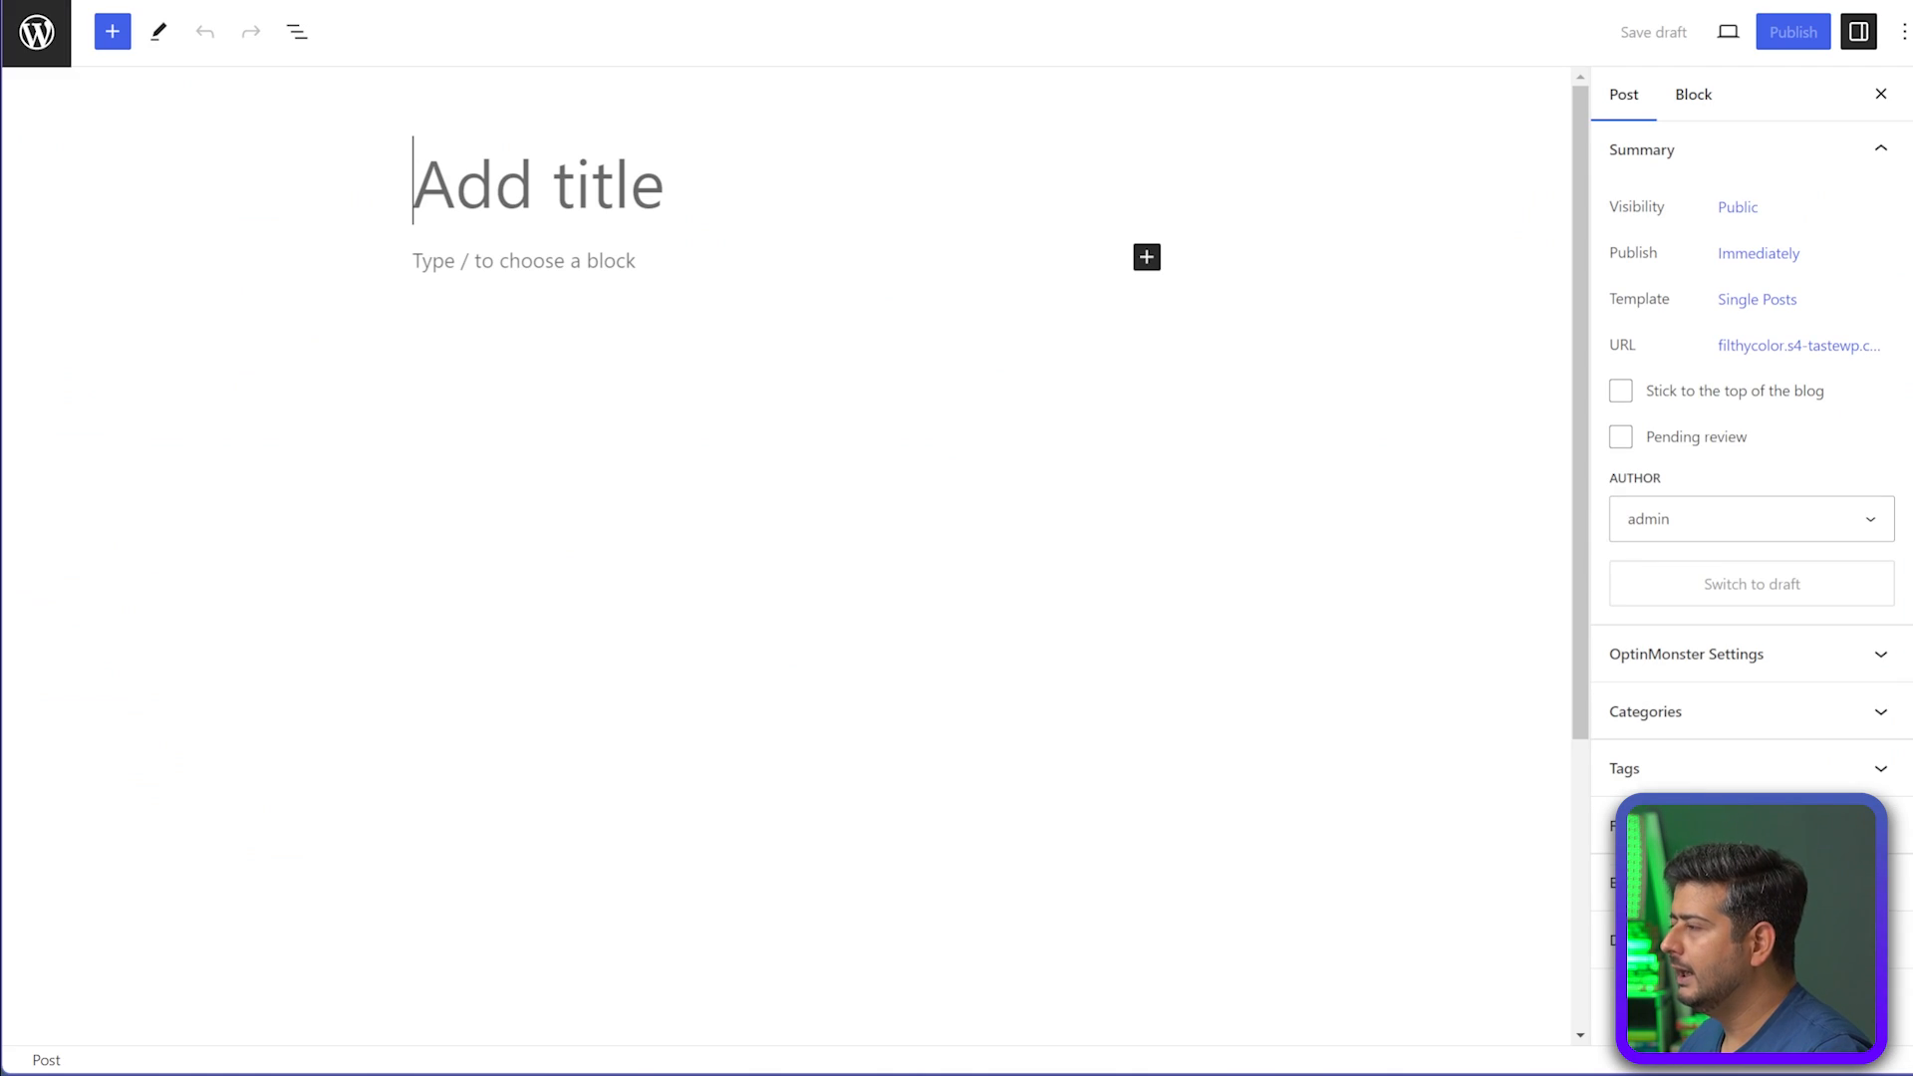
pyautogui.write('Webinar R')
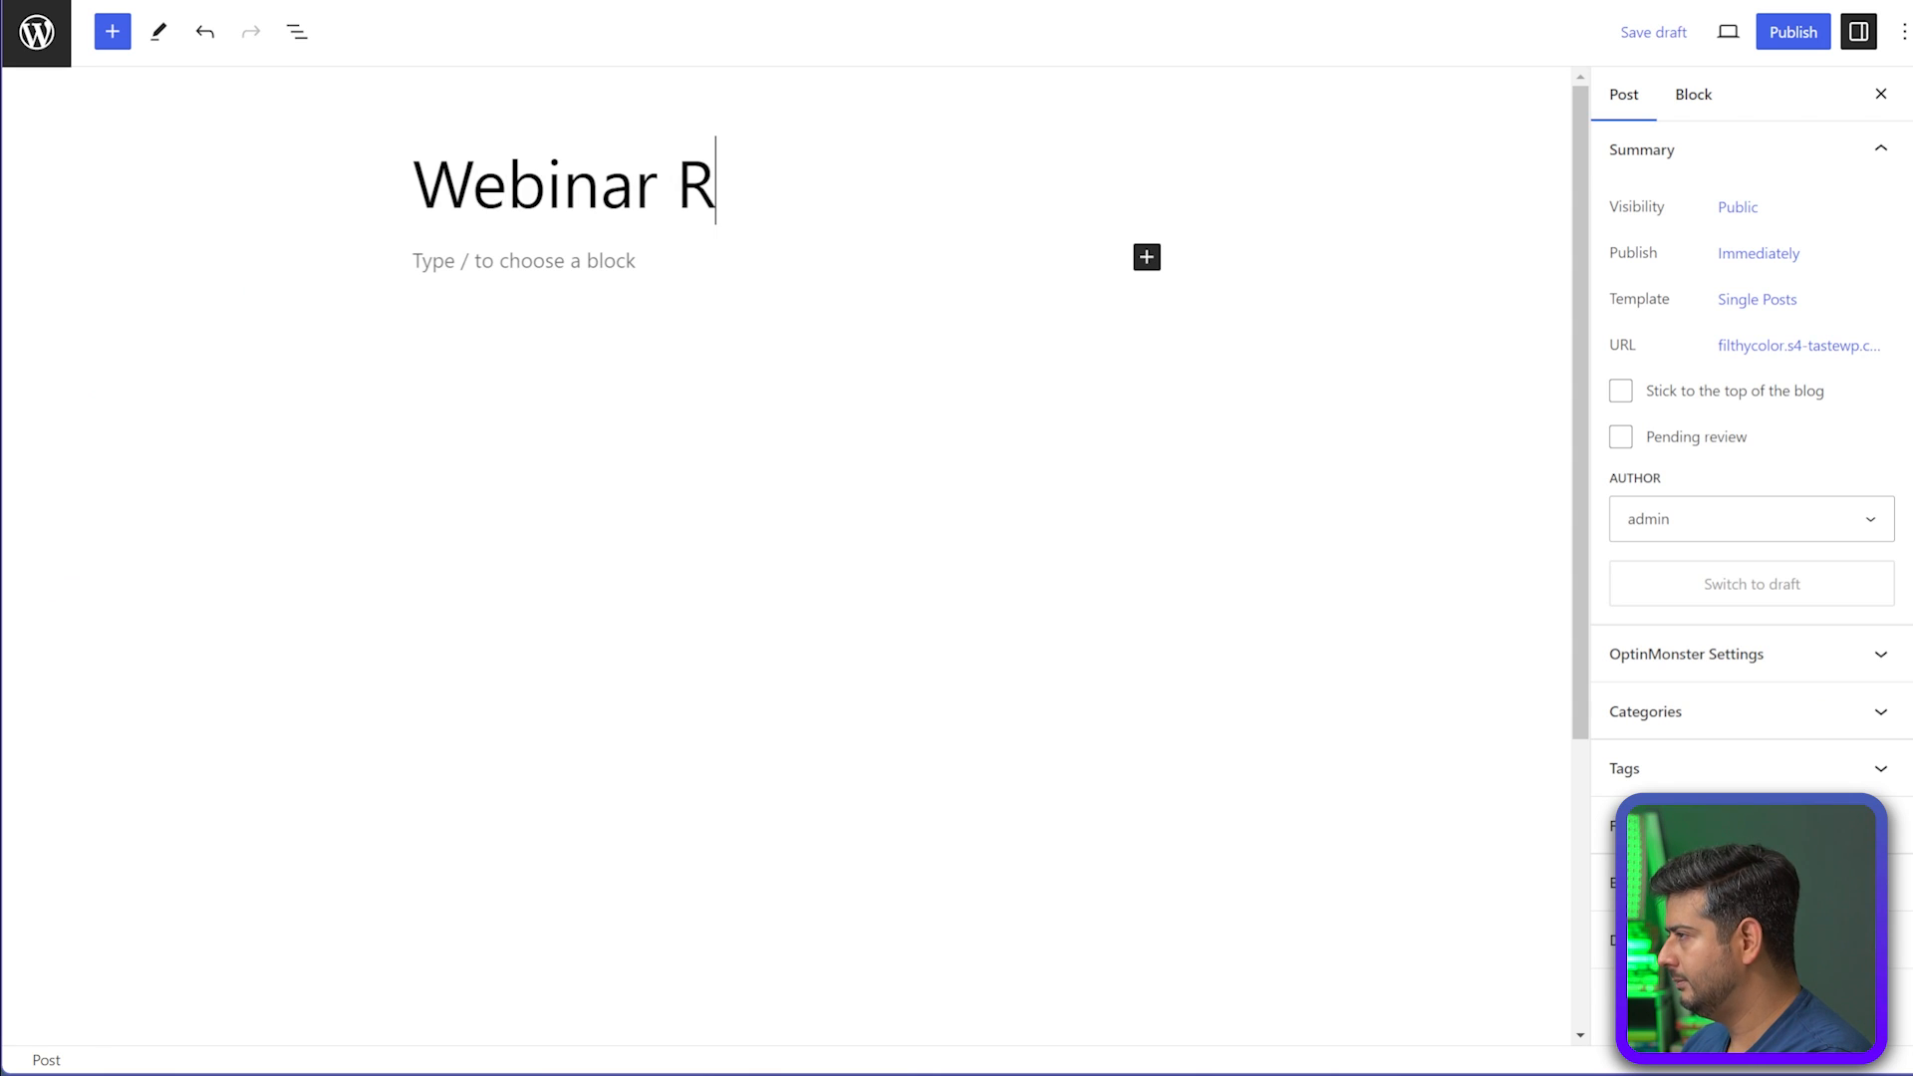
pyautogui.write('egistration')
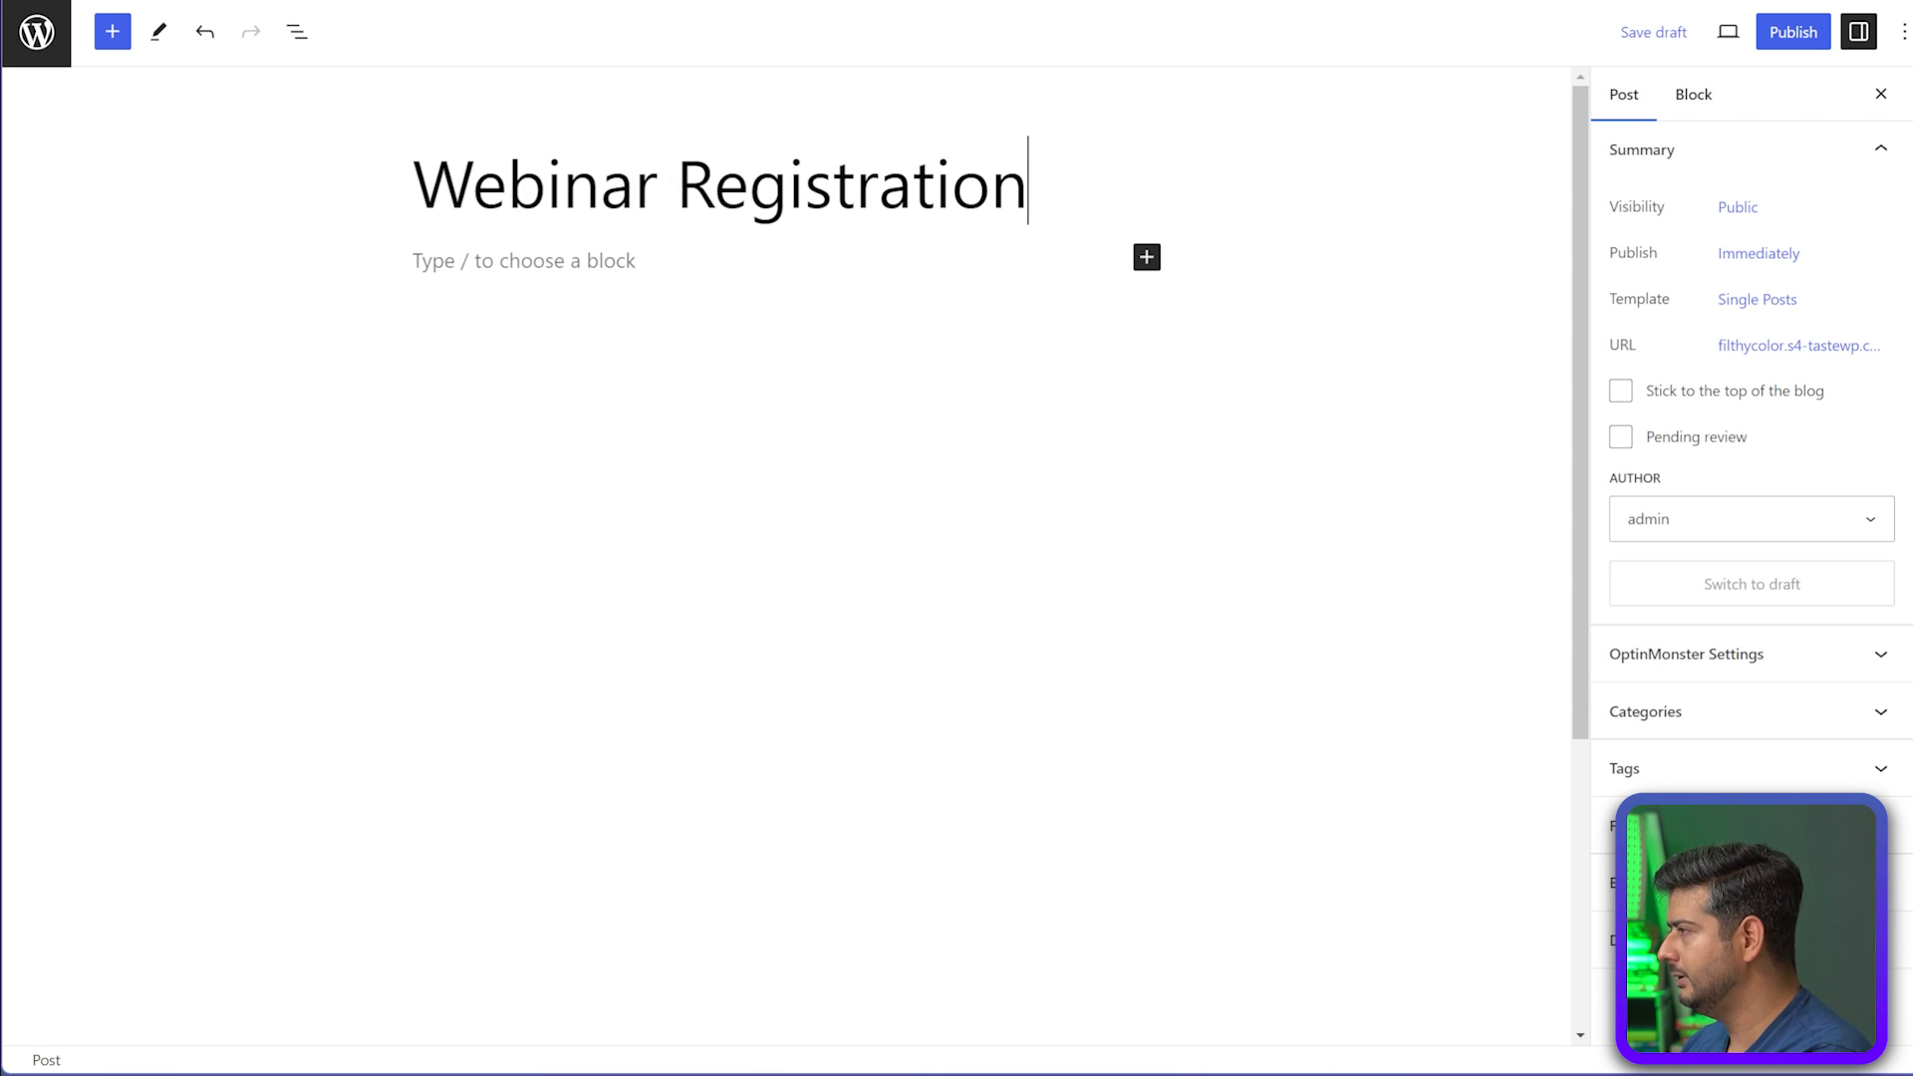
# Insert a Buttons block in the post body, leaving blank paragraphs between it and the title
pyautogui.press('Return')
pyautogui.press('Return')
pyautogui.press('Return')
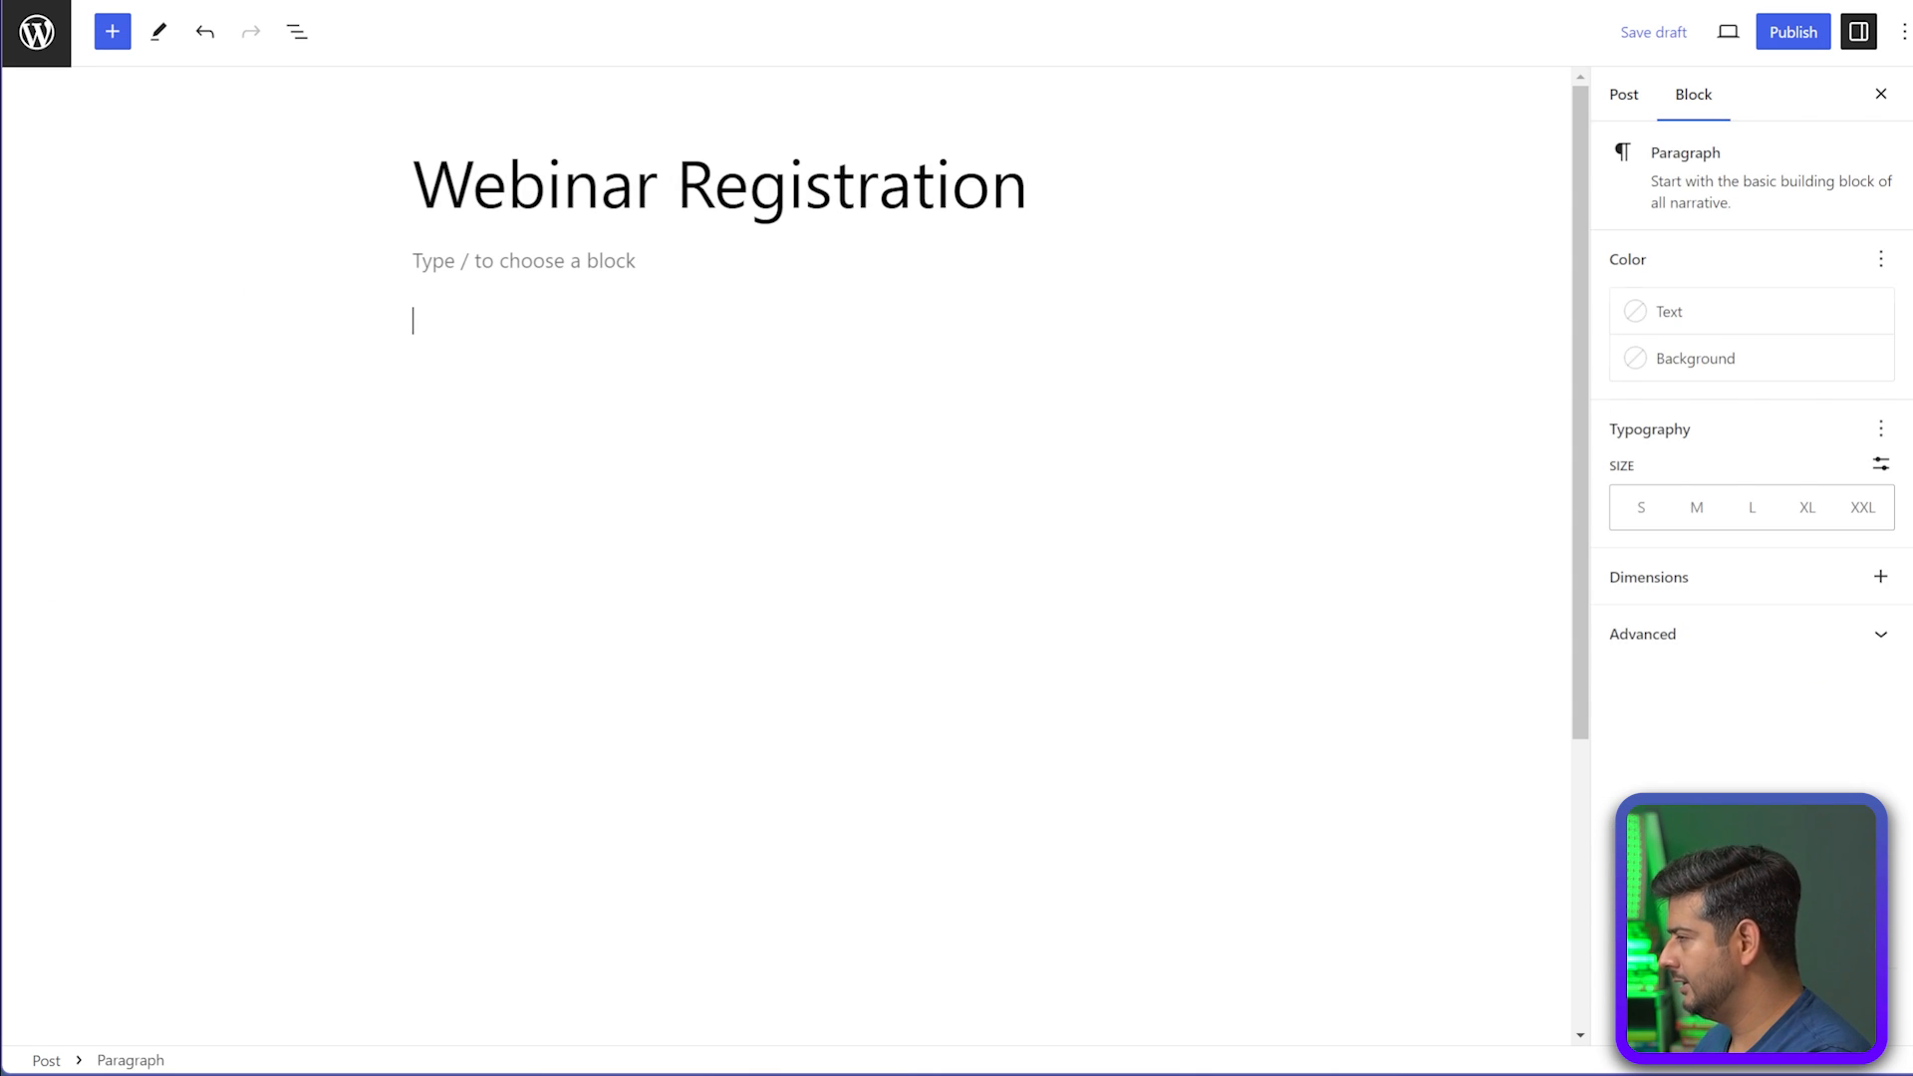
pyautogui.write('/')
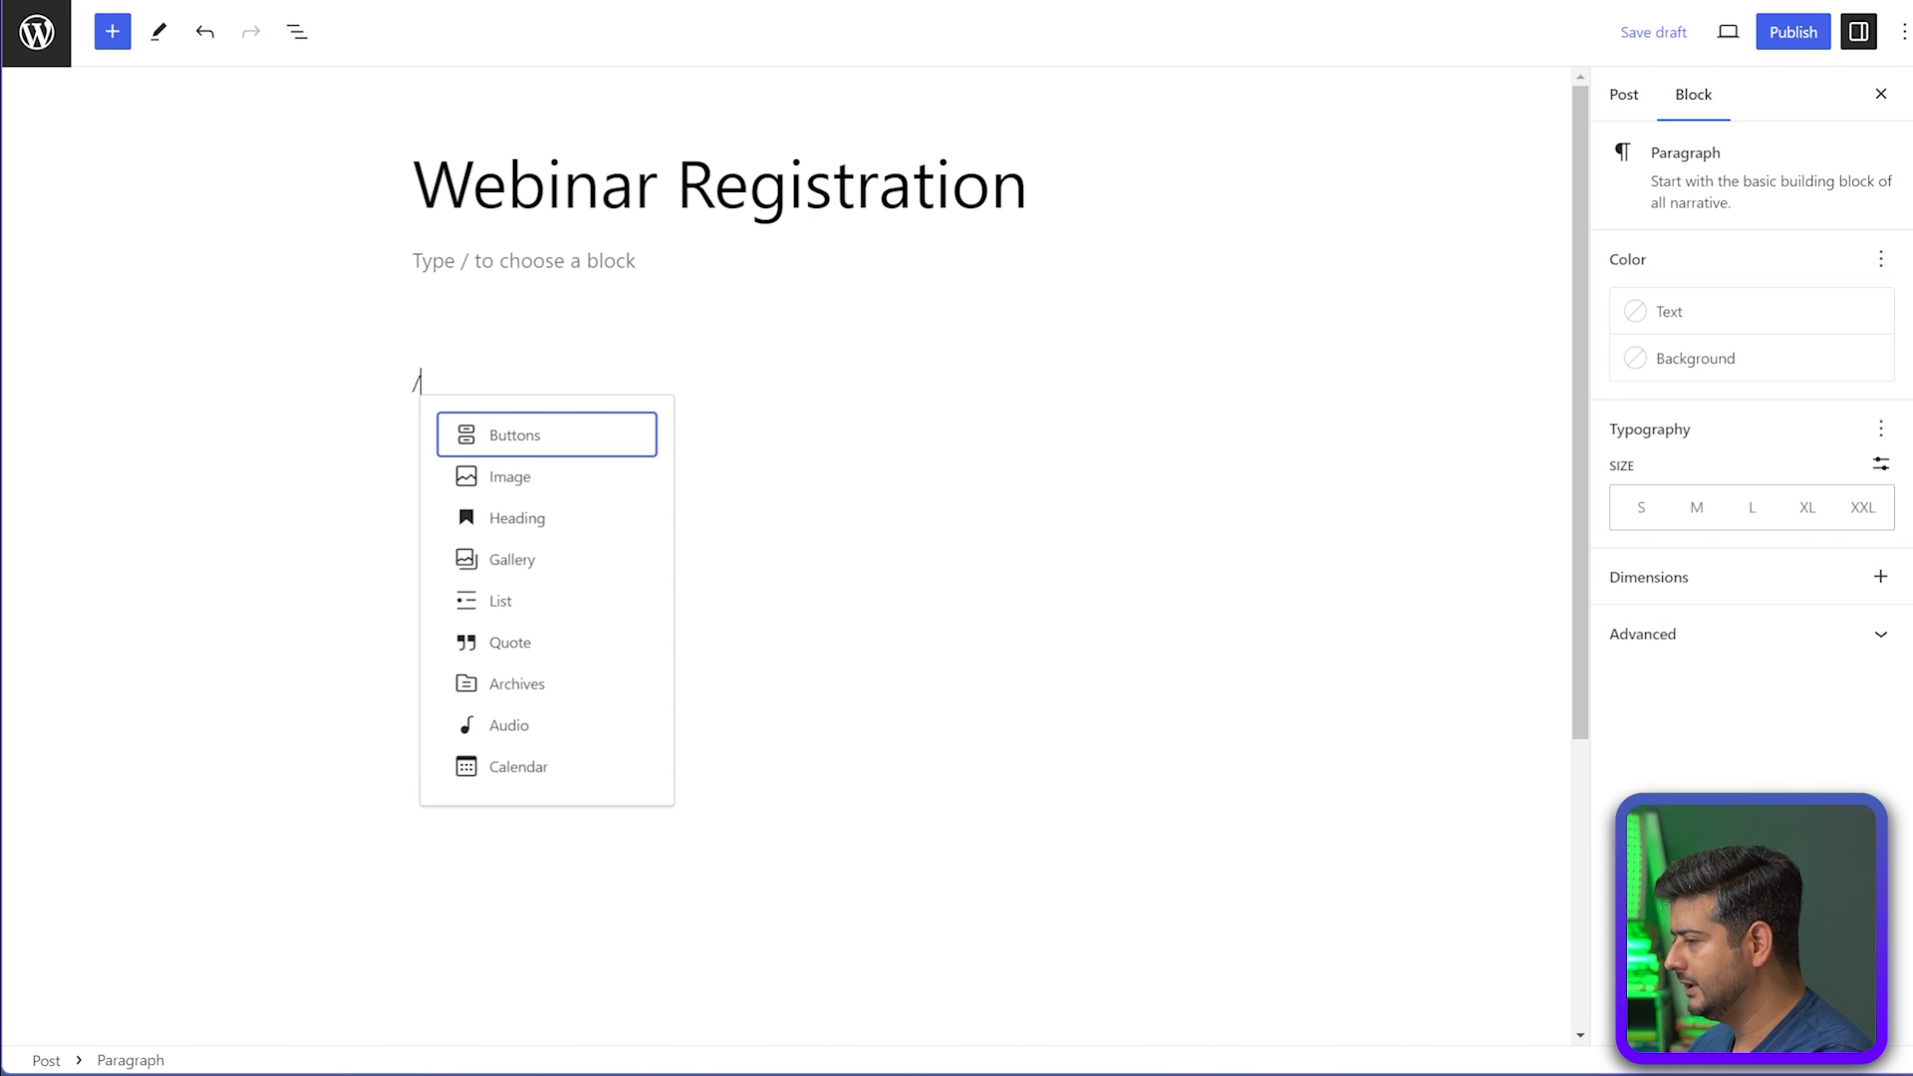
pyautogui.write('butt')
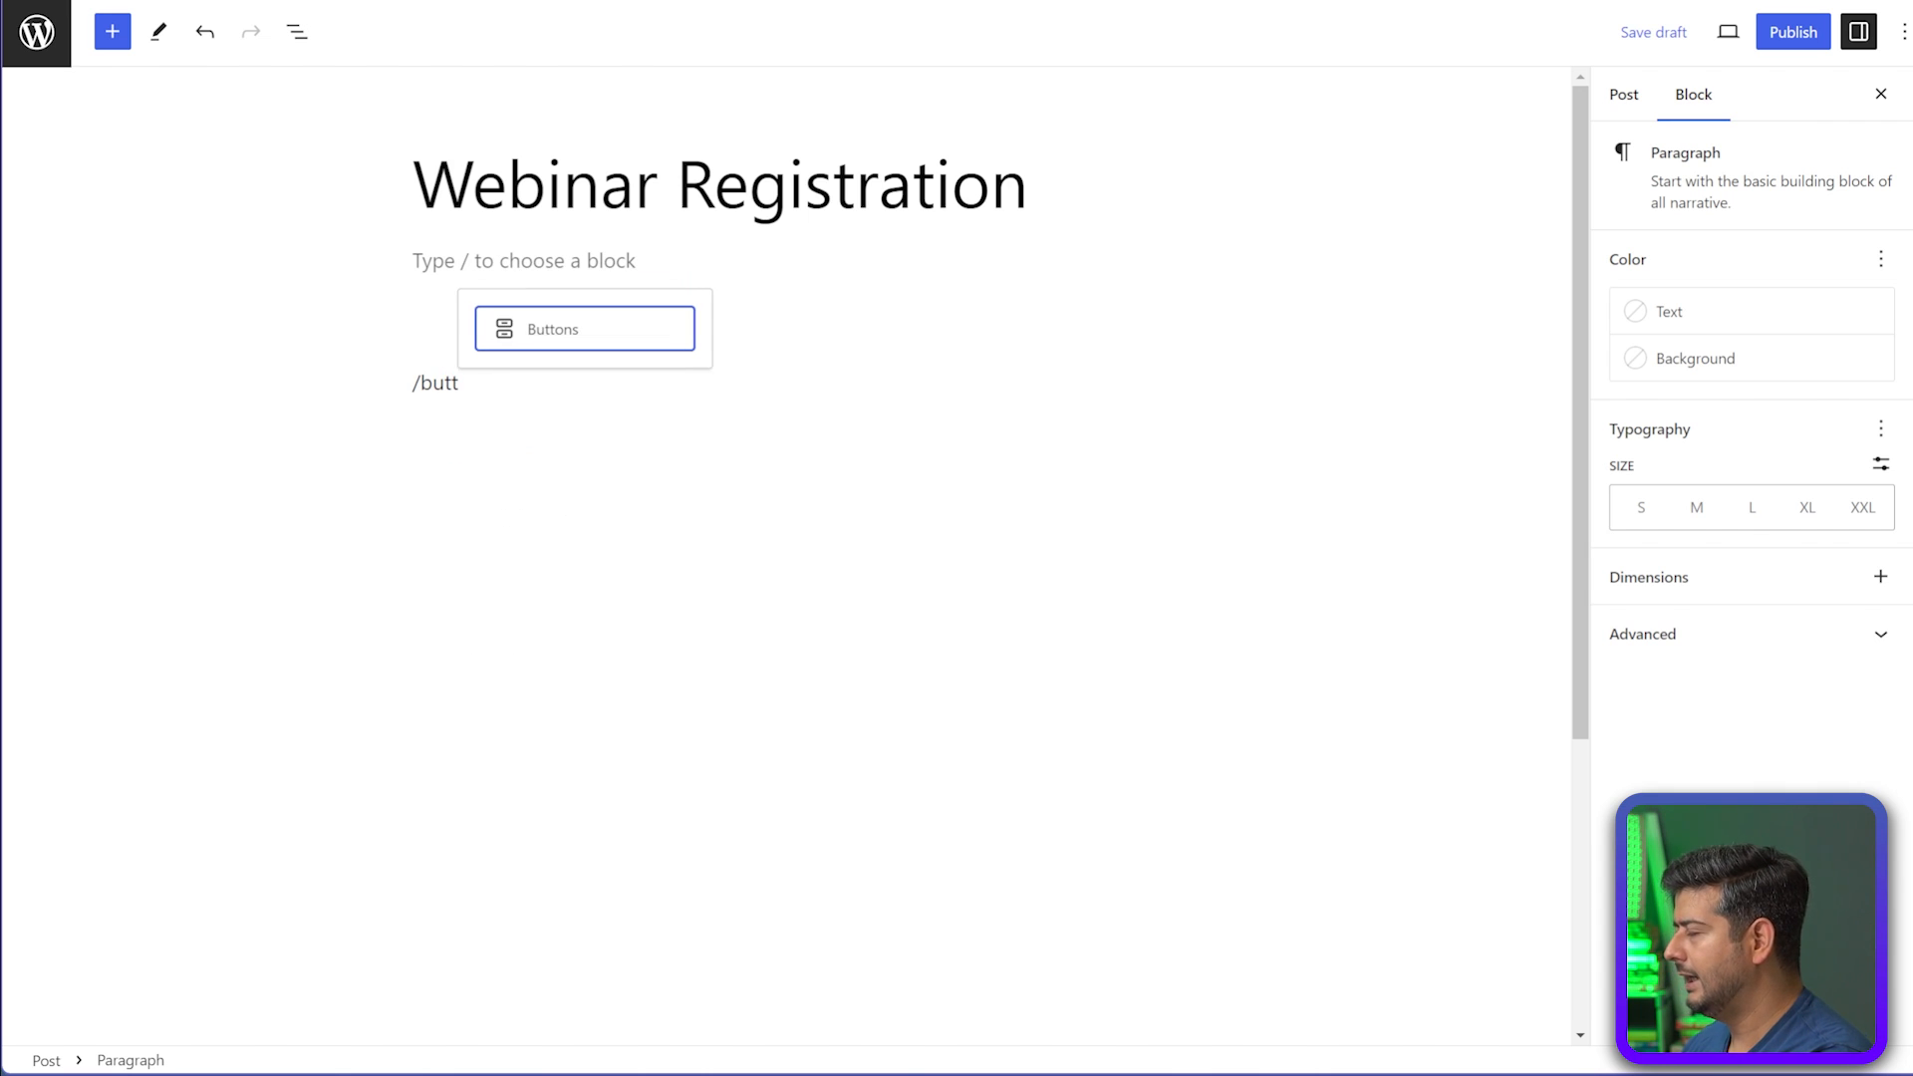
pyautogui.press('Return')
pyautogui.click(1147, 472)
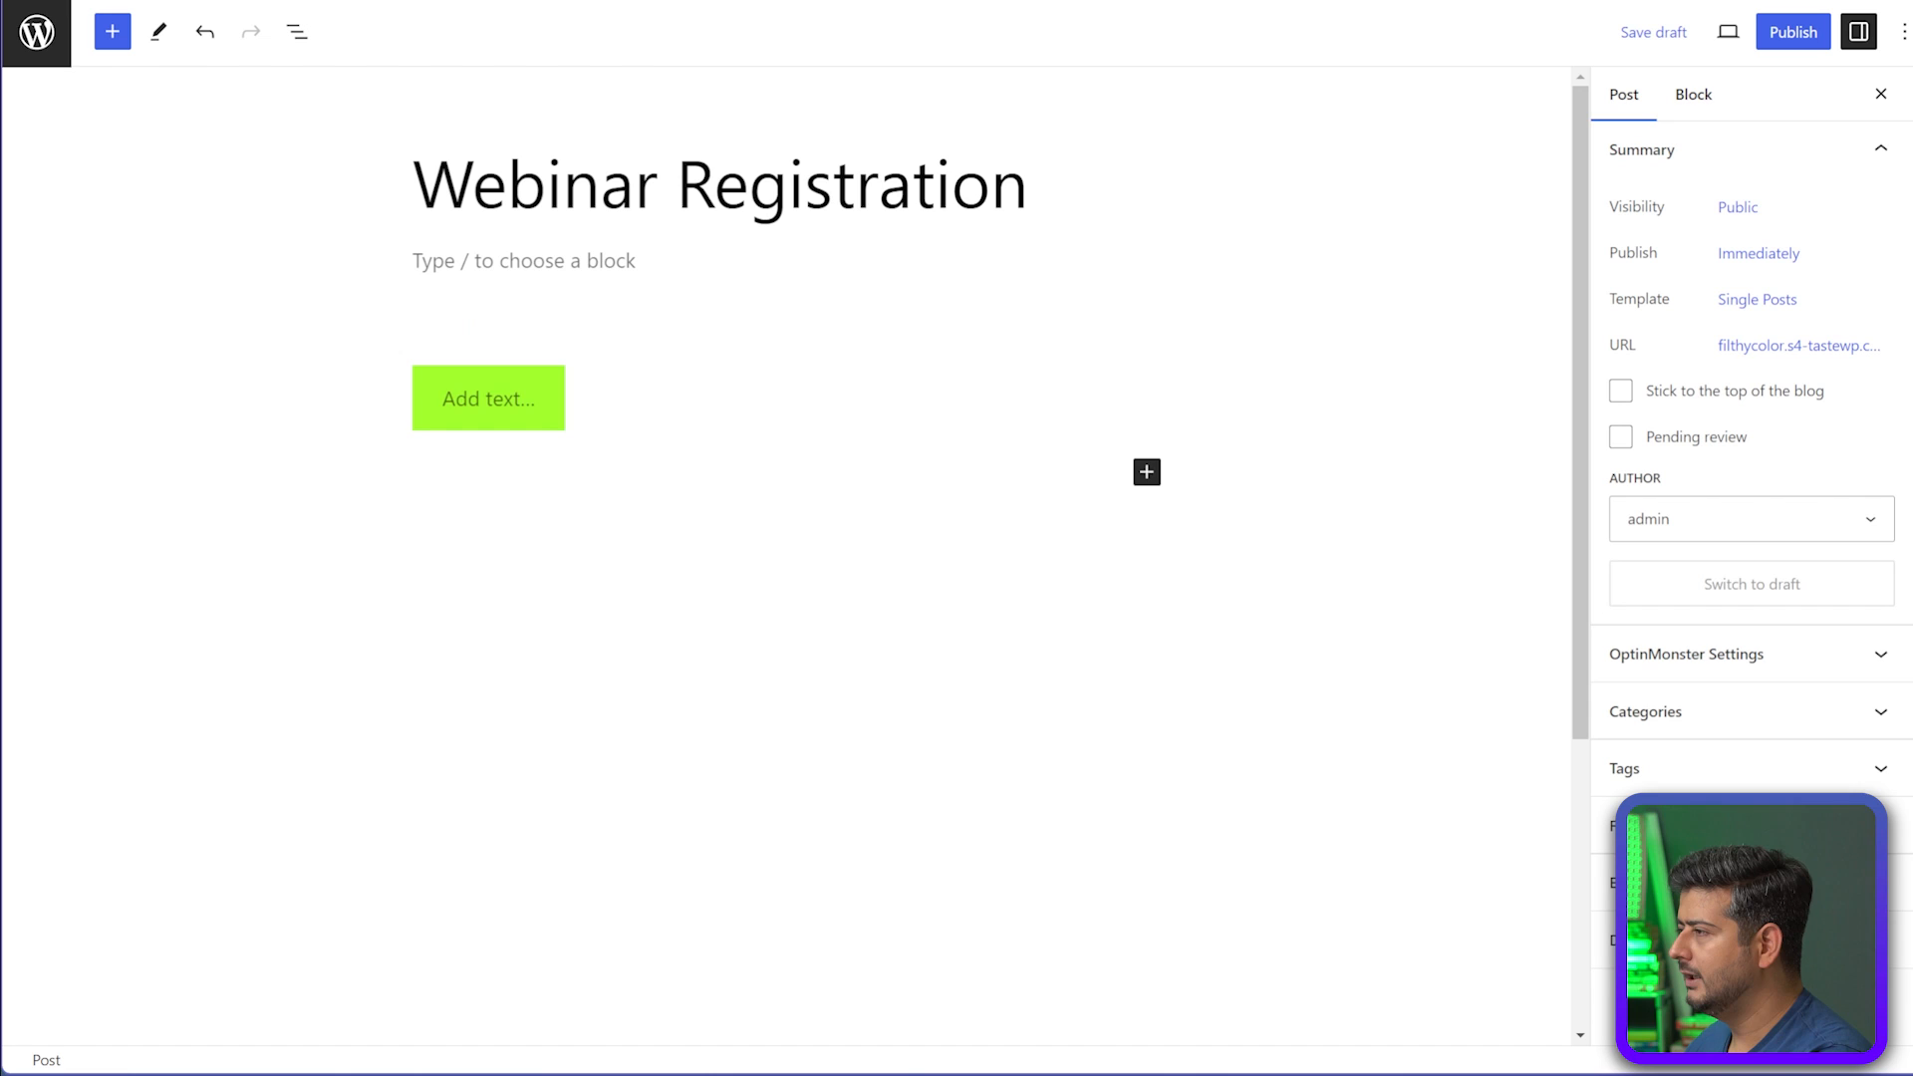
# Label the button "Click to Register for the Webinar"
pyautogui.click(469, 399)
pyautogui.write('C')
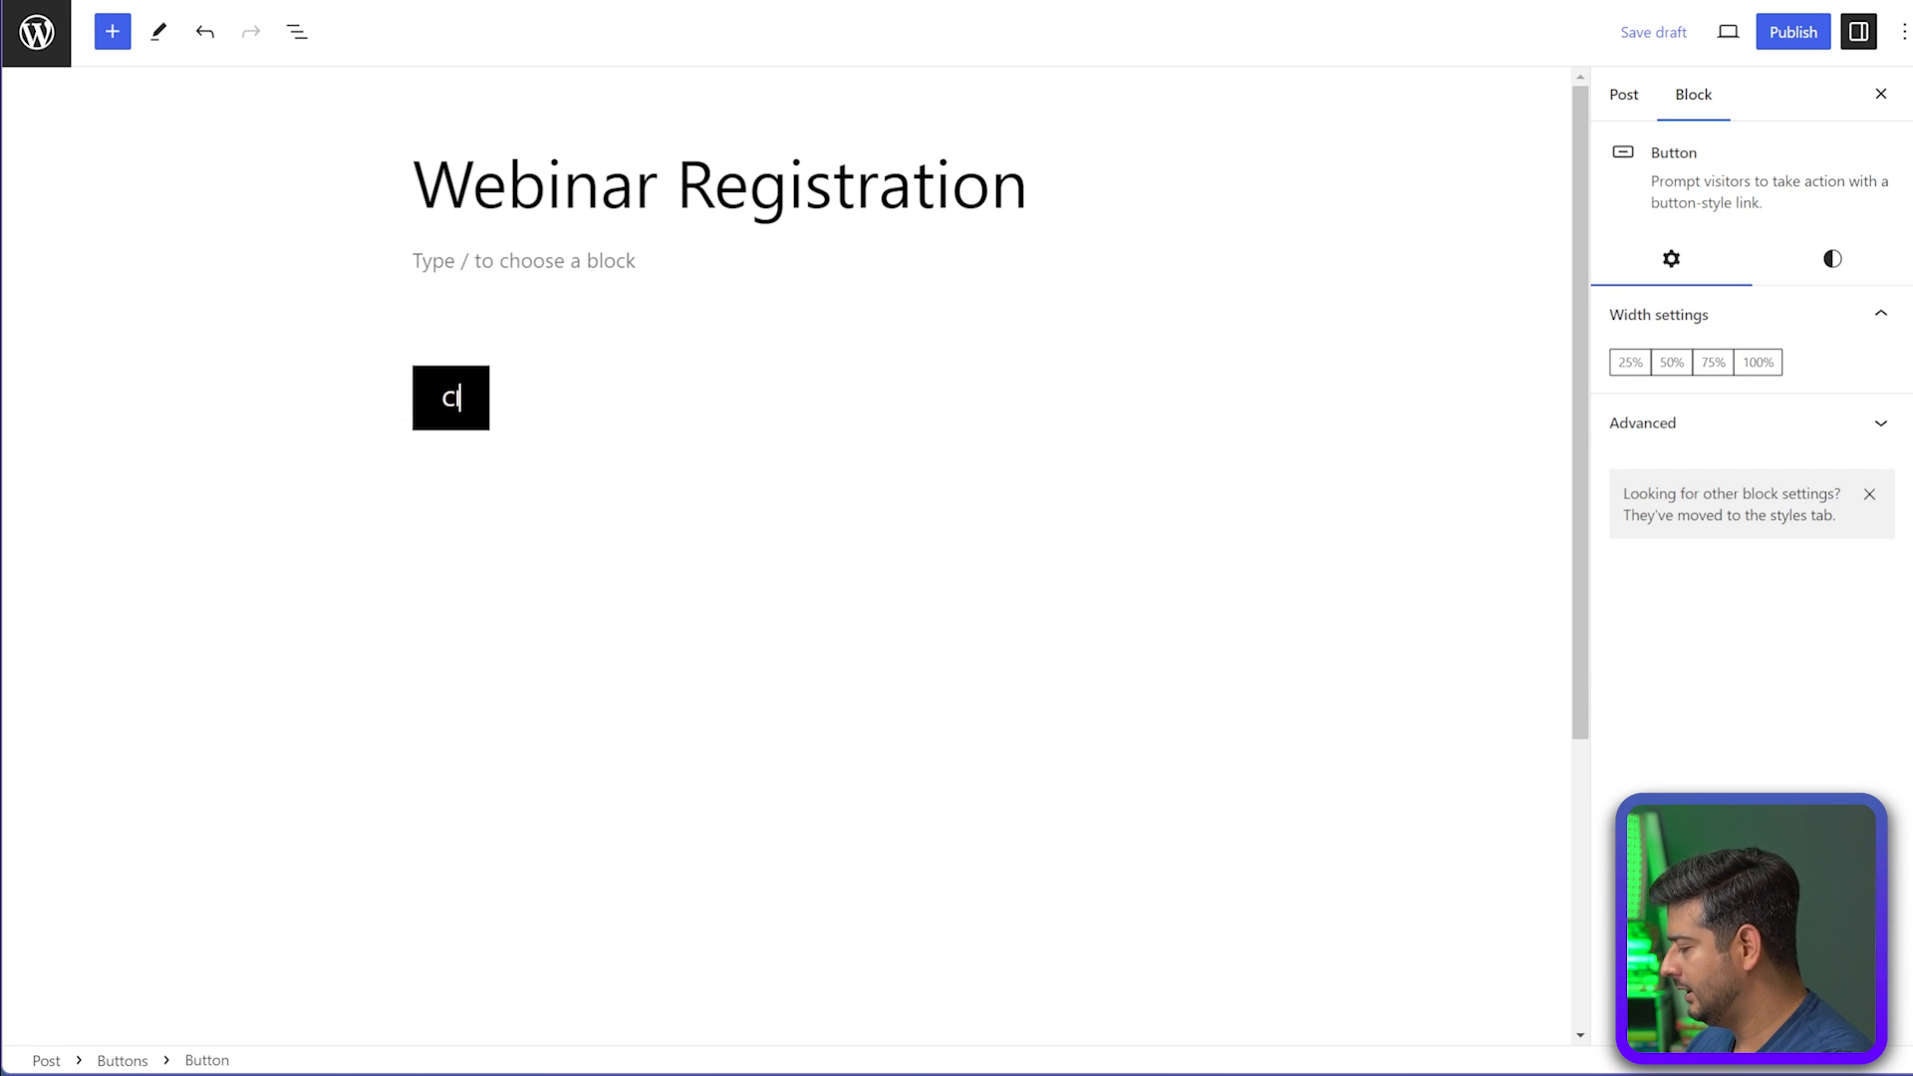
pyautogui.write('lick to Regist')
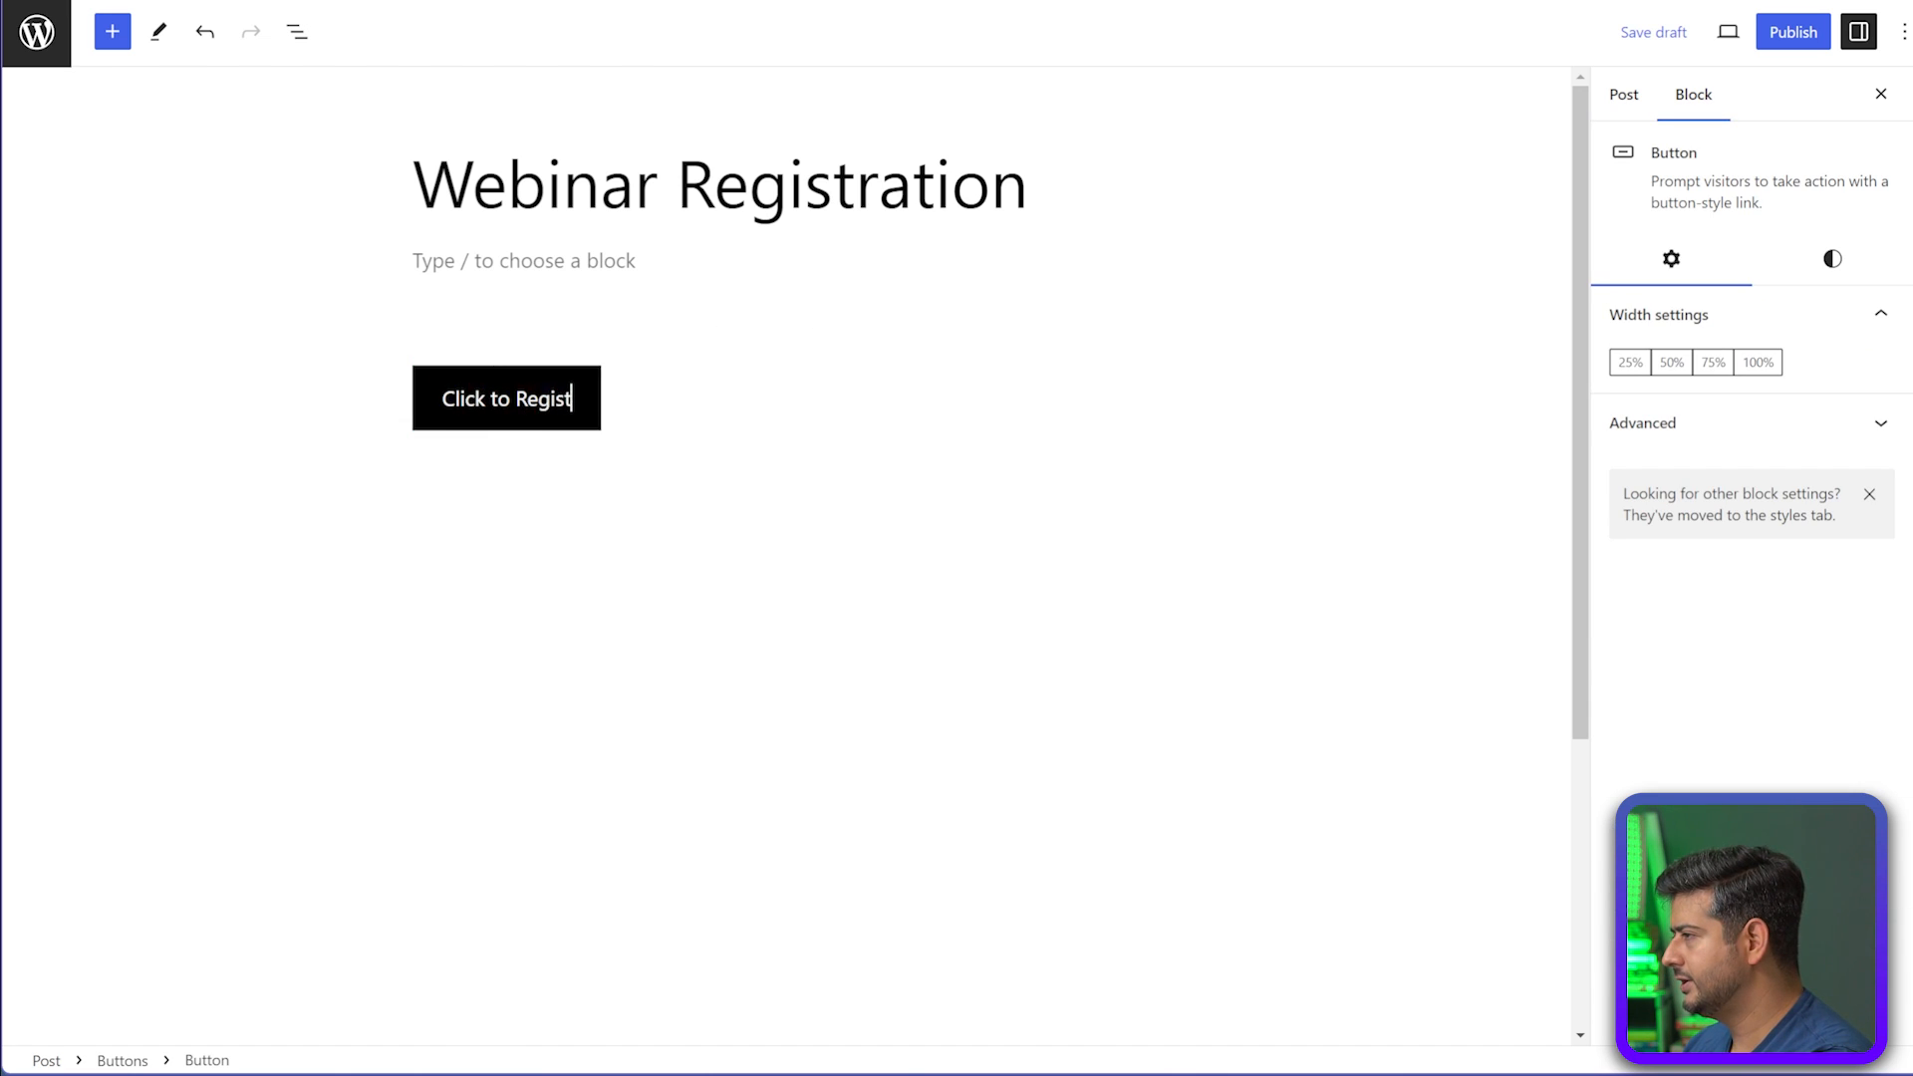
pyautogui.write('er for the Web')
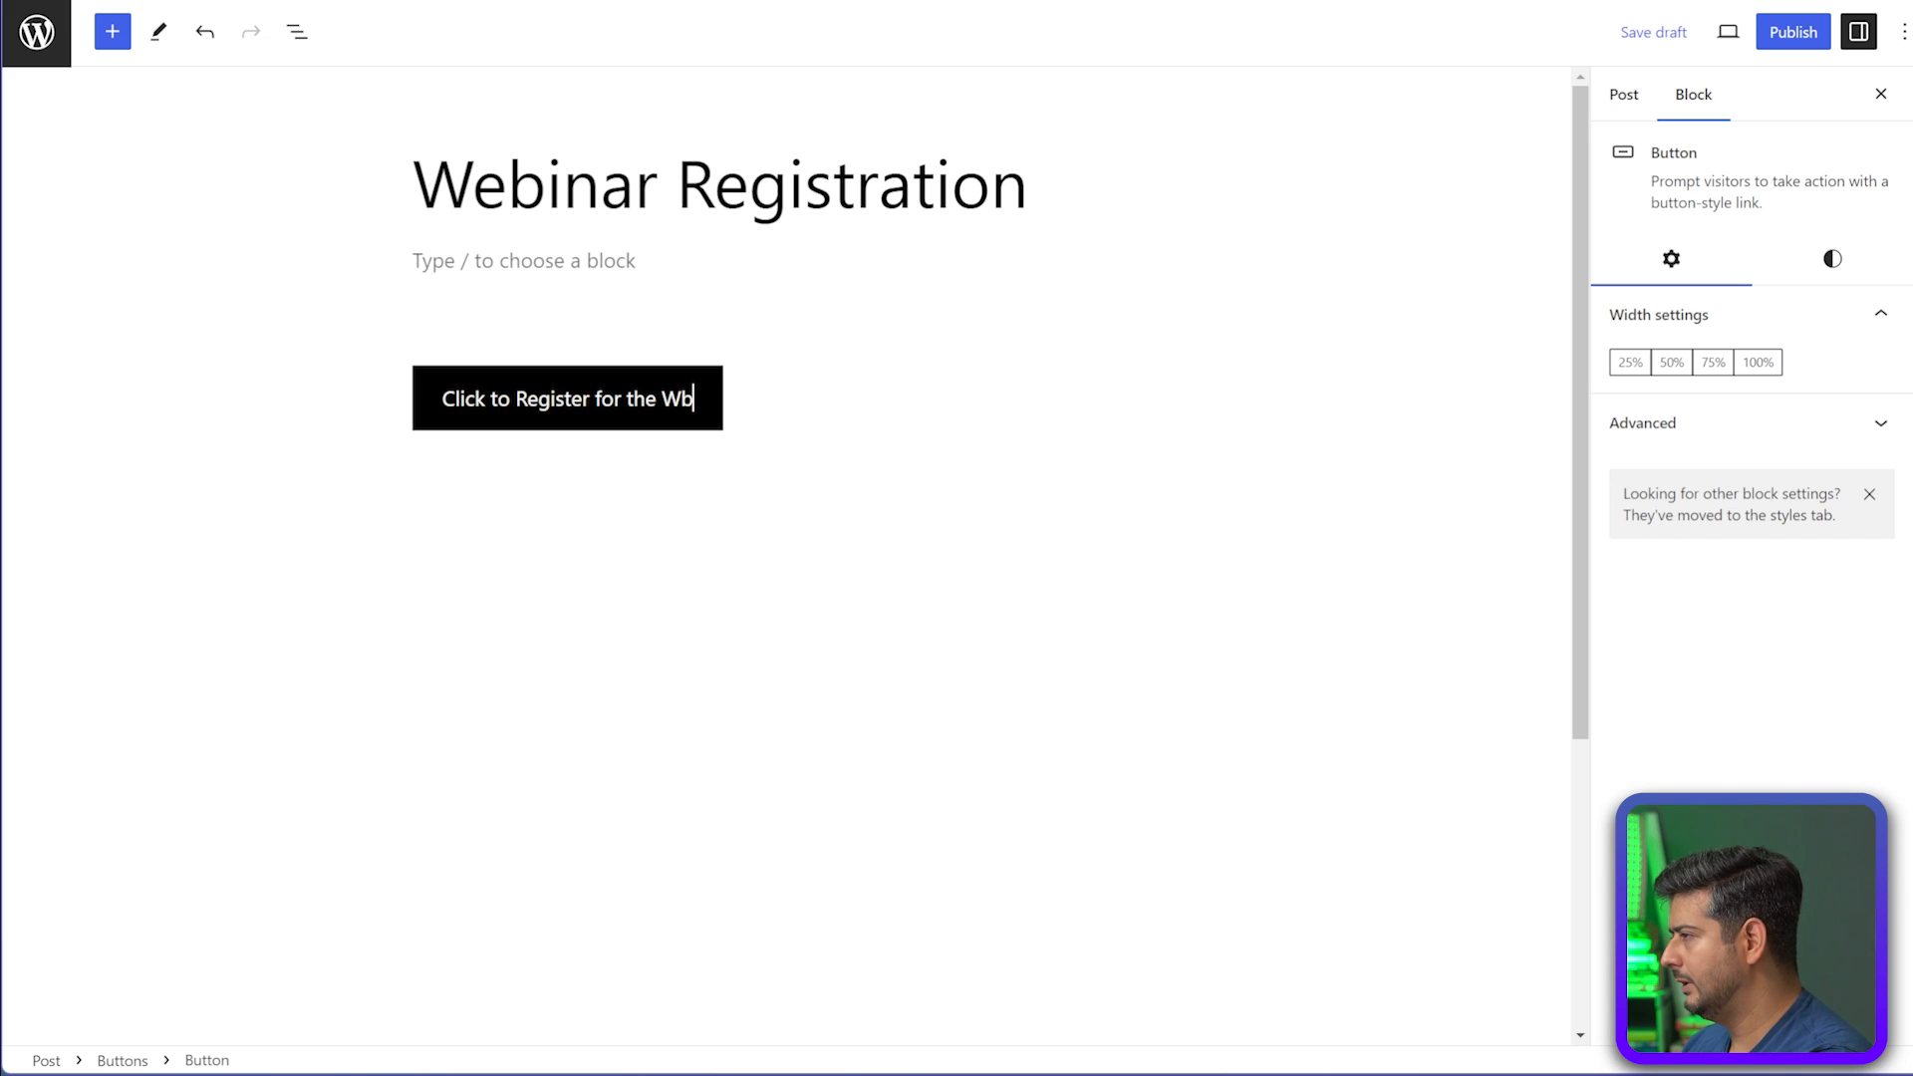
pyautogui.write('inar')
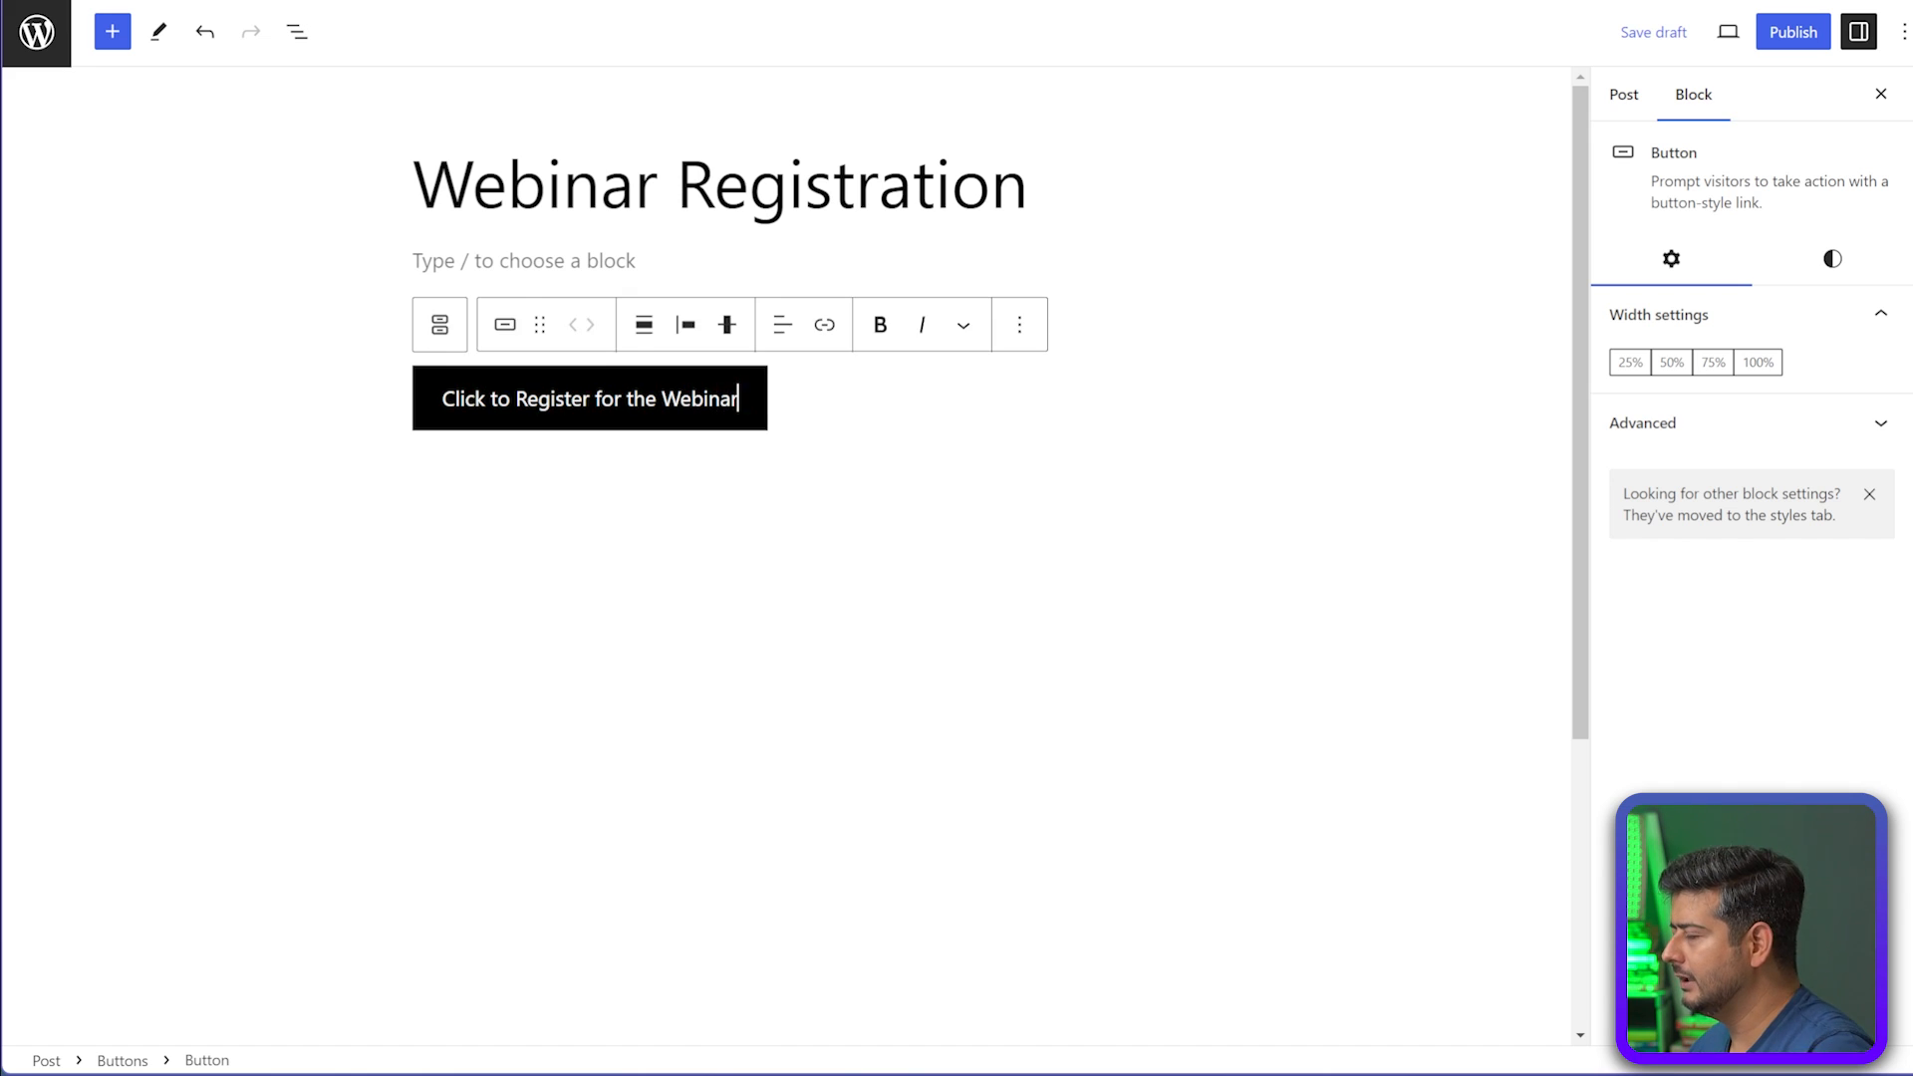
pyautogui.click(1285, 438)
# Switch to Notepad++, copy only the href URL from the MonsterLink code, and paste it on line 5 of the note
pyautogui.click(680, 399)
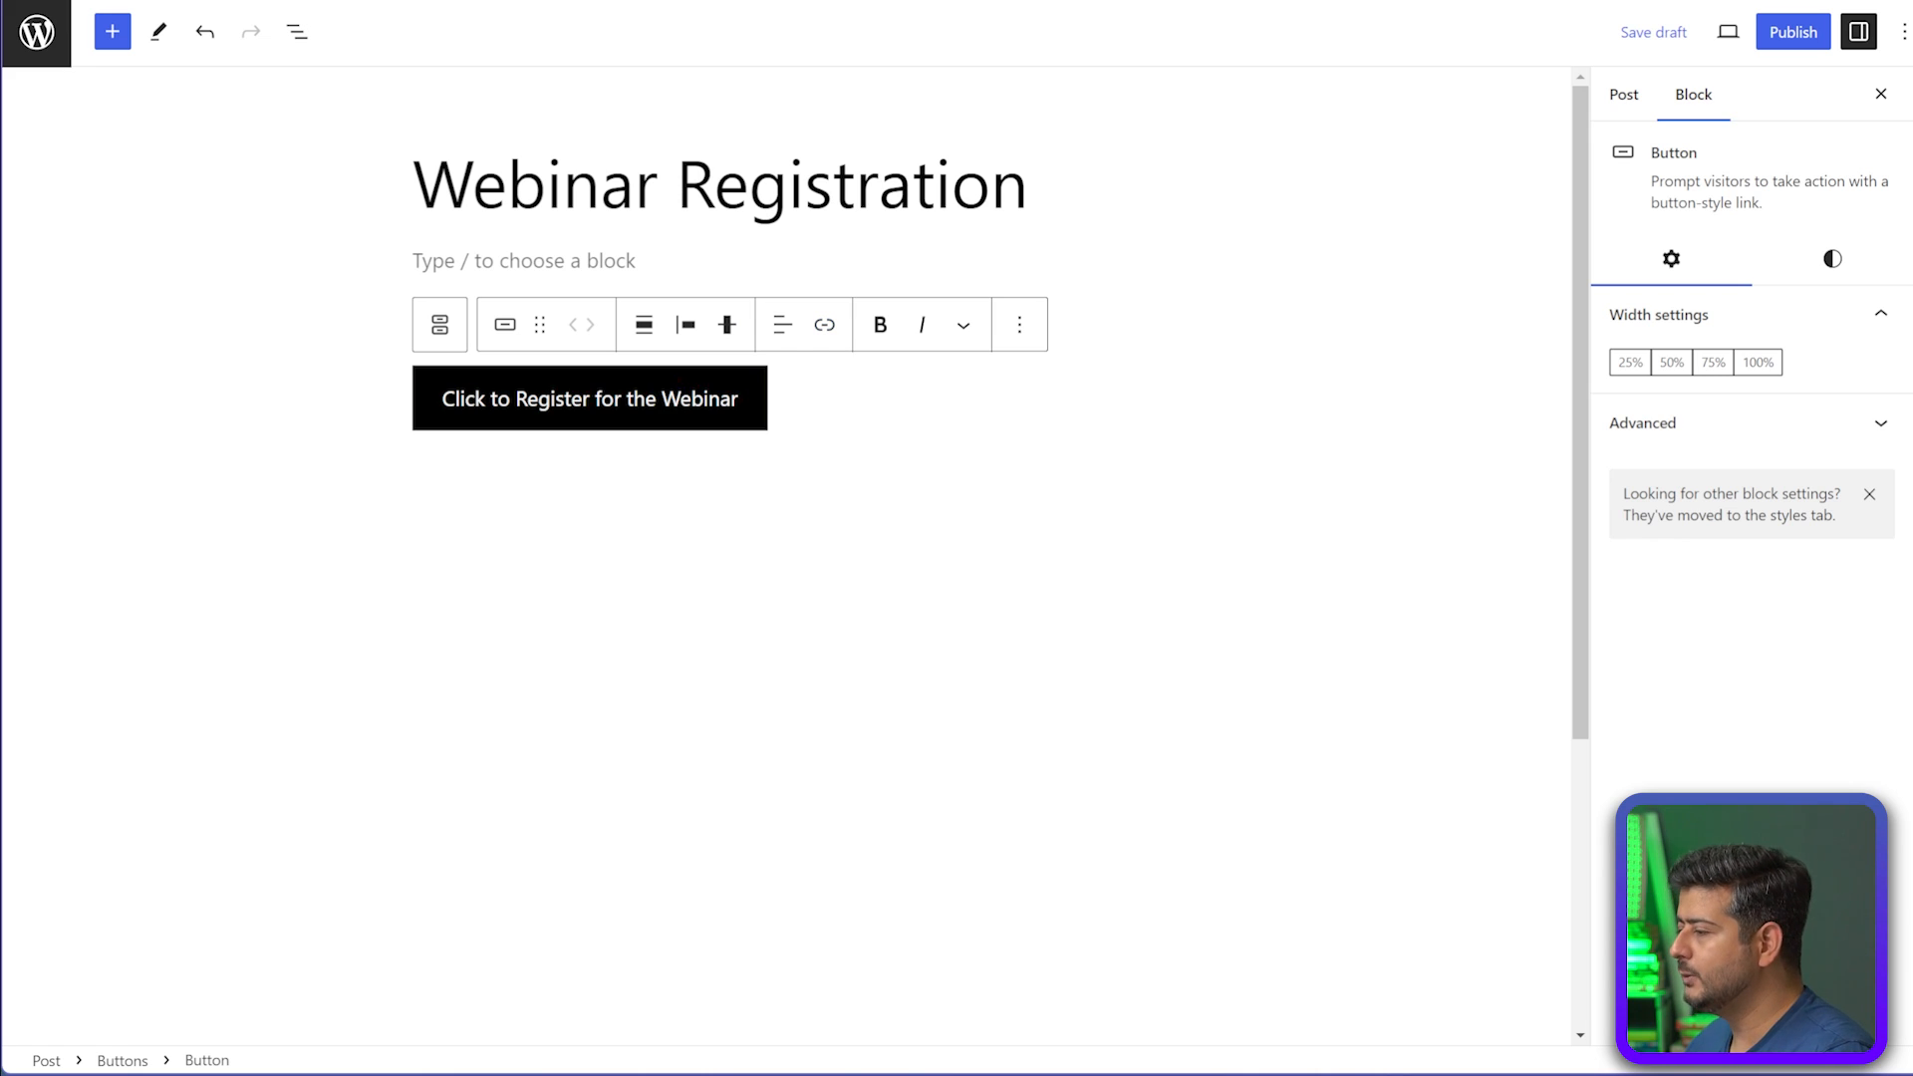
pyautogui.hotkey('alt', 'Tab')
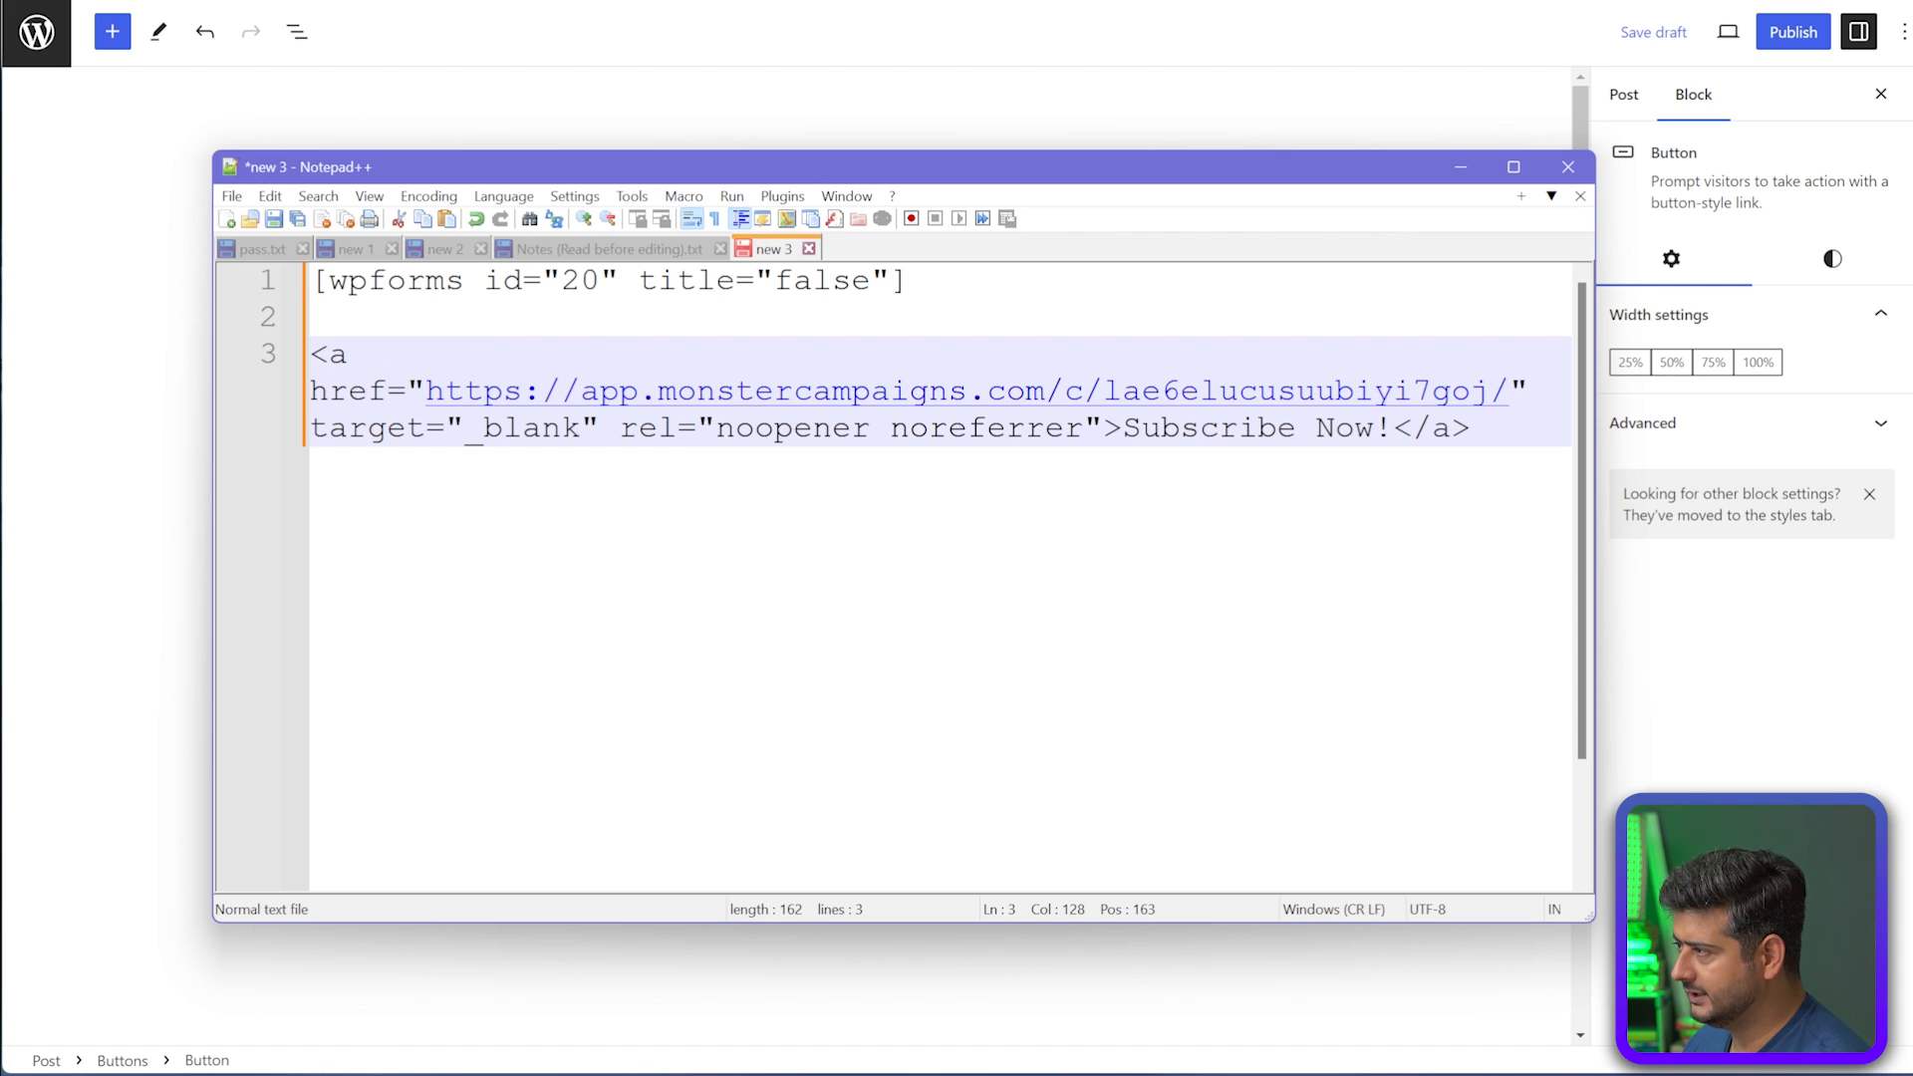
pyautogui.moveTo(427, 391); pyautogui.dragTo(1509, 390)
pyautogui.hotkey('ctrl', 'c')
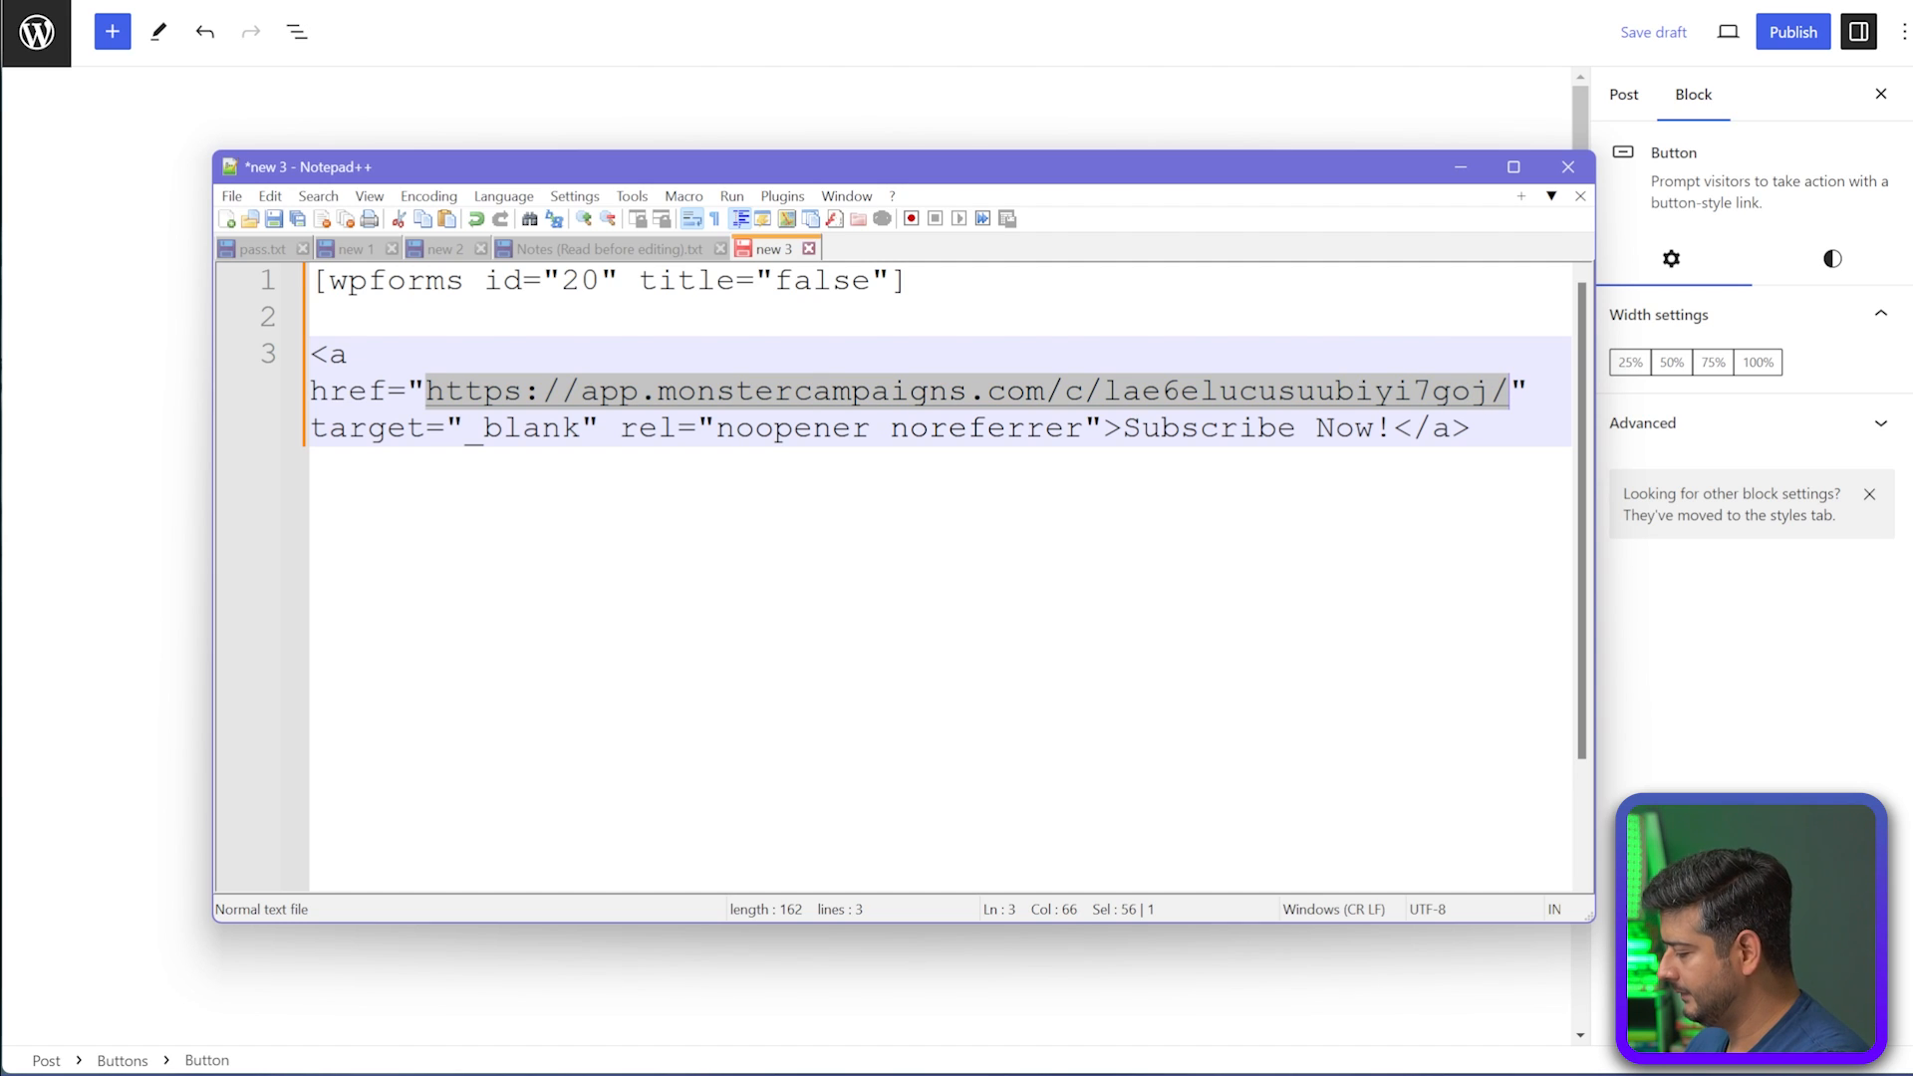
pyautogui.click(1473, 429)
pyautogui.press('Return')
pyautogui.press('Return')
pyautogui.hotkey('ctrl', 'v')
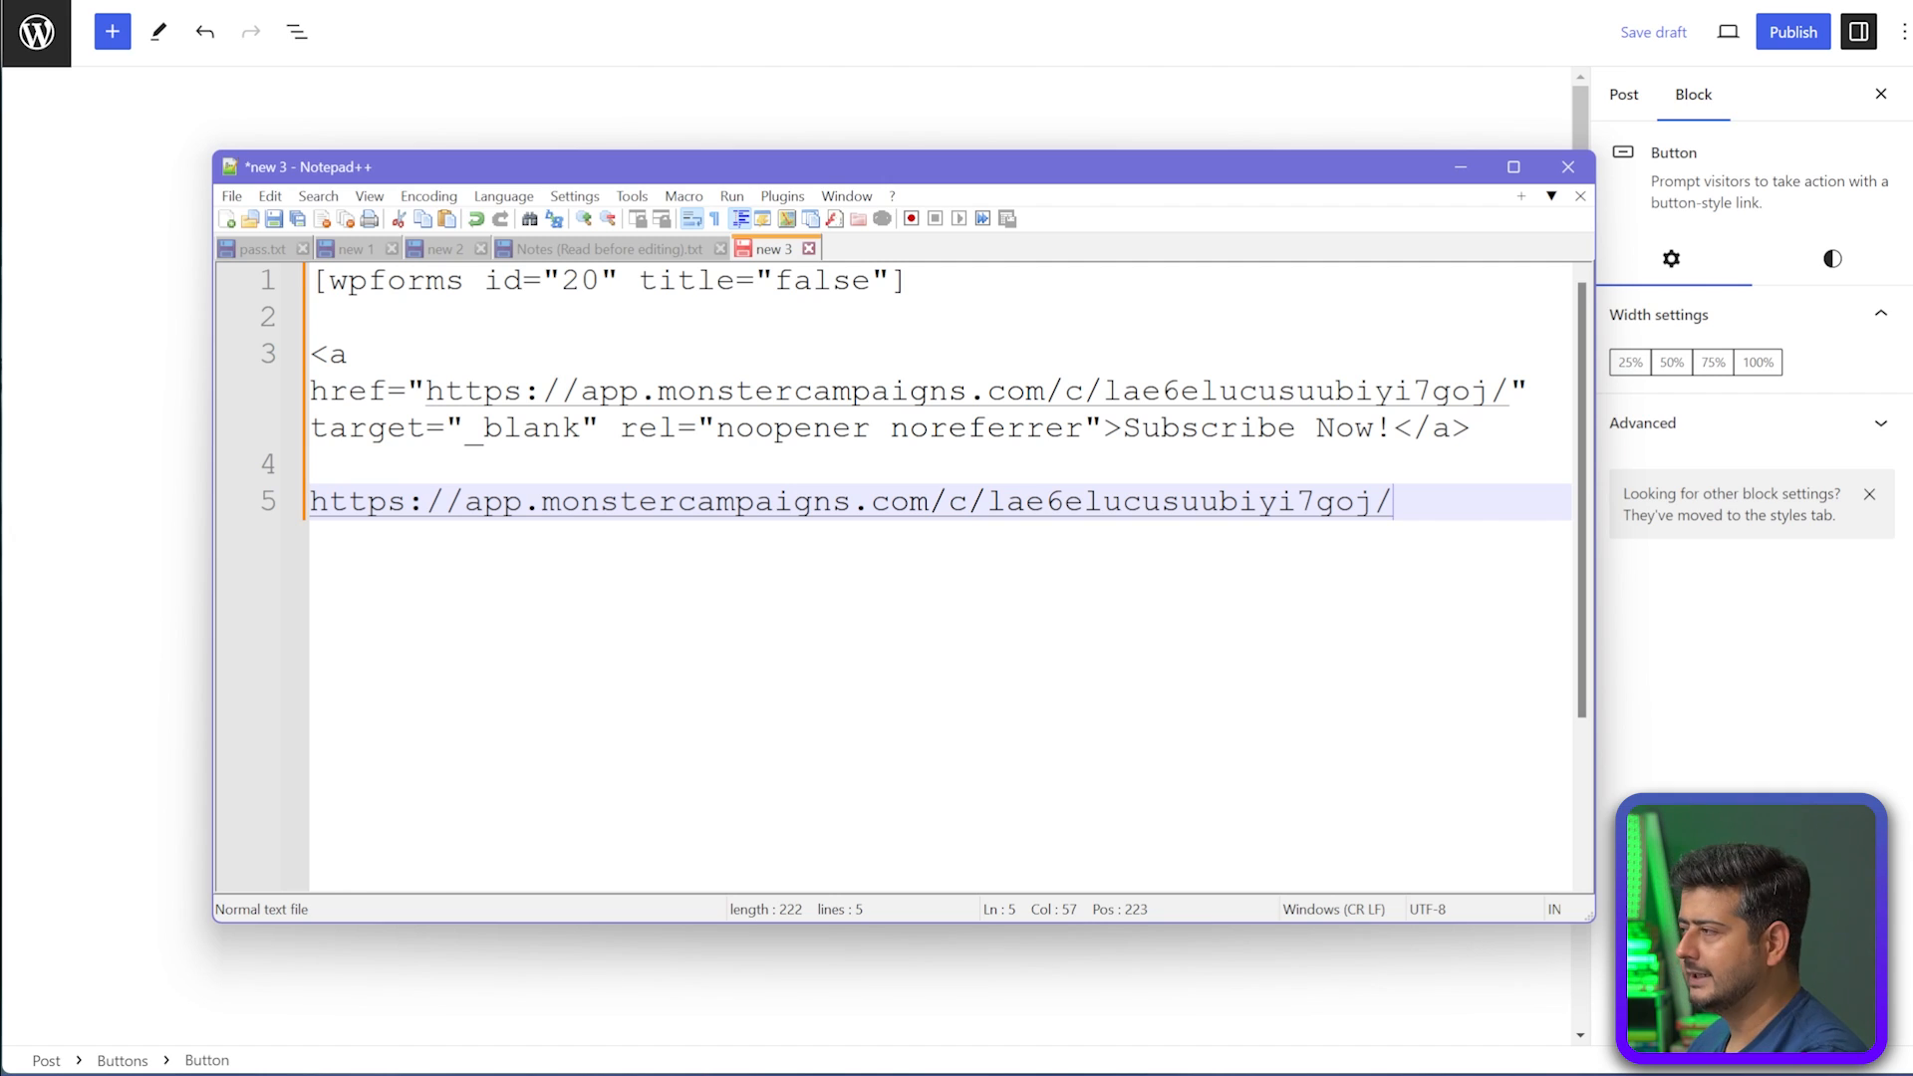
# Return to the post editor and link the registration button to the copied MonsterLink URL
pyautogui.hotkey('alt', 'Tab')
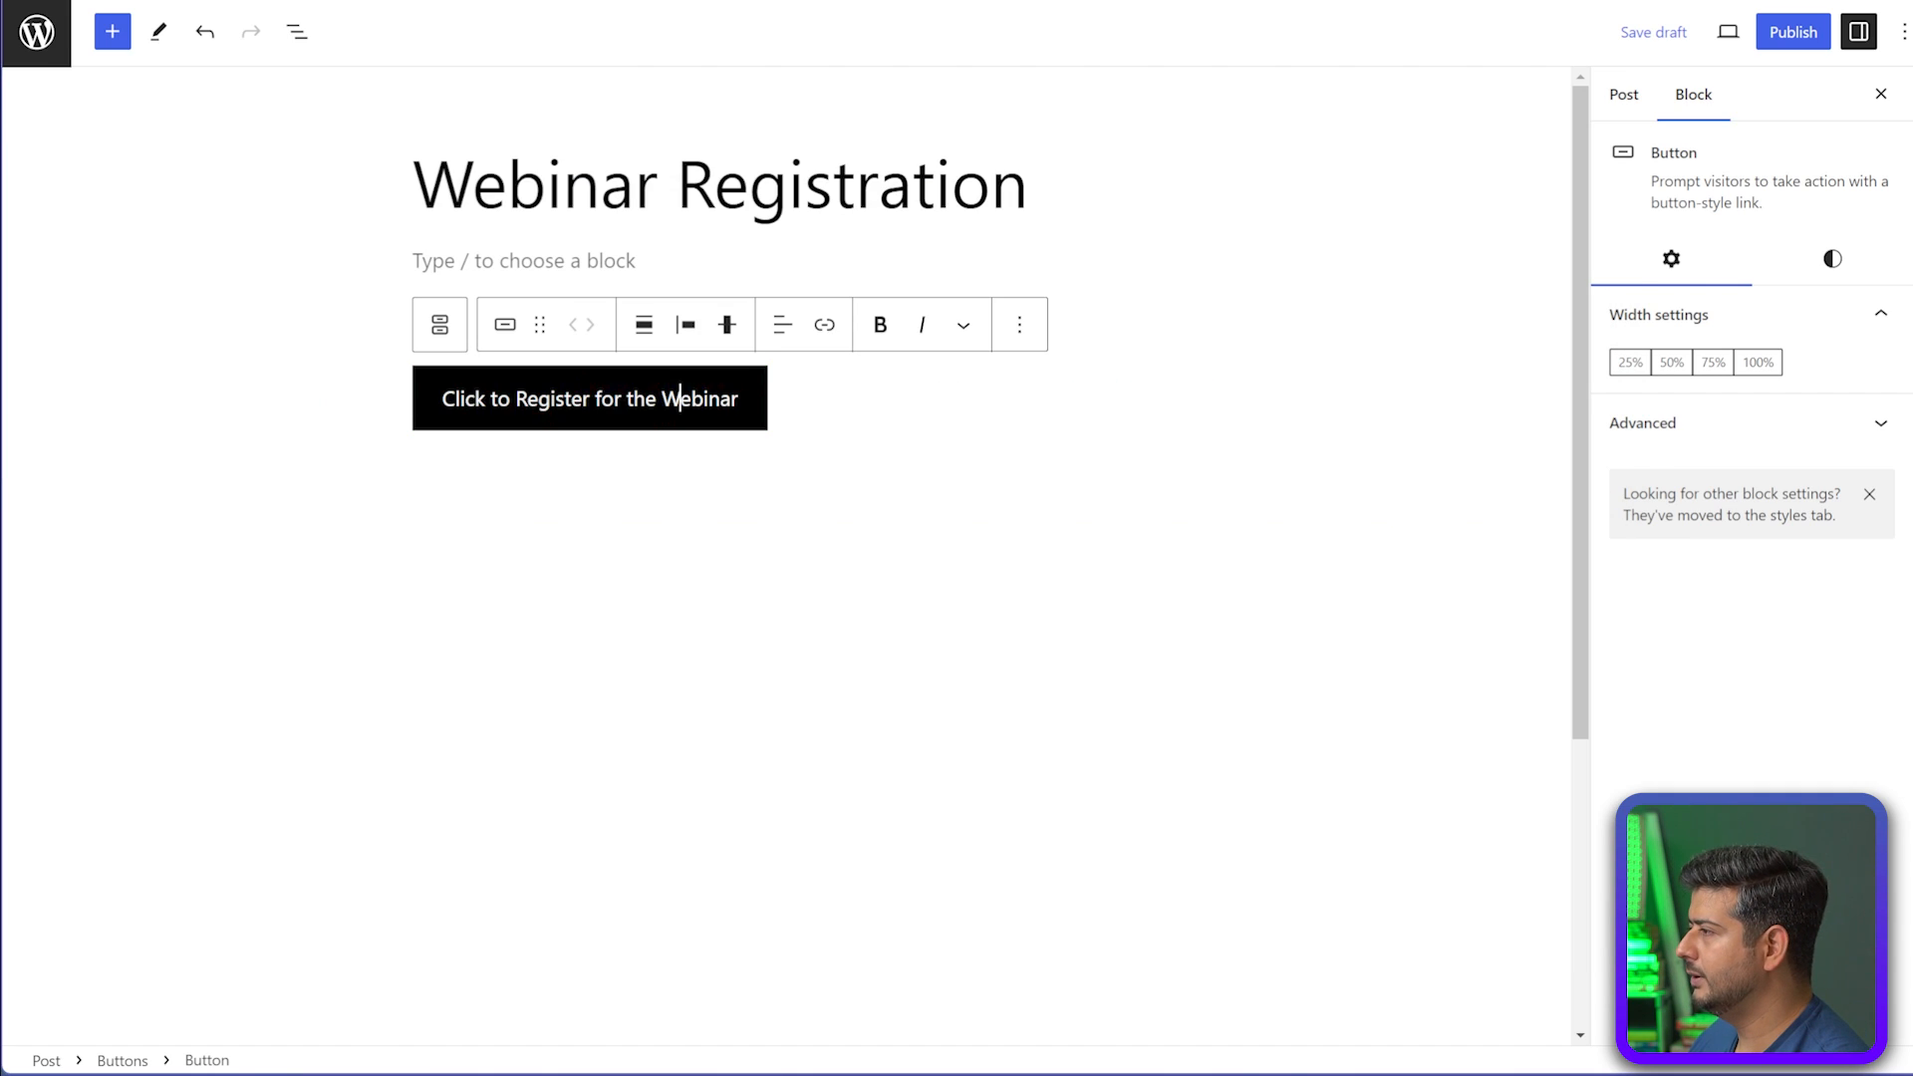
pyautogui.hotkey('ctrl', 'k')
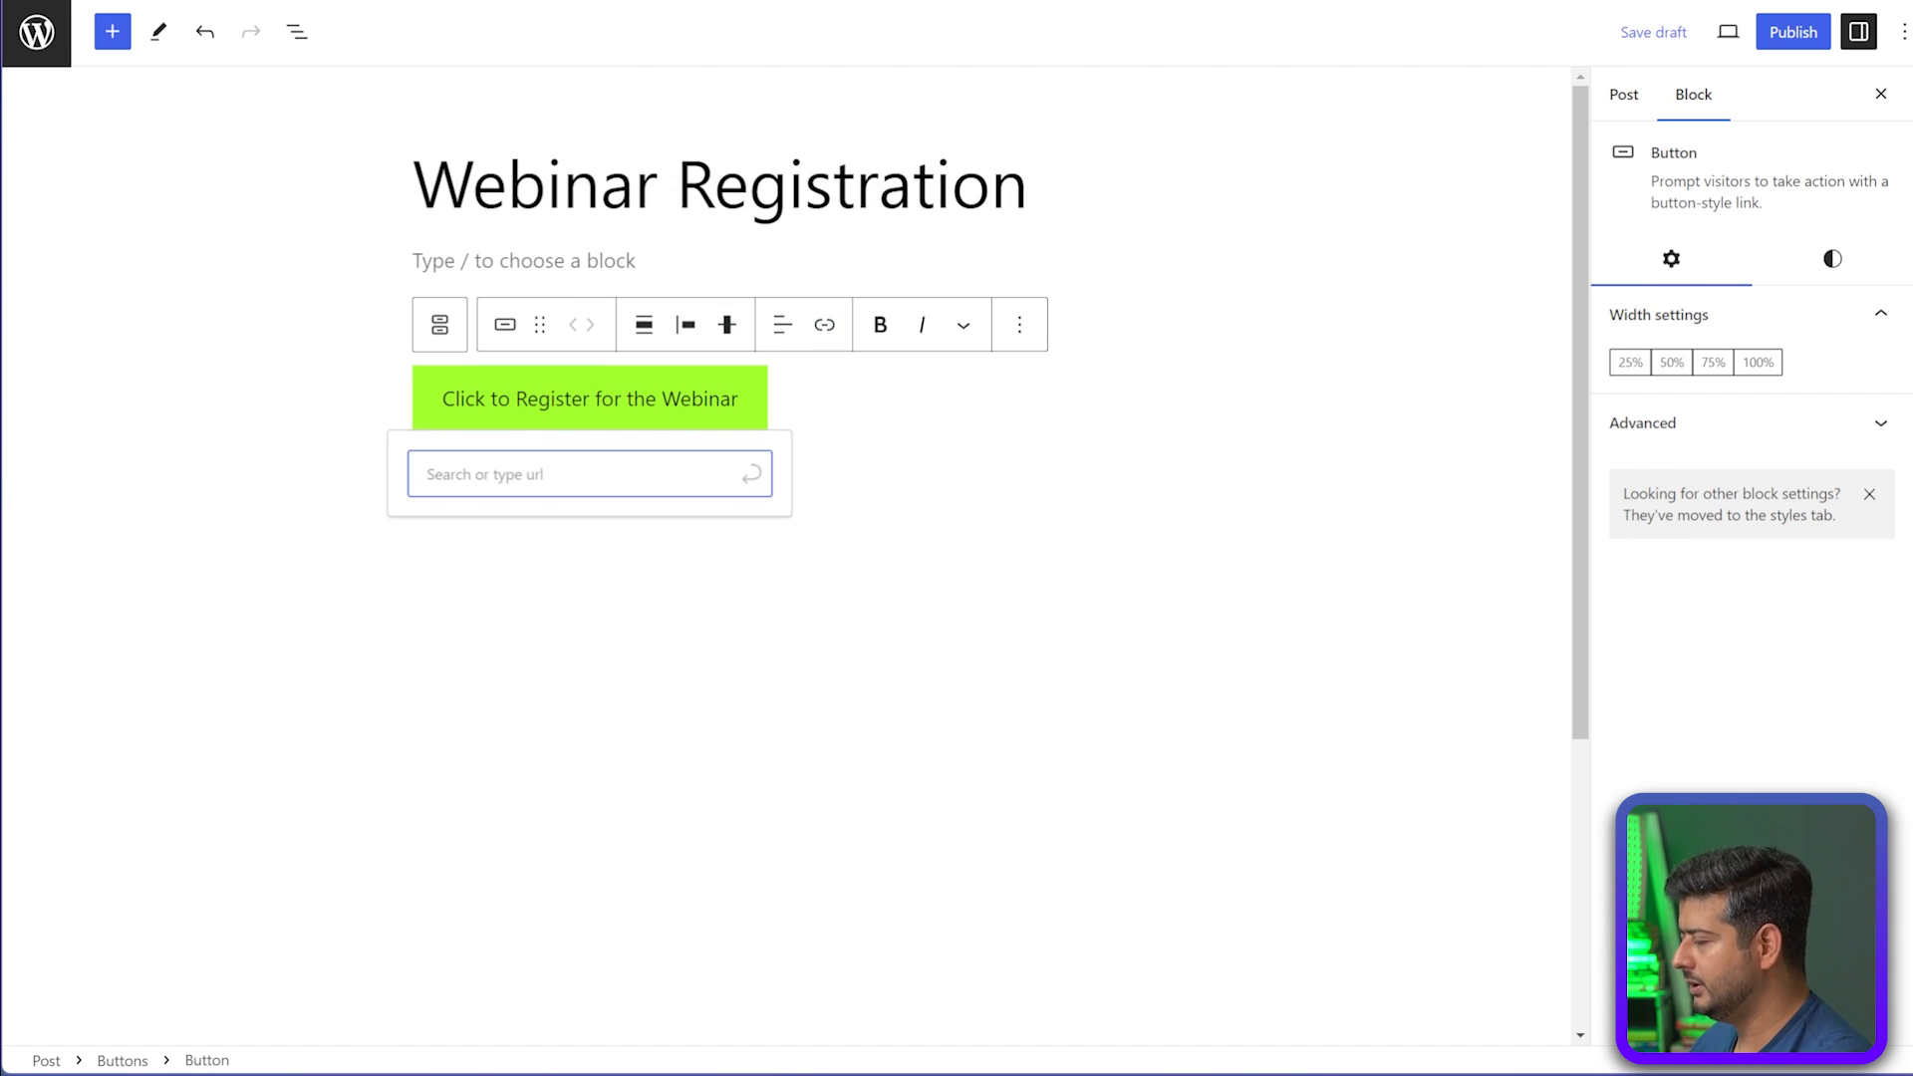
pyautogui.hotkey('ctrl', 'v')
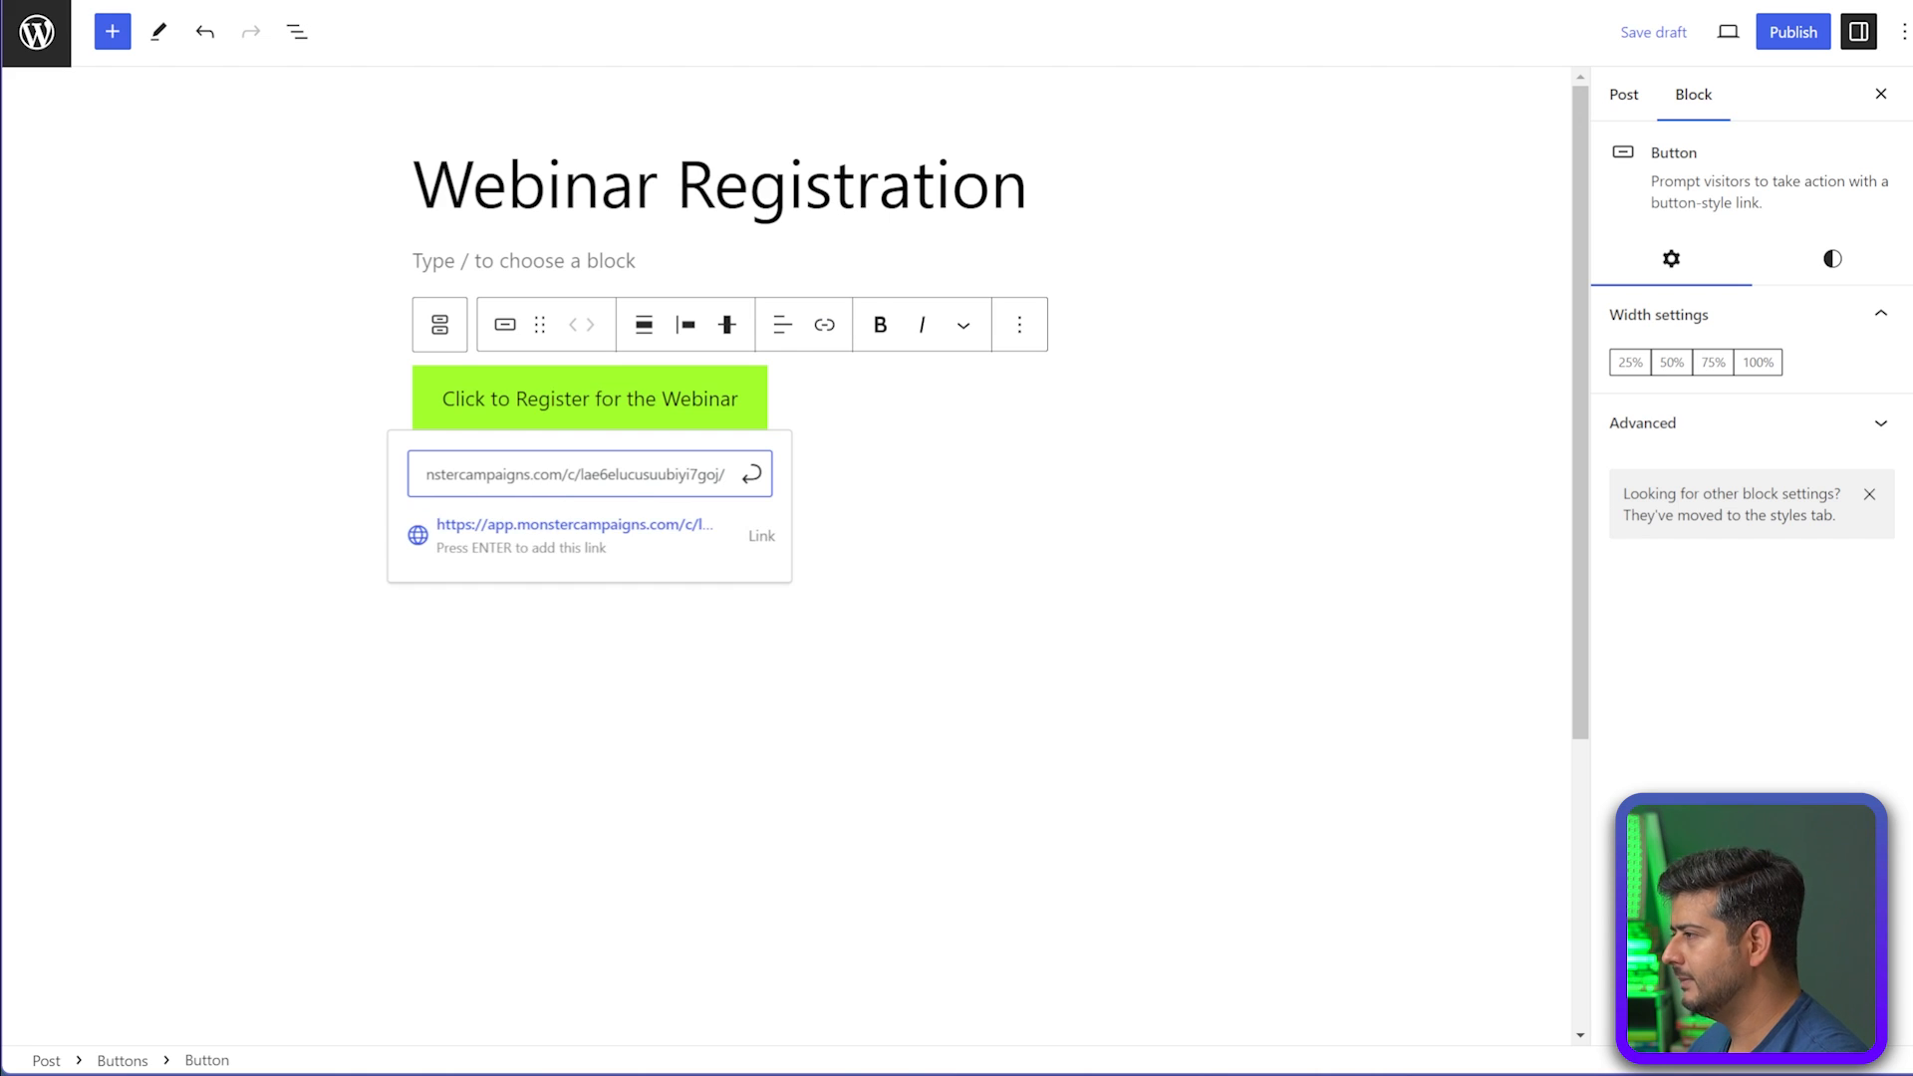
pyautogui.press('Return')
pyautogui.click(1285, 498)
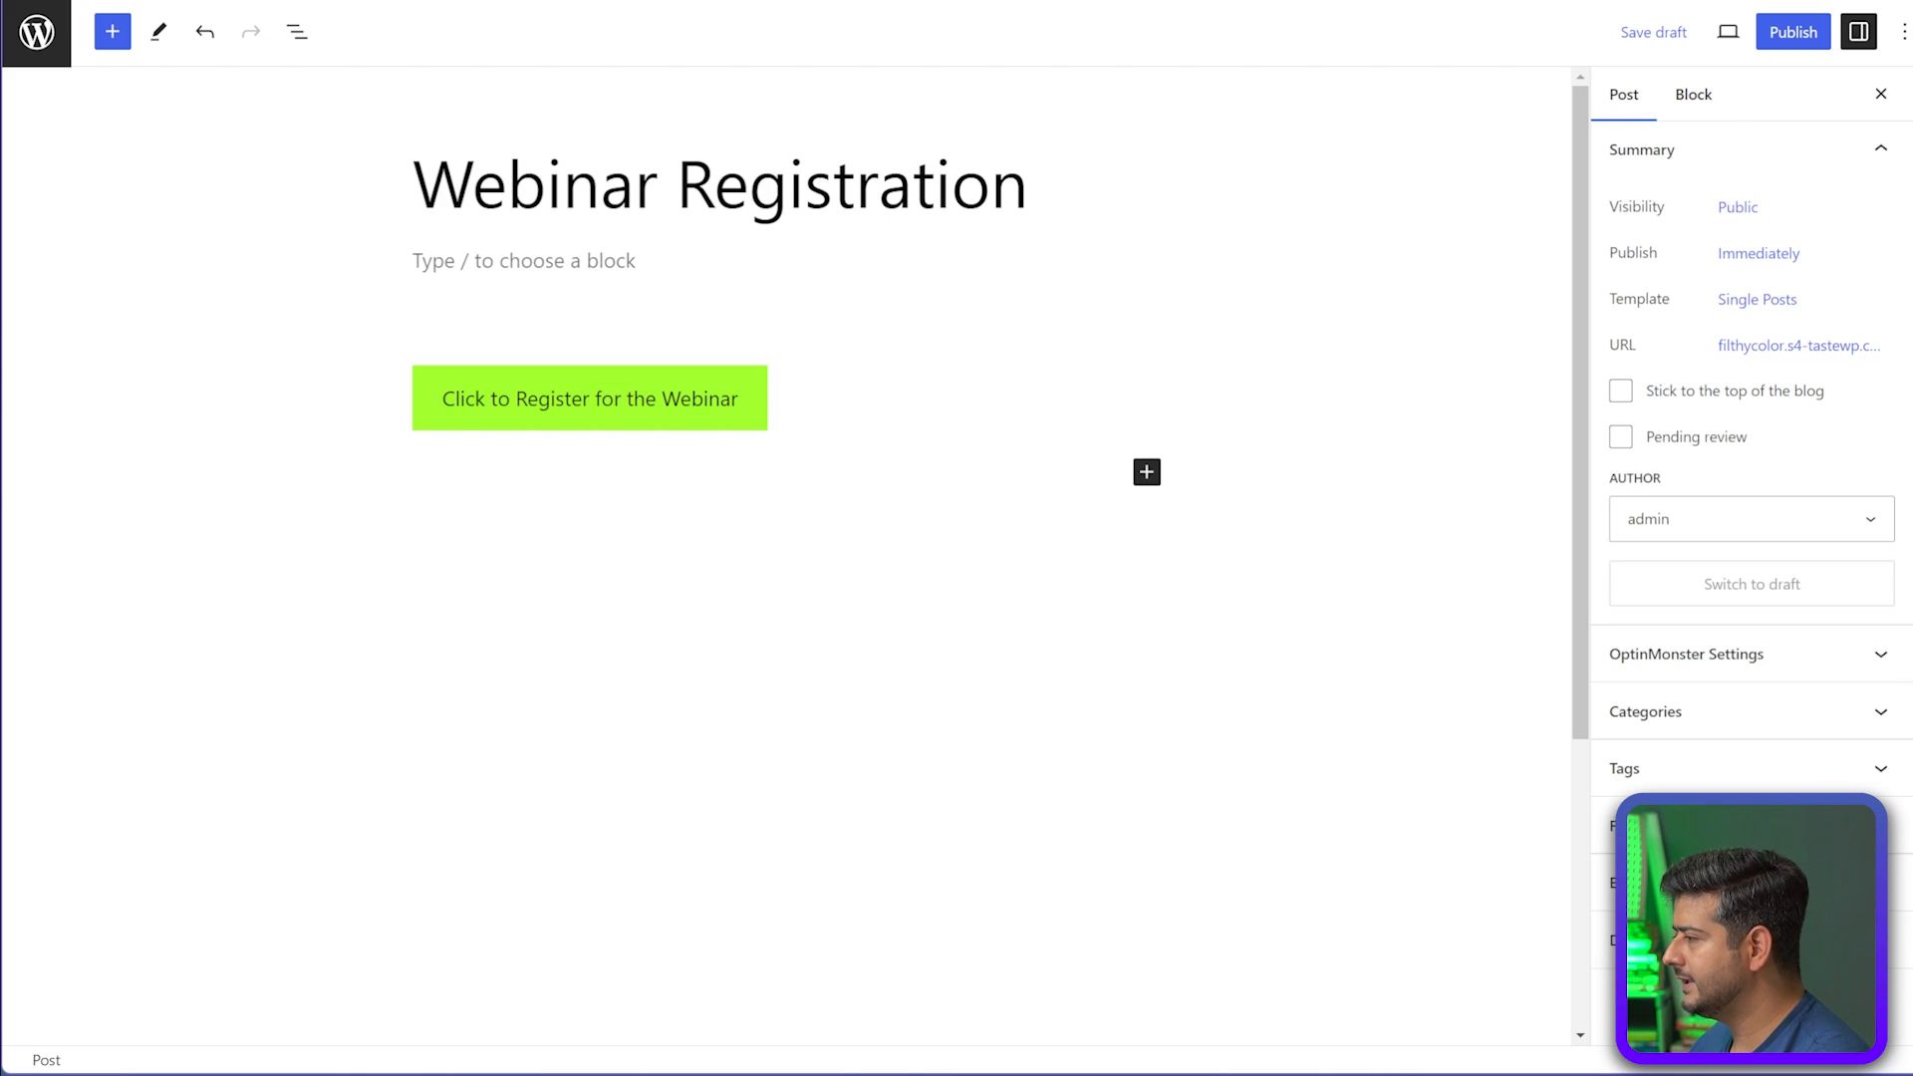
# Compare the URL inside the MonsterLink code in Notepad++ with the link set on the post's registration button
pyautogui.hotkey('alt', 'Tab')
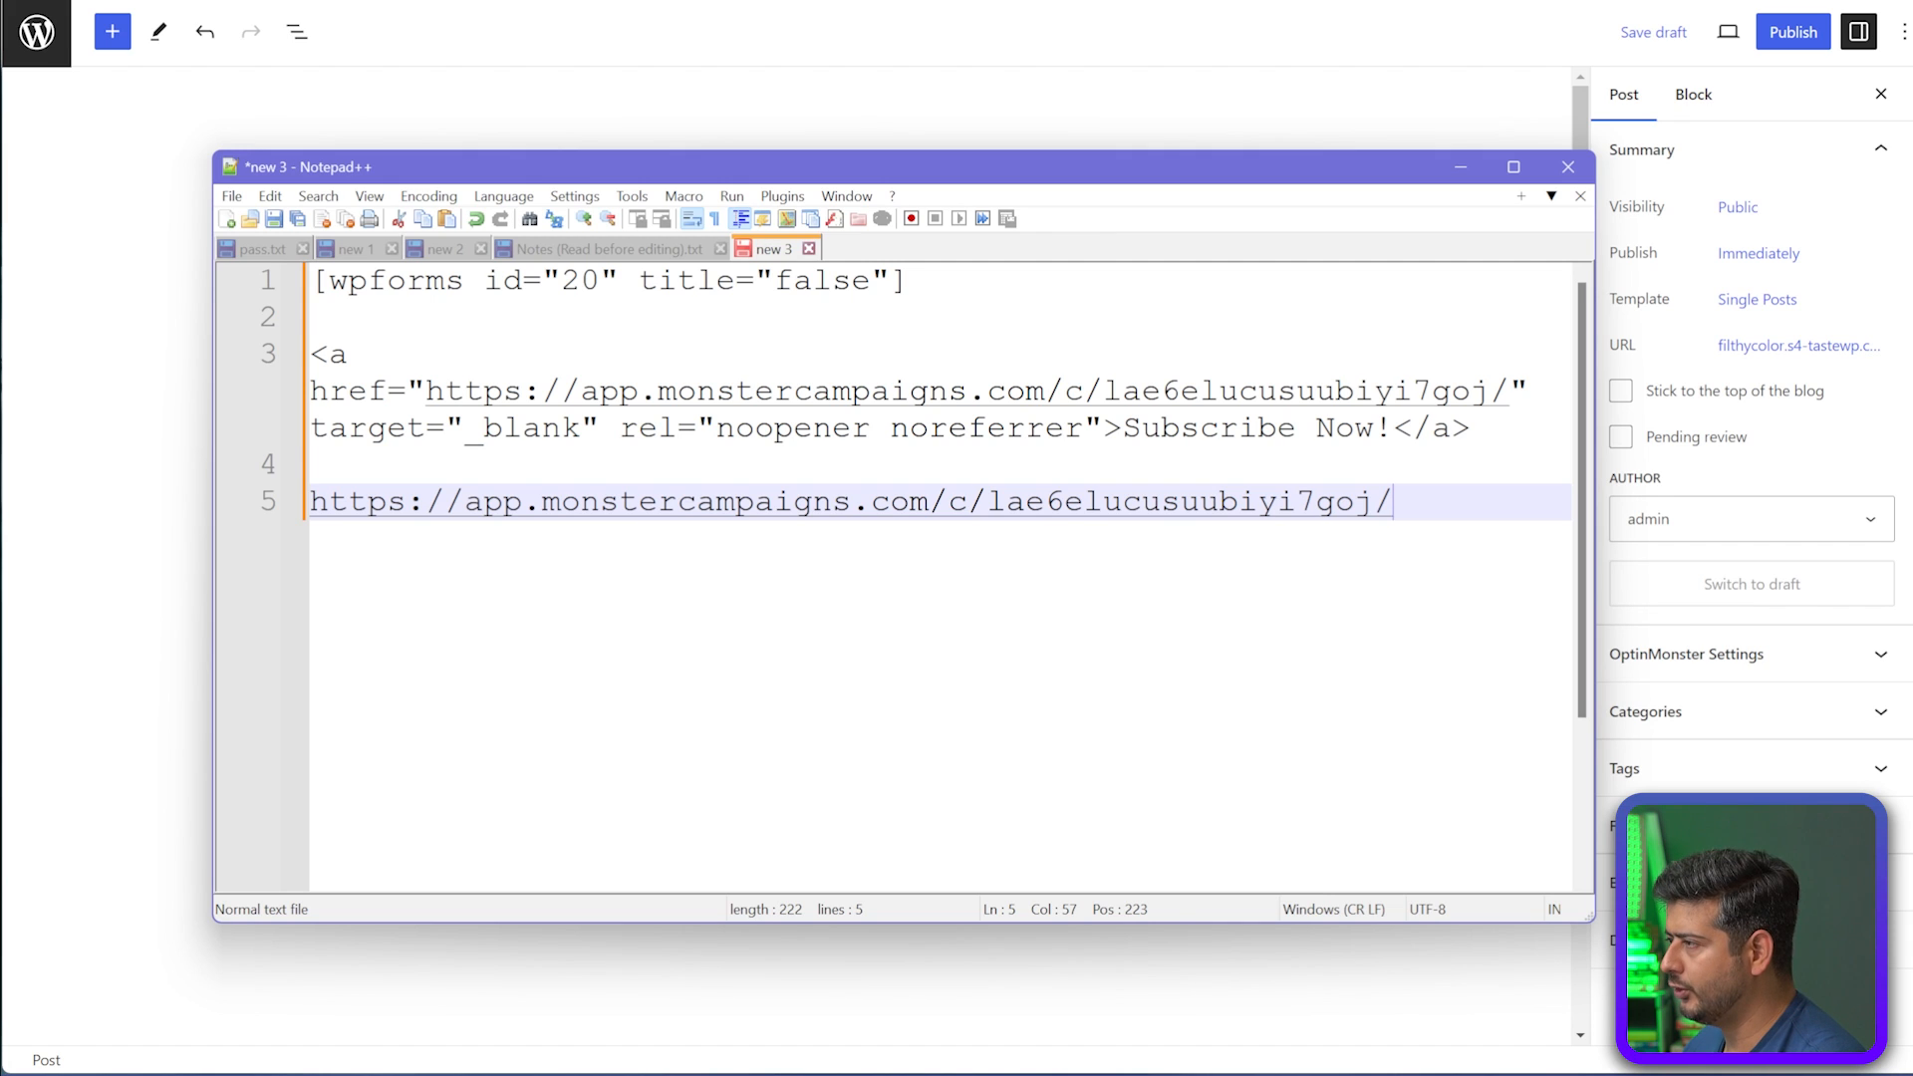
pyautogui.moveTo(426, 391); pyautogui.dragTo(1509, 390)
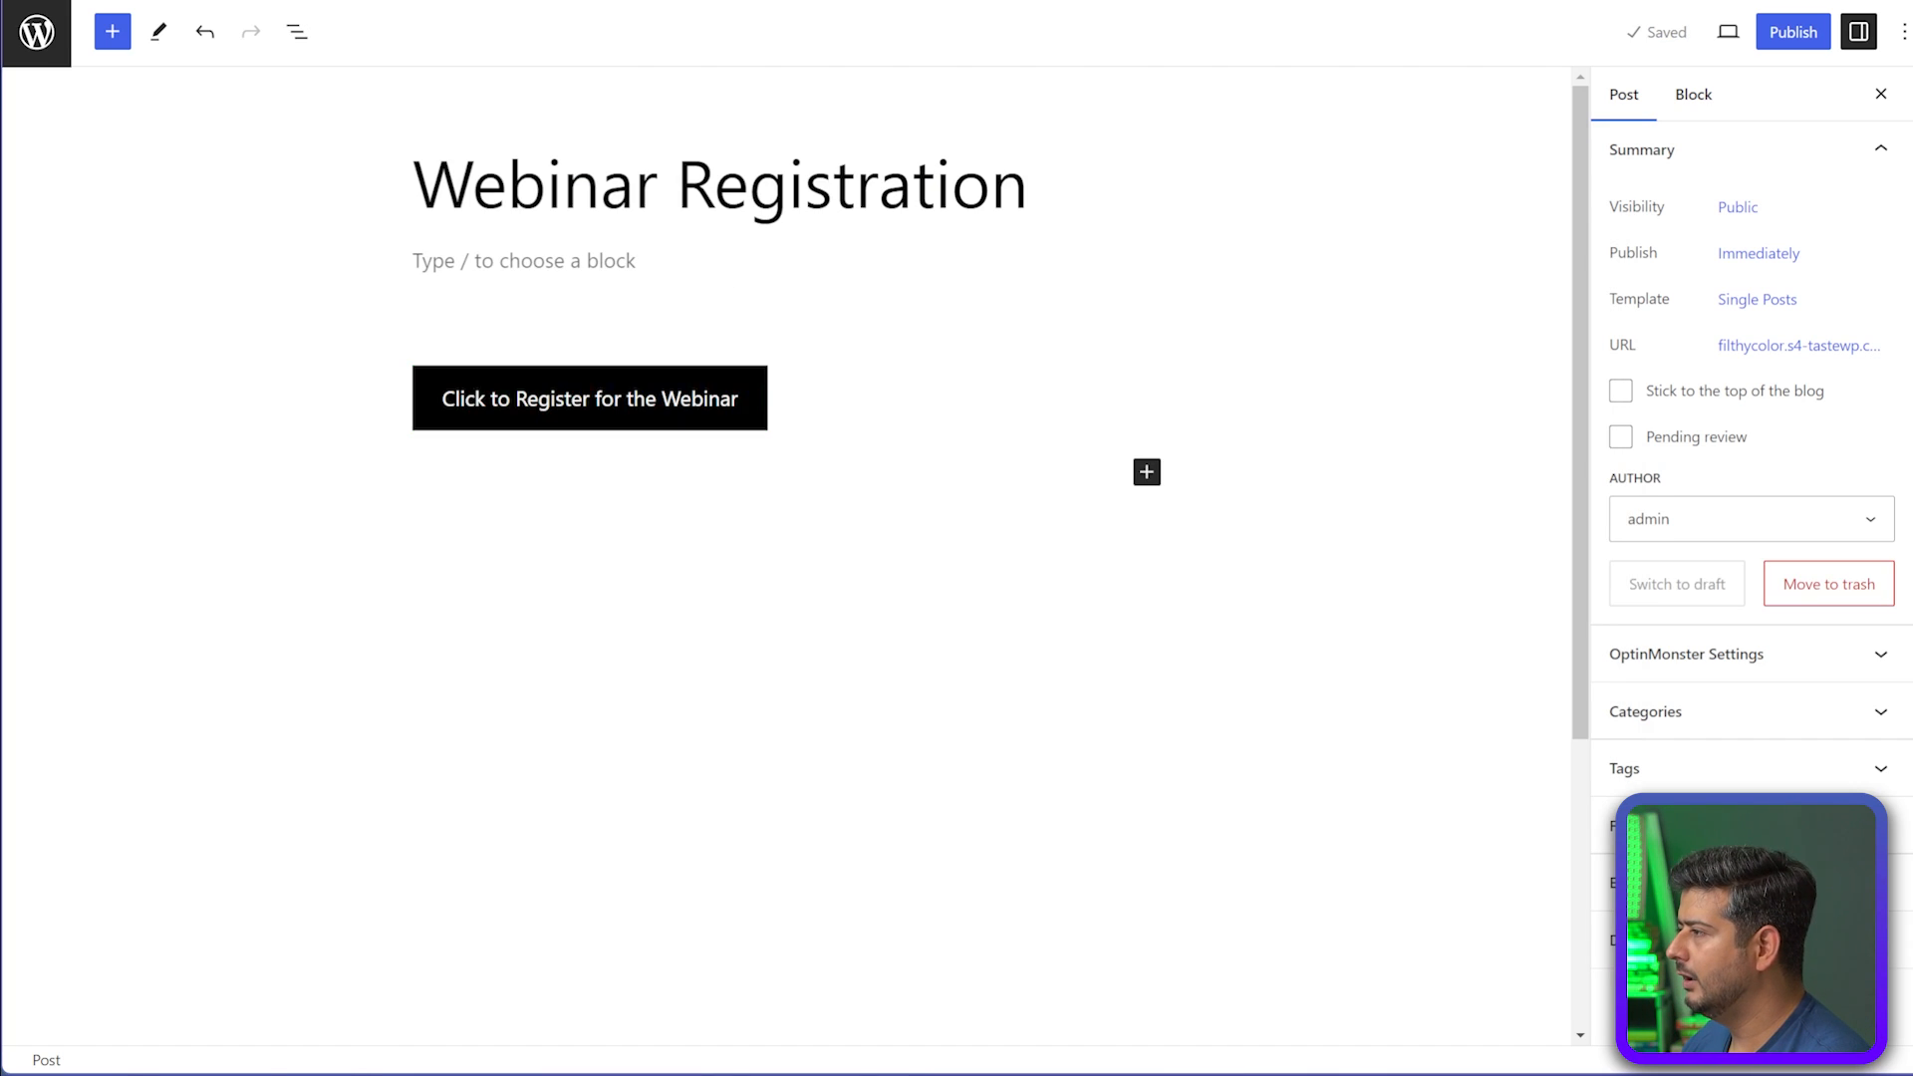
pyautogui.click(680, 399)
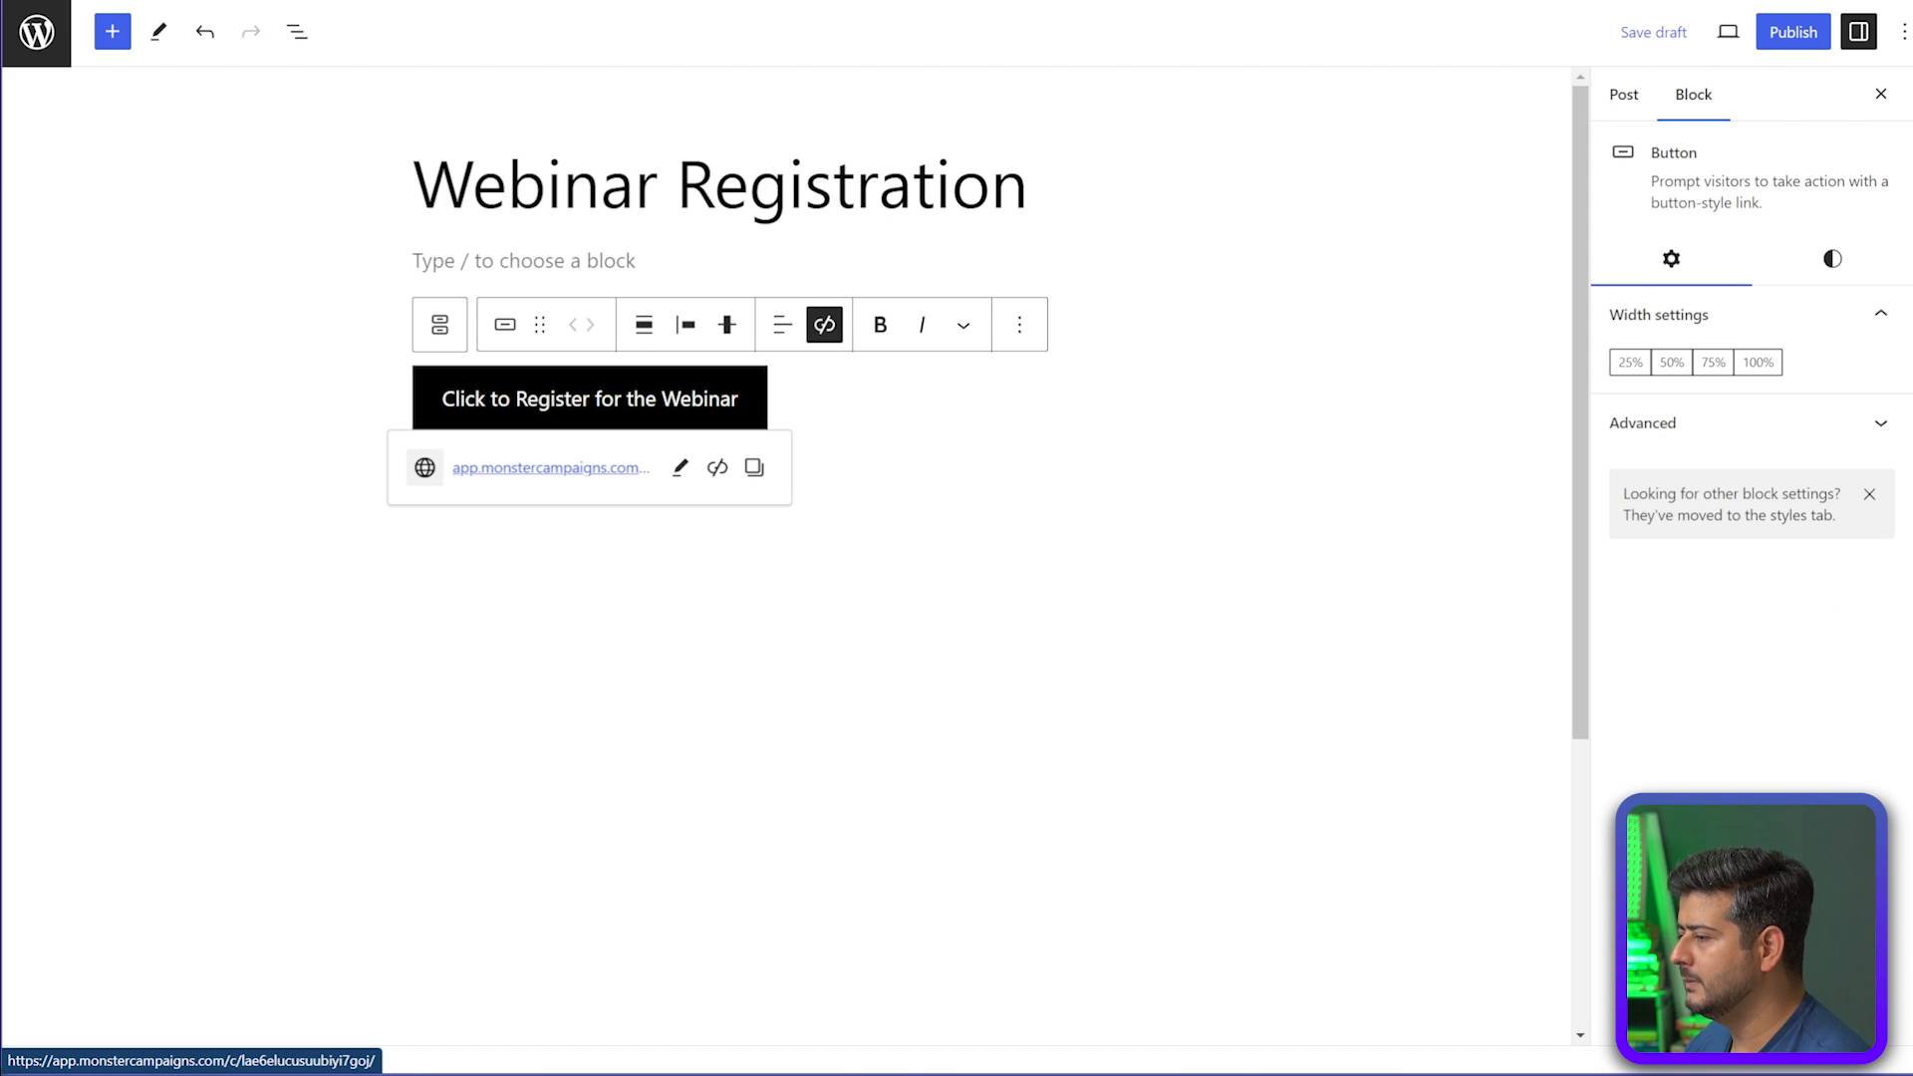
pyautogui.click(1147, 472)
# Publish the Webinar Registration post
pyautogui.click(1793, 32)
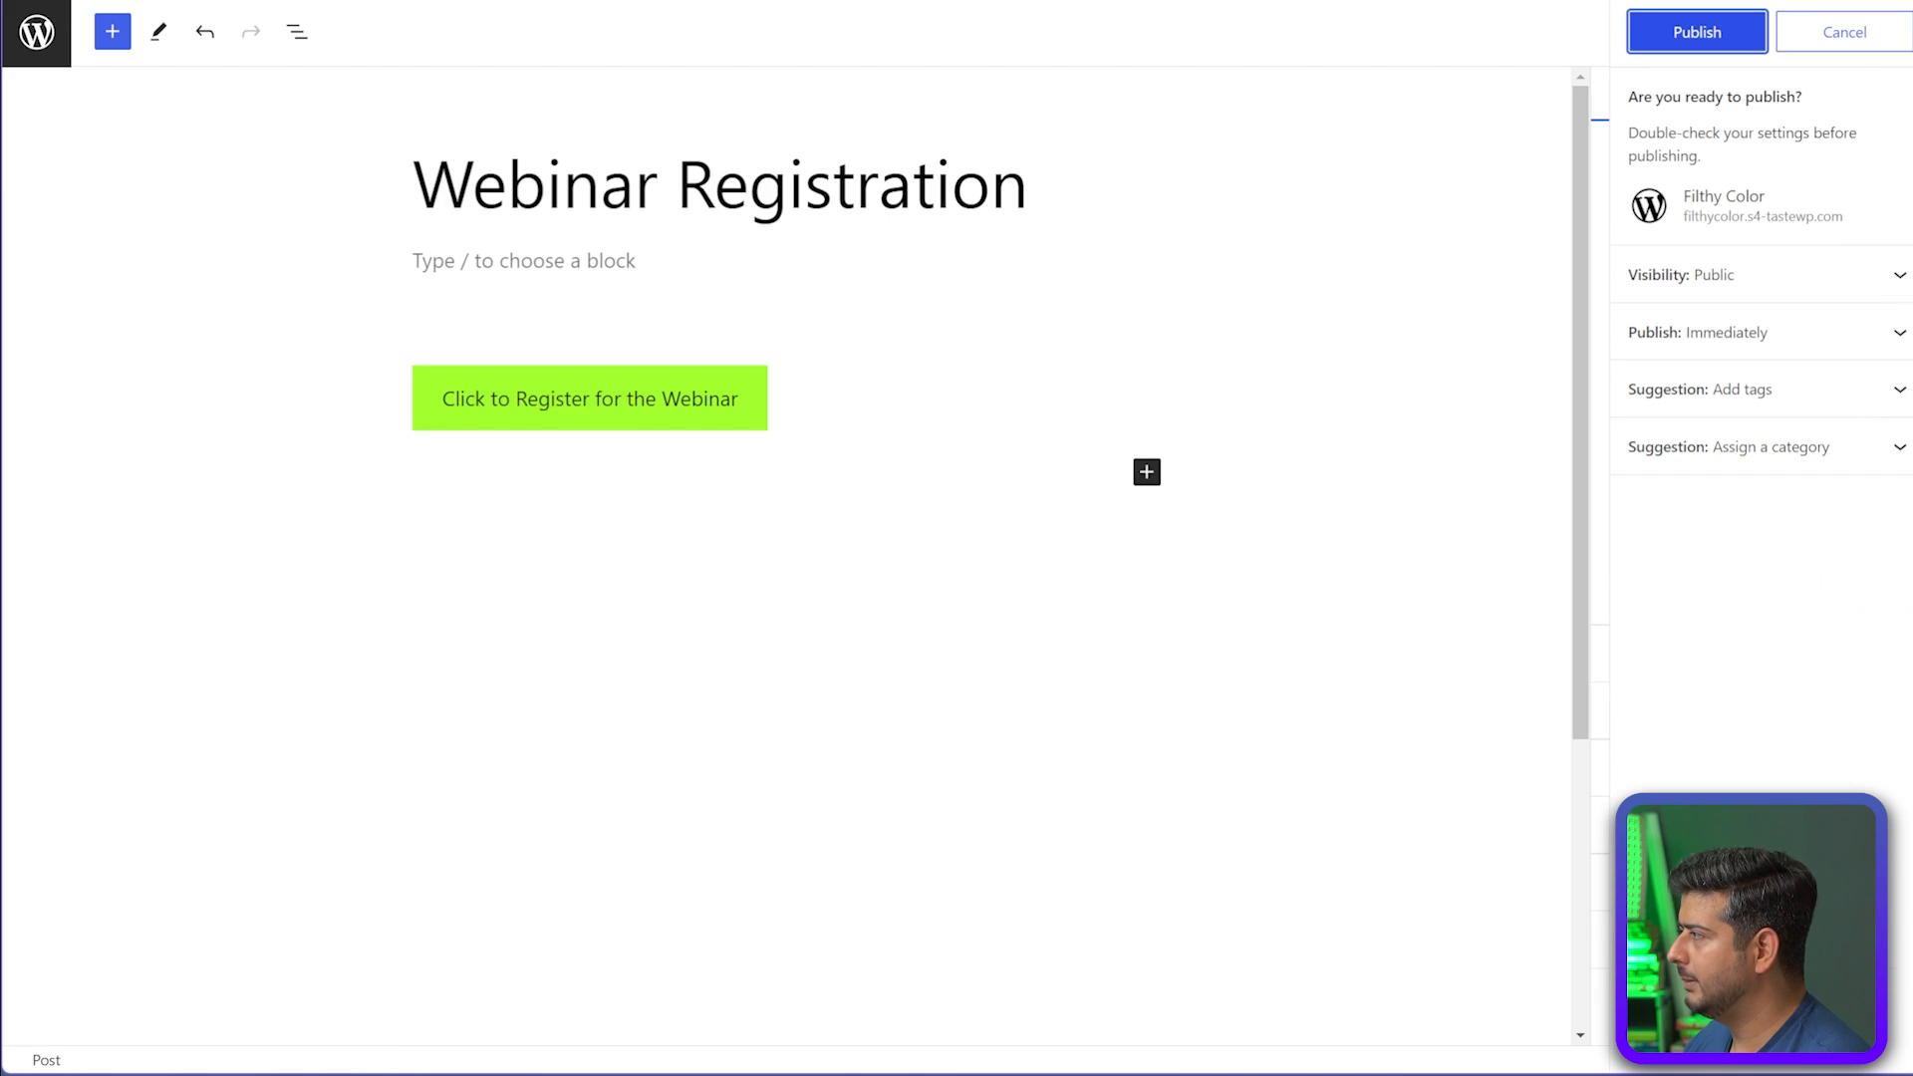
pyautogui.click(1697, 32)
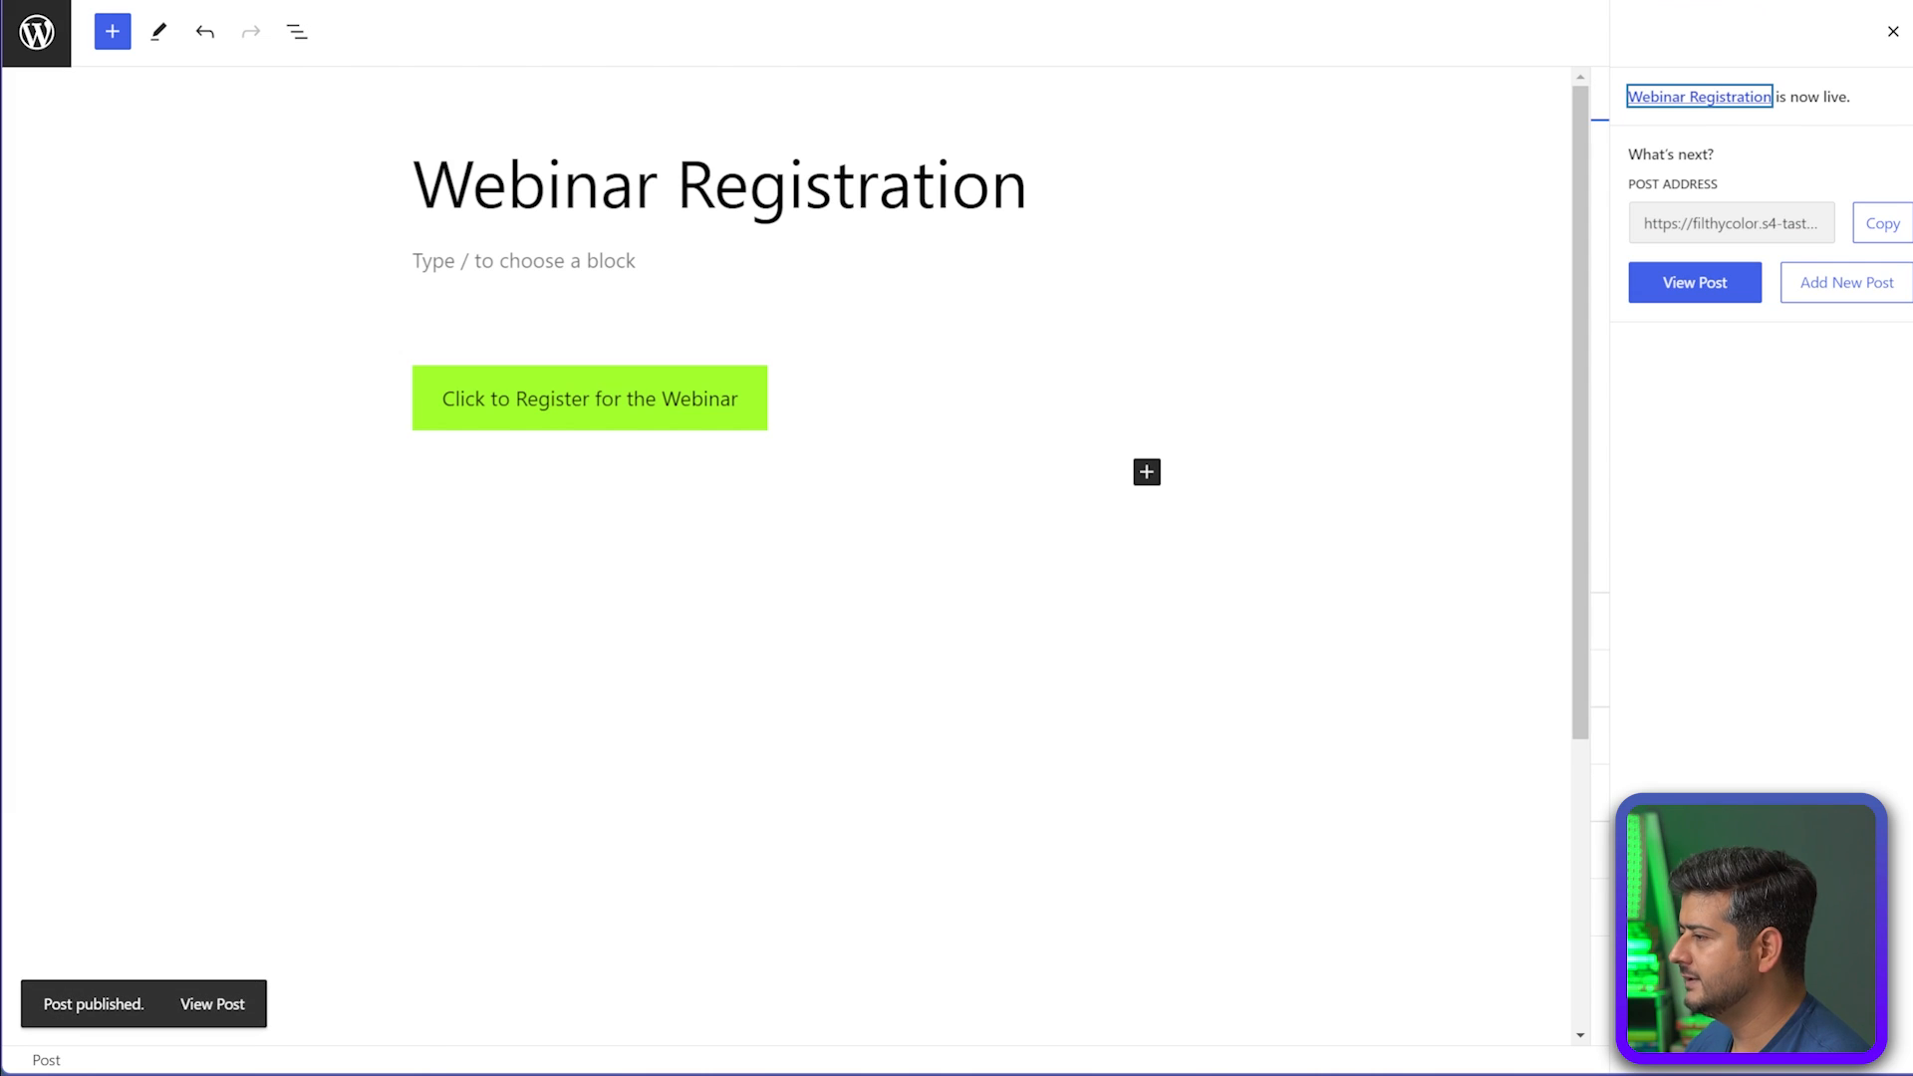
# View the published post in a new browser tab and test the popup through its registration button
pyautogui.rightClick(209, 1004)
pyautogui.click(322, 662)
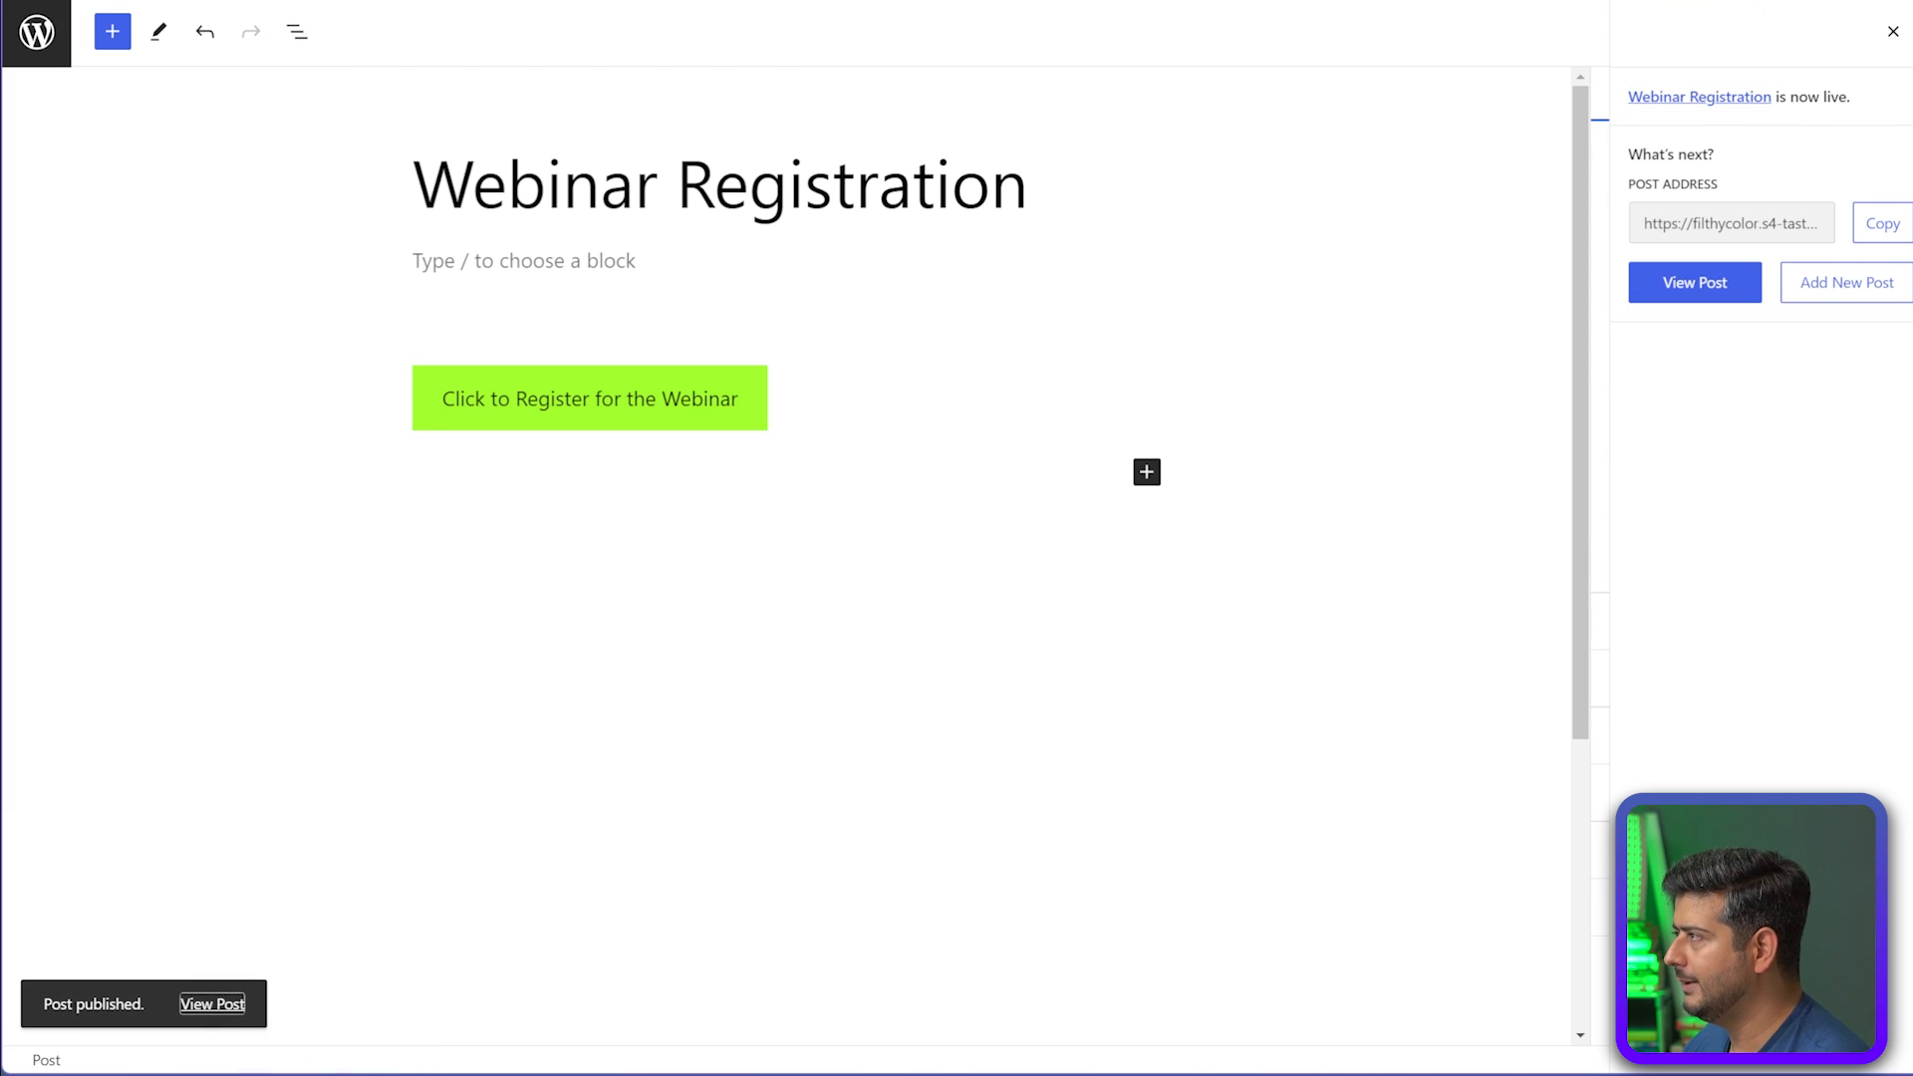
pyautogui.hotkey('ctrl', 'Tab')
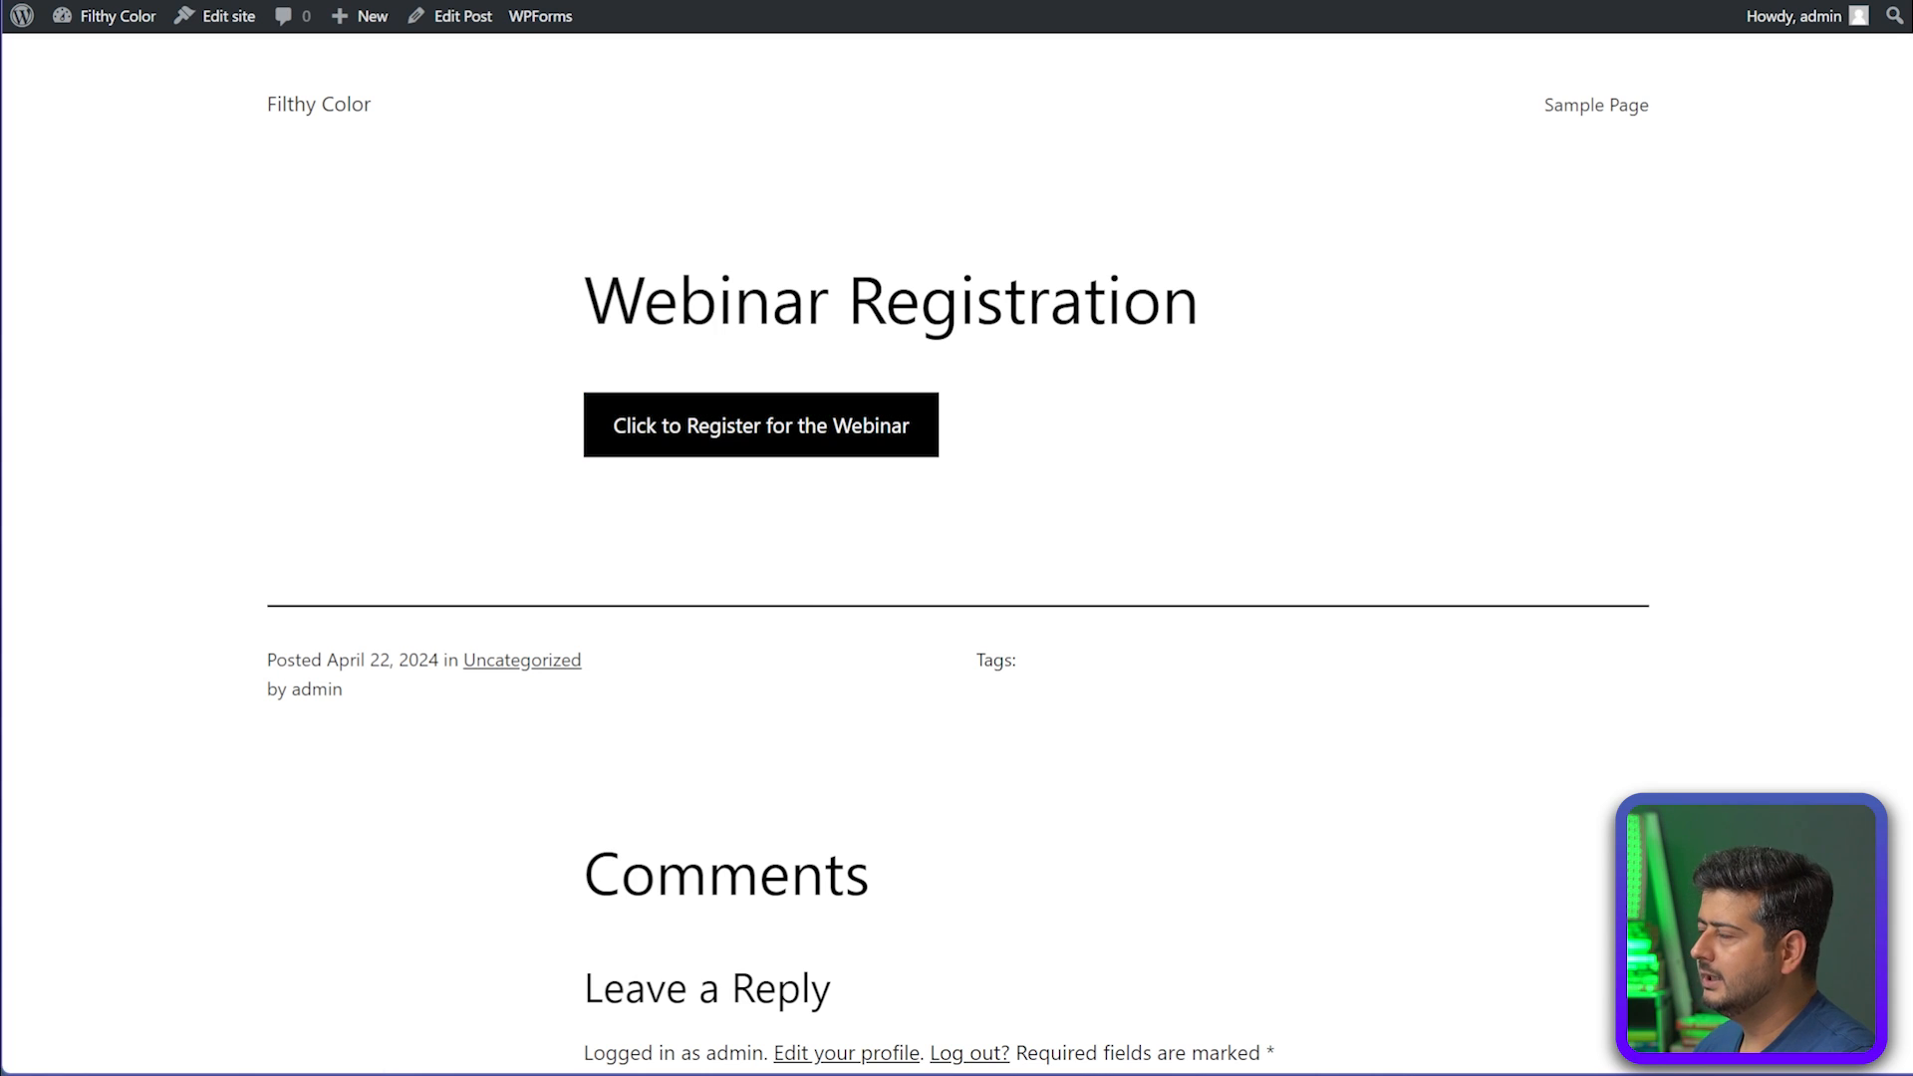
pyautogui.click(760, 426)
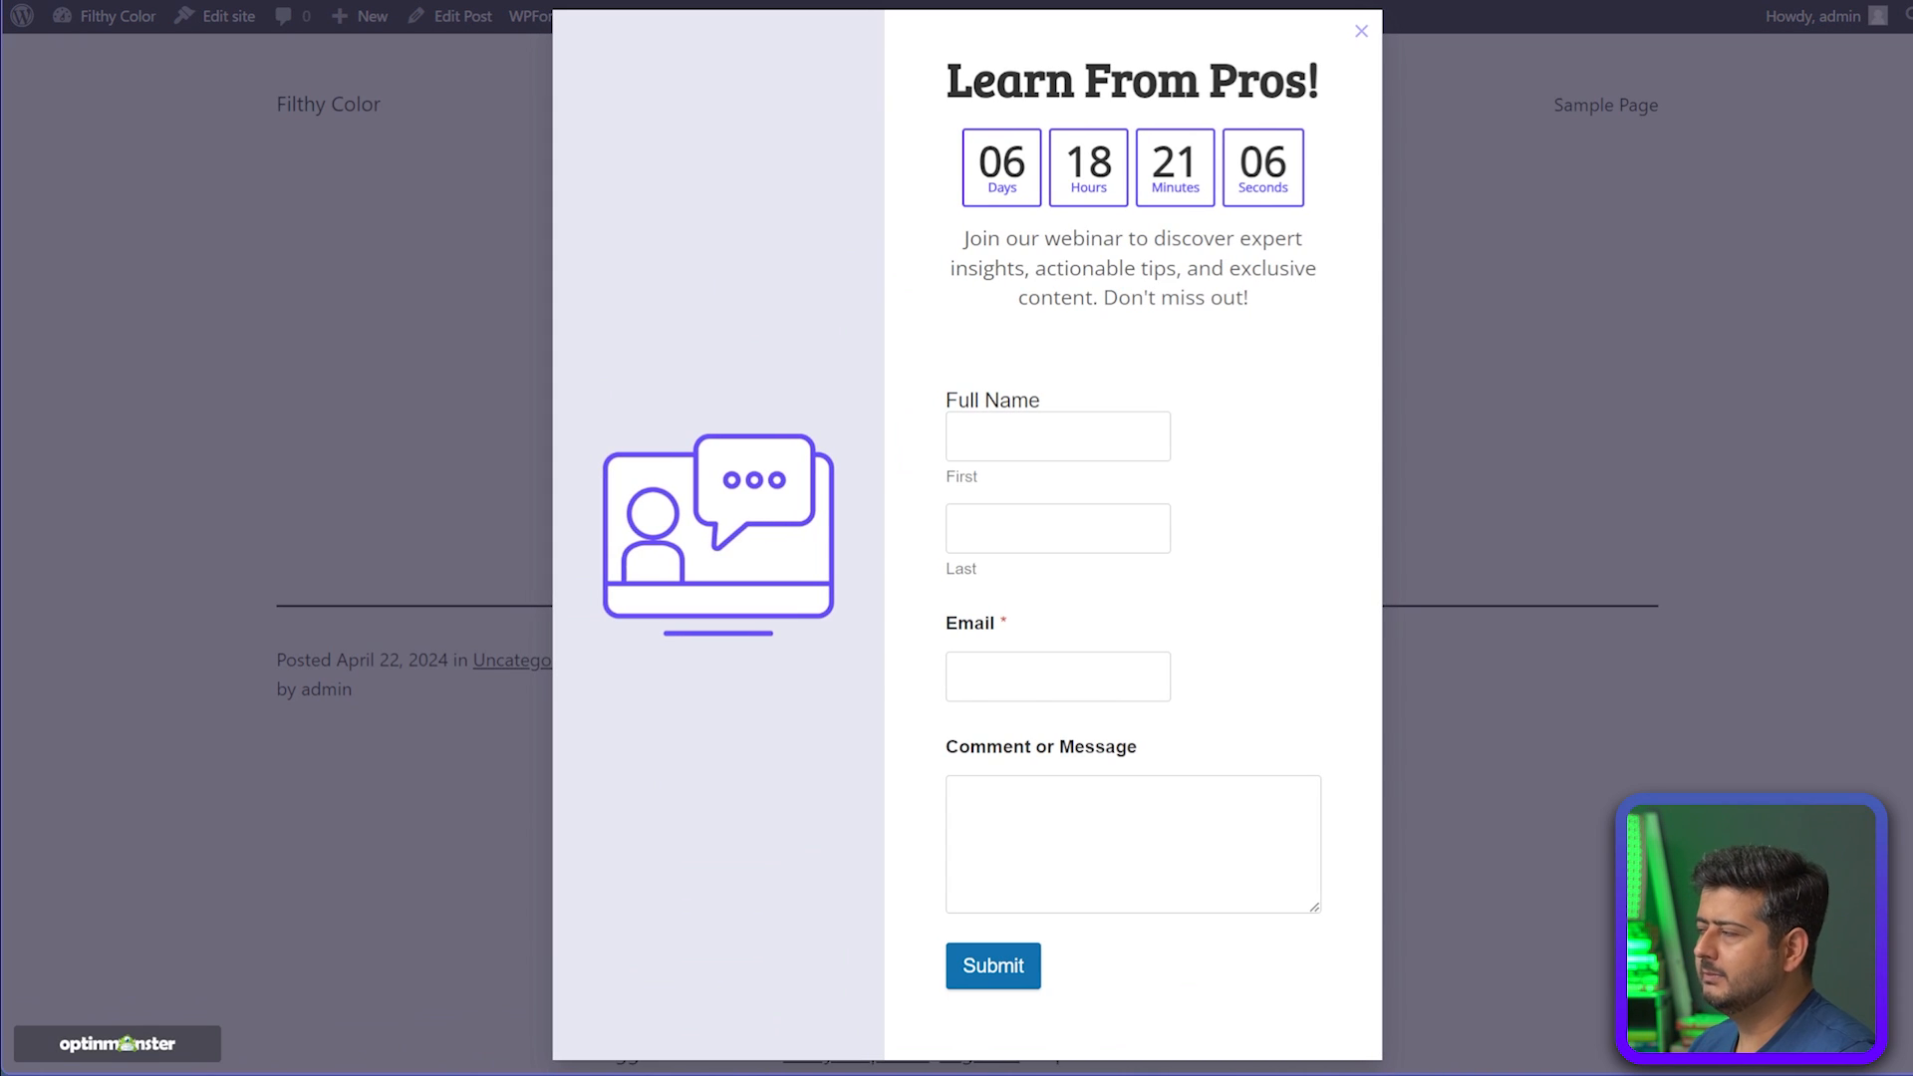